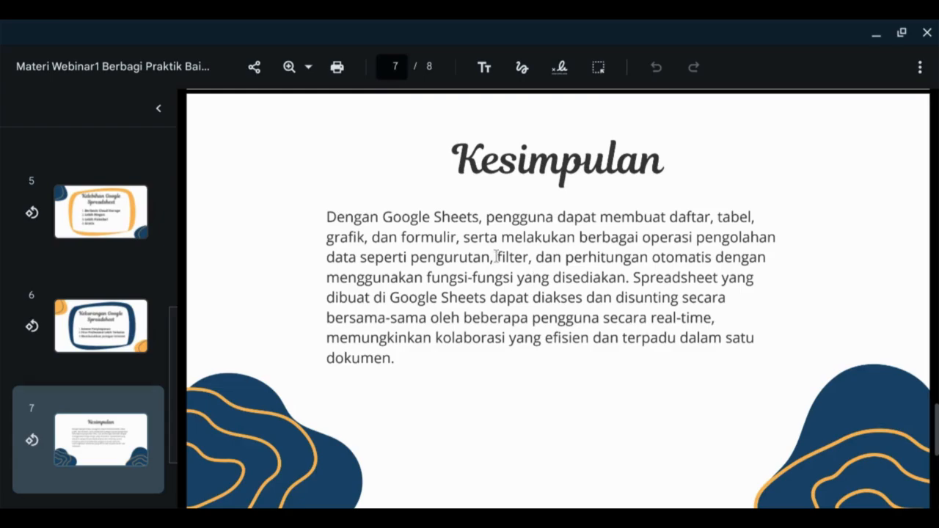
# Read through the Kesimpulan page of the webinar PDF and on towards the last page.
pyautogui.scroll(-1, 496, 259)
pyautogui.scroll(-3, 497, 257)
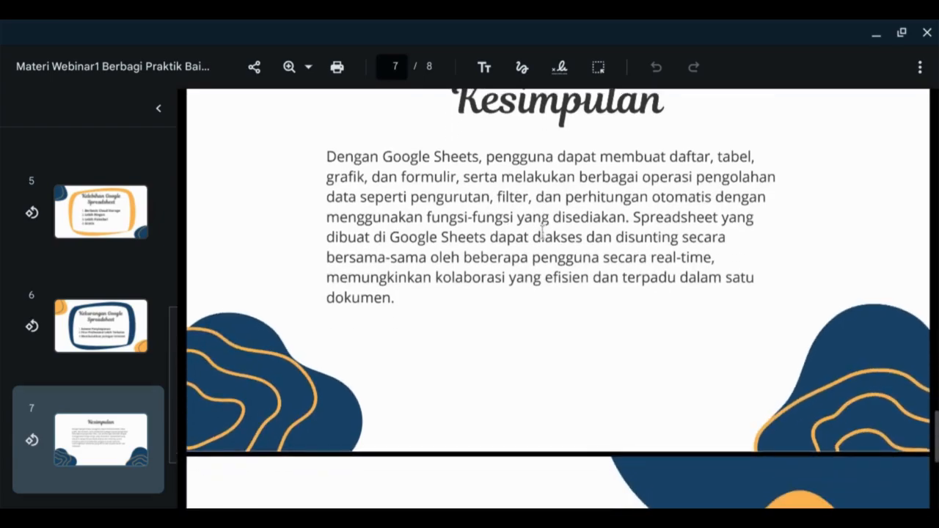
pyautogui.scroll(-9, 542, 233)
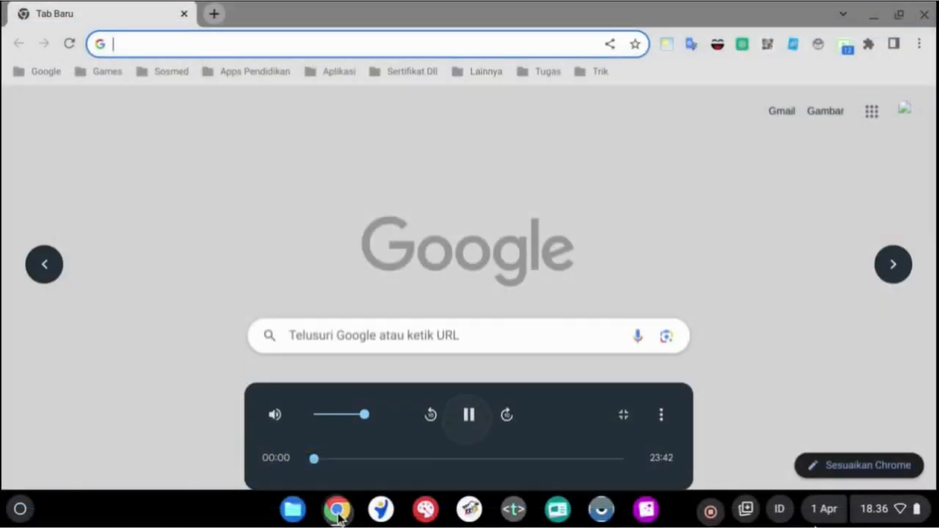
# Switch to Chrome and open the Google Spreadsheet home page at docs.google.com/spreadsheets.
pyautogui.click(337, 514)
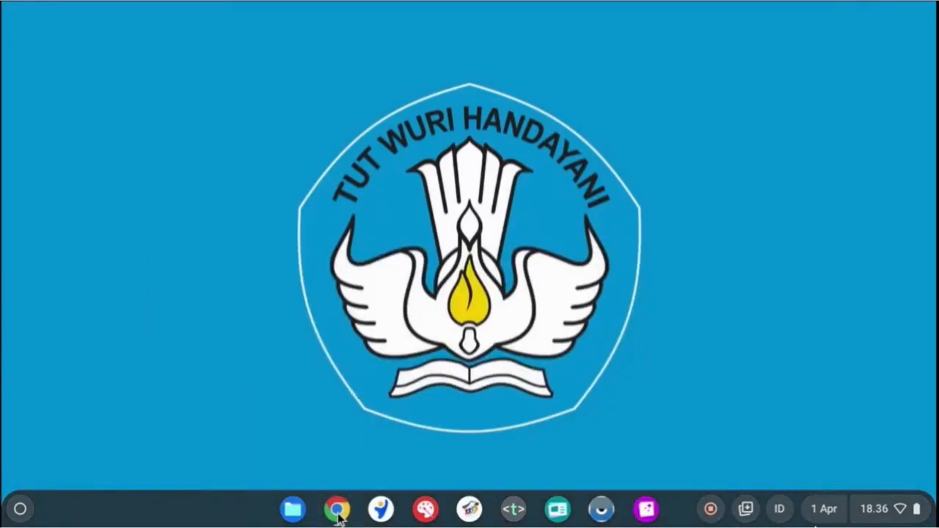
pyautogui.click(338, 514)
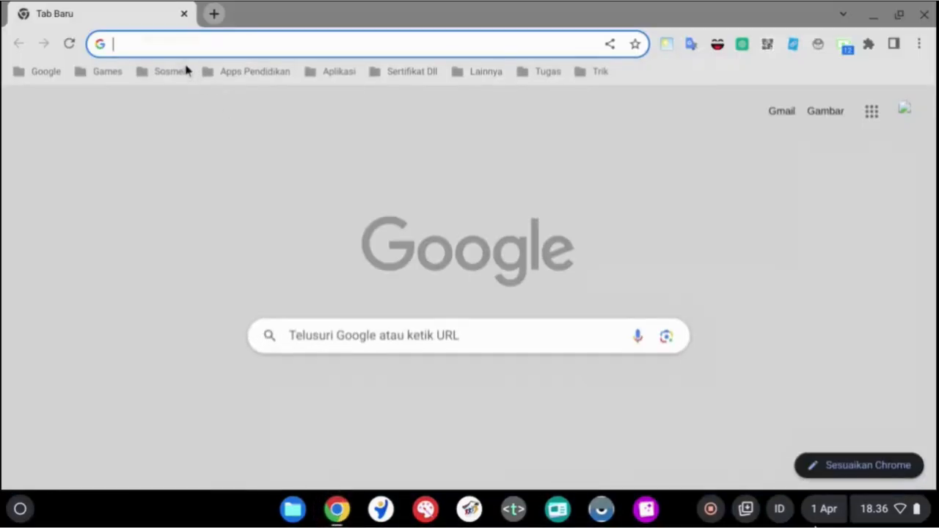
pyautogui.click(160, 45)
pyautogui.write('do')
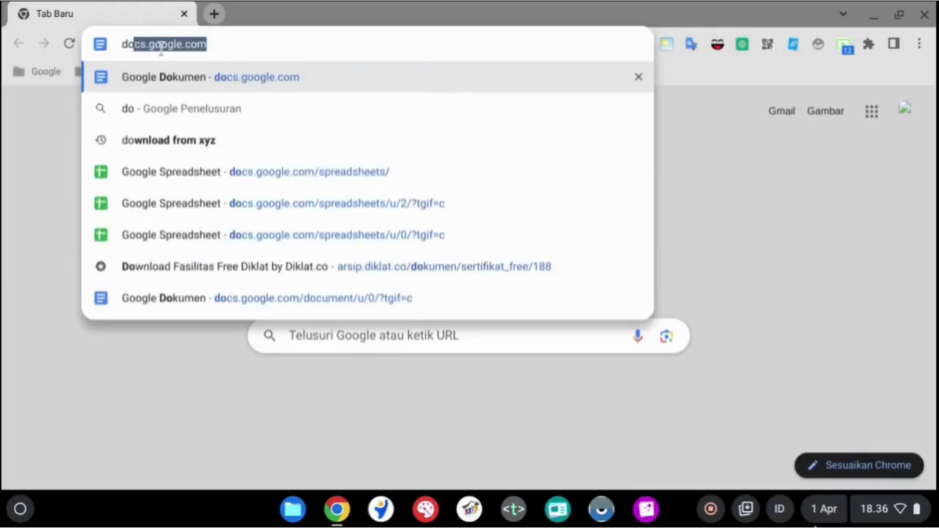
pyautogui.click(232, 46)
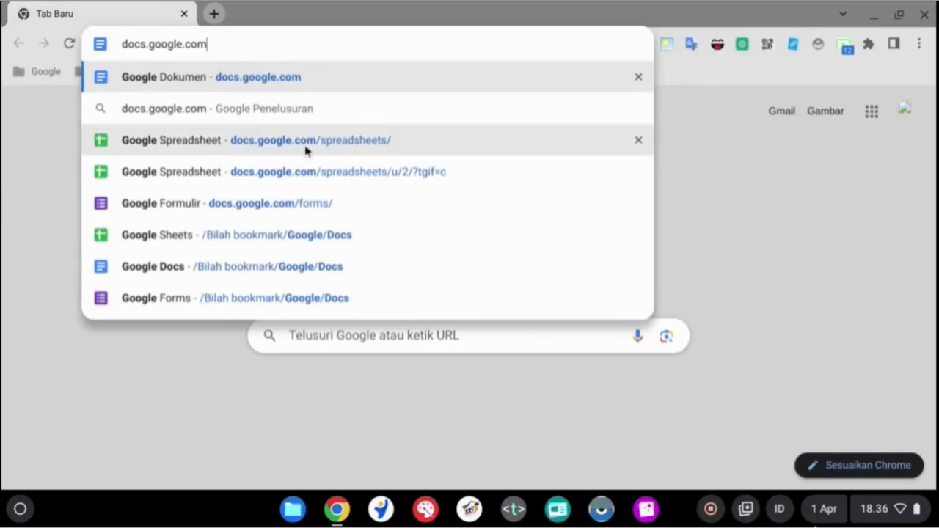
pyautogui.click(283, 145)
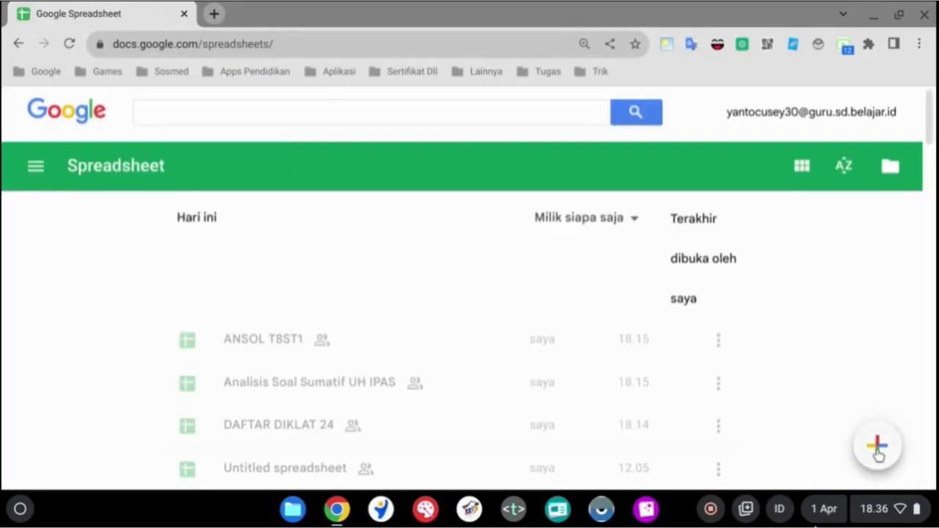
# Create a new blank spreadsheet titled "Analisis Soal UH 1 IPAS".
pyautogui.click(877, 448)
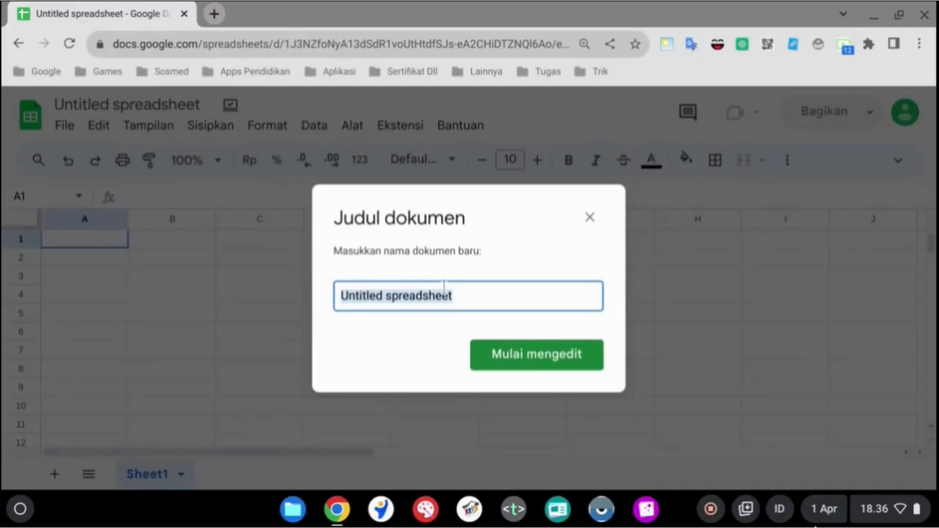
pyautogui.write('Anali')
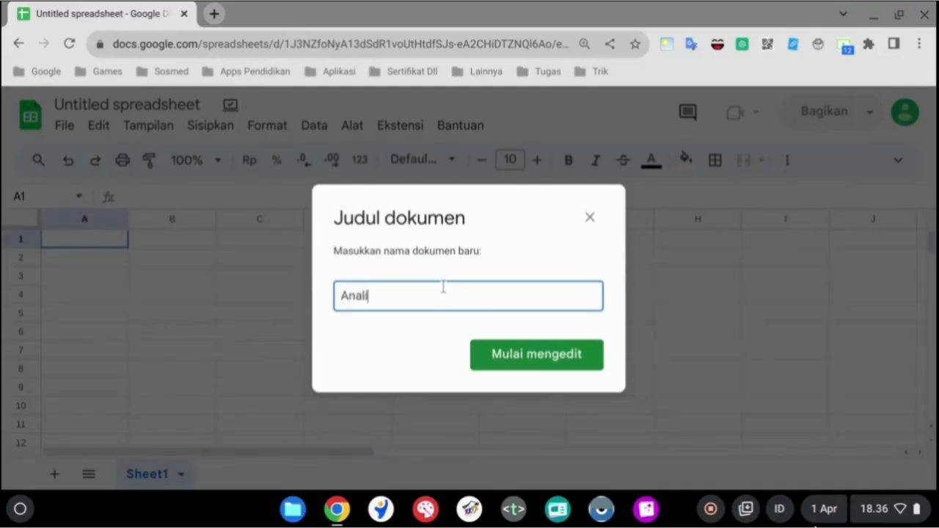
pyautogui.write('sis Soal UH')
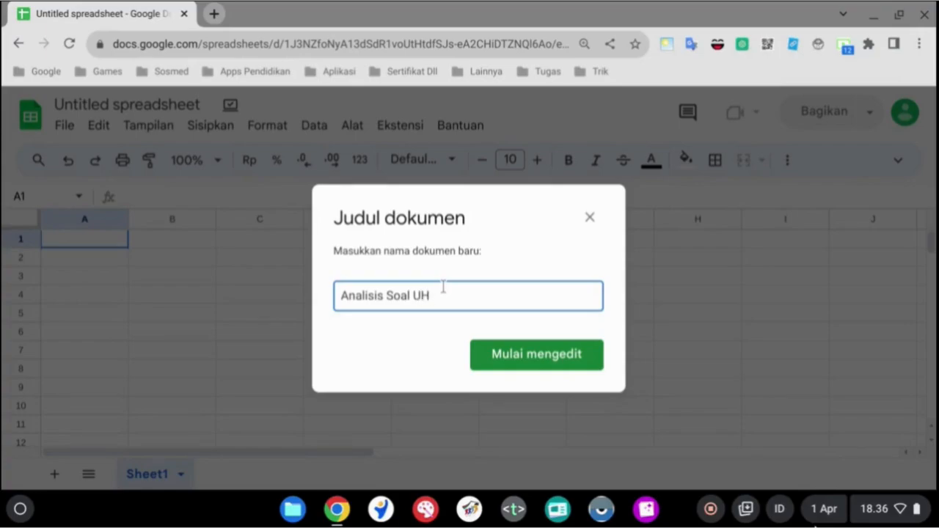
pyautogui.write(' 1 IPAS')
pyautogui.click(497, 369)
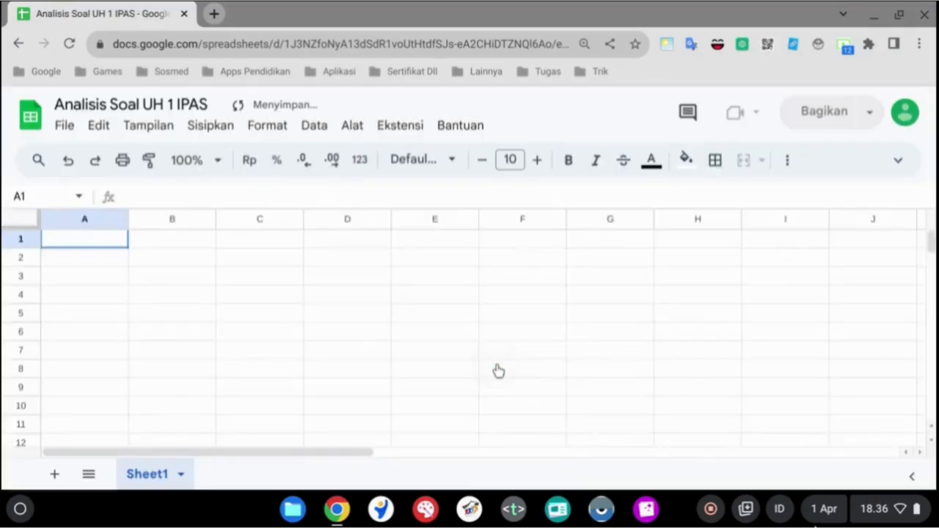
# Enter the column headers "No.Urut" in cell A1 and "Nama Siswa" in cell B1.
pyautogui.click(79, 256)
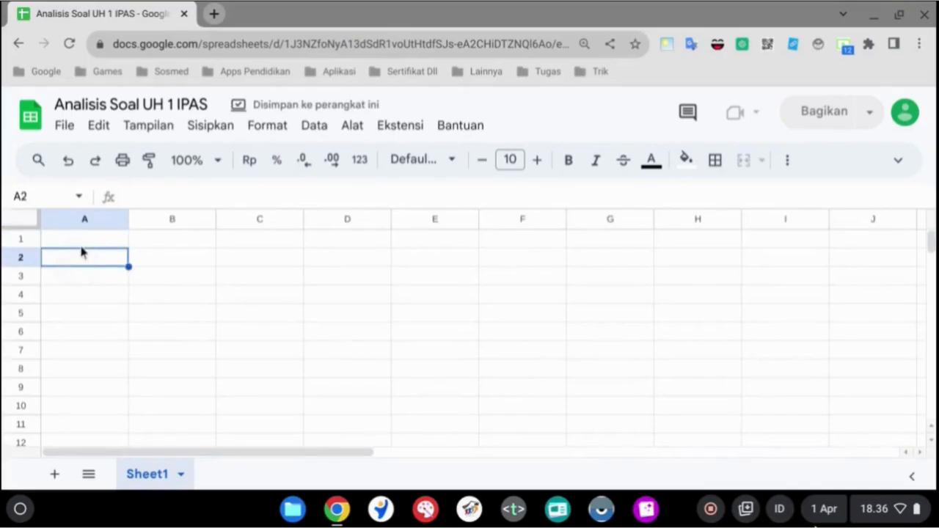
pyautogui.click(81, 244)
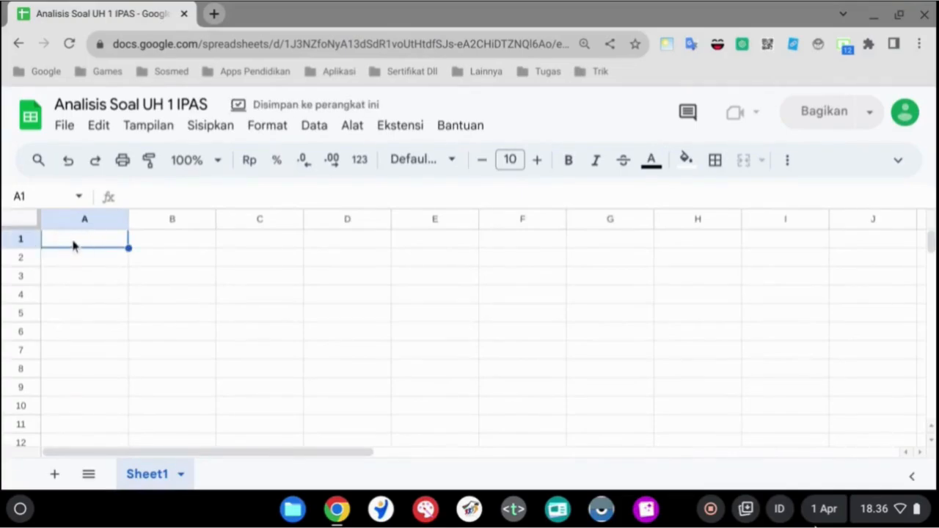
pyautogui.write('No')
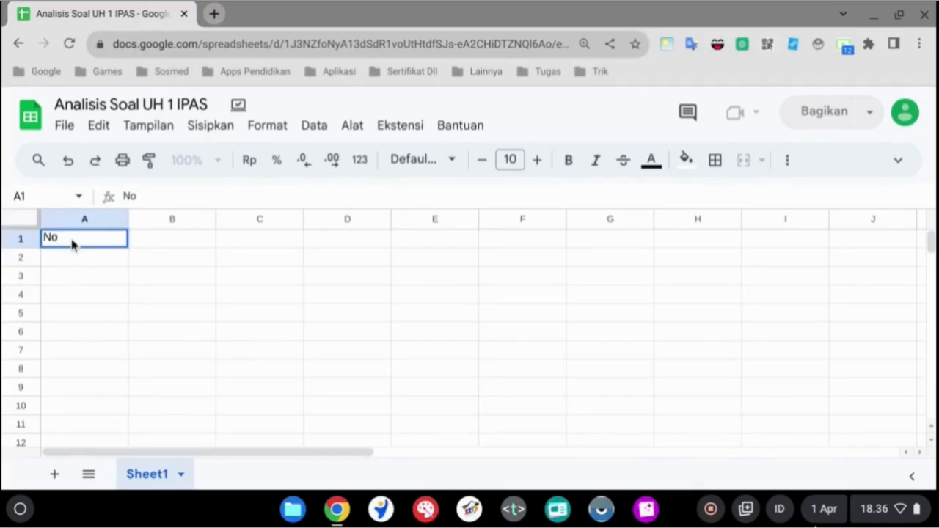
pyautogui.write('.Uu')
pyautogui.press('BackSpace')
pyautogui.write('rut')
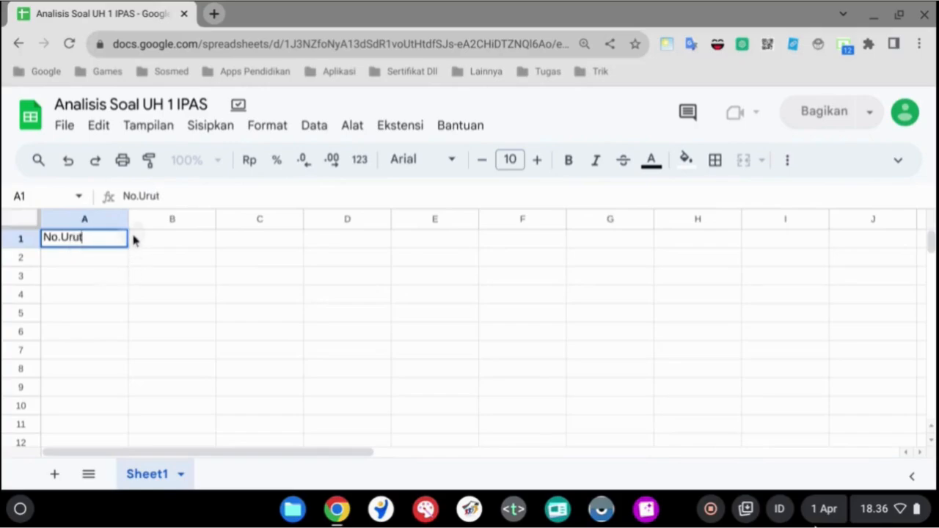
pyautogui.click(133, 239)
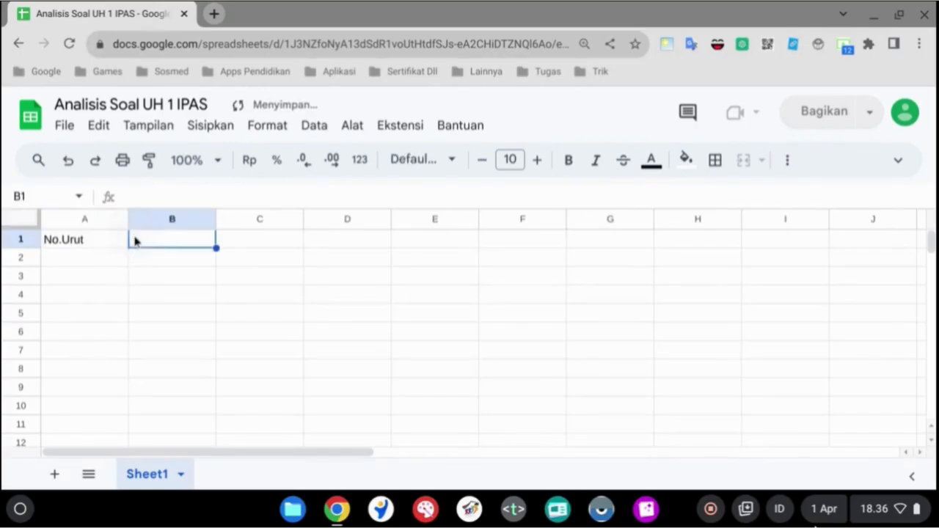
pyautogui.write('Nama')
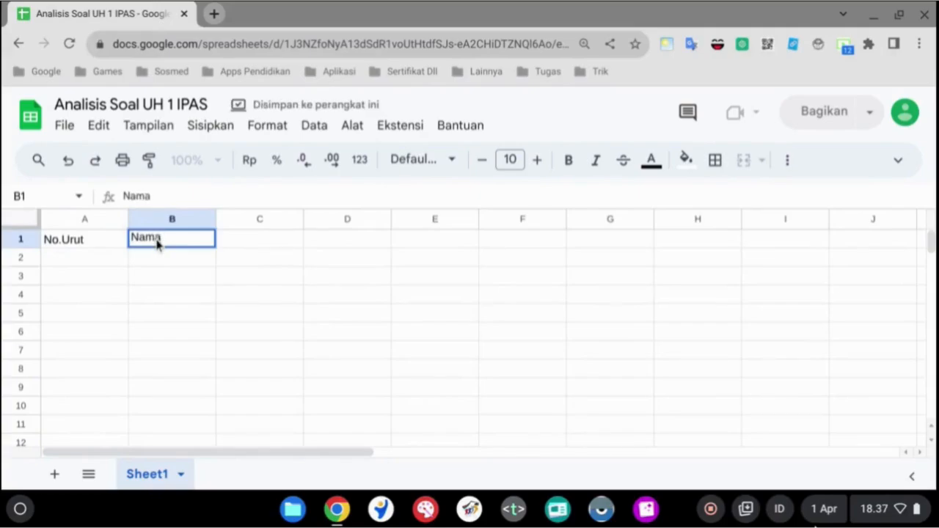
pyautogui.write(' Siswa')
# Enter the header "Pilihan Ganda Bobot 1" in cell C1.
pyautogui.click(242, 242)
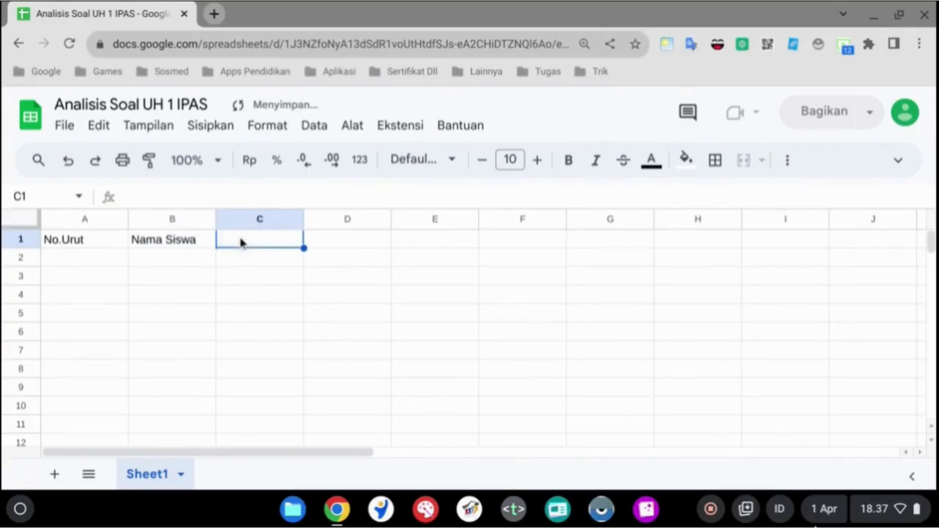
pyautogui.write('Pilihan ')
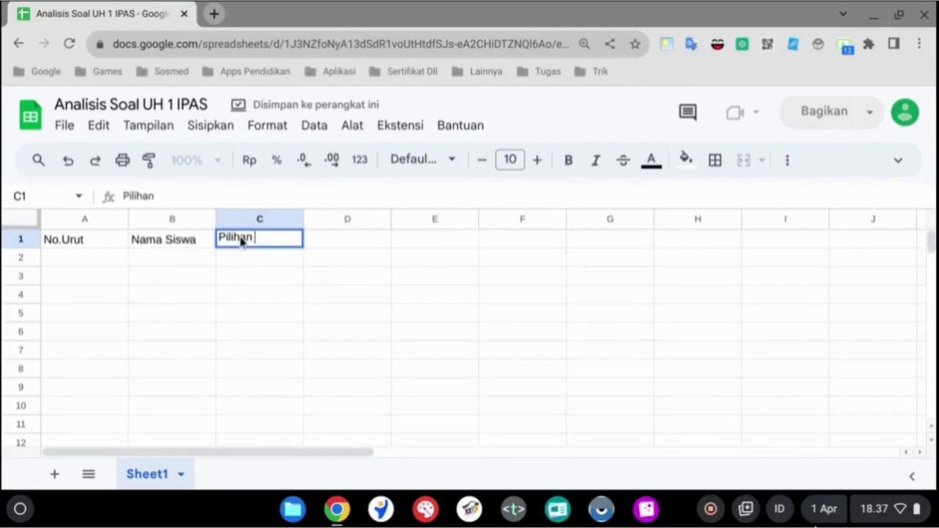
pyautogui.write('Ganda')
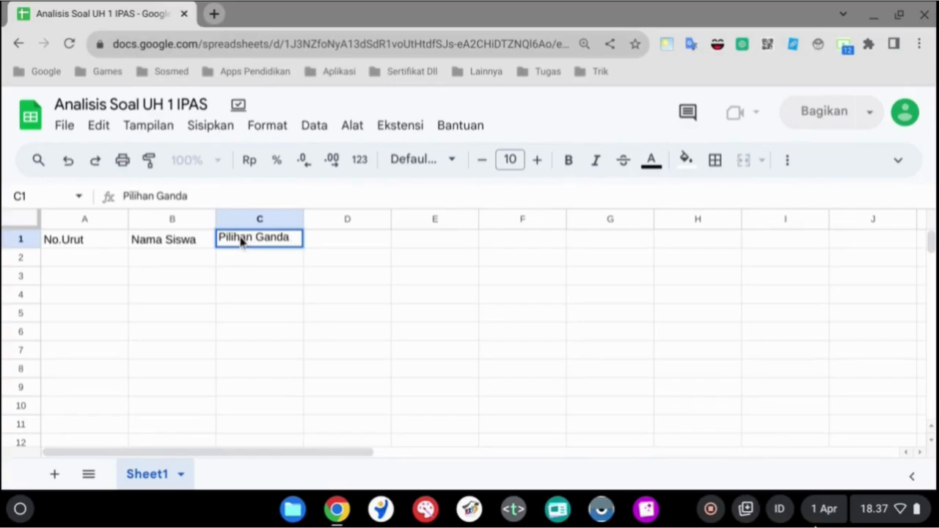
pyautogui.write(' Bobot')
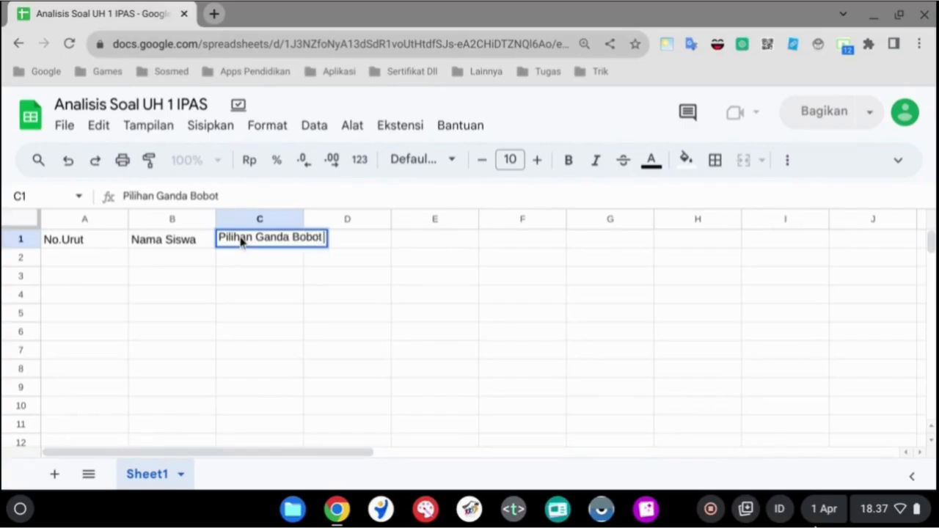
pyautogui.write(' 1')
pyautogui.press('Return')
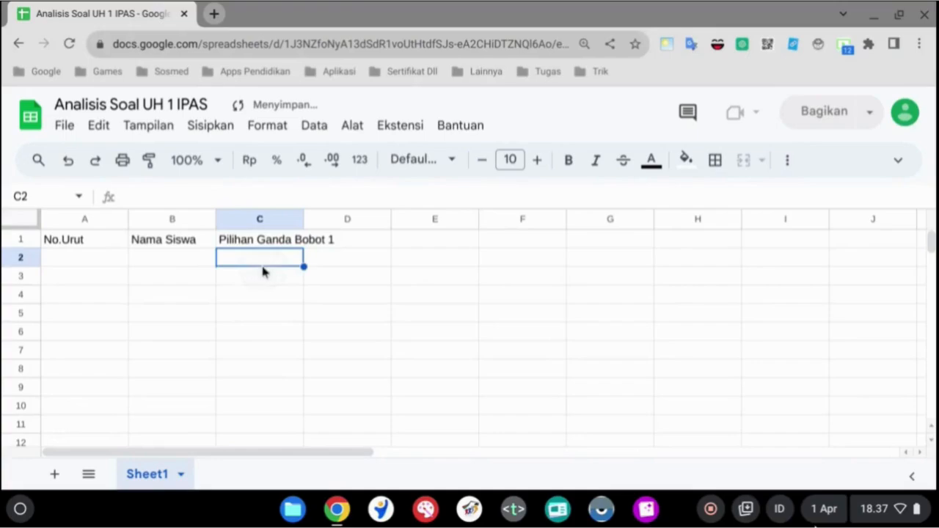
# Narrow columns C through G together to an equal width of roughly one fifth of the default.
pyautogui.click(255, 247)
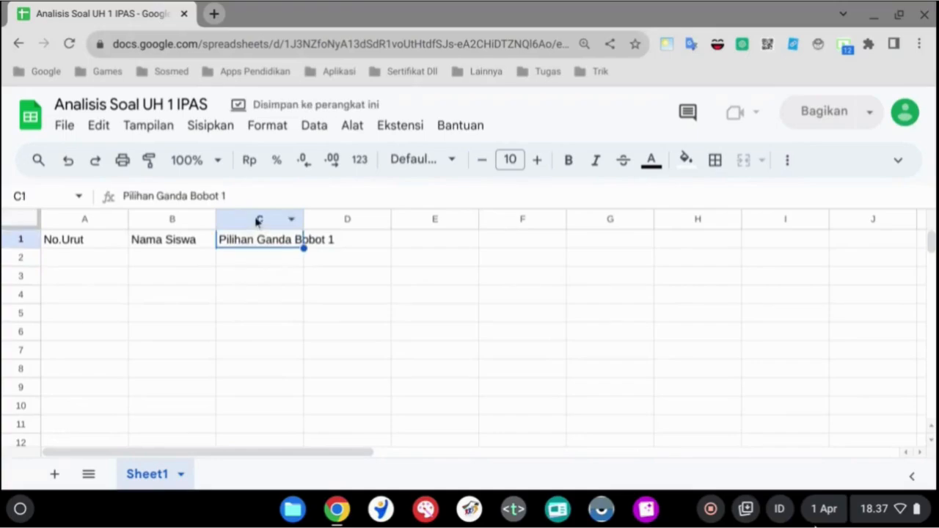
pyautogui.click(257, 220)
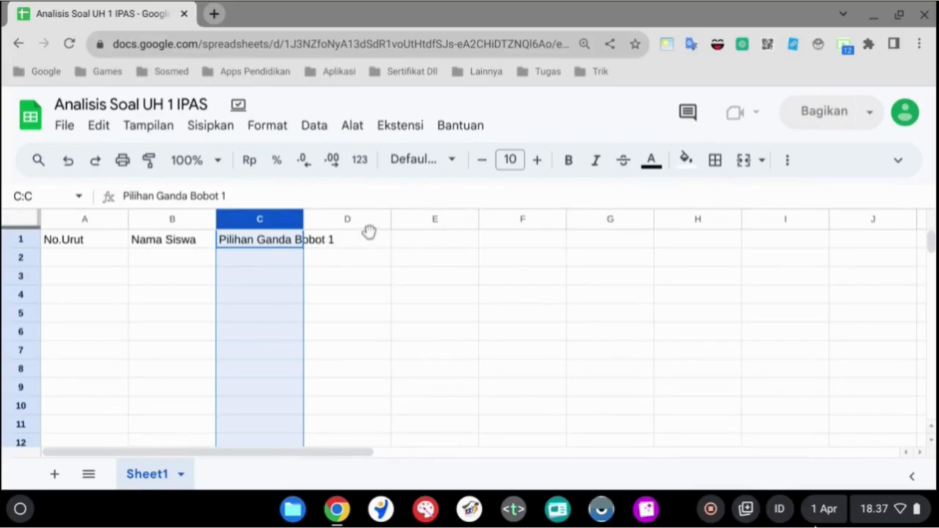
pyautogui.keyDown('shift'); pyautogui.click(610, 218); pyautogui.keyUp('shift')
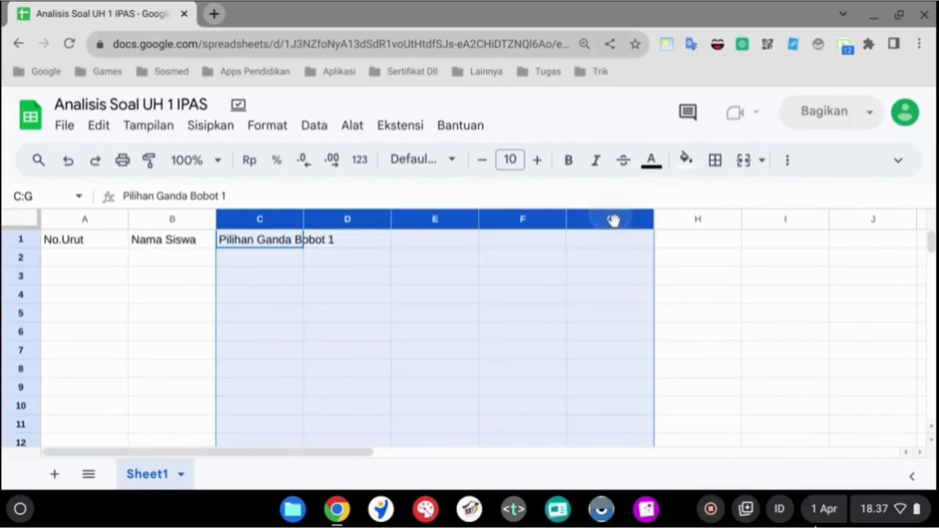
pyautogui.moveTo(657, 218); pyautogui.dragTo(588, 218)
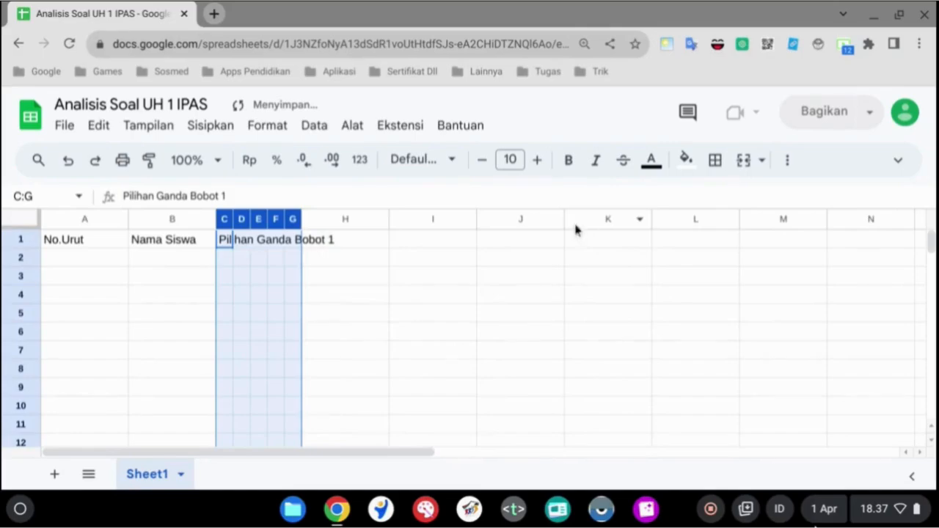
# Narrow columns H through L together to about the same width as columns C to G.
pyautogui.click(315, 219)
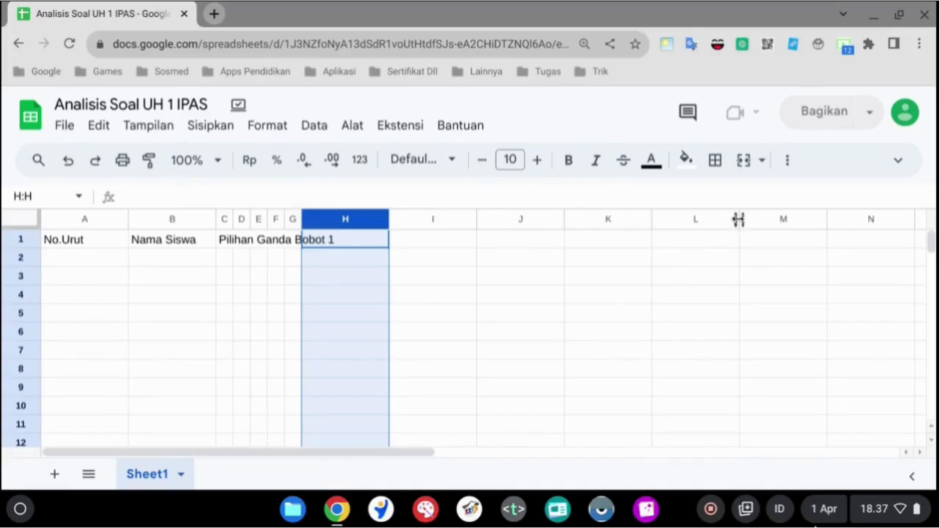
pyautogui.keyDown('shift'); pyautogui.click(692, 219); pyautogui.keyUp('shift')
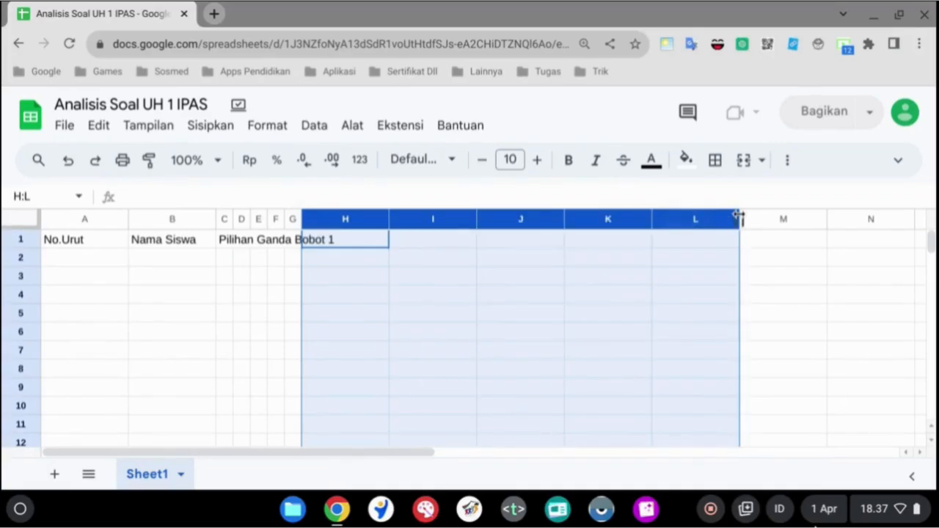
pyautogui.moveTo(738, 218); pyautogui.dragTo(673, 219)
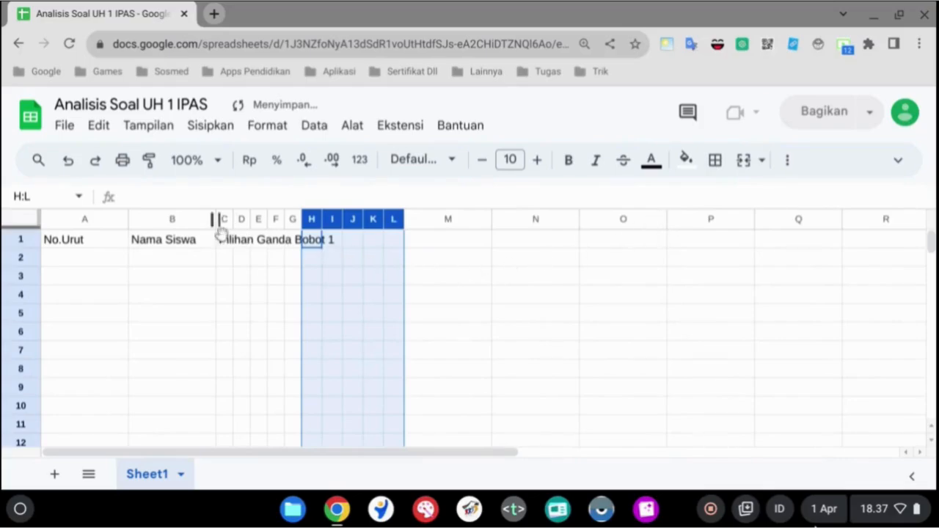
pyautogui.click(419, 223)
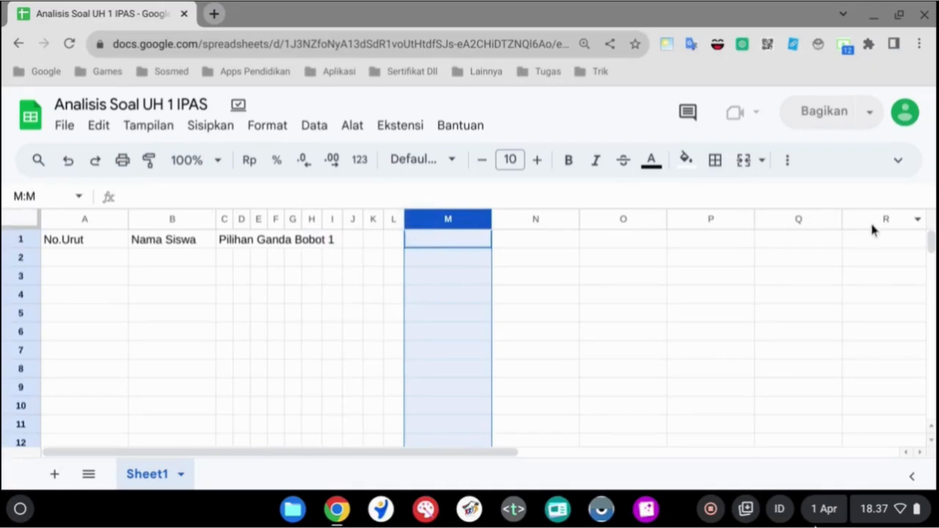
pyautogui.keyDown('shift'); pyautogui.click(872, 229); pyautogui.keyUp('shift')
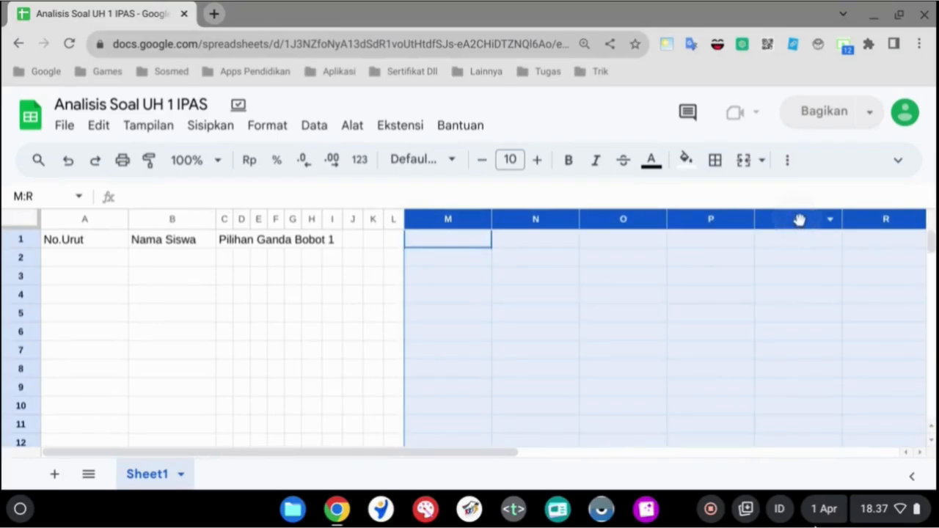
pyautogui.moveTo(799, 219); pyautogui.dragTo(462, 220)
pyautogui.moveTo(467, 293); pyautogui.dragTo(466, 275)
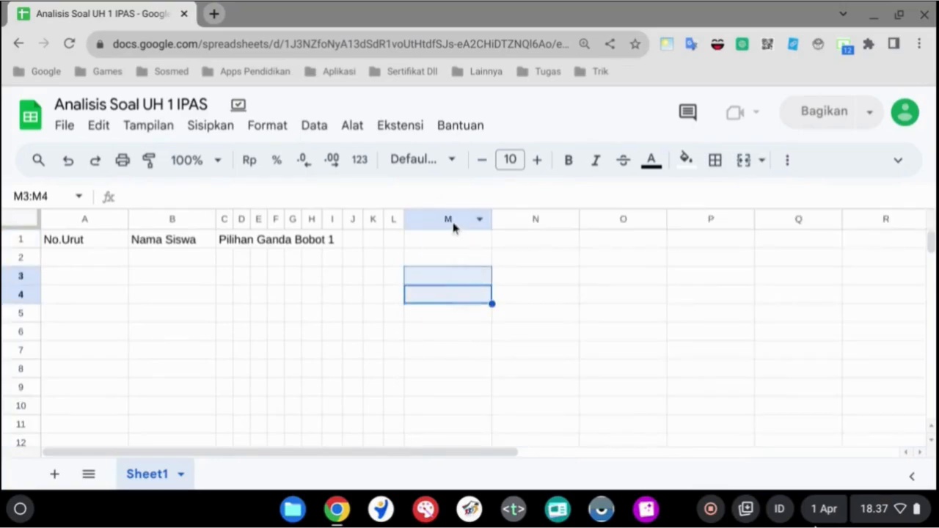
# Narrow columns M through Q together to match the narrow columns before them.
pyautogui.click(453, 226)
pyautogui.keyDown('shift'); pyautogui.click(792, 219); pyautogui.keyUp('shift')
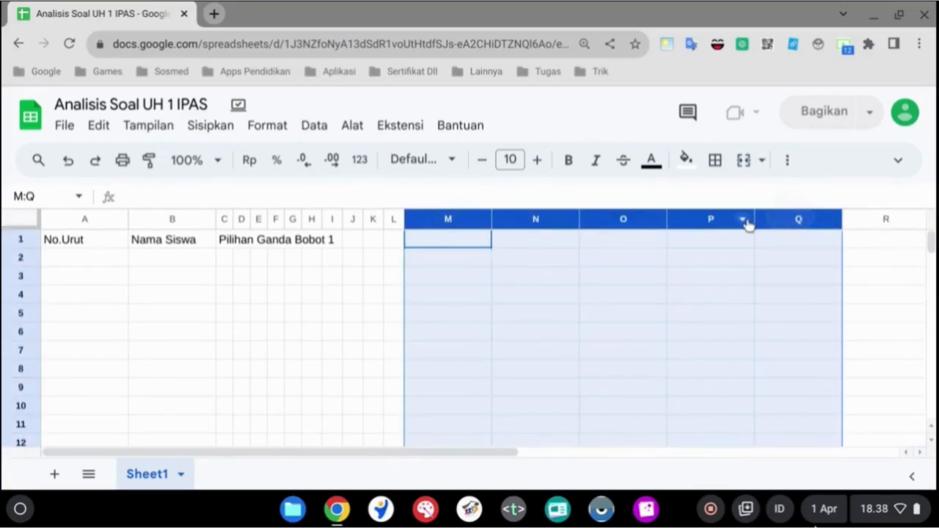
pyautogui.moveTo(753, 219); pyautogui.dragTo(685, 220)
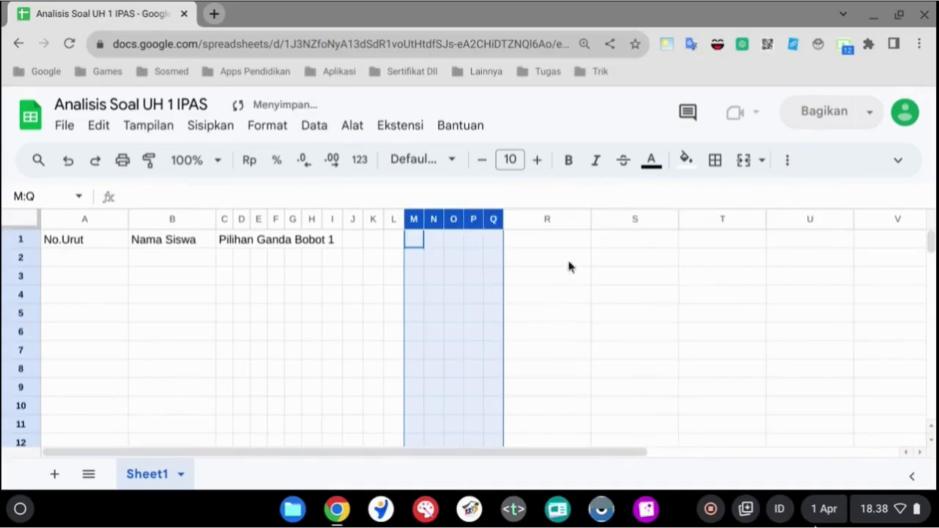
# Narrow columns R through V together to match the narrow columns before them.
pyautogui.click(520, 220)
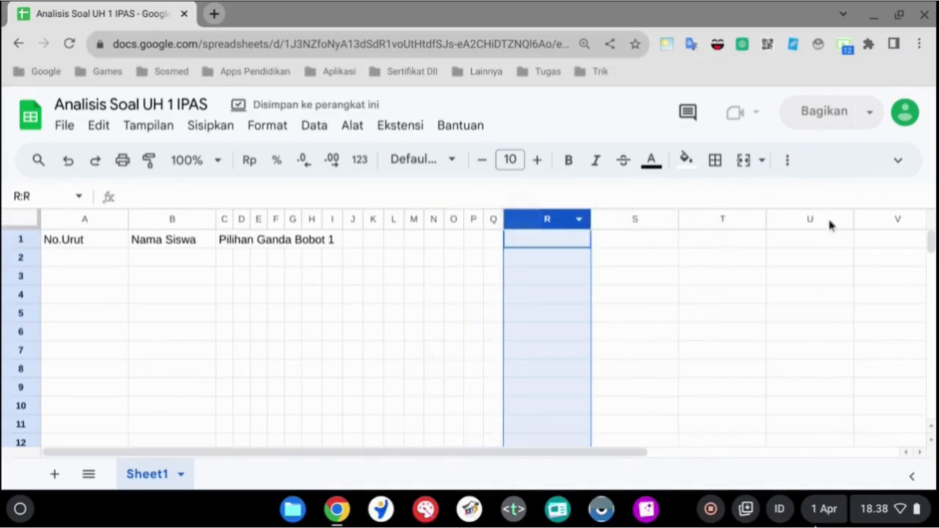
pyautogui.click(878, 220)
pyautogui.keyDown('shift'); pyautogui.click(536, 218); pyautogui.keyUp('shift')
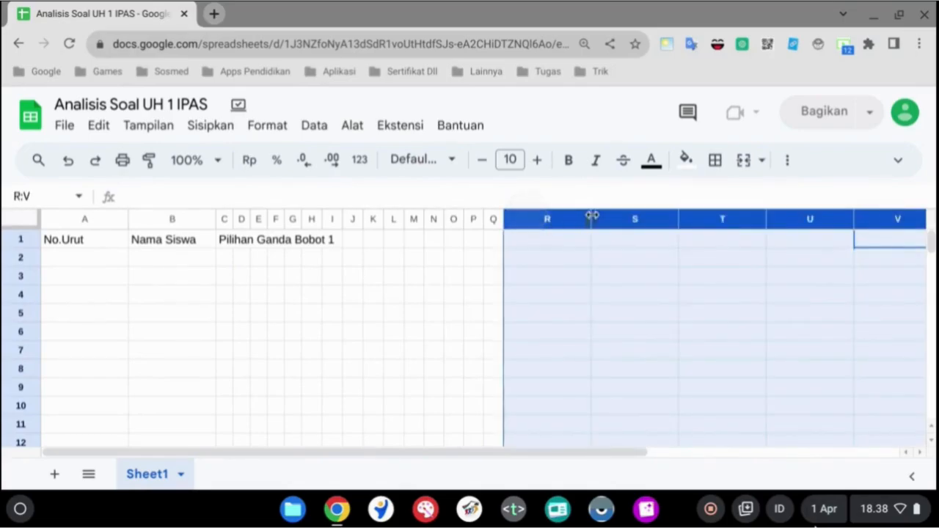
pyautogui.moveTo(591, 216); pyautogui.dragTo(522, 219)
# Resize columns C through V together so that all of them share one equal narrow width.
pyautogui.click(224, 218)
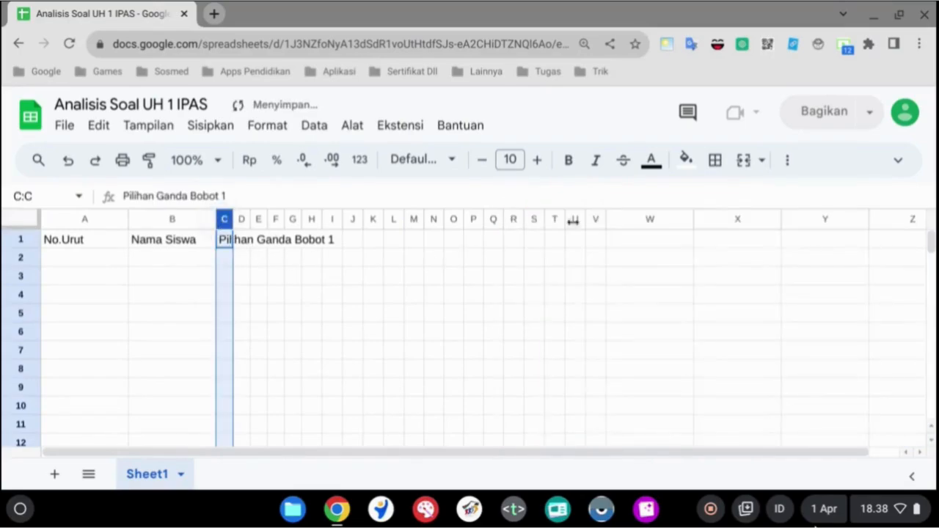
pyautogui.keyDown('shift'); pyautogui.click(598, 222); pyautogui.keyUp('shift')
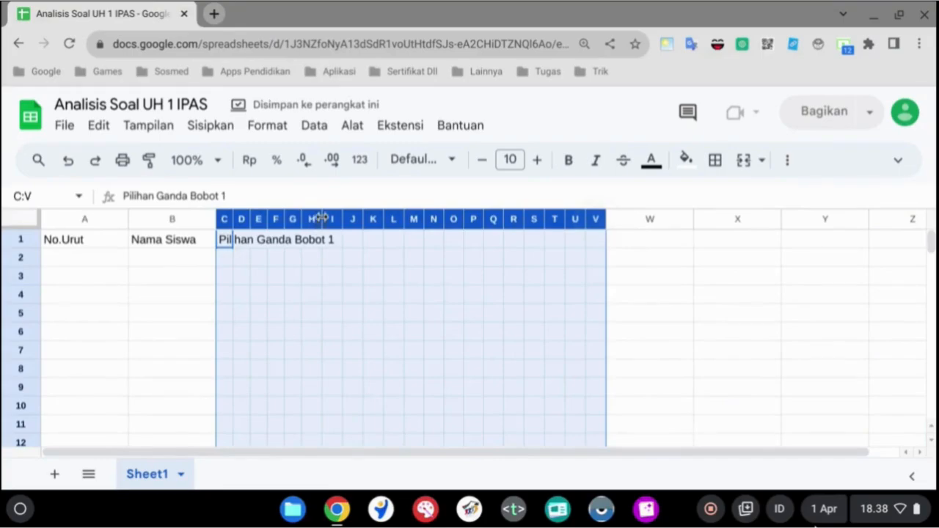
pyautogui.moveTo(321, 218); pyautogui.dragTo(320, 218)
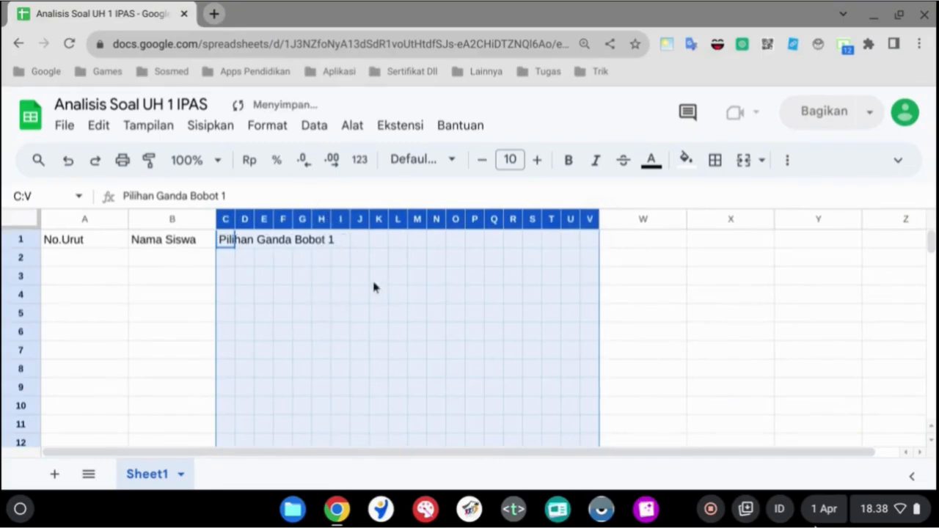
pyautogui.click(341, 276)
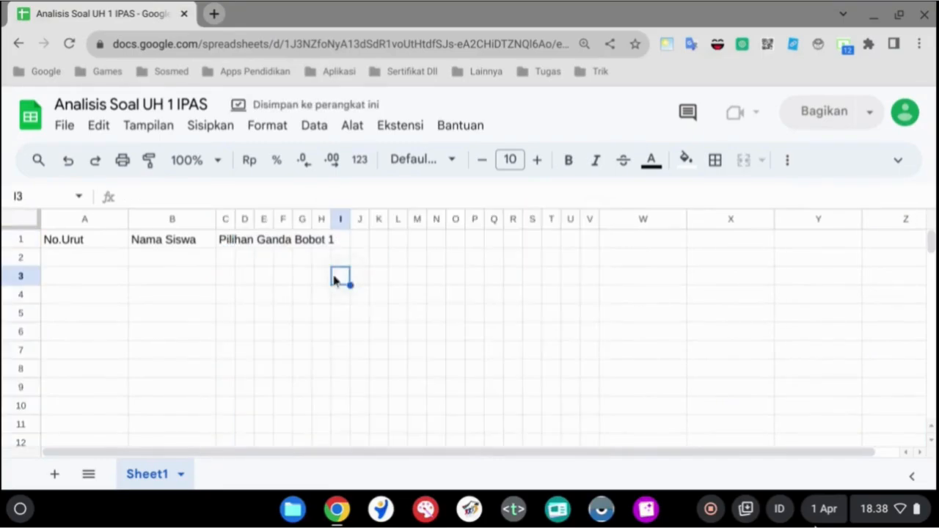
# Merge cells C1 through V1 under the "Pilihan Ganda Bobot 1" header.
pyautogui.click(228, 245)
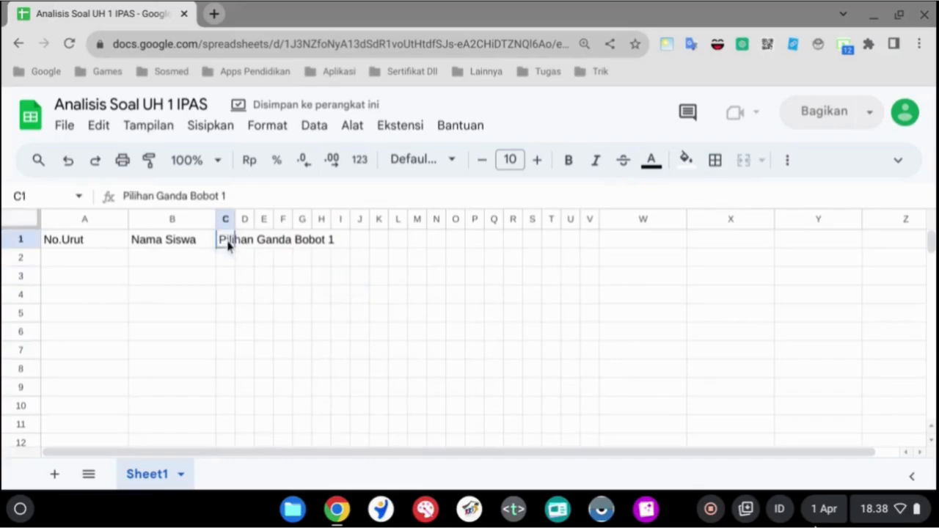
pyautogui.keyDown('shift'); pyautogui.click(591, 244); pyautogui.keyUp('shift')
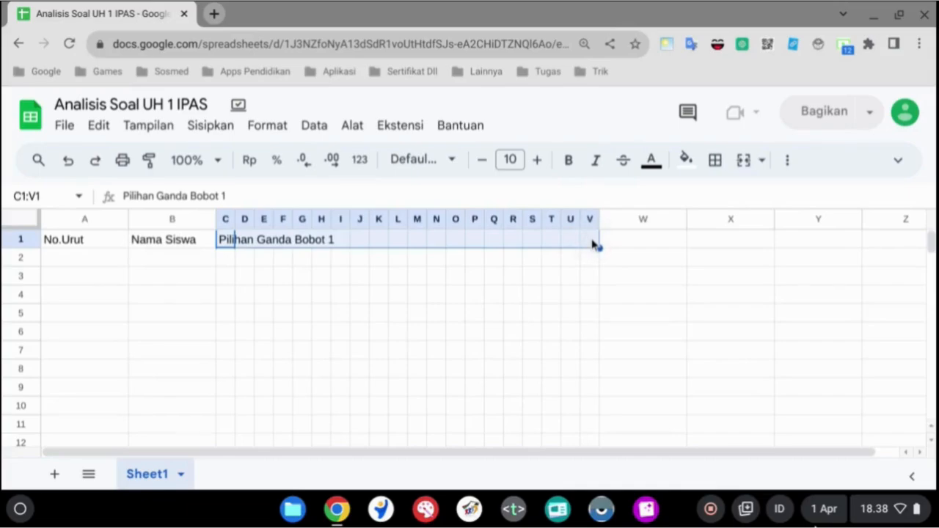
pyautogui.click(744, 161)
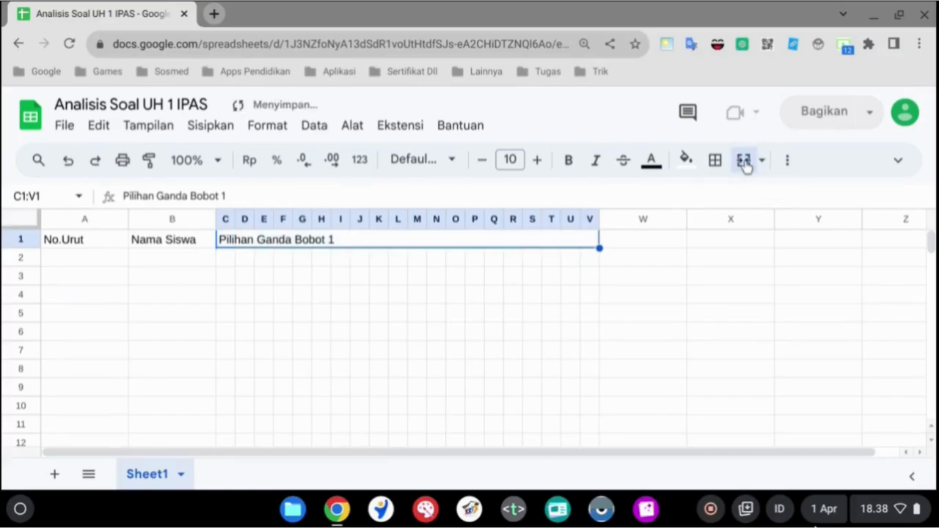
# Enter the header "Isian Bobot 2" in cell W1.
pyautogui.click(611, 246)
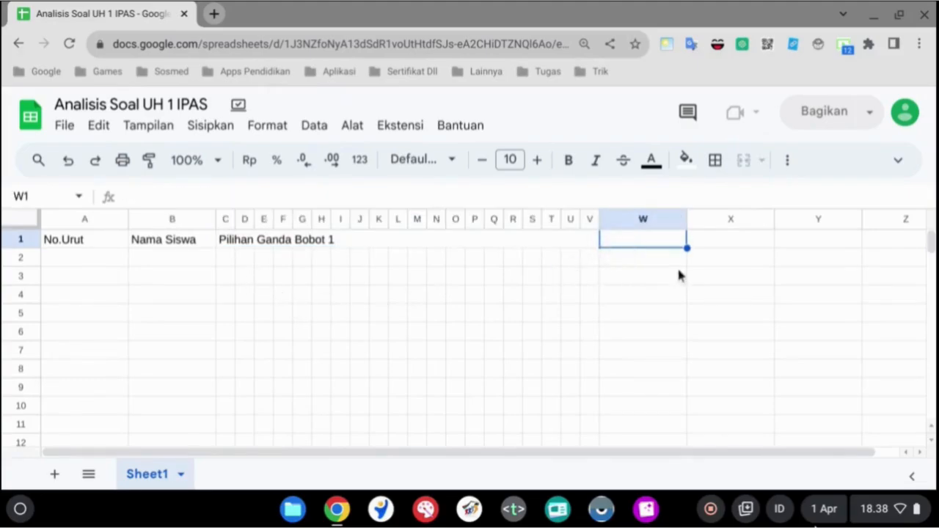
pyautogui.press('Down')
pyautogui.press('Down')
pyautogui.click(630, 245)
pyautogui.write('Is')
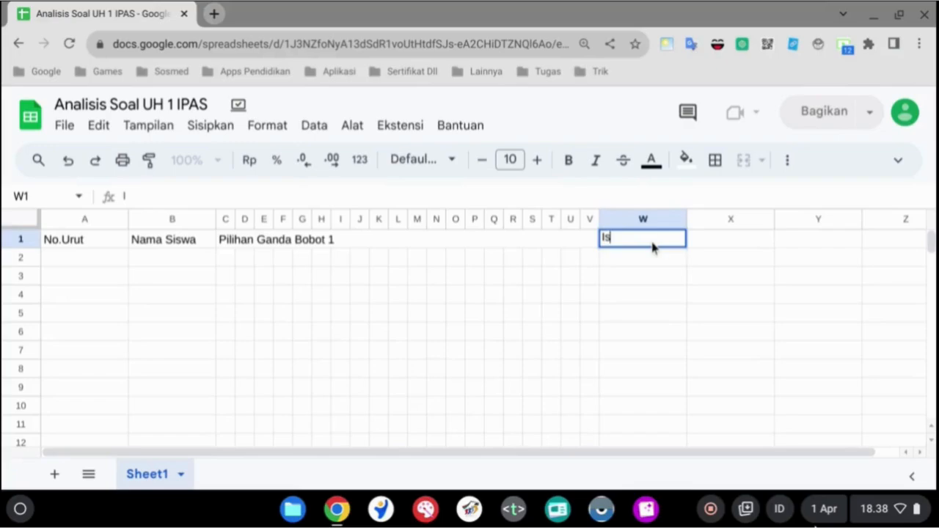
pyautogui.write('ian Bobot')
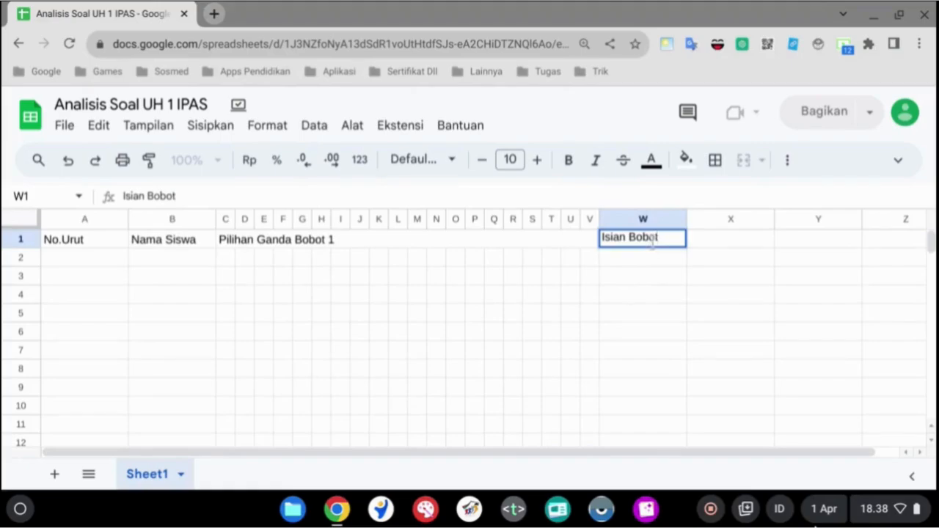
pyautogui.write(' 2')
pyautogui.press('Tab')
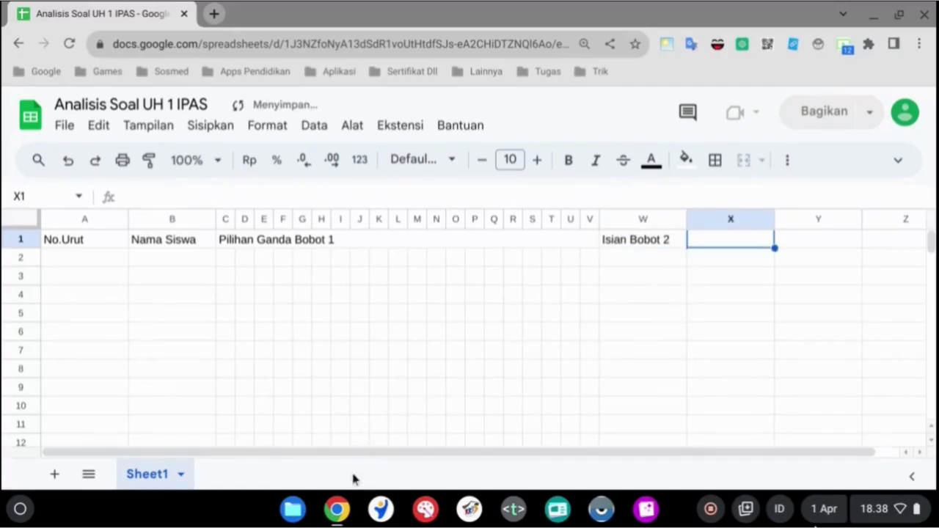
# Narrow columns W through Z to the same width as the multiple-choice columns.
pyautogui.moveTo(367, 453); pyautogui.dragTo(499, 440)
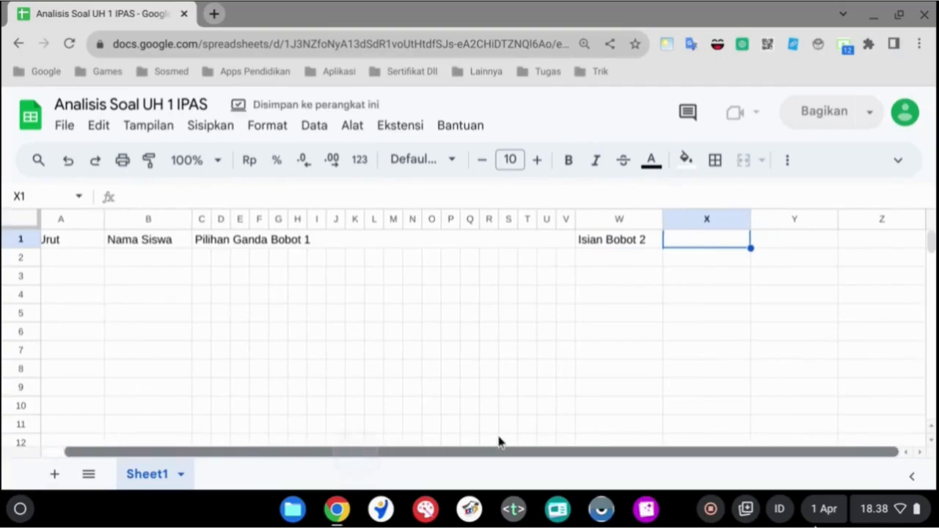
pyautogui.click(611, 244)
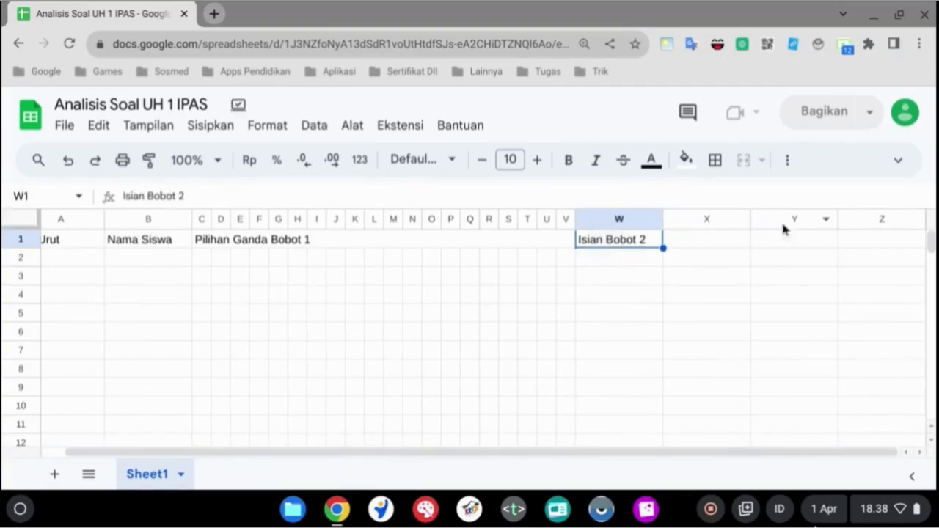
pyautogui.keyDown('shift'); pyautogui.click(888, 242); pyautogui.keyUp('shift')
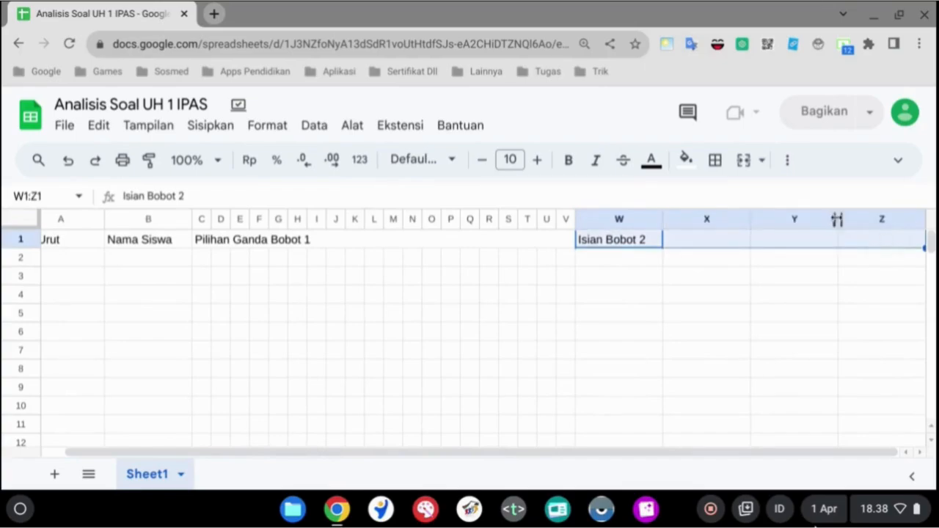
pyautogui.moveTo(837, 219); pyautogui.dragTo(774, 233)
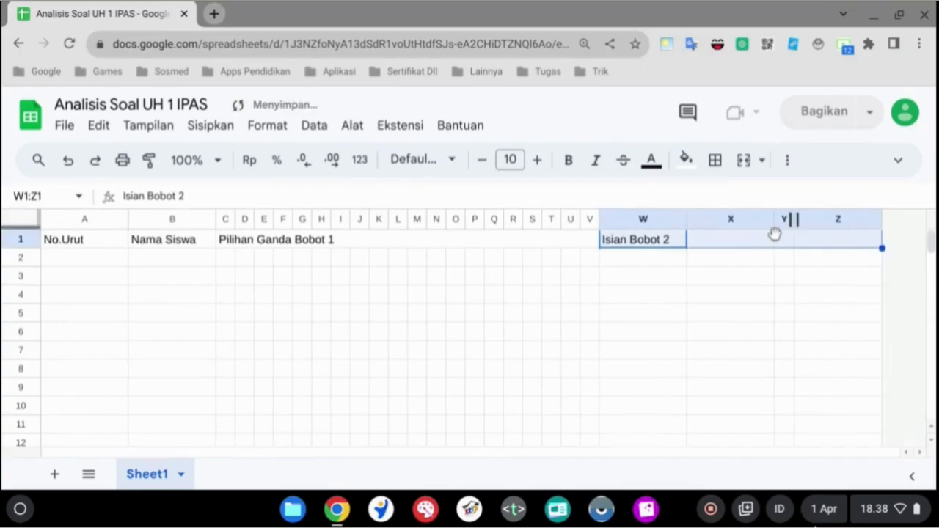
pyautogui.click(660, 219)
pyautogui.keyDown('shift'); pyautogui.click(838, 218); pyautogui.keyUp('shift')
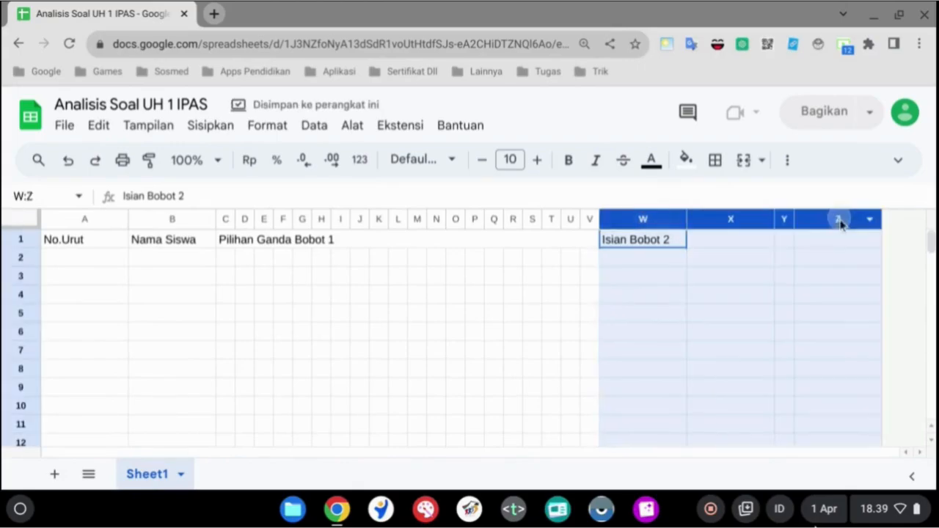
pyautogui.moveTo(794, 217); pyautogui.dragTo(794, 215)
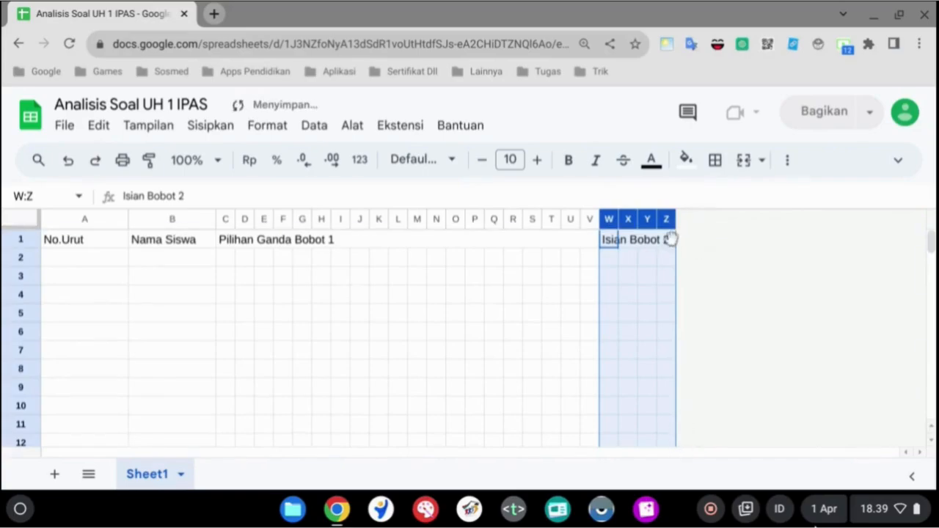
pyautogui.moveTo(629, 304); pyautogui.dragTo(628, 316)
# Insert six narrow columns after column Z, in two batches of three.
pyautogui.click(631, 219)
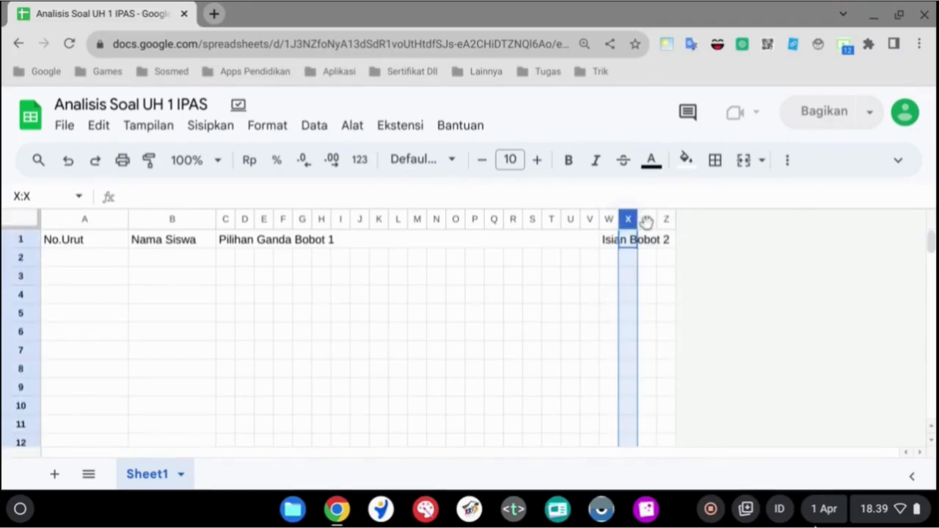
pyautogui.keyDown('shift'); pyautogui.click(667, 222); pyautogui.keyUp('shift')
pyautogui.rightClick(668, 223)
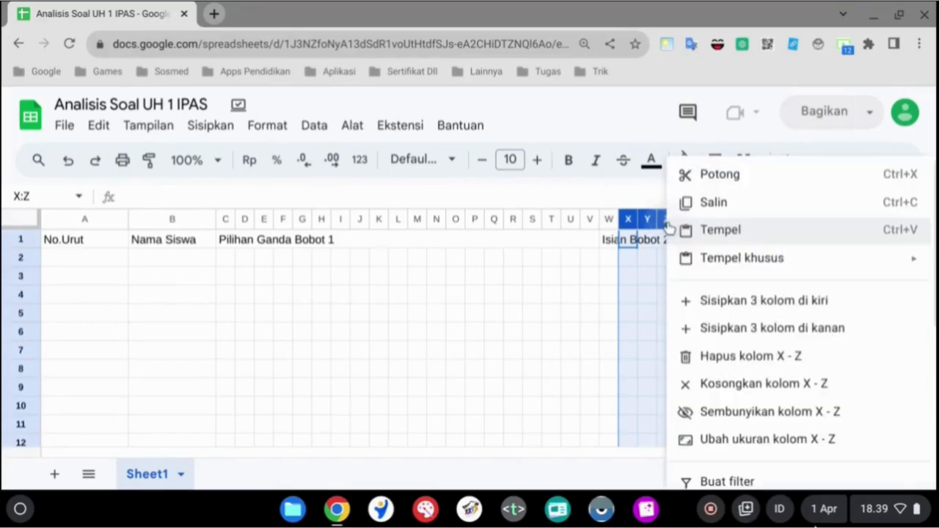
pyautogui.click(758, 330)
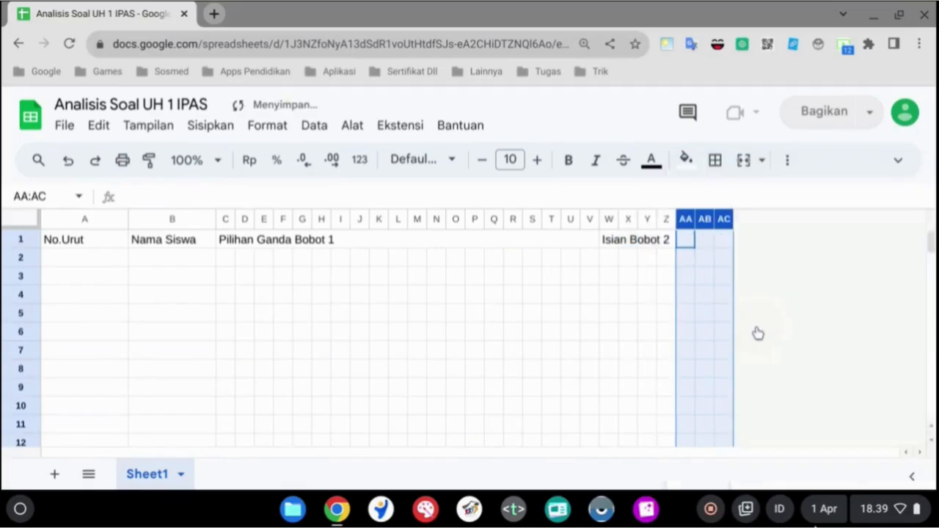
pyautogui.rightClick(705, 219)
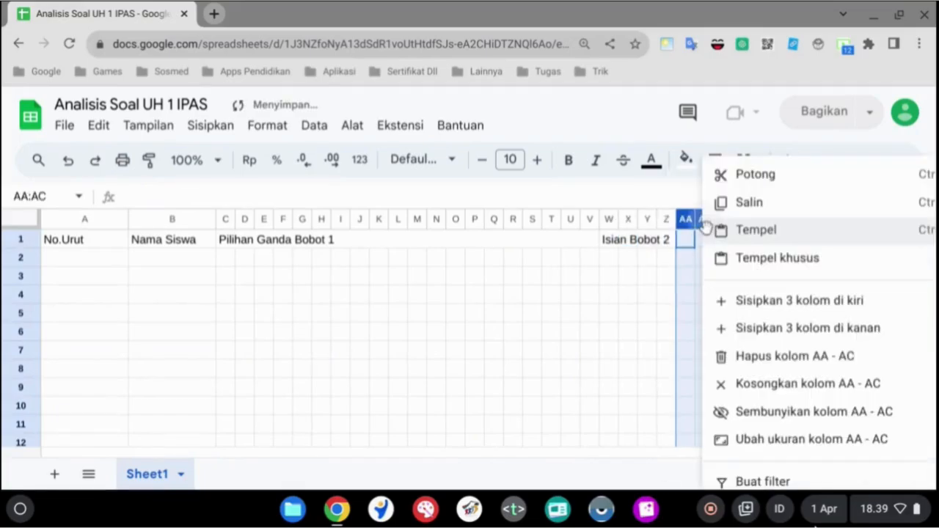
pyautogui.click(776, 329)
# Insert ten more narrow columns after column AF, based on columns W through AF.
pyautogui.click(614, 219)
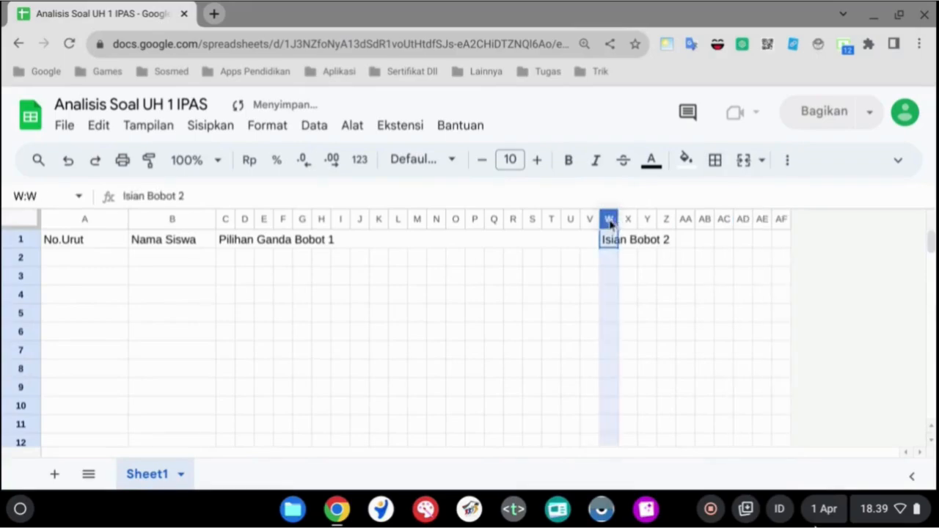
pyautogui.keyDown('shift'); pyautogui.click(780, 218); pyautogui.keyUp('shift')
pyautogui.rightClick(781, 220)
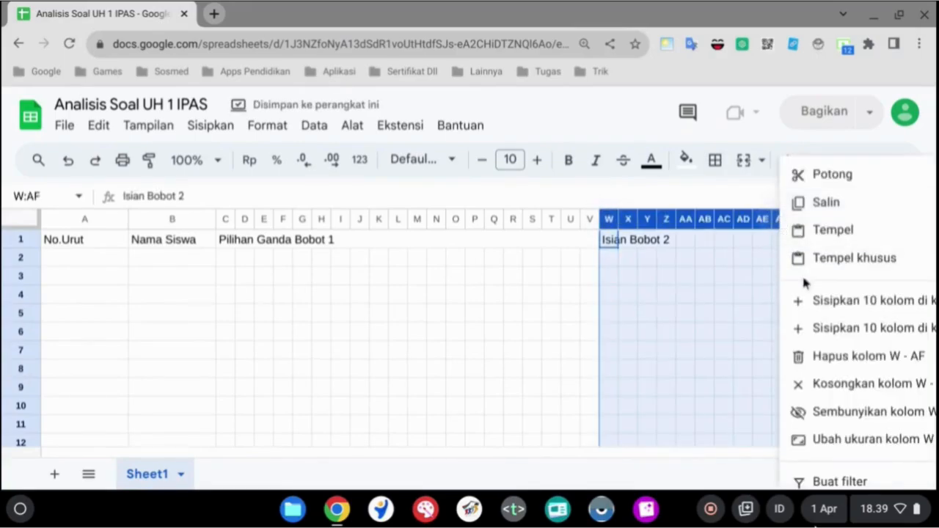
pyautogui.click(822, 331)
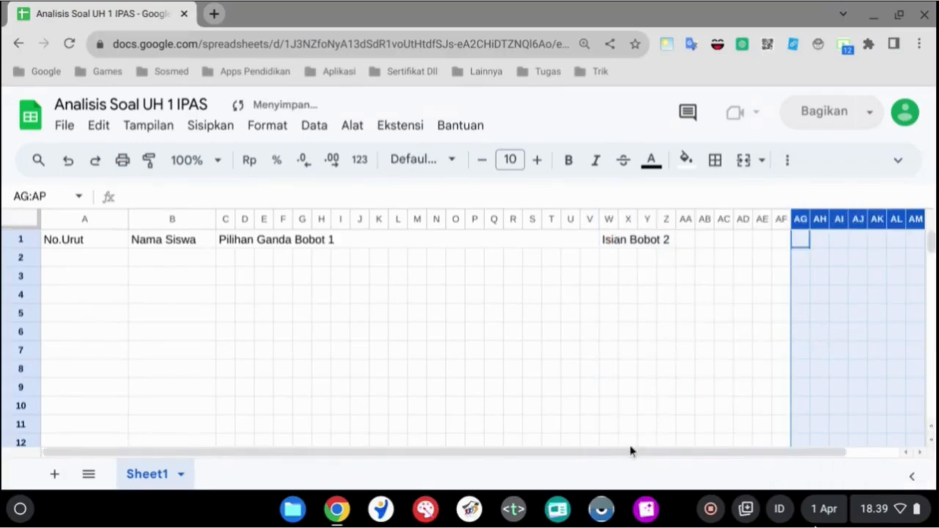
# Merge cells W1 through AF1 under the "Isian Bobot 2" header.
pyautogui.moveTo(631, 451); pyautogui.dragTo(789, 462)
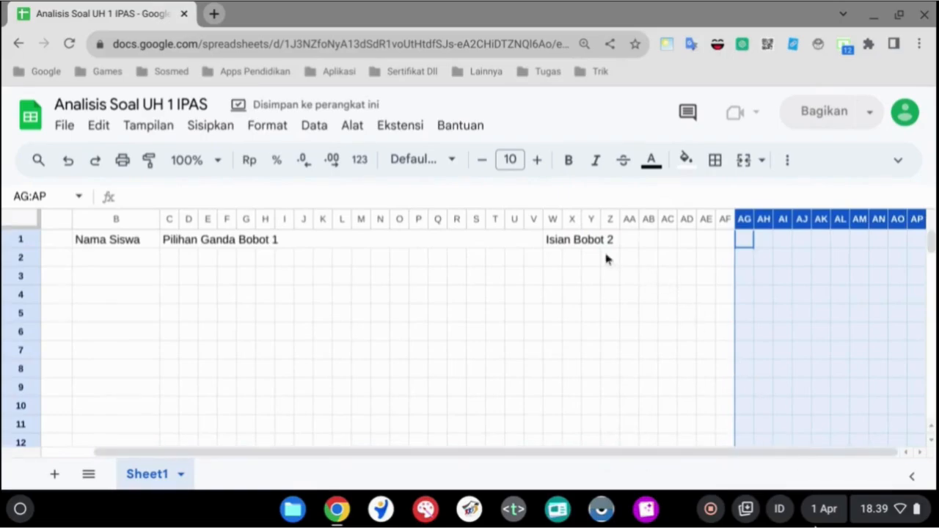
pyautogui.click(553, 238)
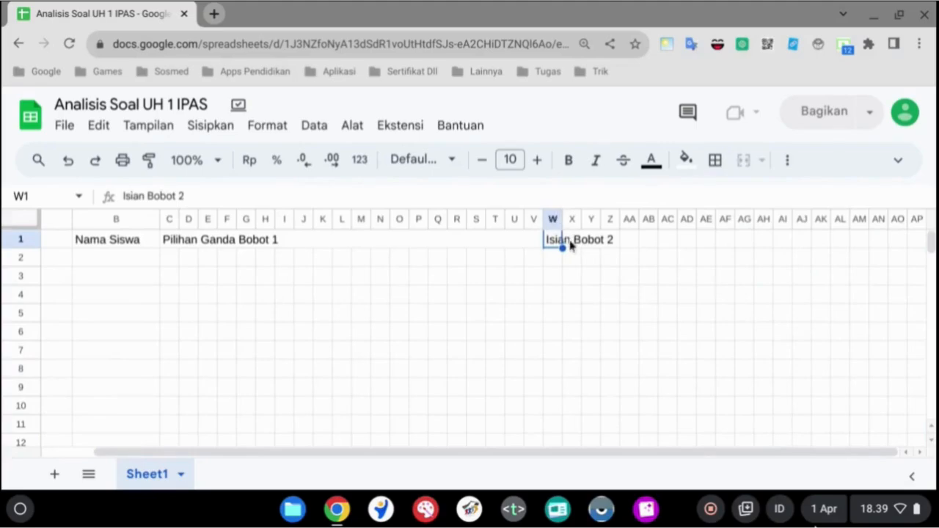
pyautogui.moveTo(562, 243); pyautogui.dragTo(725, 244)
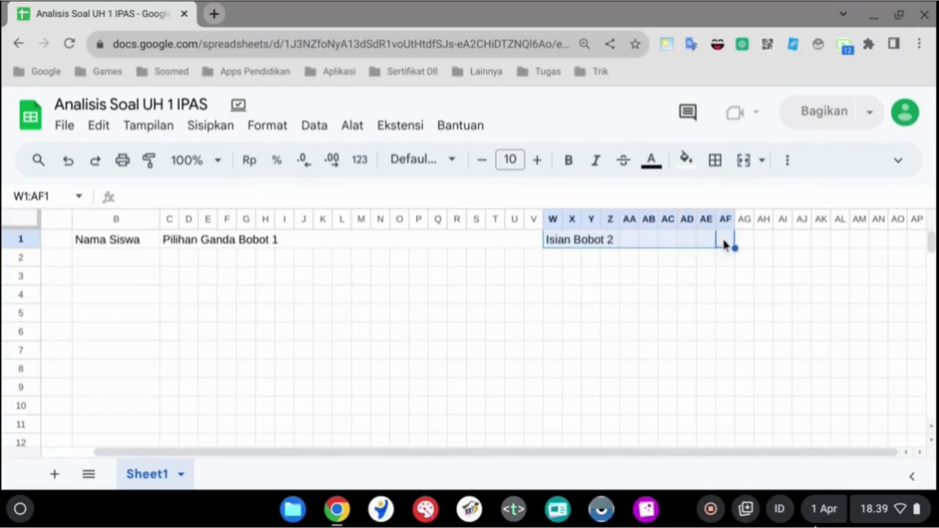
pyautogui.click(743, 160)
pyautogui.click(690, 281)
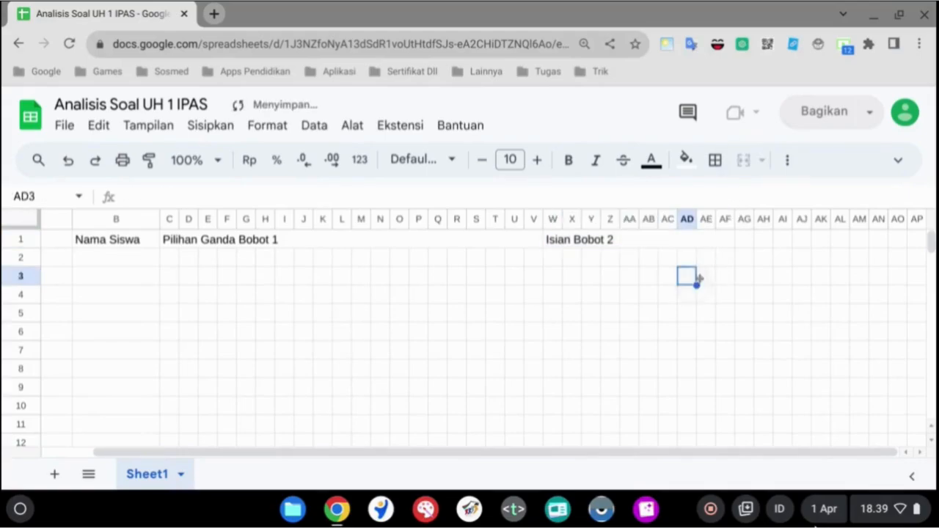
# Enter the header "Uraian bobot 3" in cell AG1 and select that cell.
pyautogui.click(740, 242)
pyautogui.write('Uraian')
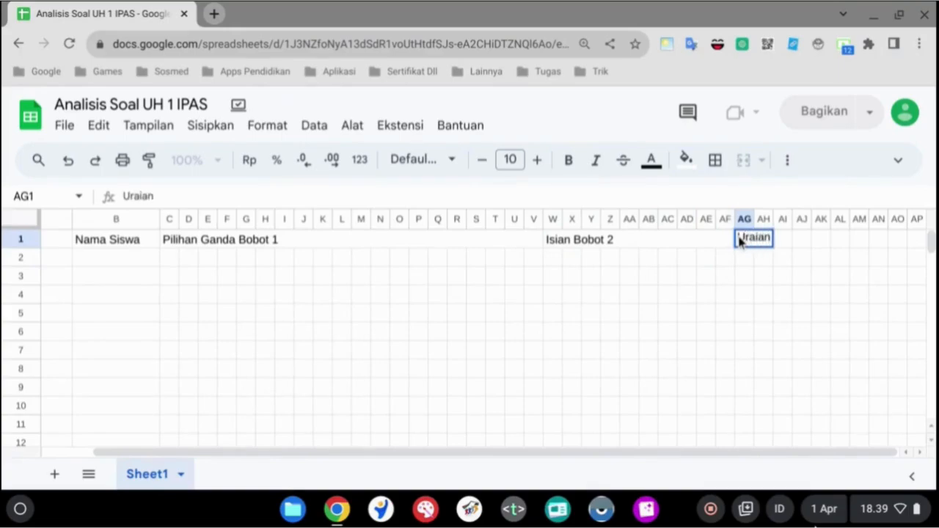
pyautogui.write(' Bo')
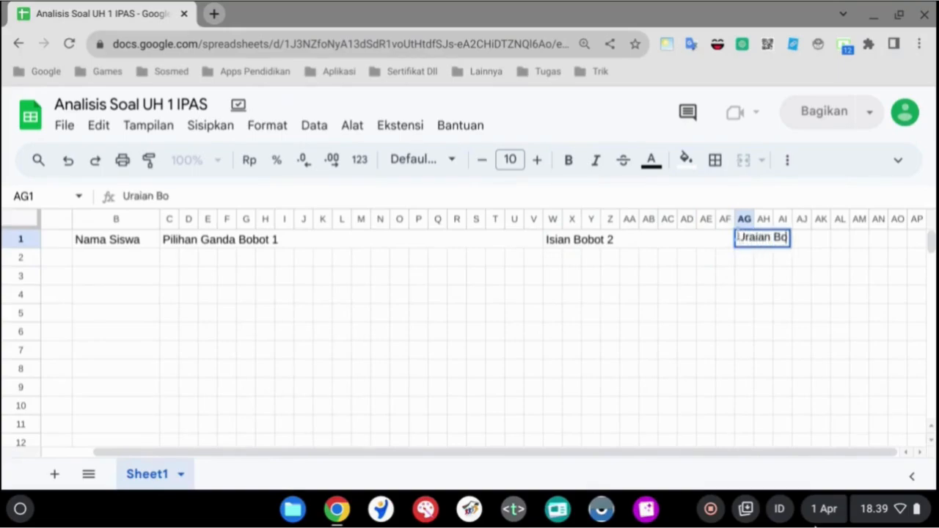
pyautogui.press('BackSpace')
pyautogui.press('BackSpace')
pyautogui.press('BackSpace')
pyautogui.write('b')
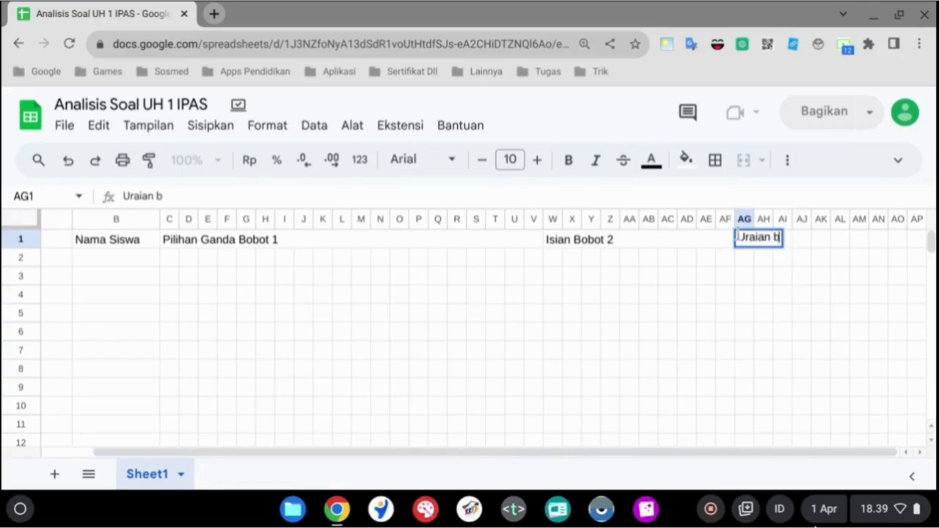
pyautogui.write('obot 3')
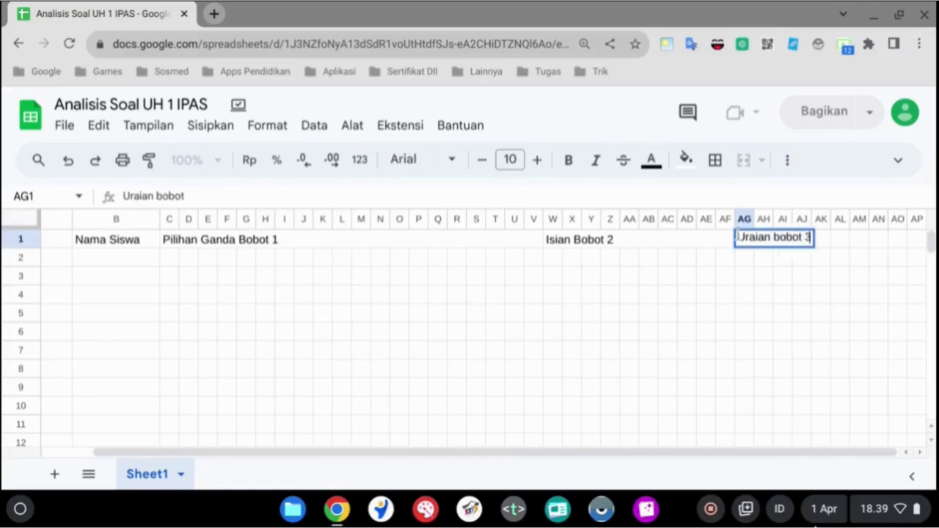
pyautogui.click(781, 310)
pyautogui.click(747, 242)
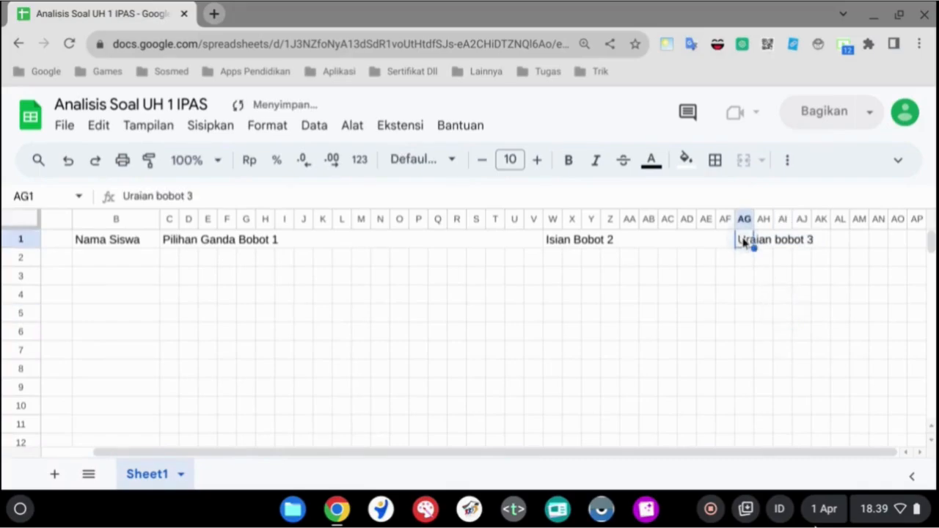
# Merge cells AG1 through AK1 under the "Uraian bobot 3" header.
pyautogui.keyDown('shift'); pyautogui.click(822, 244); pyautogui.keyUp('shift')
pyautogui.click(741, 160)
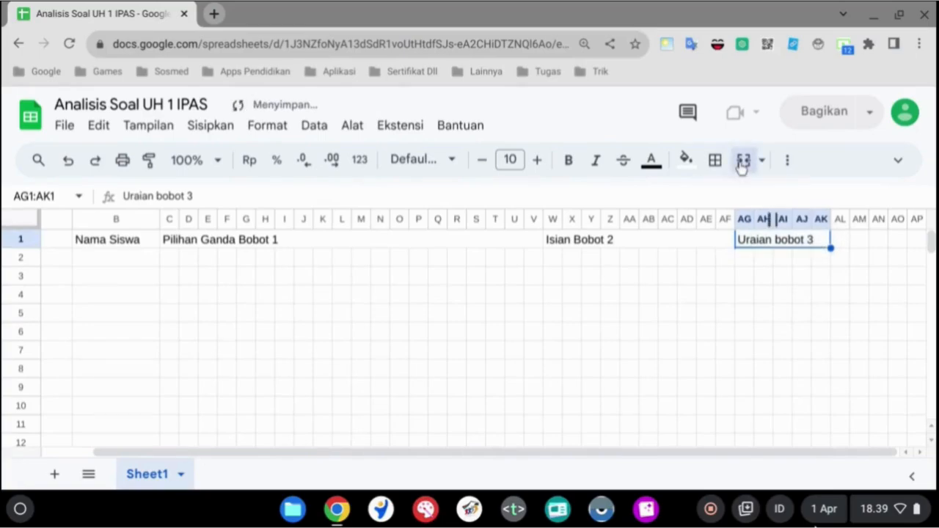
pyautogui.click(816, 369)
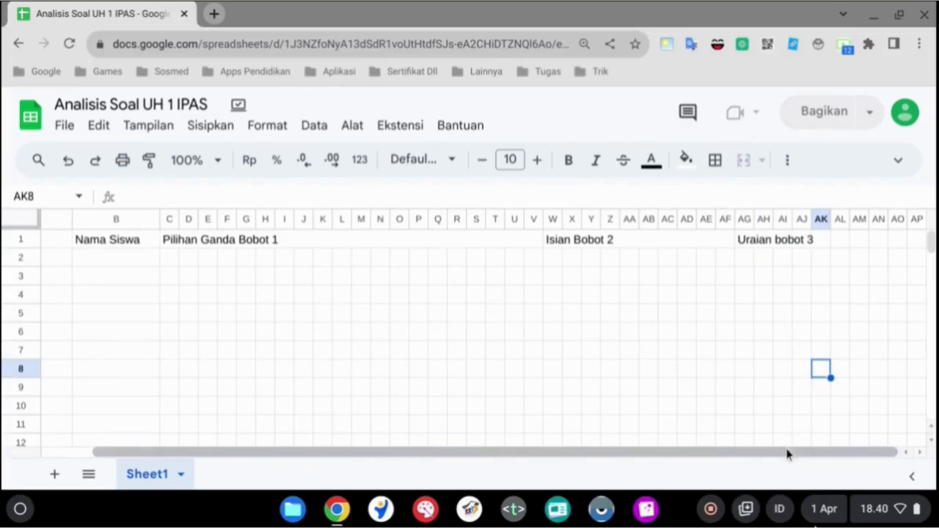
# Select columns C through AK and resize them together to one uniform narrow width.
pyautogui.click(750, 242)
pyautogui.click(820, 218)
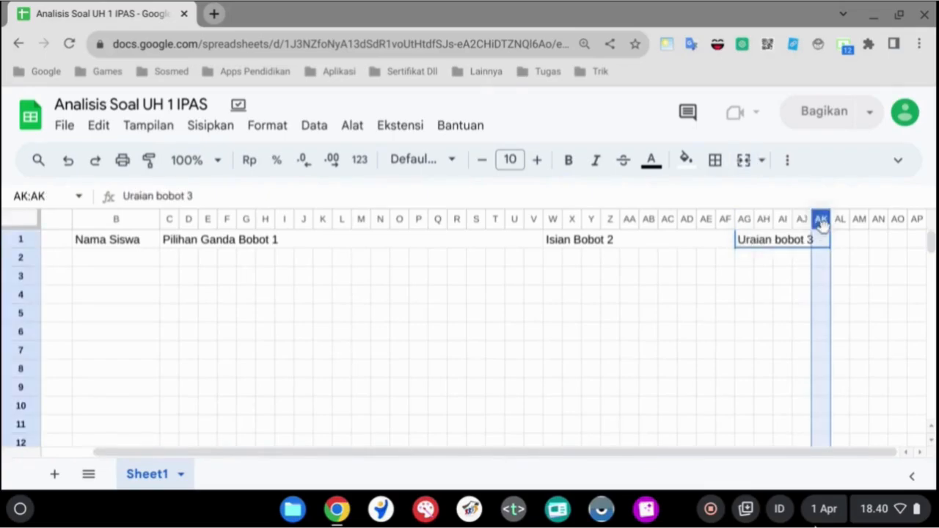
pyautogui.hscroll(-1, 737, 456)
pyautogui.hscroll(-2, 737, 457)
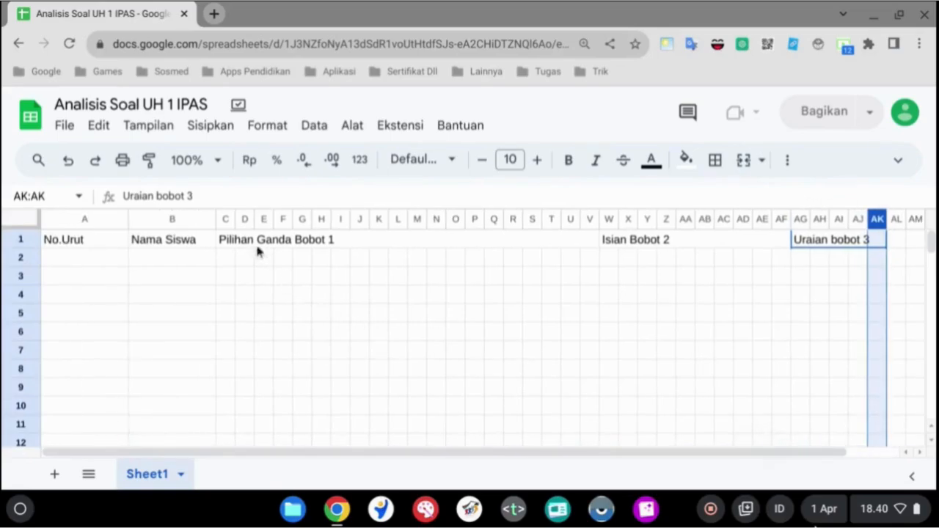
pyautogui.keyDown('shift'); pyautogui.click(226, 218); pyautogui.keyUp('shift')
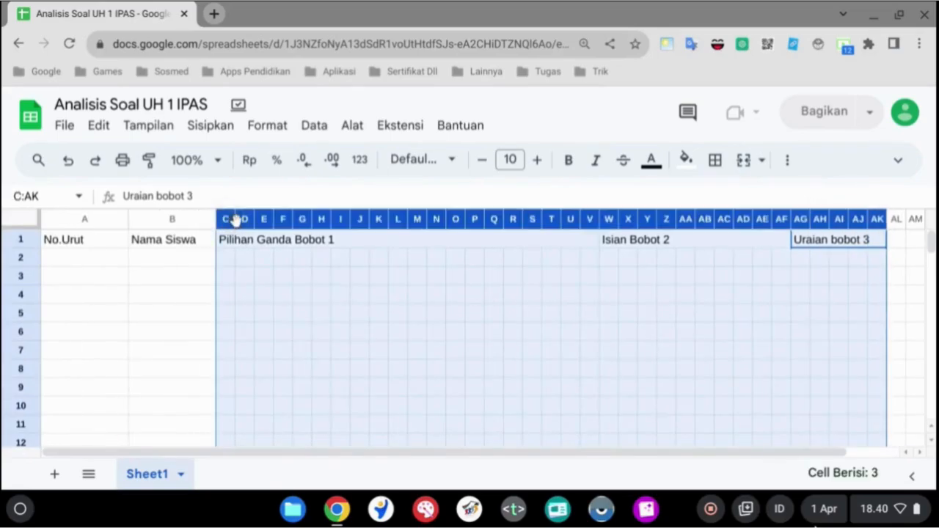
pyautogui.moveTo(231, 214); pyautogui.dragTo(231, 214)
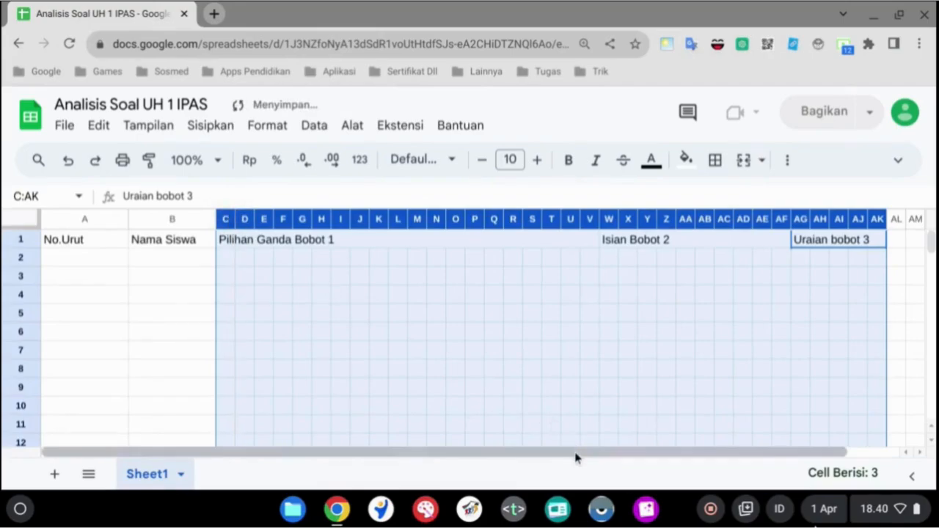
pyautogui.click(672, 337)
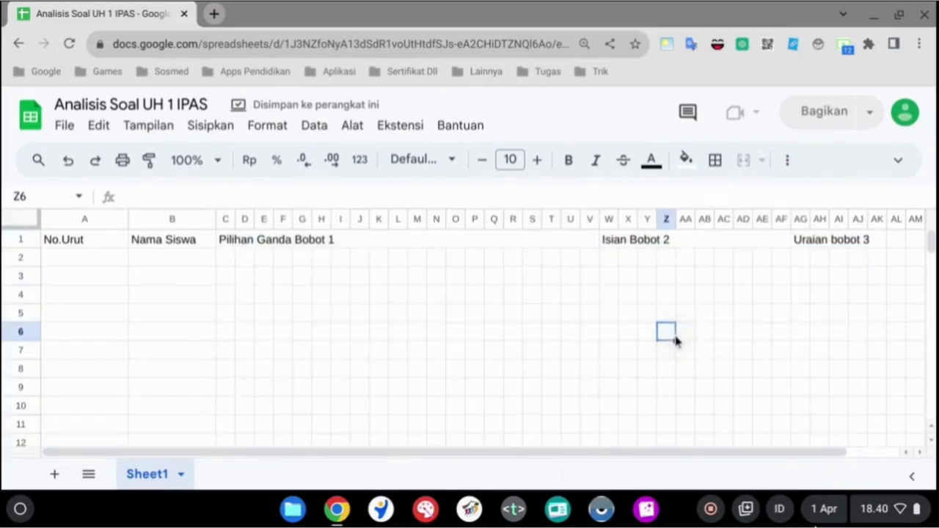
# Apply all borders to the header row cells A1 through AK1.
pyautogui.click(867, 244)
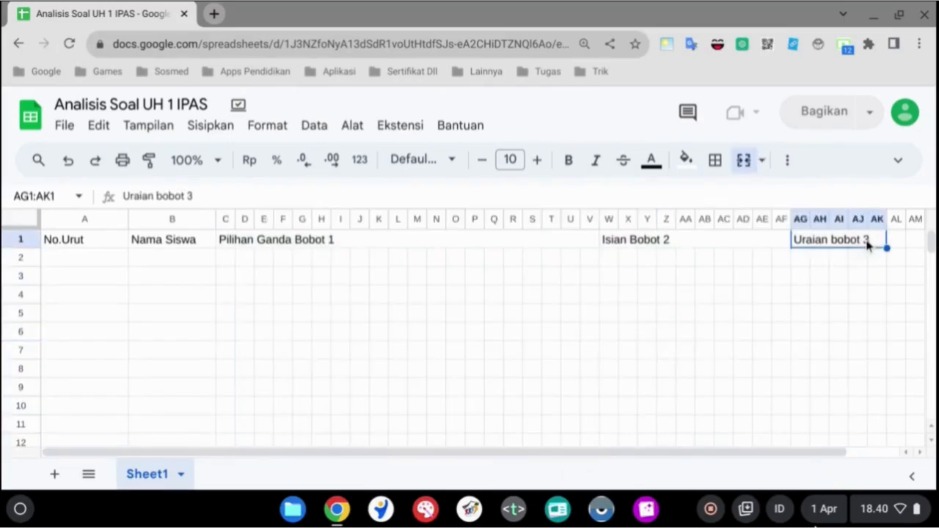
pyautogui.keyDown('shift'); pyautogui.click(81, 245); pyautogui.keyUp('shift')
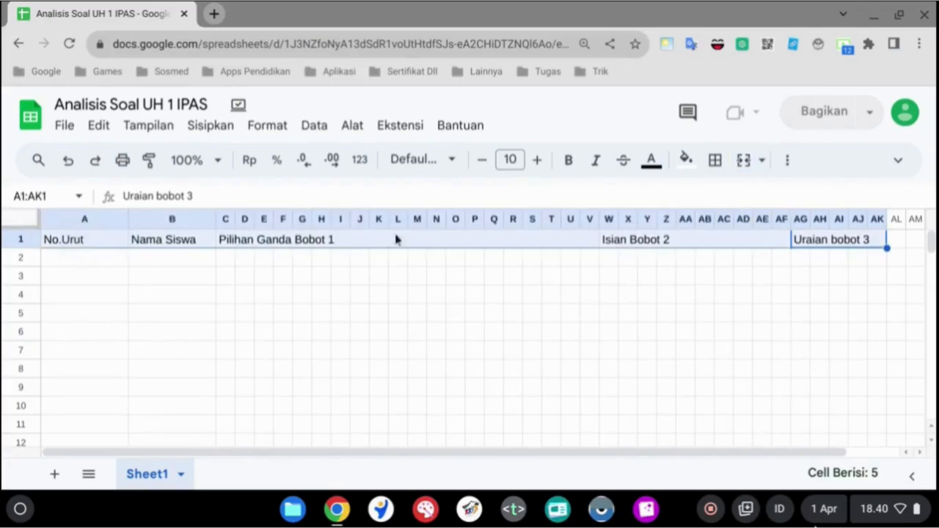
pyautogui.click(715, 161)
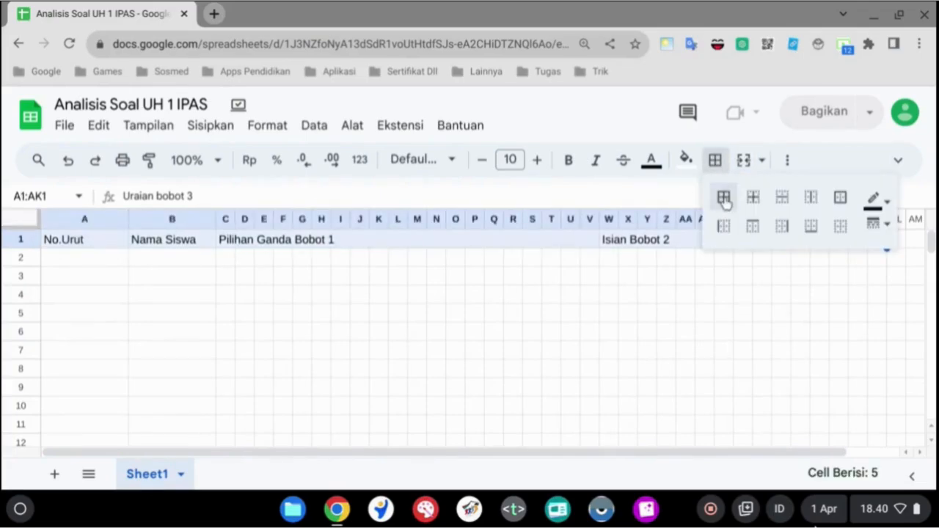
pyautogui.click(723, 201)
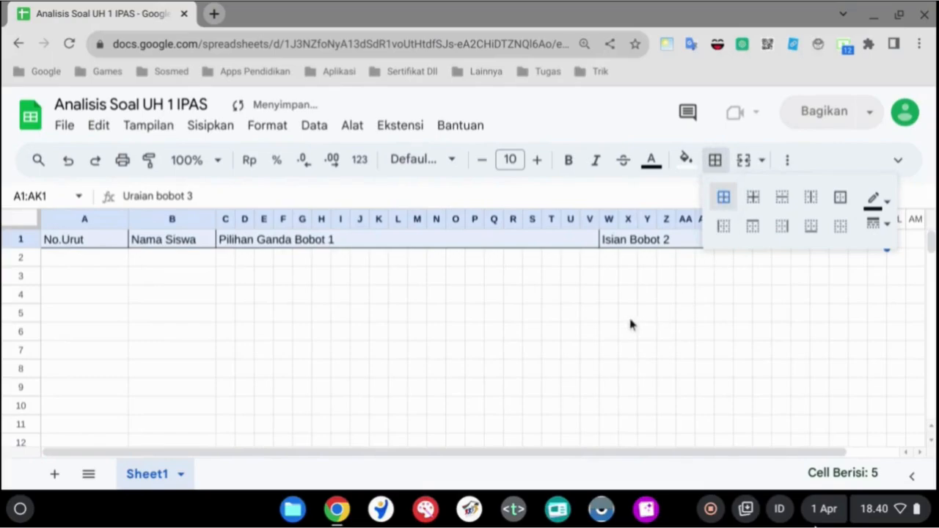
pyautogui.click(901, 167)
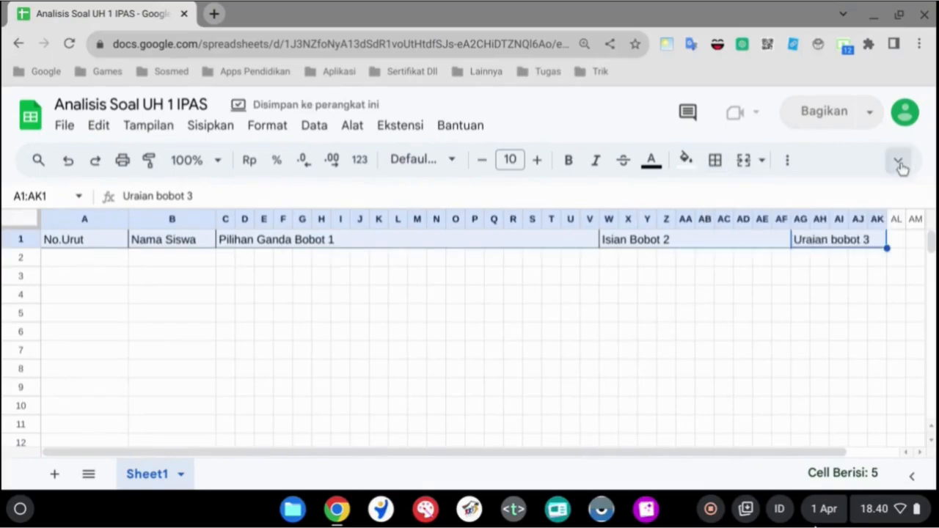
pyautogui.click(898, 111)
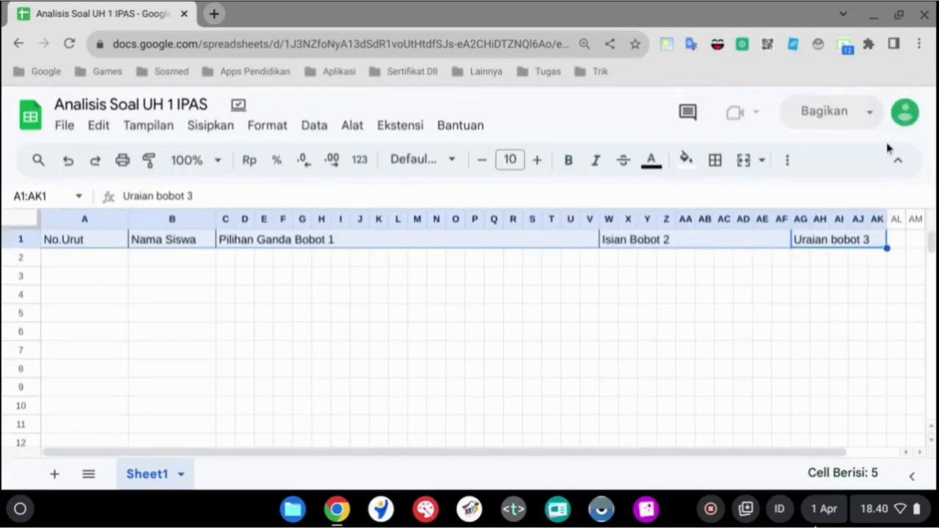
# Align the header texts in A1 through AK1 to the middle vertically and to the centre horizontally.
pyautogui.click(788, 160)
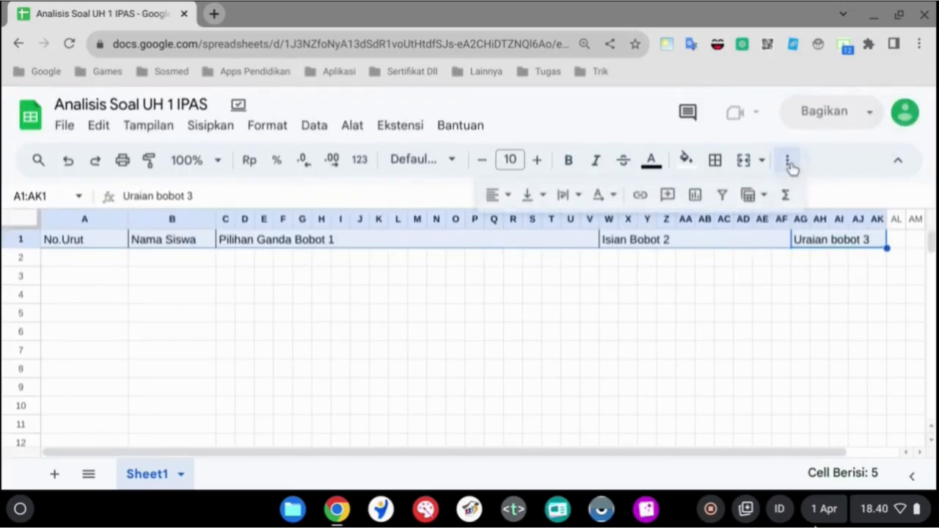
pyautogui.click(536, 201)
pyautogui.click(556, 230)
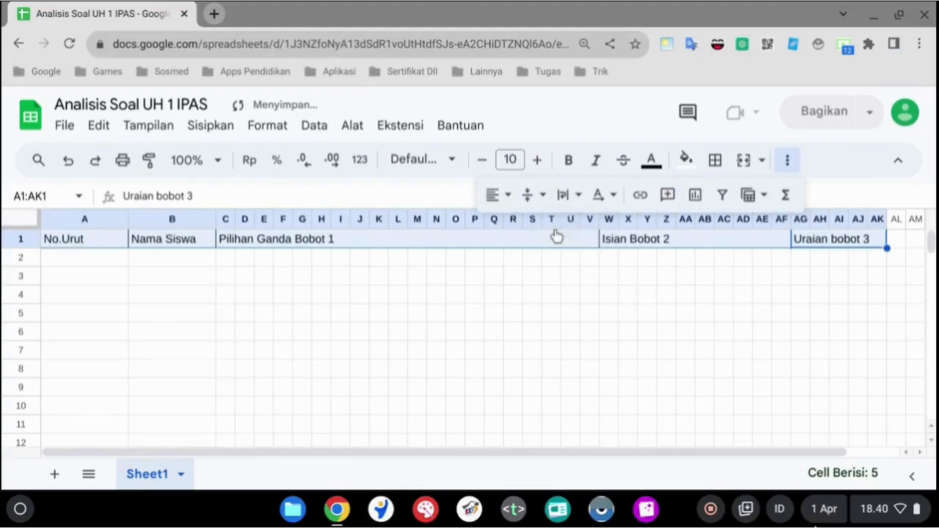
pyautogui.click(496, 194)
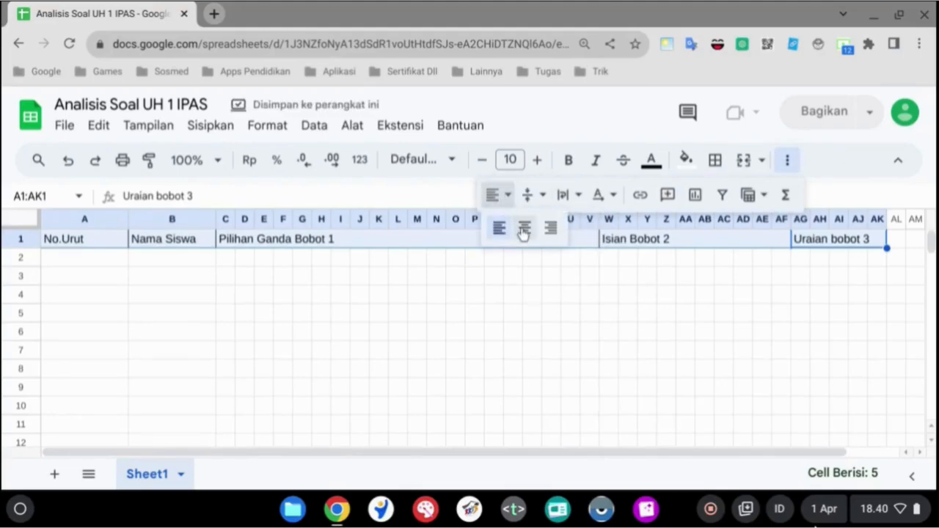
pyautogui.click(524, 229)
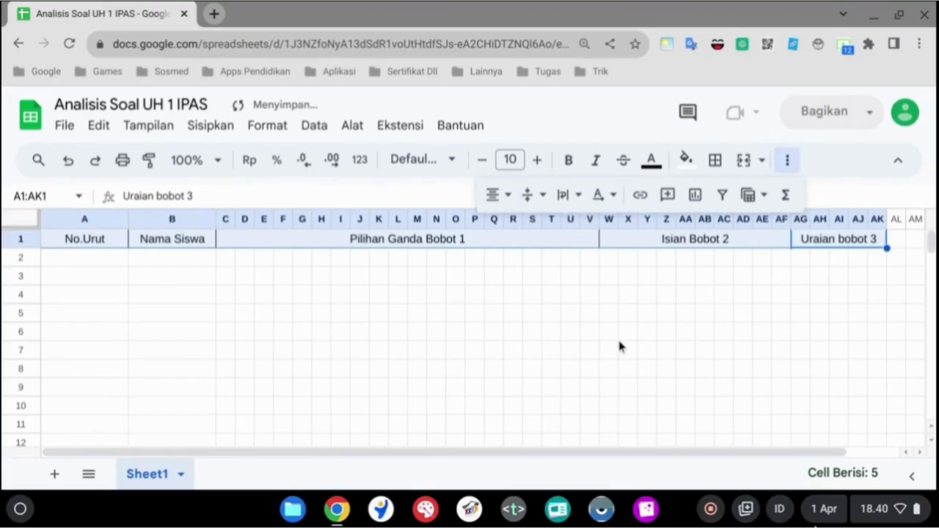
pyautogui.click(247, 317)
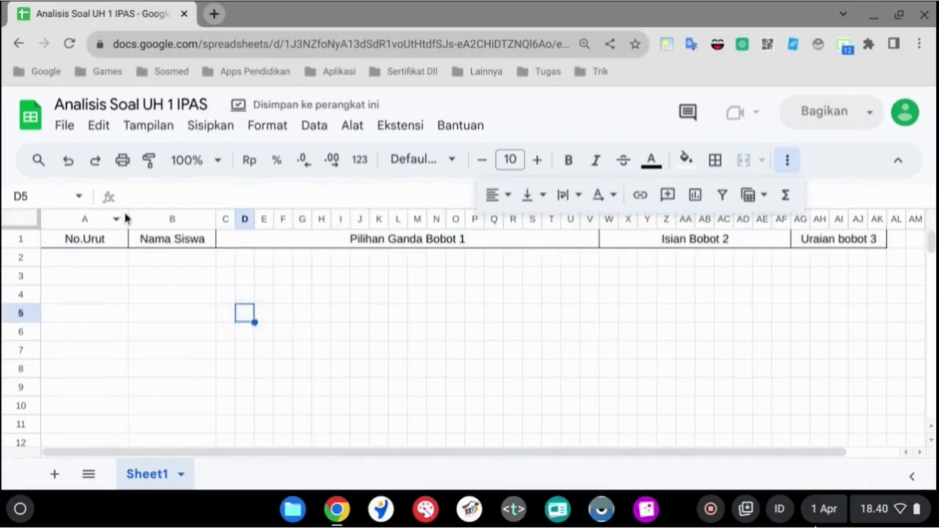
# Narrow the "No.Urut" column A to less than half its width.
pyautogui.moveTo(128, 218); pyautogui.dragTo(76, 219)
pyautogui.click(105, 260)
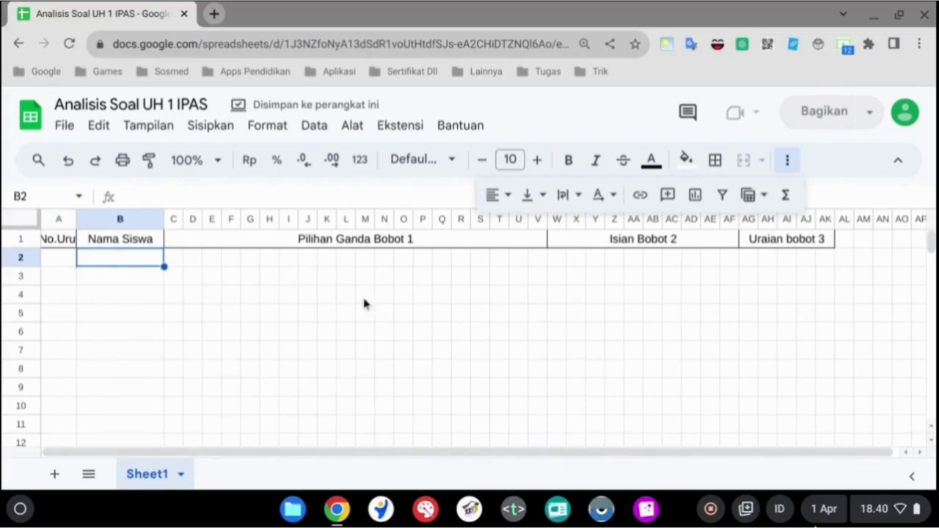
pyautogui.click(465, 281)
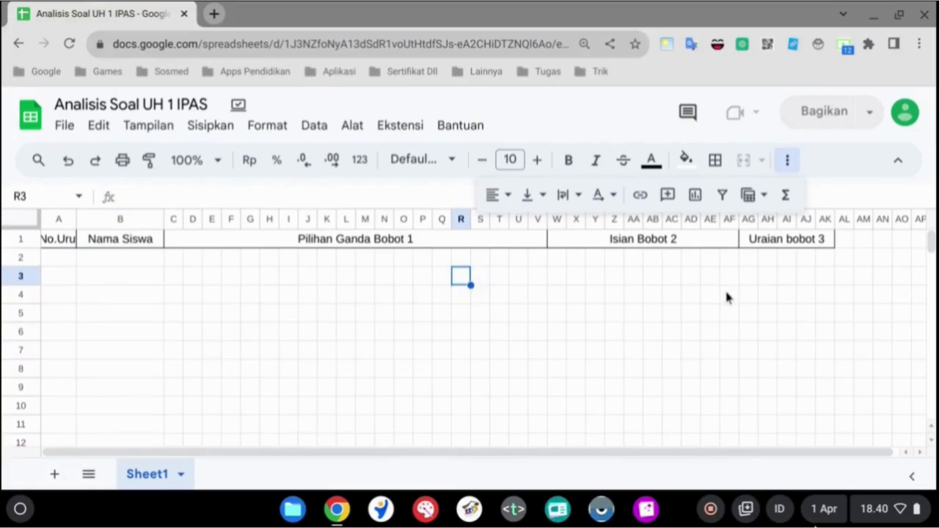
# Enter the header "Nilai" in cell AL1 and widen column AL to fit it.
pyautogui.click(844, 240)
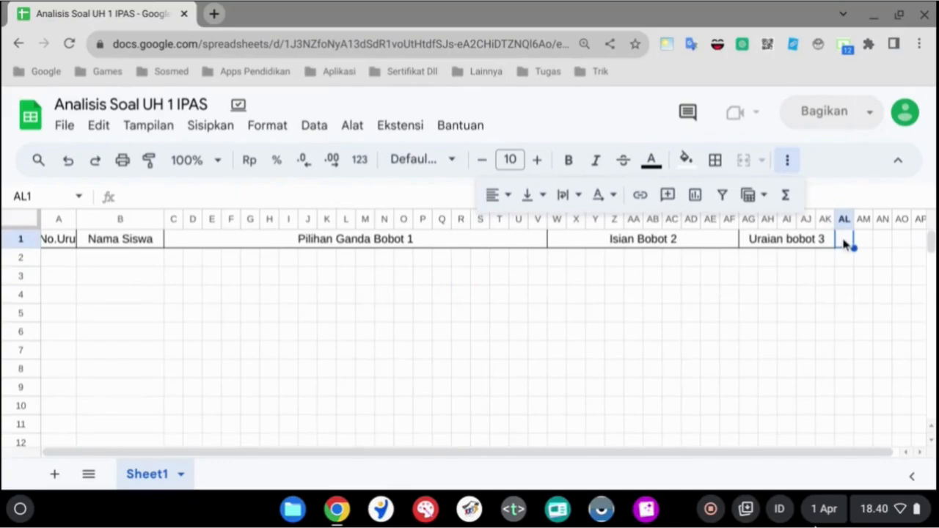
pyautogui.write('Nilai')
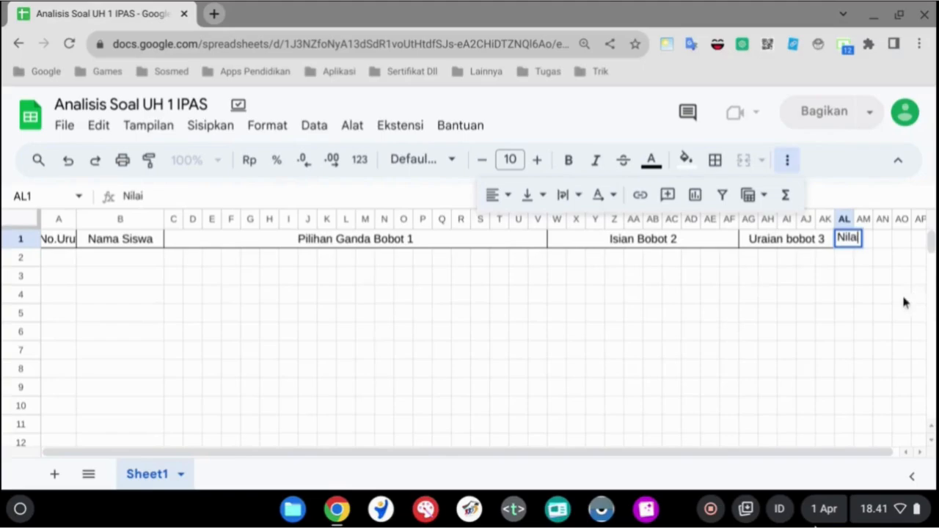
pyautogui.press('Tab')
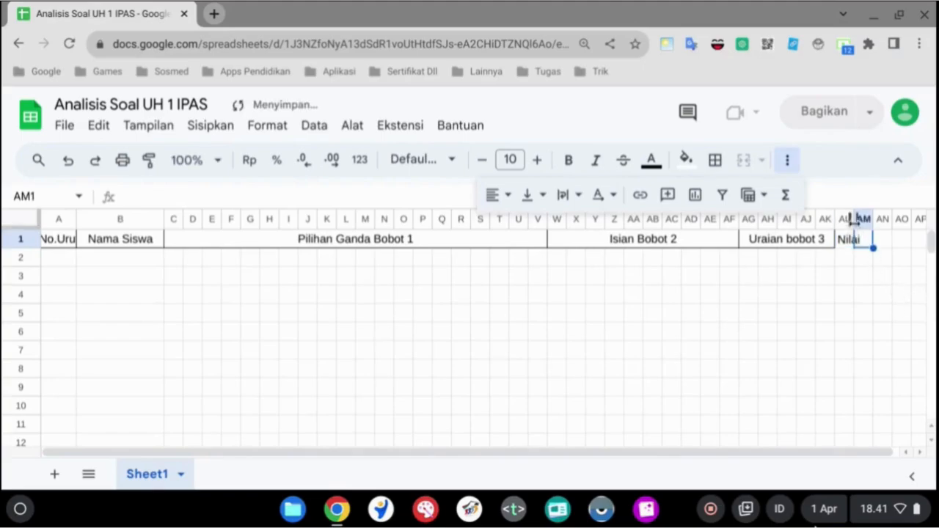
pyautogui.moveTo(876, 220); pyautogui.dragTo(875, 220)
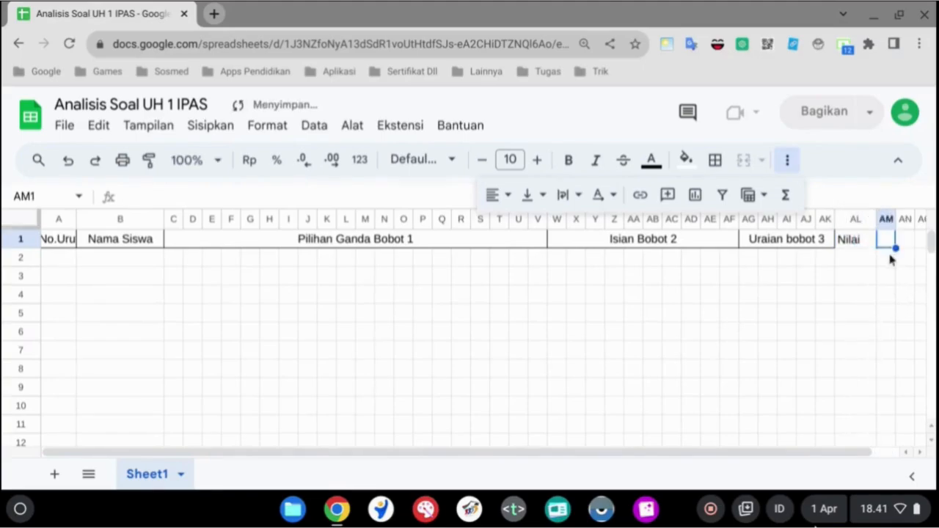
# Enter the header "Ket." in cell AM1 and widen column AM to fit it.
pyautogui.write('Ket.')
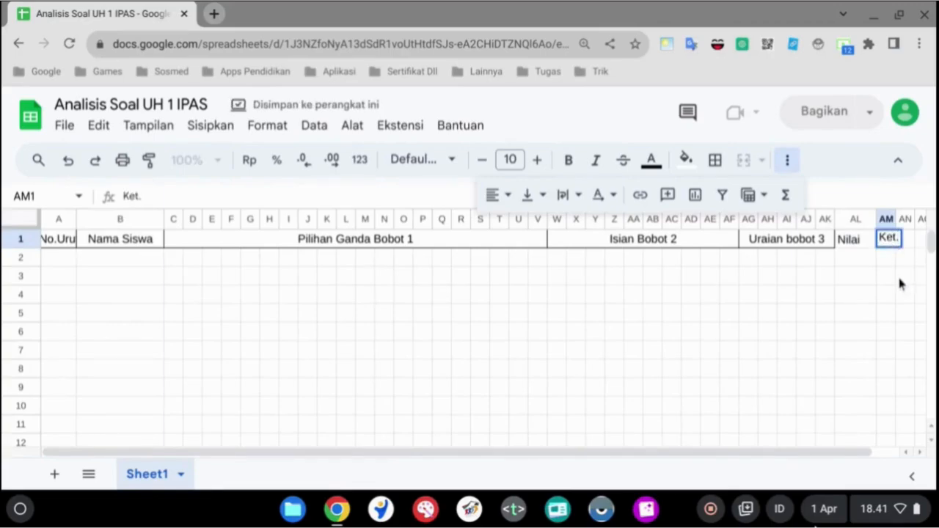
pyautogui.click(892, 220)
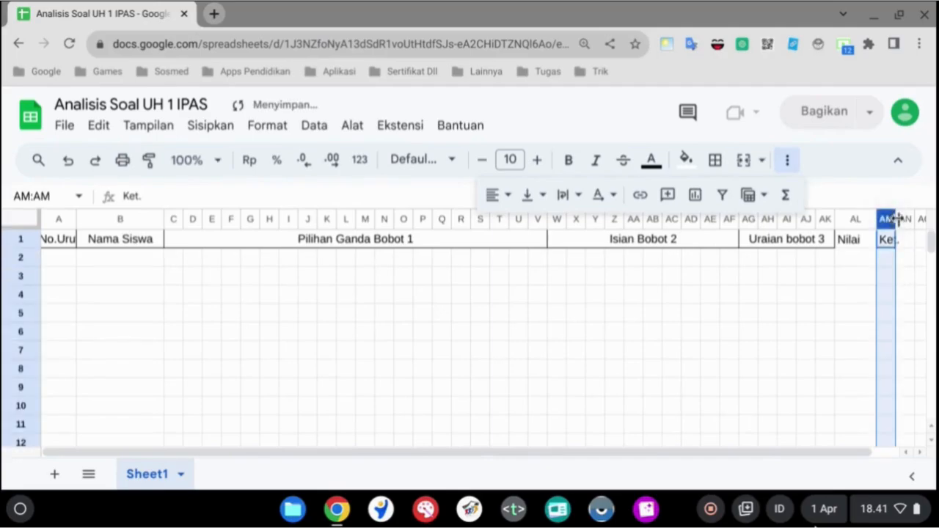
pyautogui.moveTo(896, 218); pyautogui.dragTo(921, 218)
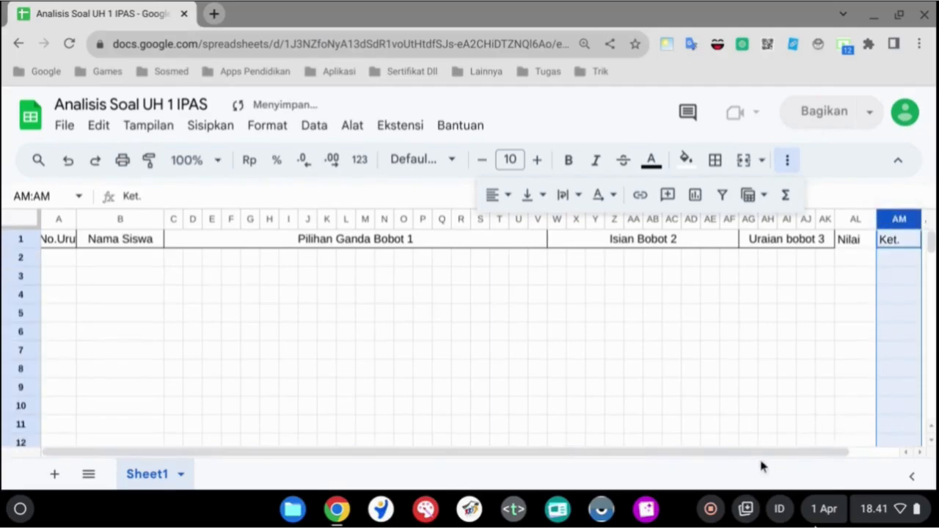
# Apply all borders to the "Nilai" and "Ket." header cells AL1 and AM1.
pyautogui.moveTo(763, 457); pyautogui.dragTo(843, 451)
pyautogui.click(803, 244)
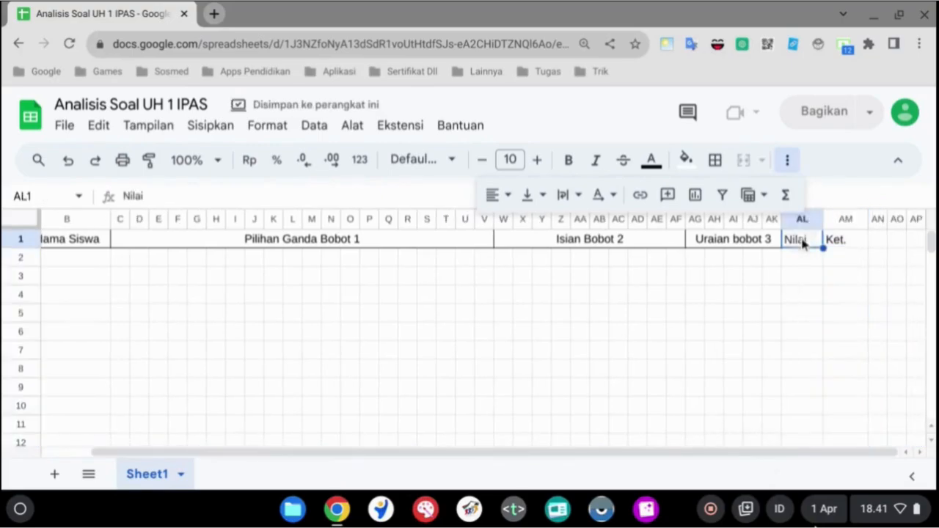
pyautogui.moveTo(802, 245); pyautogui.dragTo(844, 245)
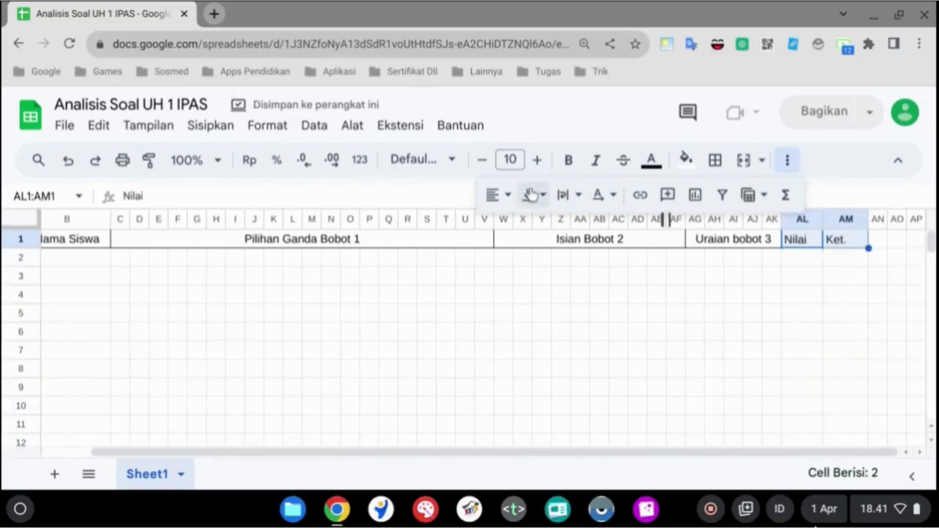
pyautogui.click(715, 160)
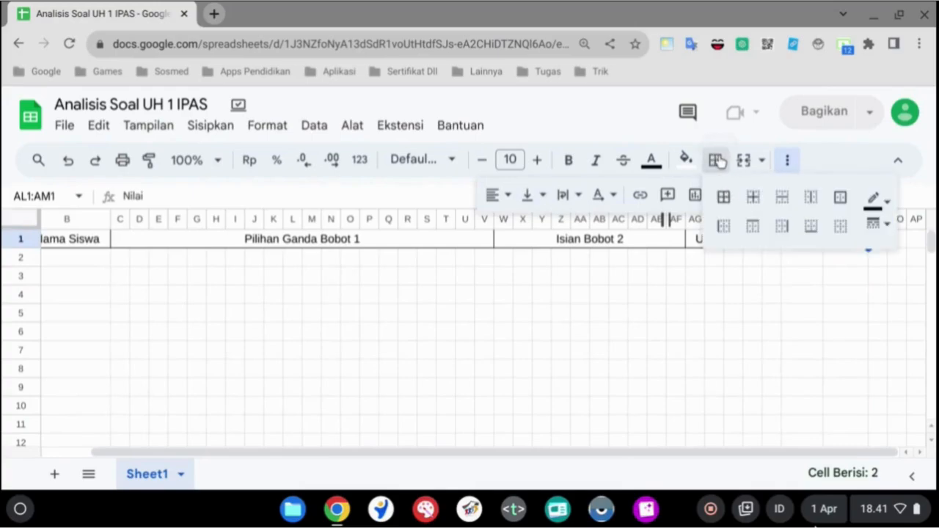
pyautogui.click(723, 198)
pyautogui.click(759, 300)
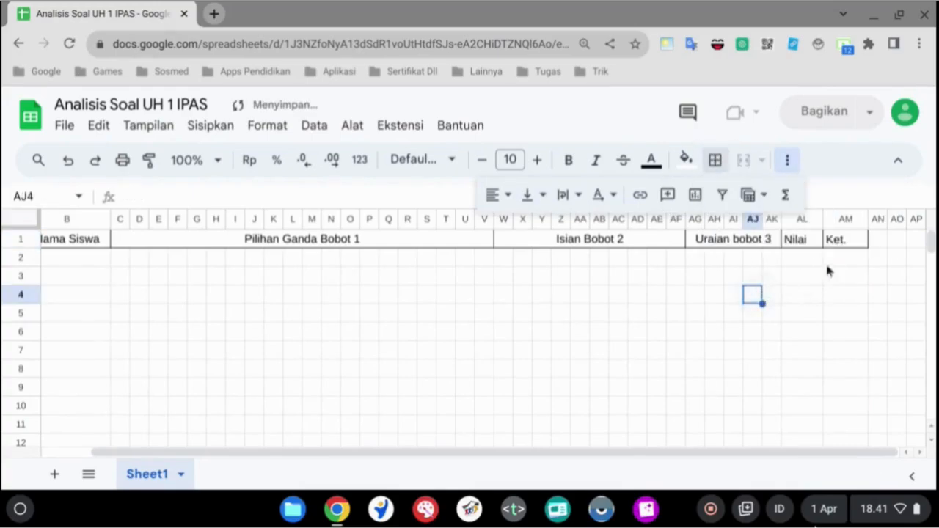
# Centre the "Nilai" and "Ket." headers in AL1 and AM1 both vertically and horizontally.
pyautogui.moveTo(803, 242); pyautogui.dragTo(838, 239)
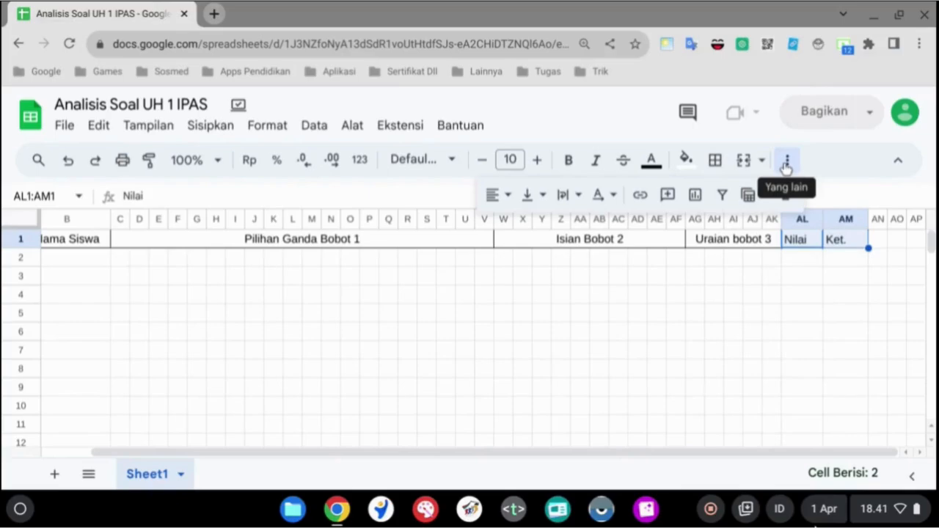
pyautogui.click(526, 200)
pyautogui.click(559, 226)
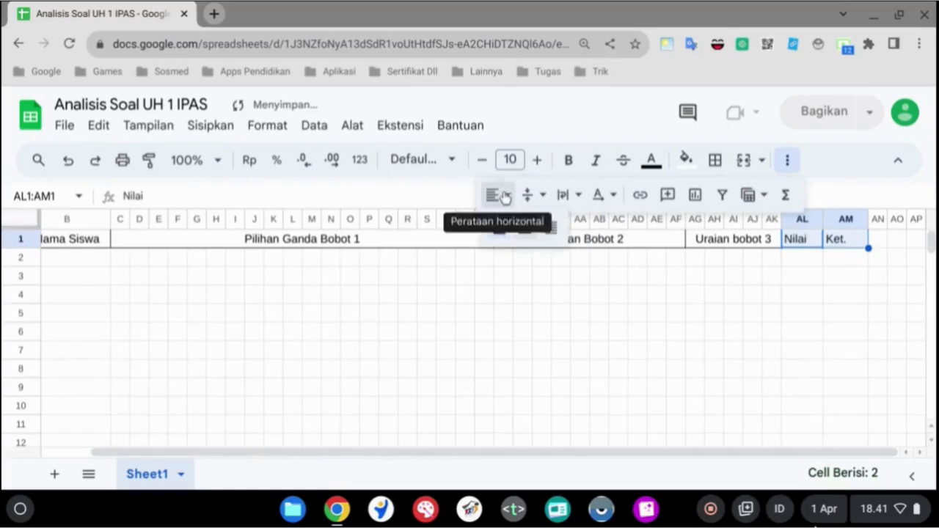
pyautogui.click(505, 195)
pyautogui.click(524, 229)
pyautogui.click(792, 330)
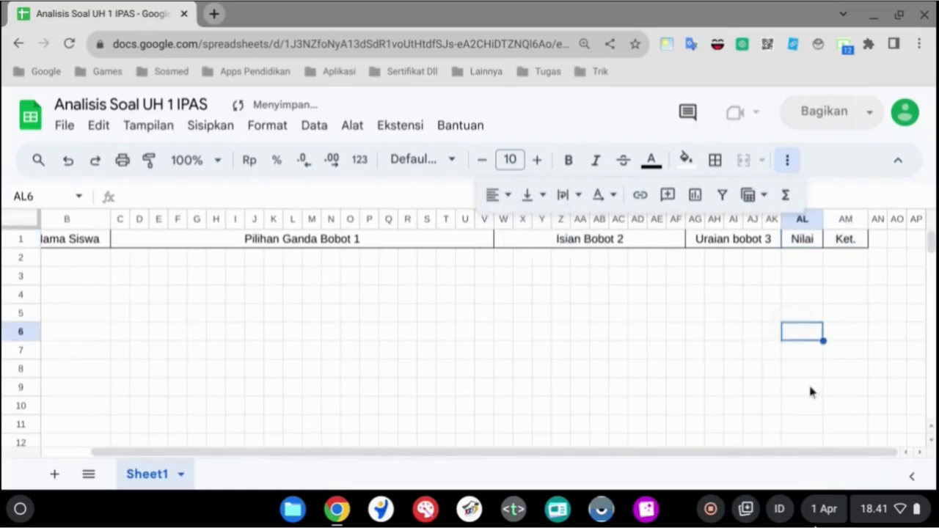
pyautogui.moveTo(826, 455); pyautogui.dragTo(525, 460)
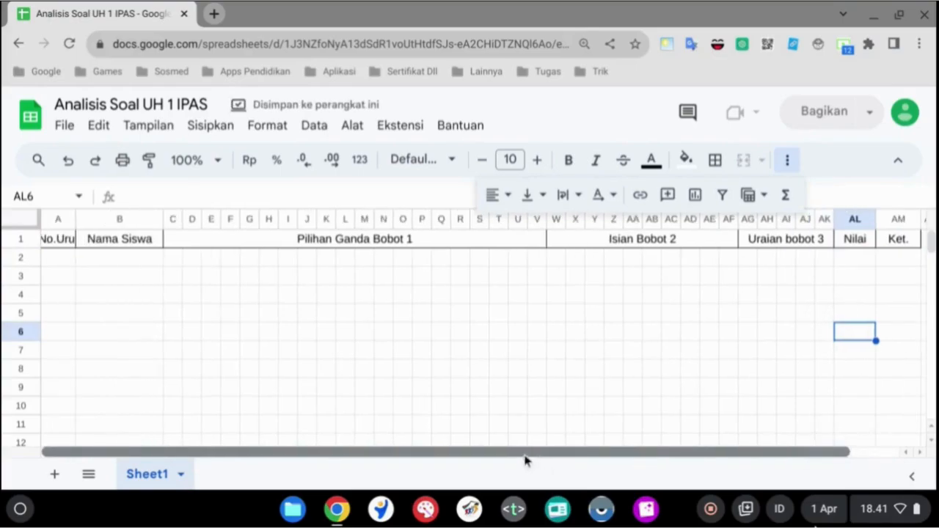
# Widen the "Nama Siswa" column B and the "No.Urut" column A so their headers fit fully.
pyautogui.click(62, 262)
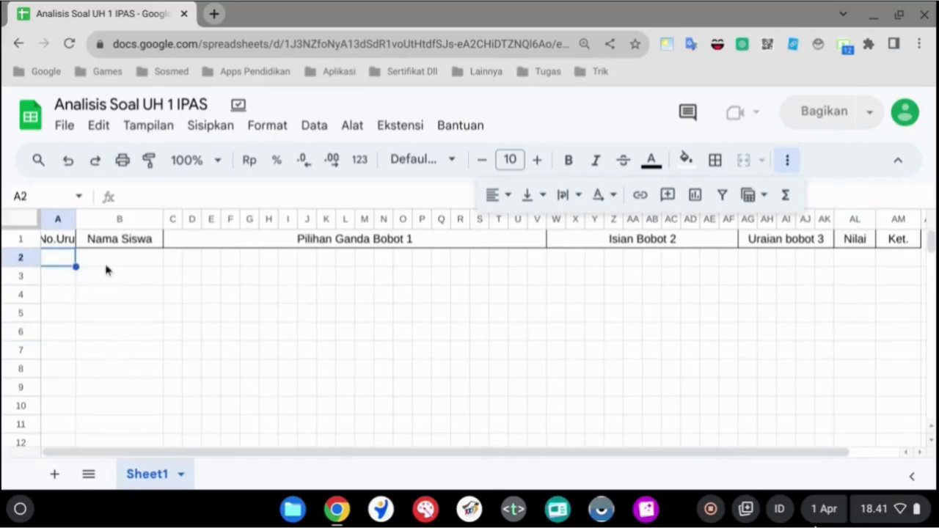
pyautogui.moveTo(166, 219); pyautogui.dragTo(197, 218)
pyautogui.click(94, 264)
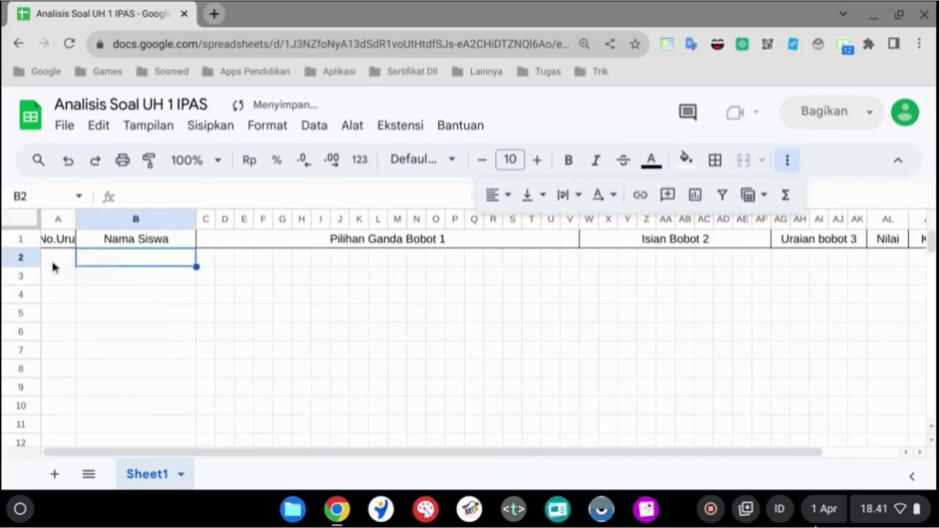
pyautogui.click(53, 267)
pyautogui.moveTo(77, 218); pyautogui.dragTo(85, 219)
pyautogui.click(117, 291)
# Enter the automatic numbering formula =row()-1 in cell A2.
pyautogui.click(75, 262)
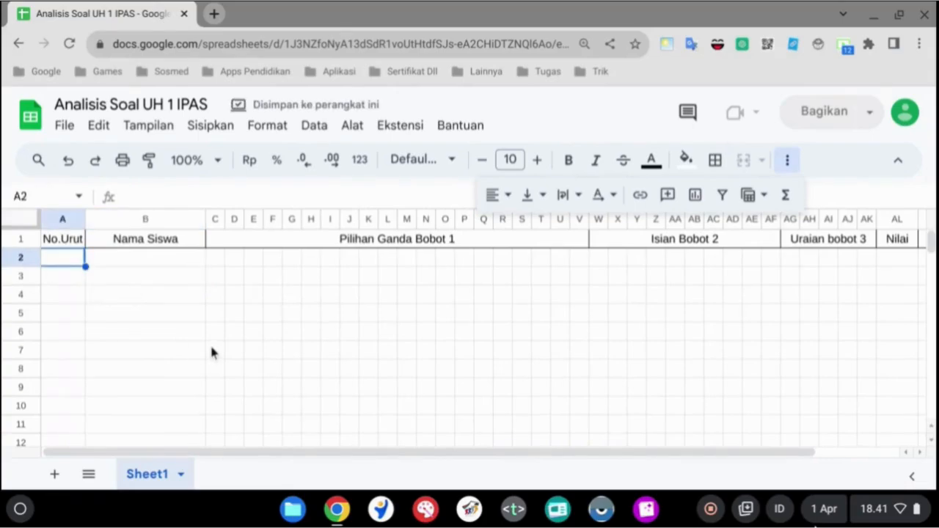
pyautogui.write('=r')
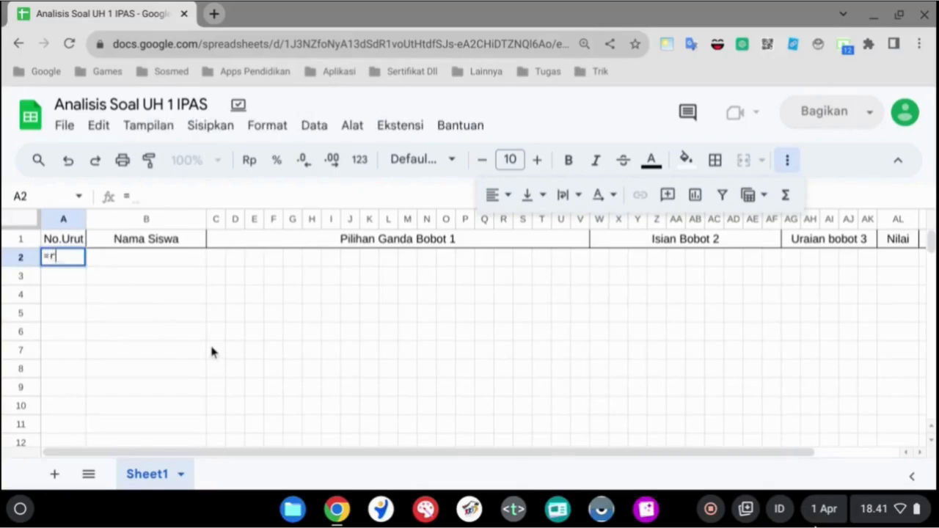
pyautogui.write('ow()')
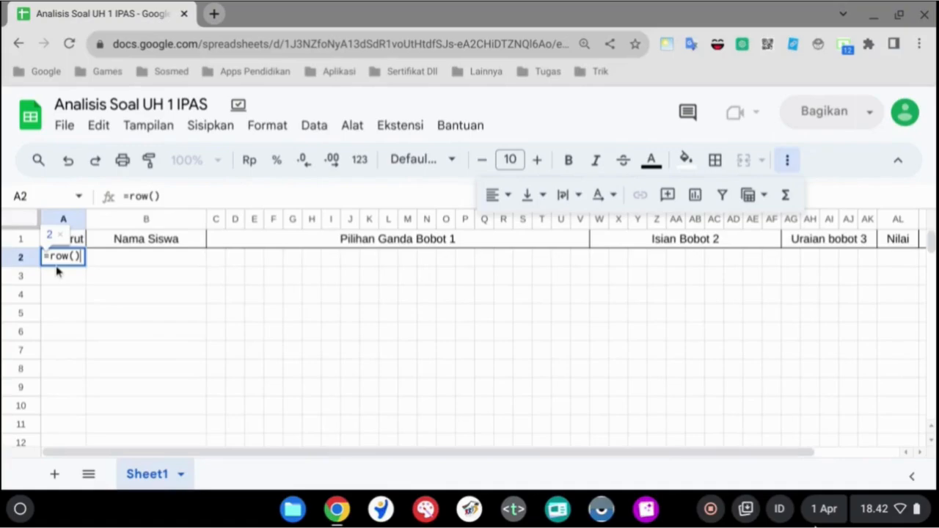
pyautogui.write('-')
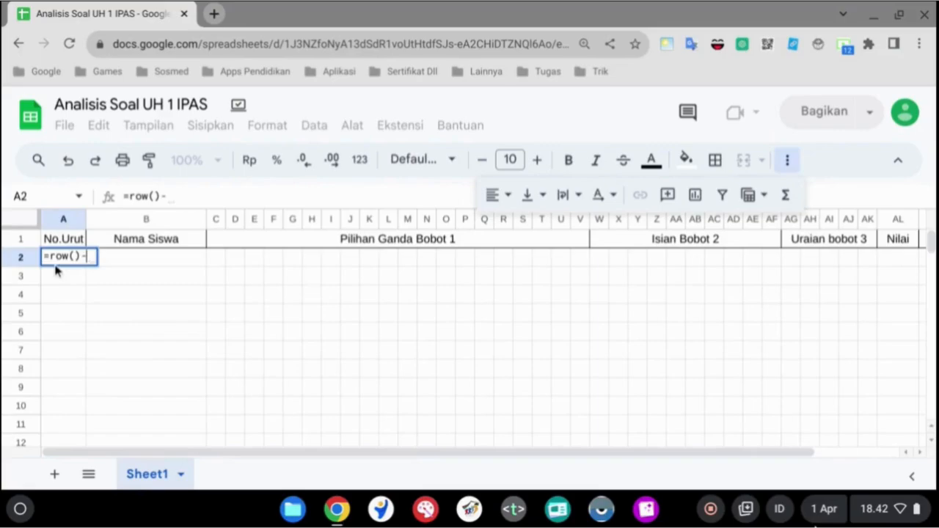
pyautogui.write('1')
pyautogui.press('Return')
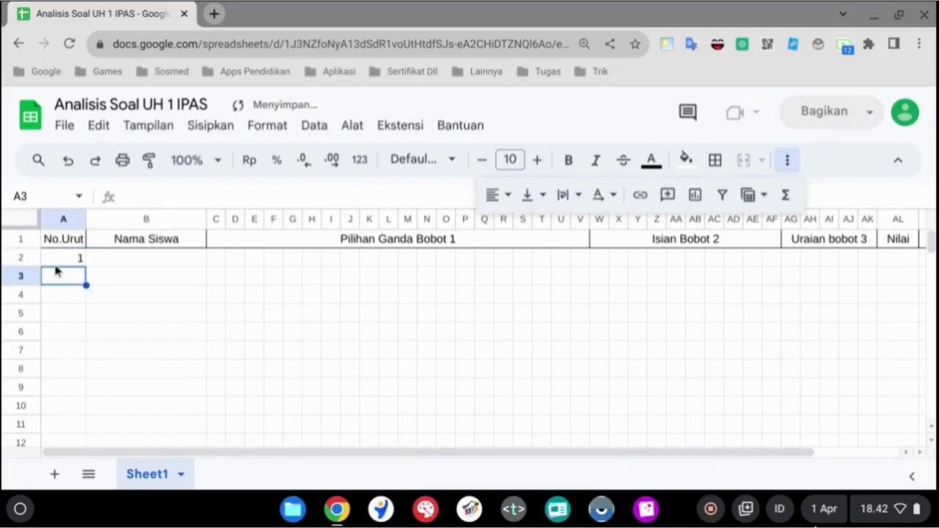
# Review the row-numbering formula in cell A2 and the adjacent student name cell B2.
pyautogui.click(66, 263)
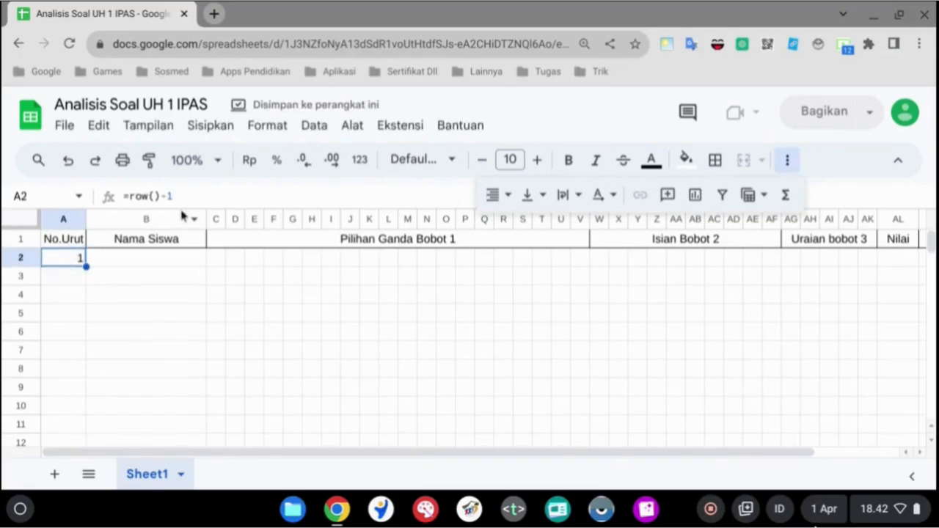
pyautogui.moveTo(190, 199); pyautogui.dragTo(109, 199)
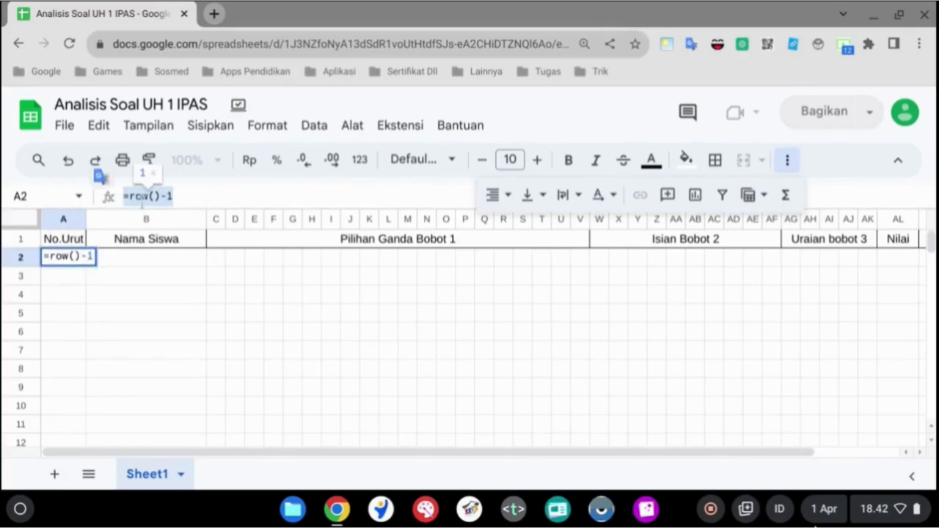
pyautogui.click(198, 196)
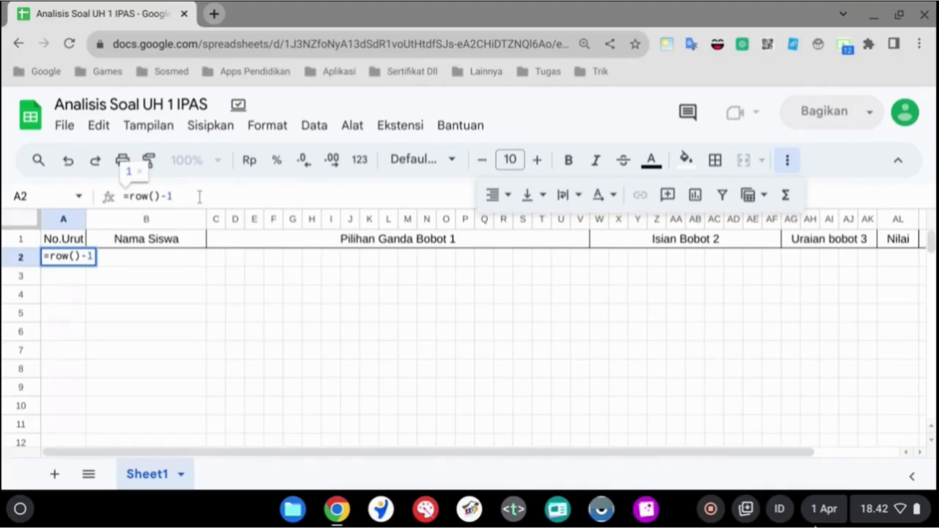
pyautogui.press('Return')
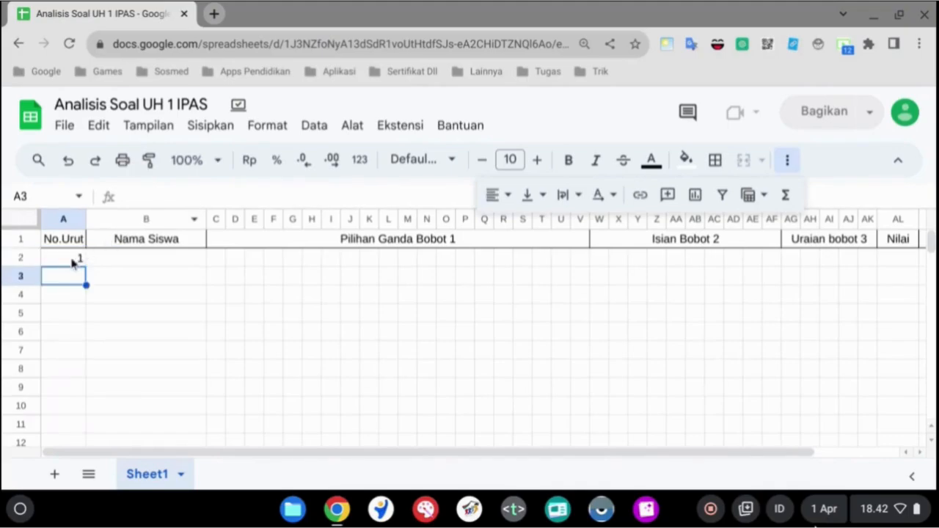
pyautogui.click(73, 264)
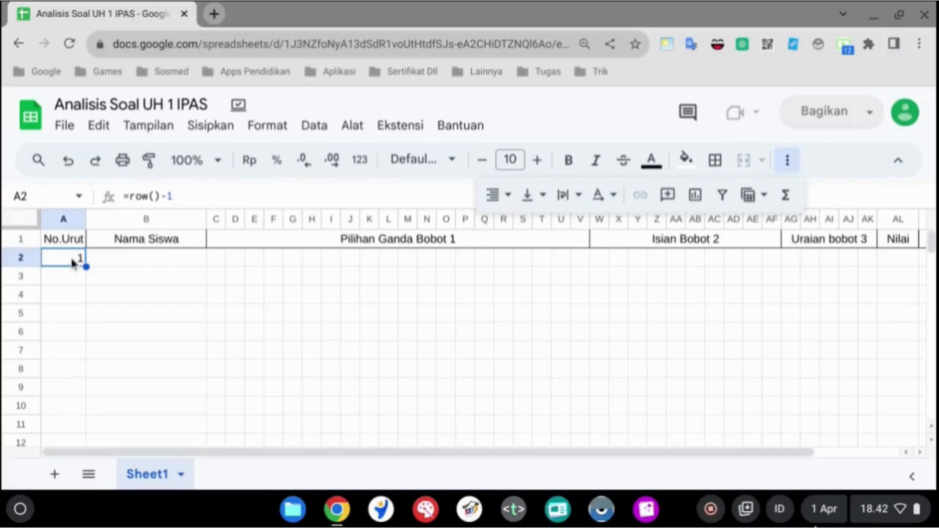
pyautogui.click(115, 260)
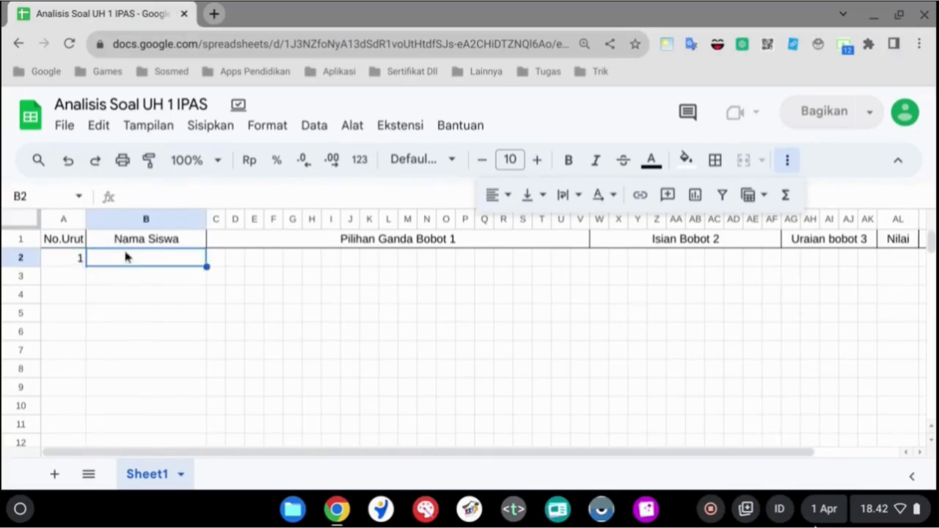
# Wrap the A2 numbering formula in an IF that leaves it blank when B2 is empty: =if(B2="","",row()-1).
pyautogui.click(63, 263)
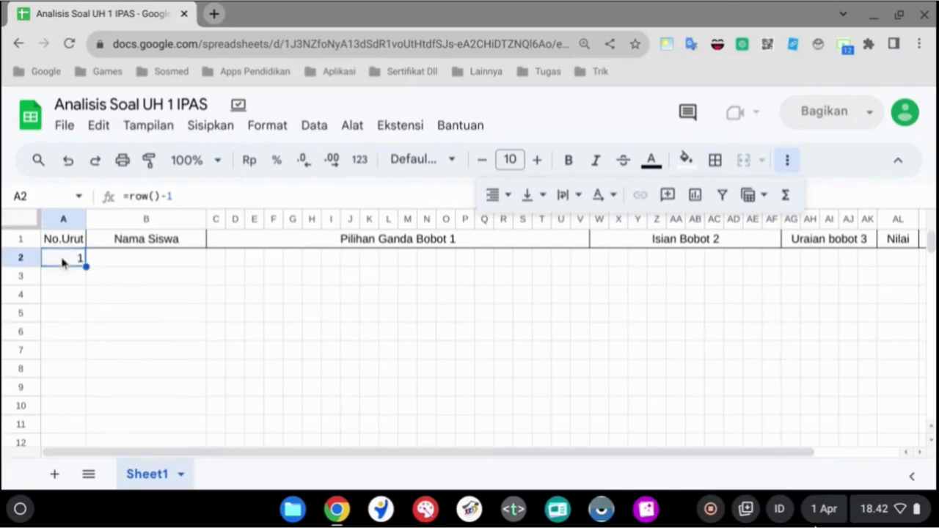
pyautogui.click(128, 196)
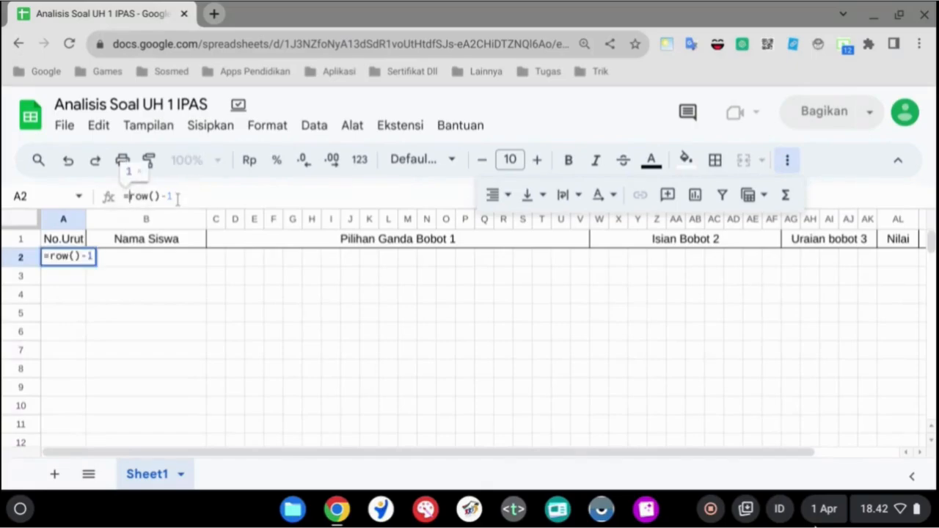
pyautogui.write('if')
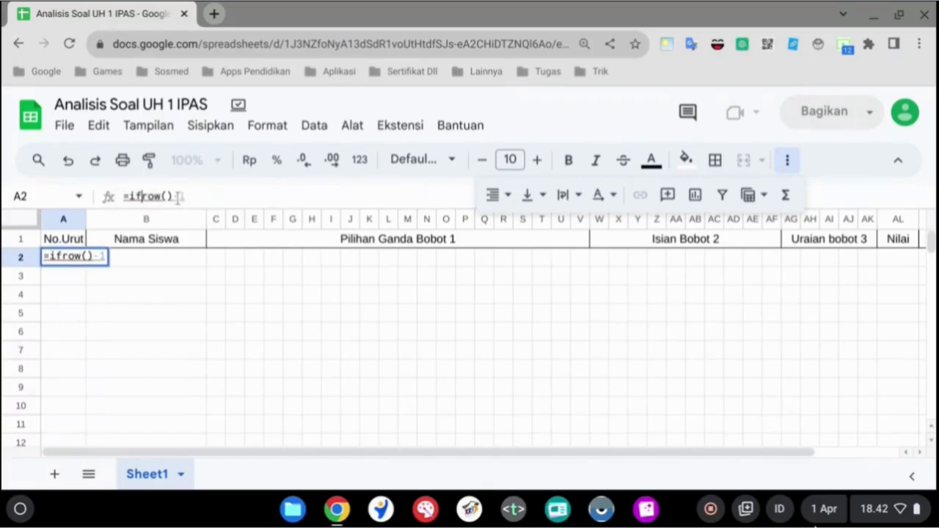
pyautogui.write('(')
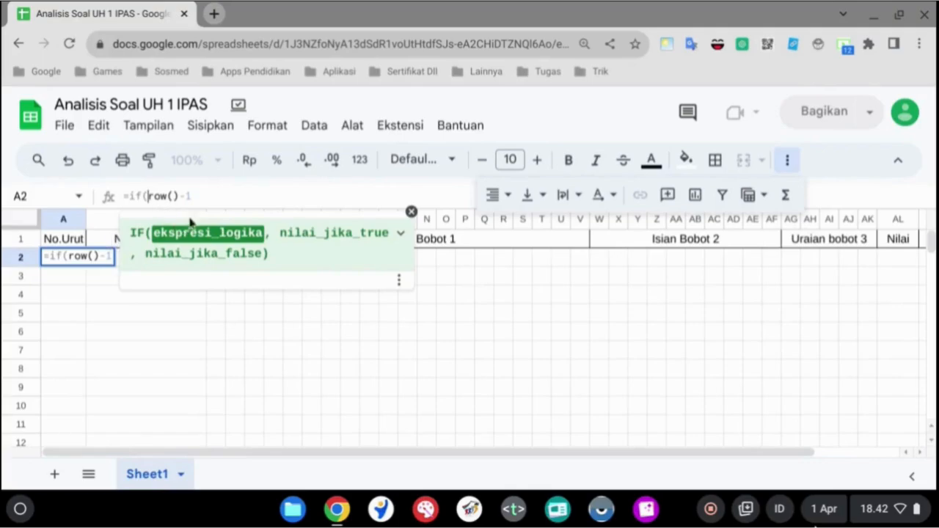
pyautogui.click(411, 211)
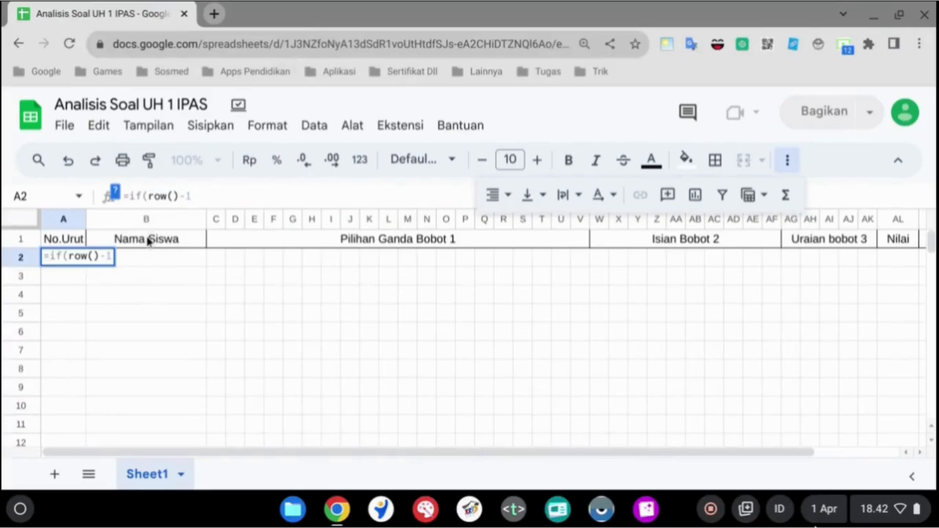
pyautogui.click(149, 196)
pyautogui.write('B')
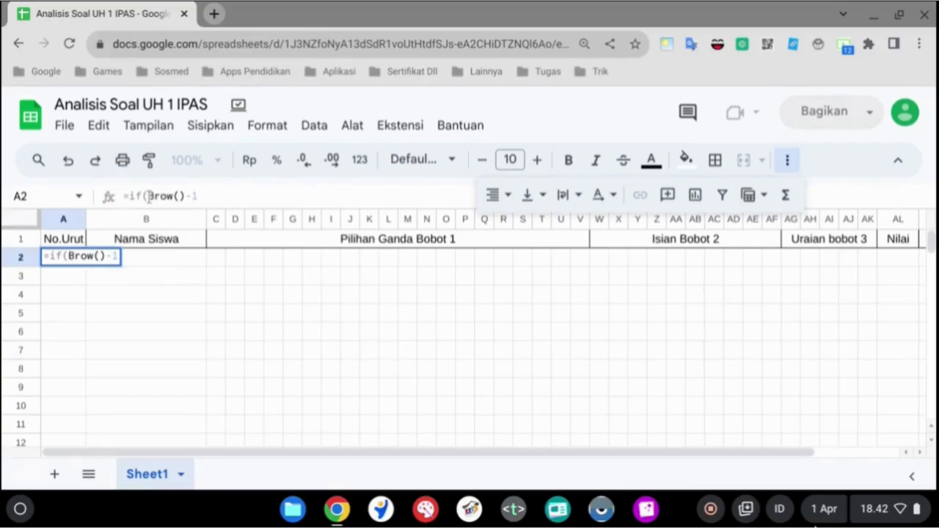
pyautogui.write('2')
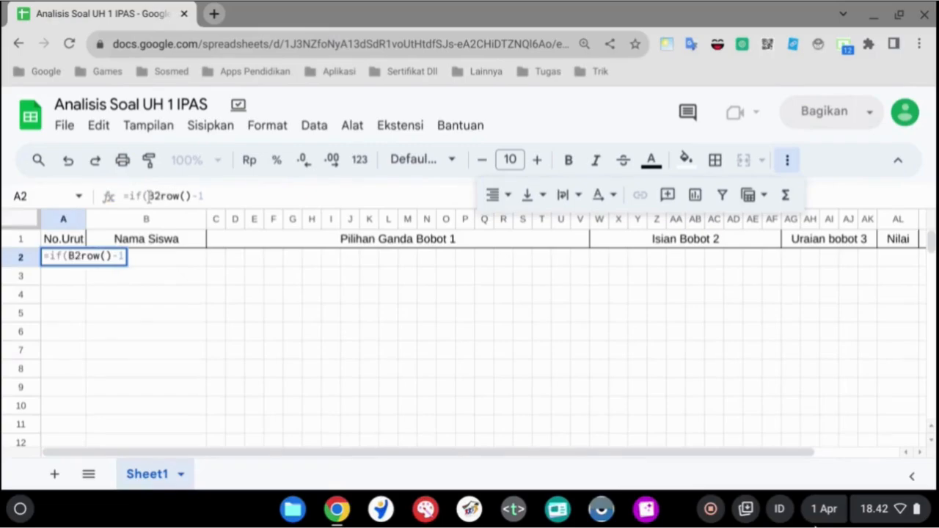
pyautogui.write('=')
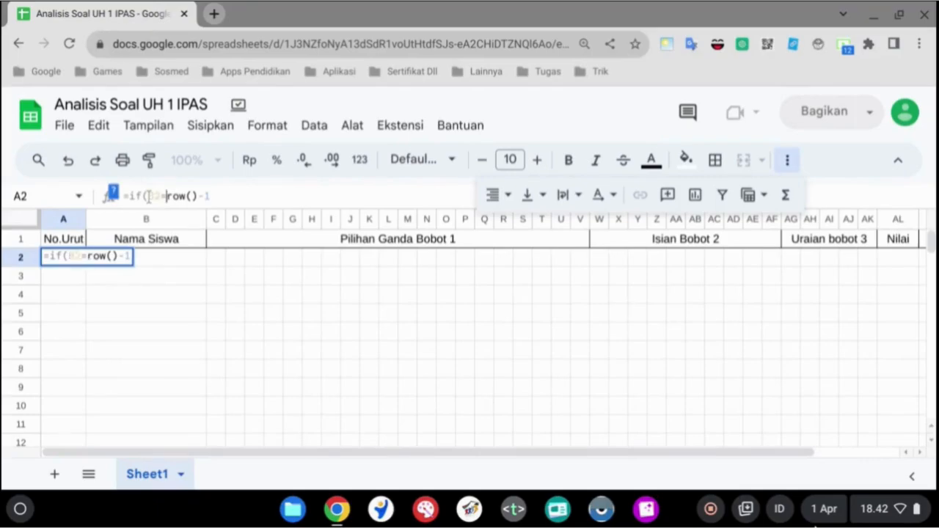
pyautogui.write('""')
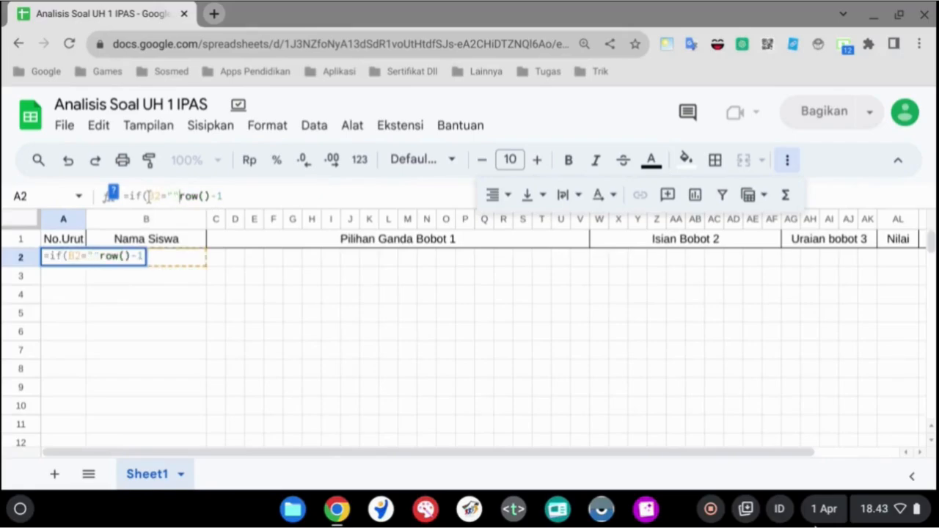
pyautogui.write(',')
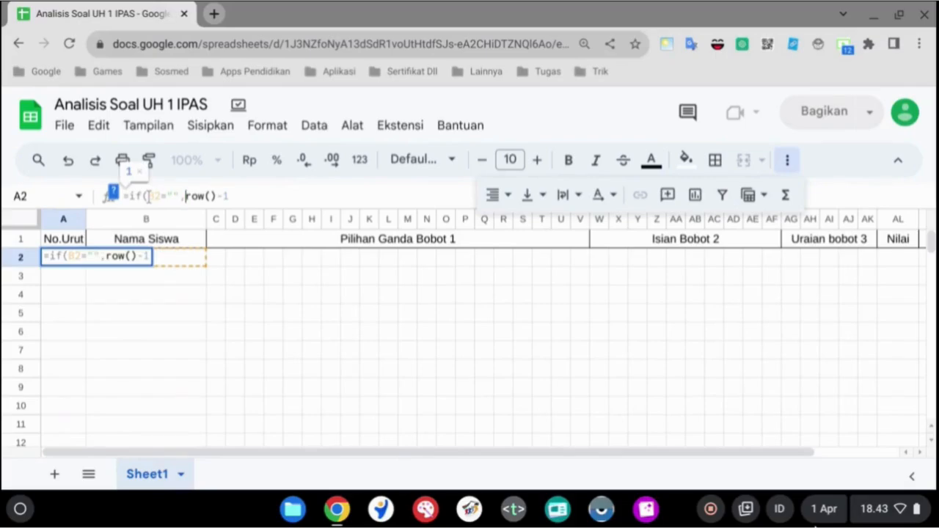
pyautogui.write('""')
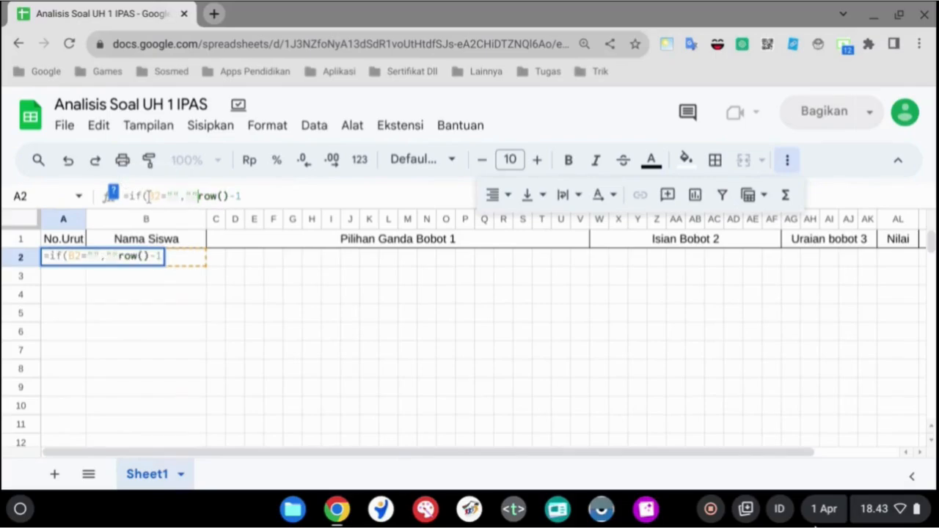
pyautogui.write(',')
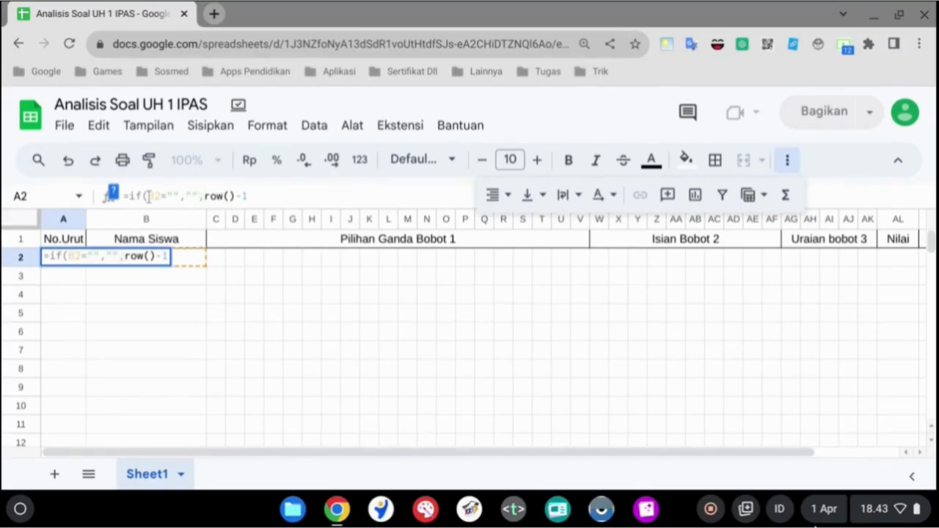
pyautogui.click(265, 195)
pyautogui.write(')')
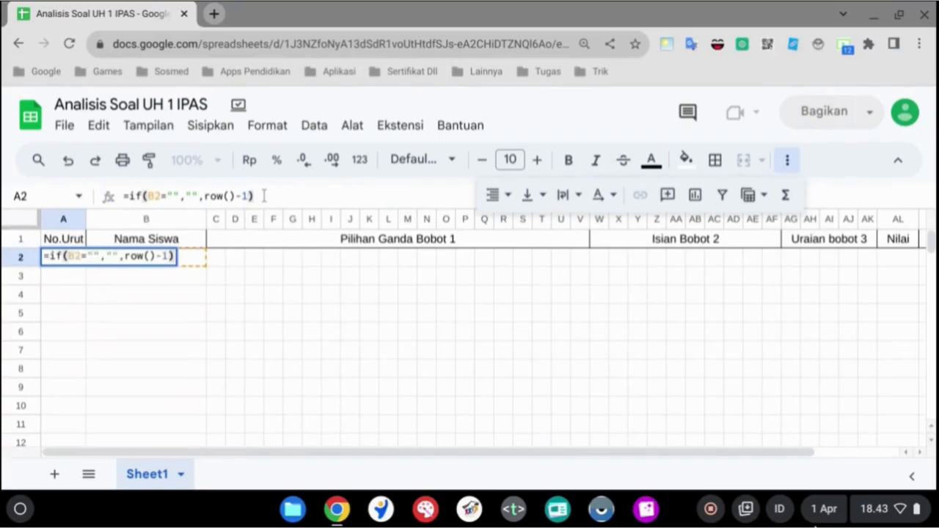
pyautogui.press('Return')
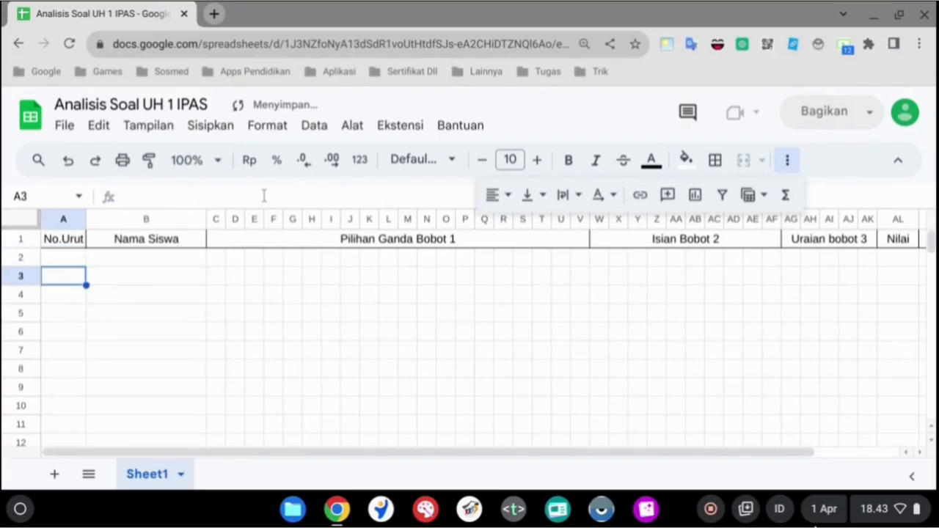
# Enter "Siswa 1" as the first student name in cell B2.
pyautogui.click(75, 261)
pyautogui.click(125, 265)
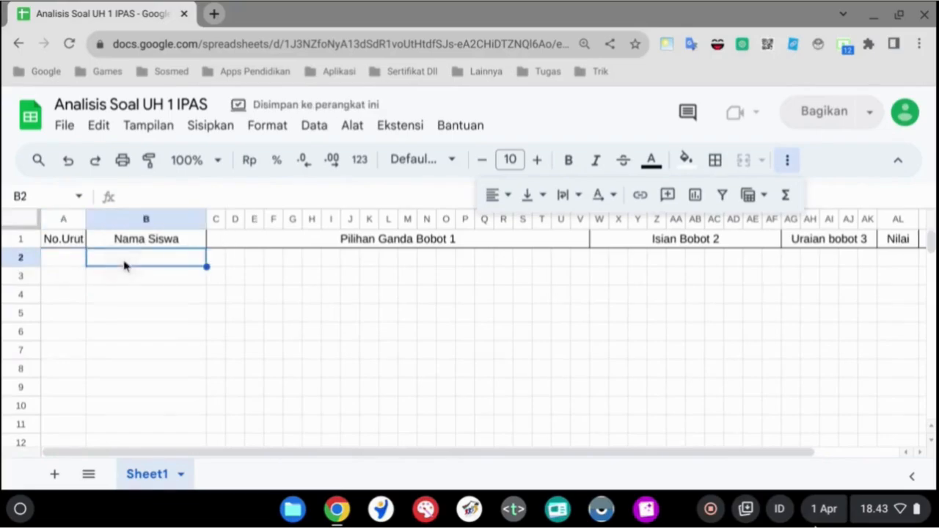
pyautogui.write('Sis')
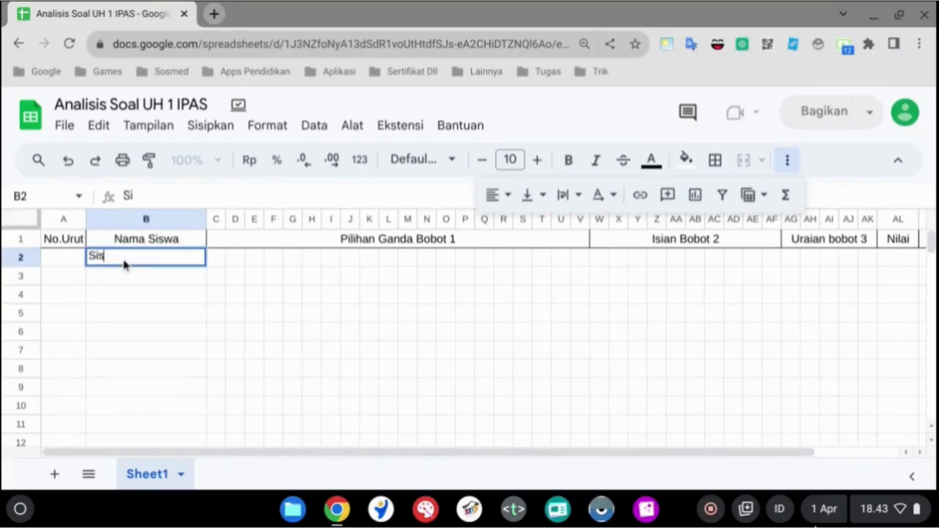
pyautogui.write('wa 1')
pyautogui.press('Return')
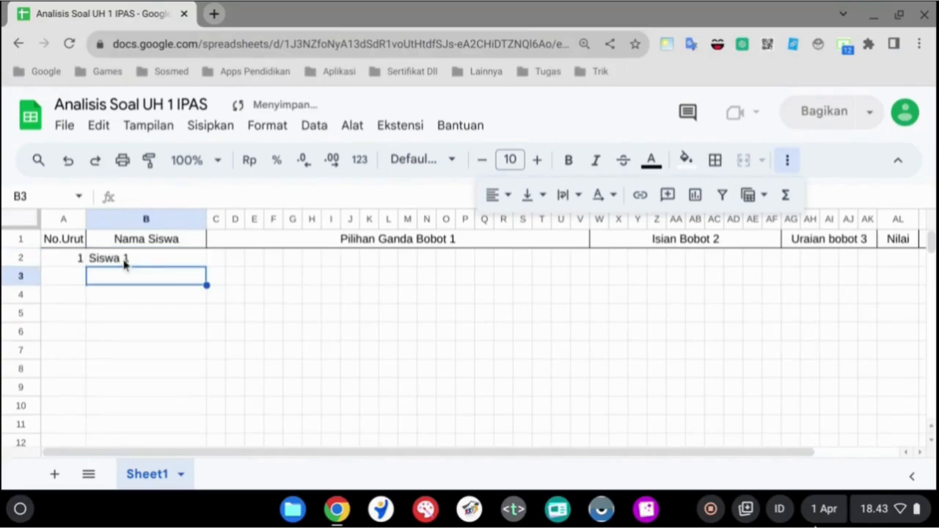
pyautogui.click(75, 261)
pyautogui.click(118, 261)
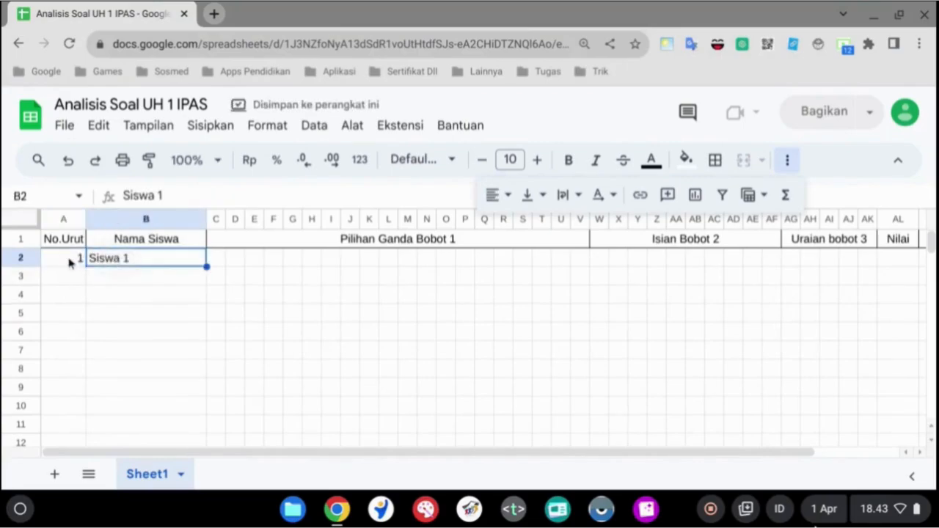
pyautogui.click(71, 262)
pyautogui.click(110, 261)
pyautogui.click(67, 263)
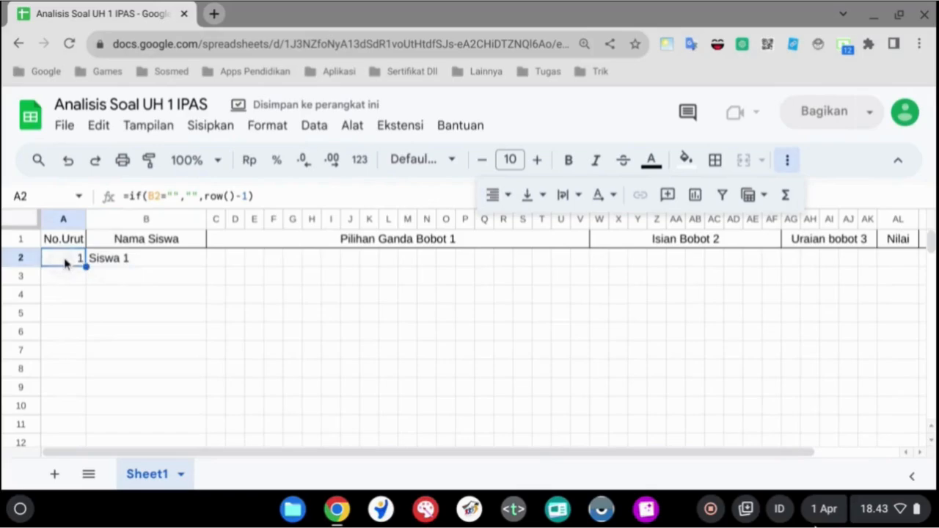
pyautogui.click(110, 264)
# Copy the numbering formula from A2 and paste only the formula into A2:A5.
pyautogui.click(63, 260)
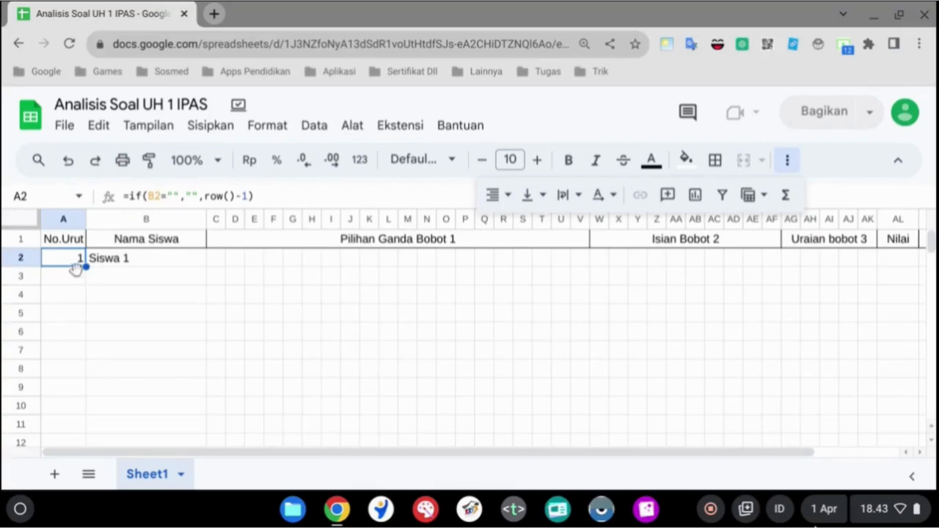
pyautogui.hotkey('ctrl', 'c')
pyautogui.keyDown('shift'); pyautogui.click(71, 319); pyautogui.keyUp('shift')
pyautogui.rightClick(71, 319)
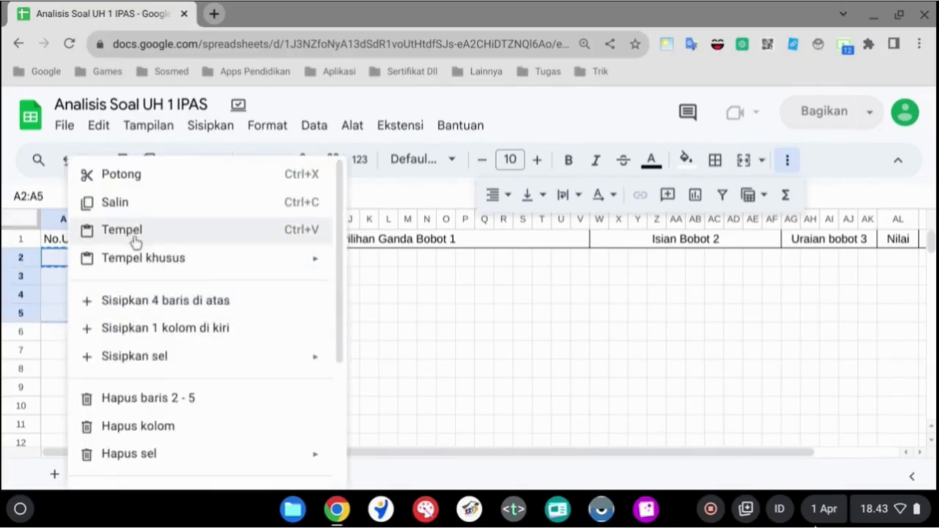
pyautogui.moveTo(142, 256)
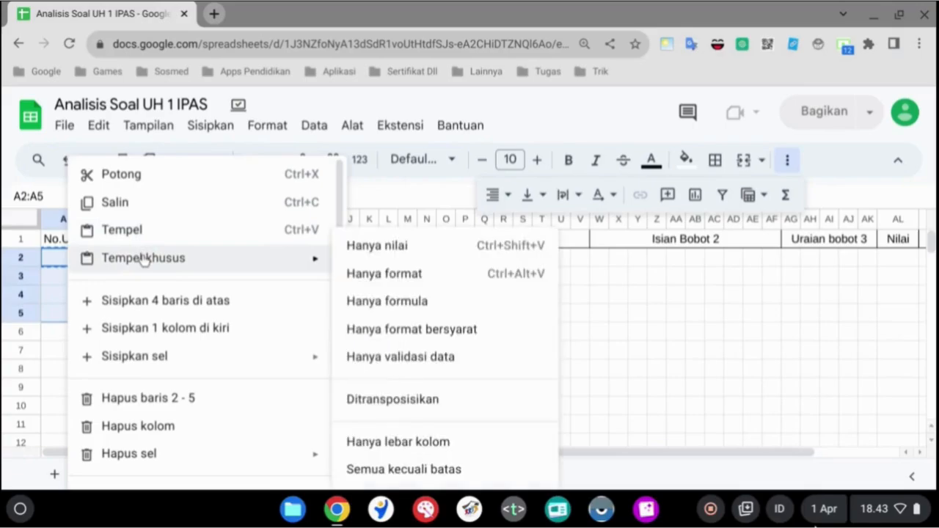
pyautogui.click(381, 301)
pyautogui.click(92, 295)
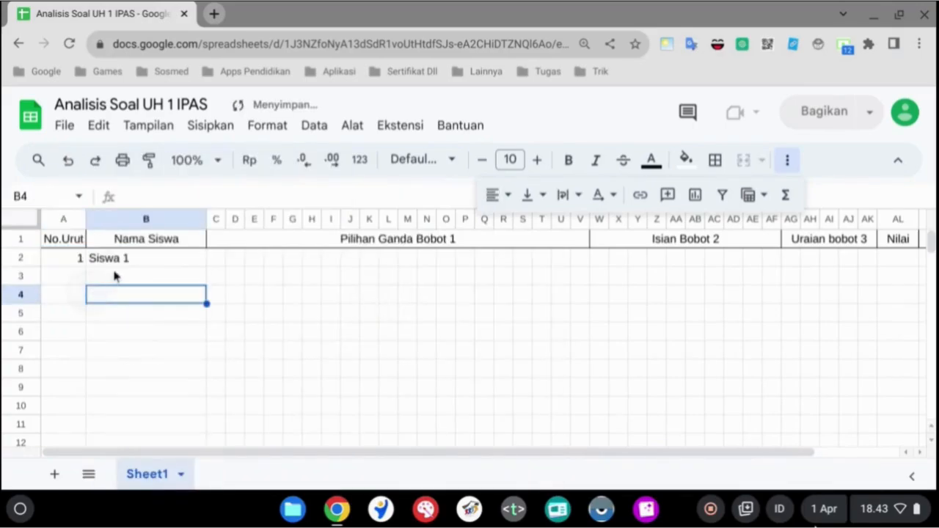
# Enter the student names "siswa 2", "siswa 3", "siswa 4" and "siswa 5" in cells B3 to B6.
pyautogui.click(117, 274)
pyautogui.write('siswa 1')
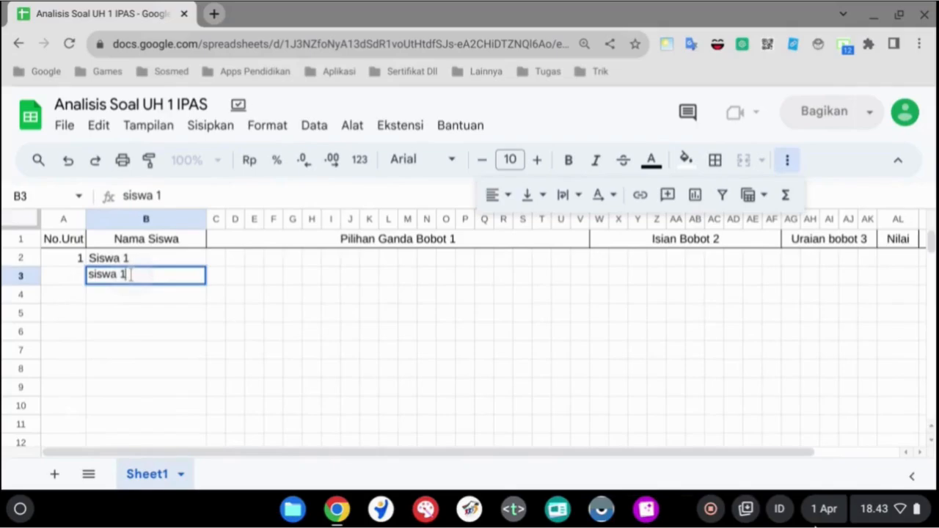
pyautogui.press('BackSpace')
pyautogui.write('2')
pyautogui.press('Return')
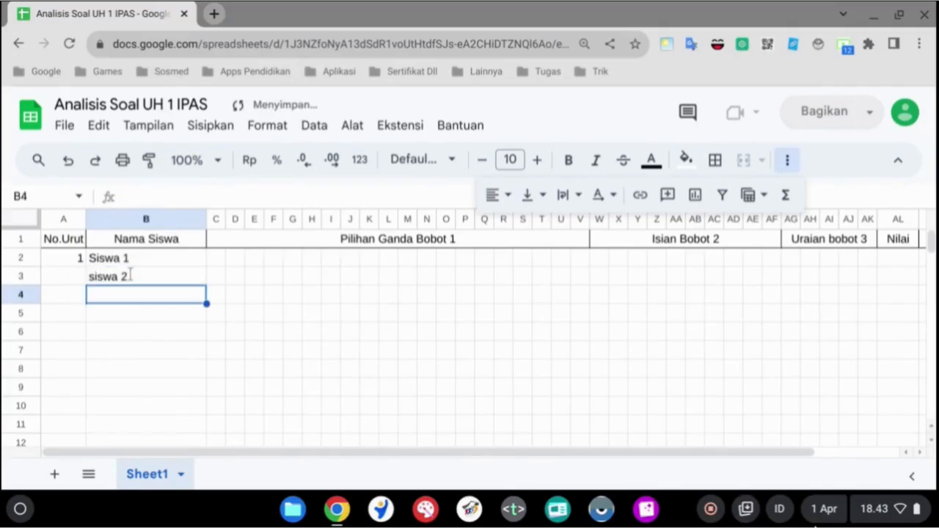
pyautogui.write('siswa 3')
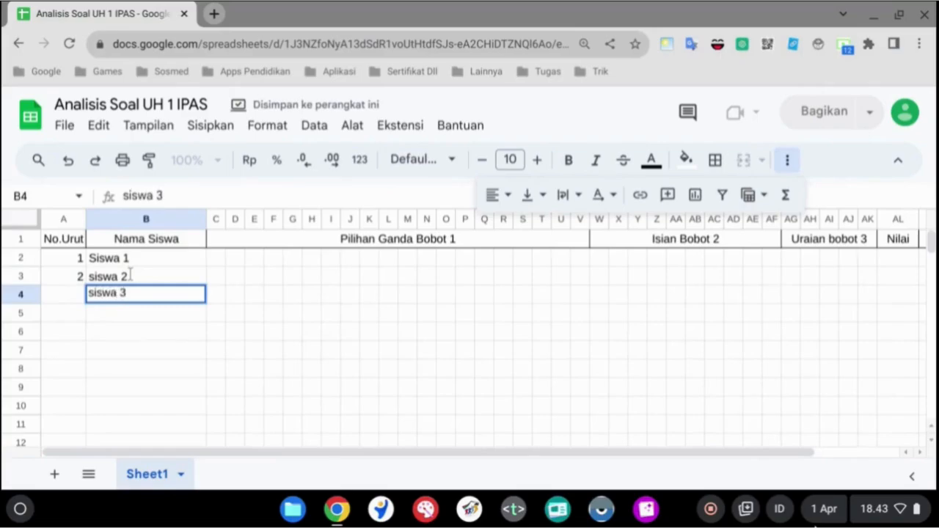
pyautogui.press('Return')
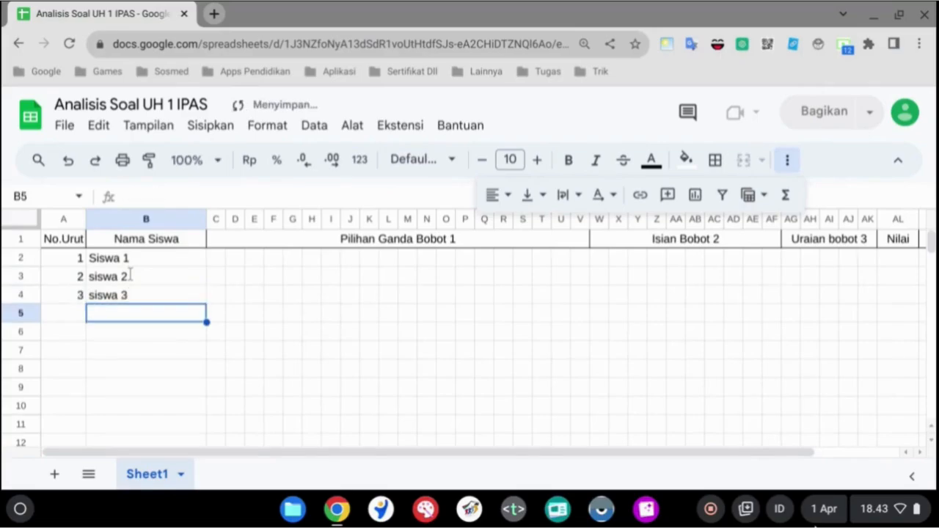
pyautogui.write('sis')
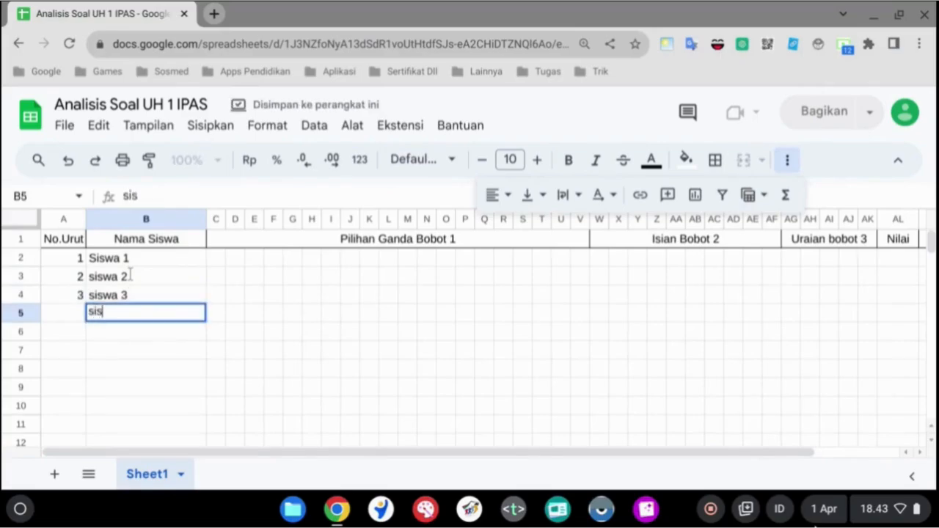
pyautogui.write('wa 4')
pyautogui.press('Return')
pyautogui.write('siswa')
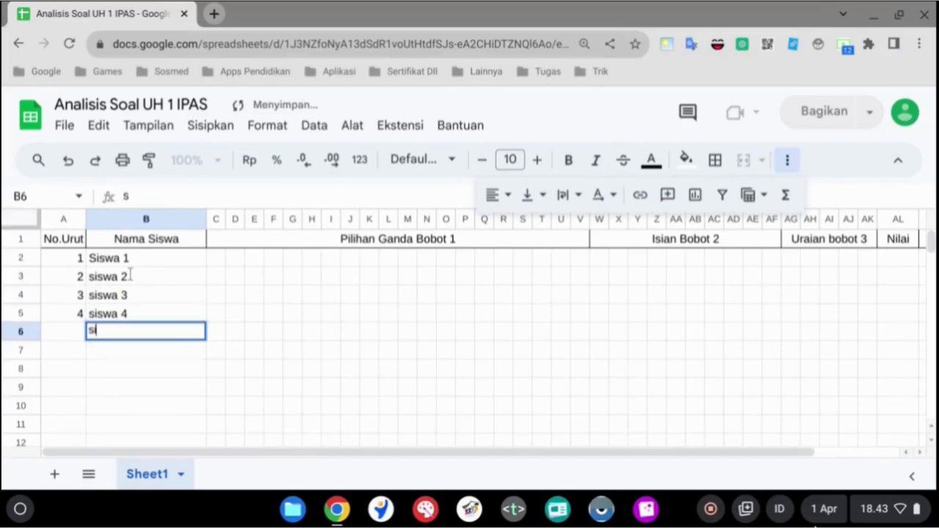
pyautogui.write(' 5')
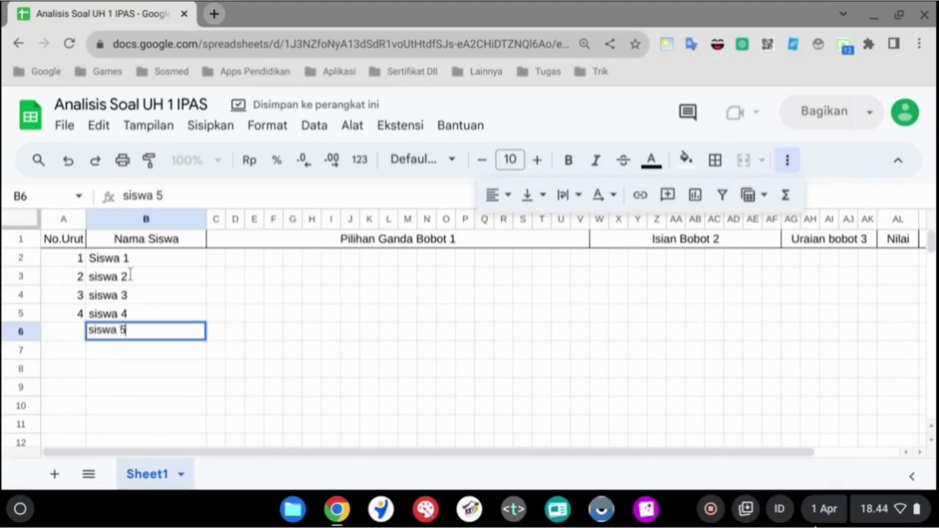
pyautogui.press('Return')
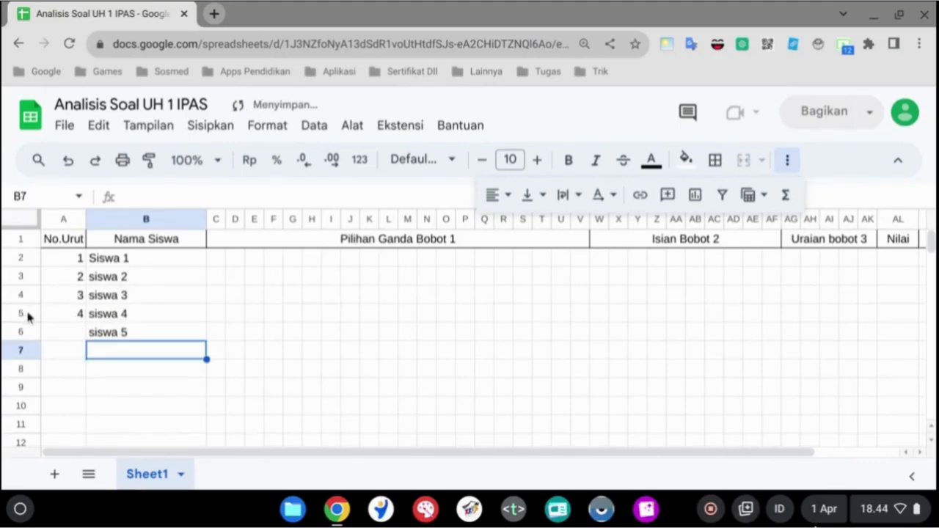
# Copy the numbering formula from A5 into A6, pasting the formula only.
pyautogui.click(65, 316)
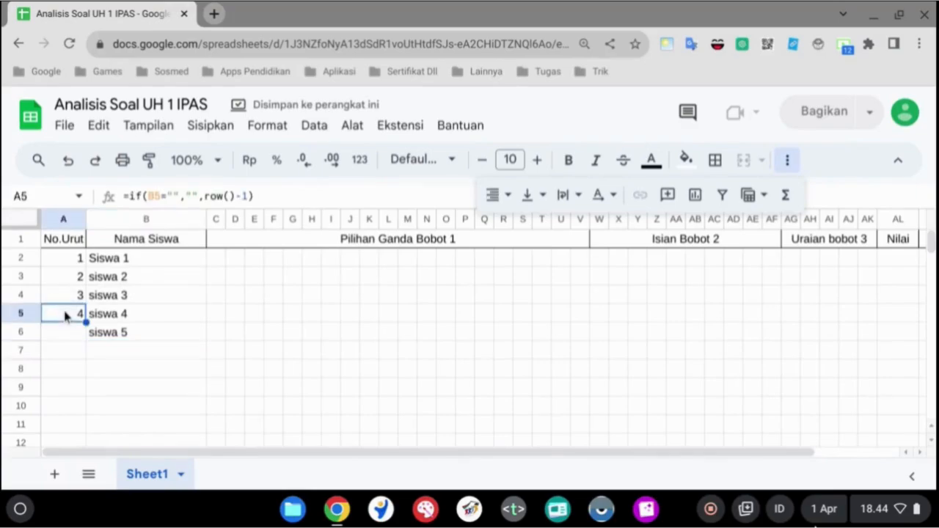
pyautogui.hotkey('ctrl', 'c')
pyautogui.rightClick(65, 331)
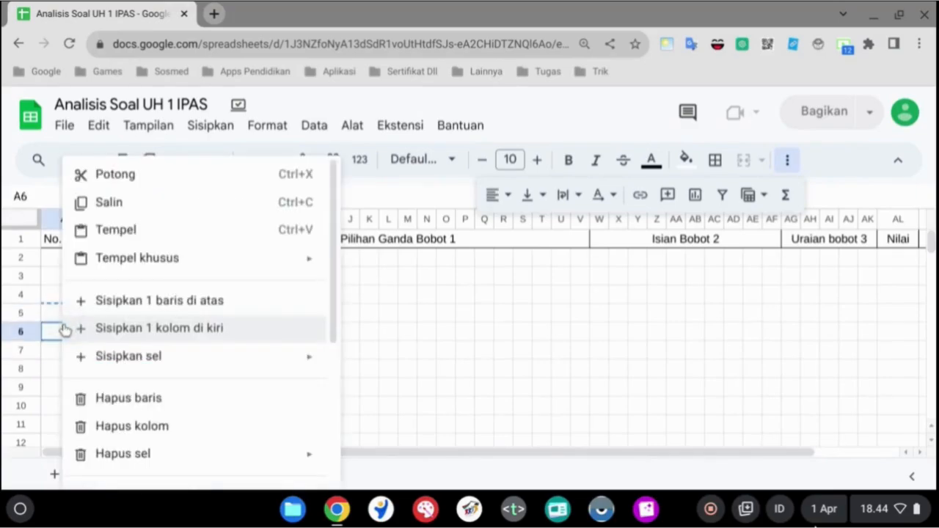
pyautogui.moveTo(139, 260)
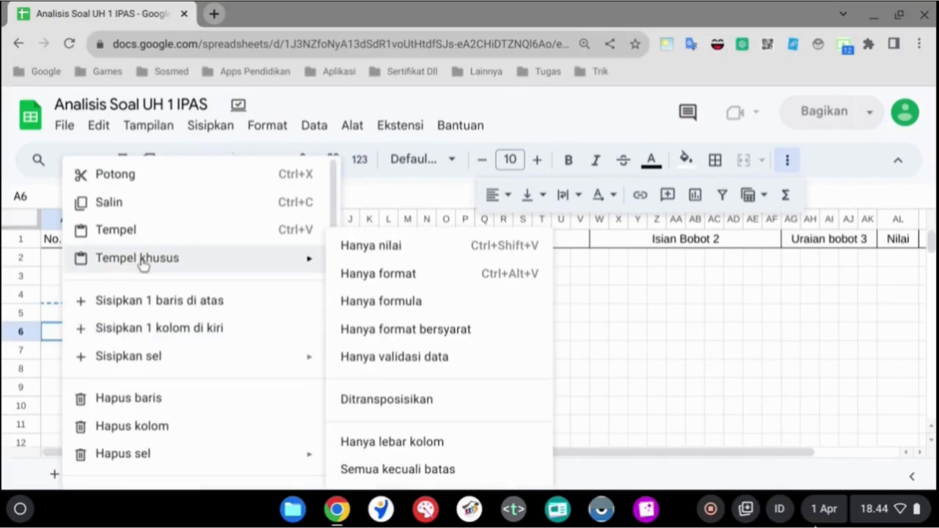
pyautogui.click(376, 308)
pyautogui.click(294, 314)
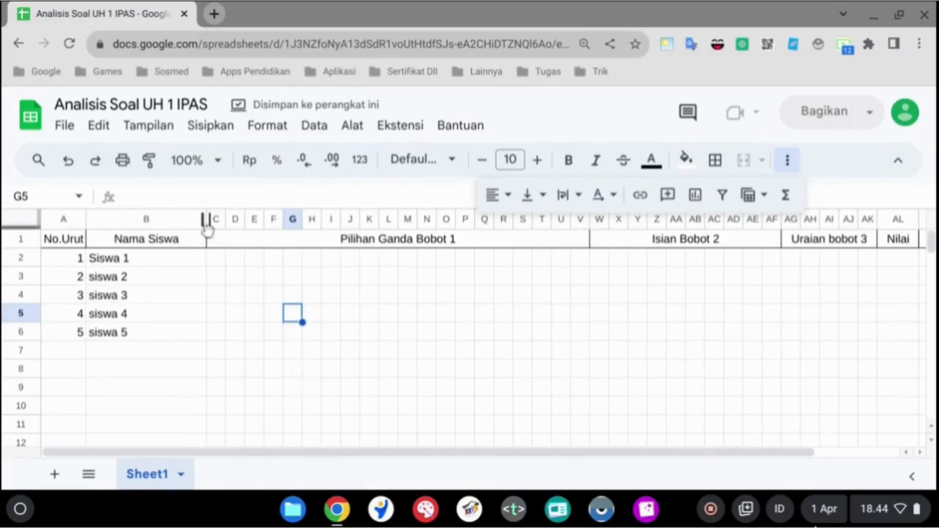
# Narrow the Nama Siswa column and apply all borders to the student rows A2:AM6.
pyautogui.moveTo(206, 219); pyautogui.dragTo(173, 244)
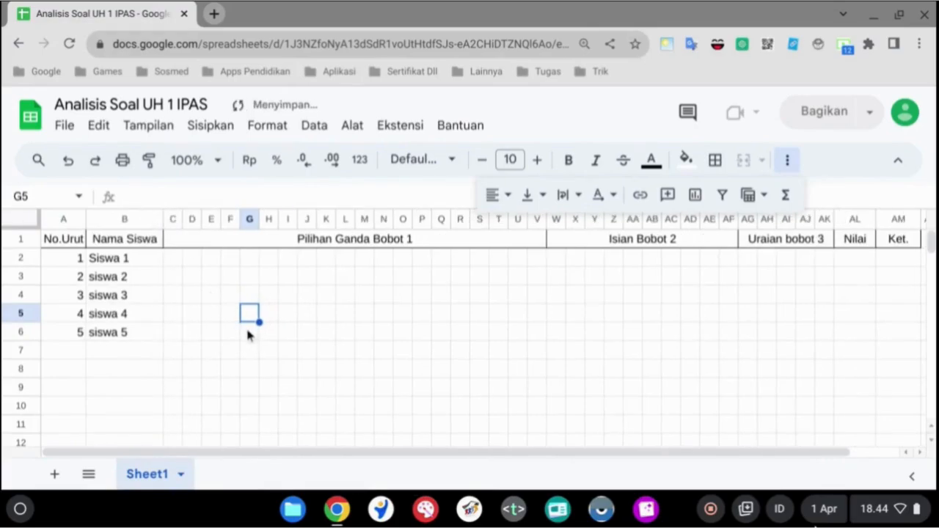
pyautogui.click(67, 263)
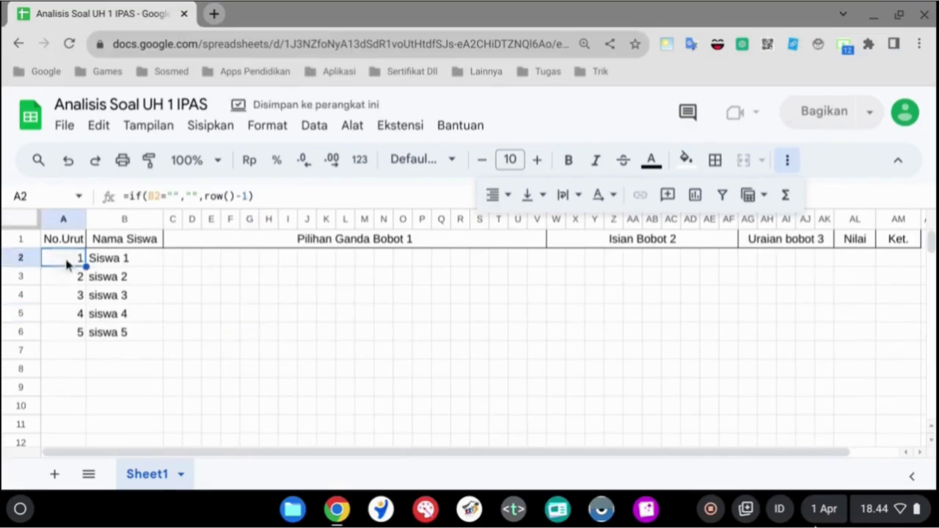
pyautogui.keyDown('shift'); pyautogui.click(900, 339); pyautogui.keyUp('shift')
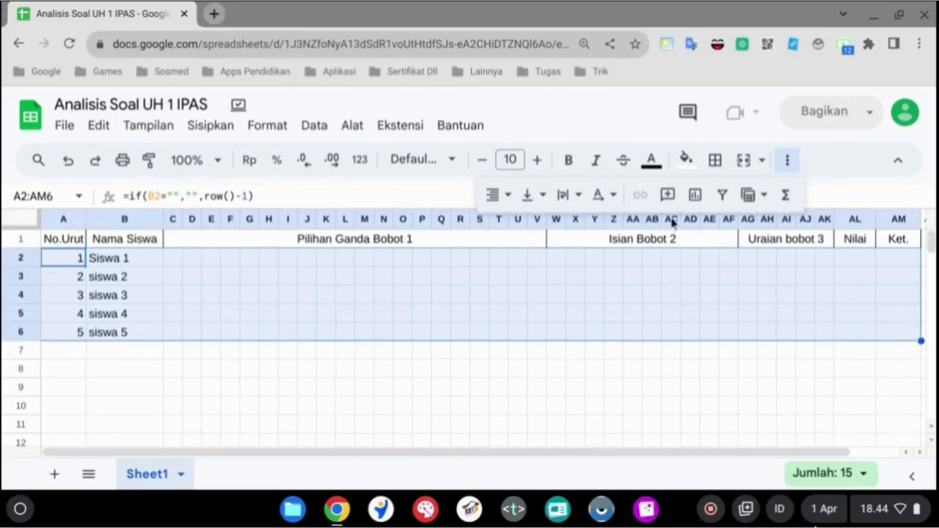
pyautogui.click(716, 162)
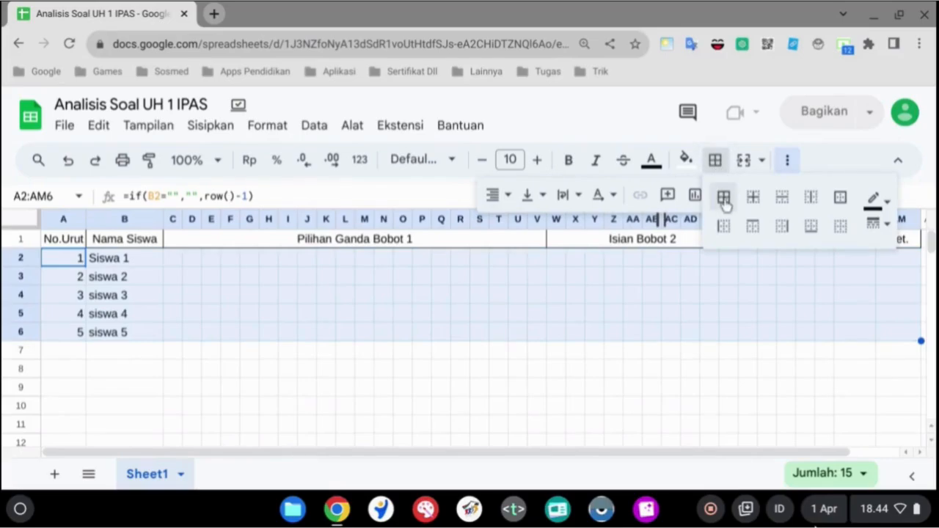
pyautogui.click(723, 197)
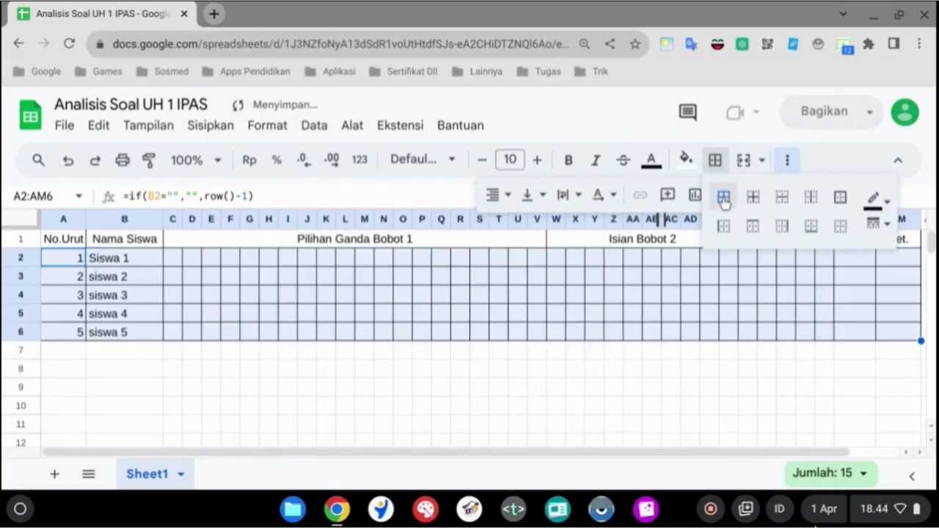
# Align the contents of A2:AM6 to the middle vertically and center them horizontally.
pyautogui.click(533, 194)
pyautogui.click(560, 229)
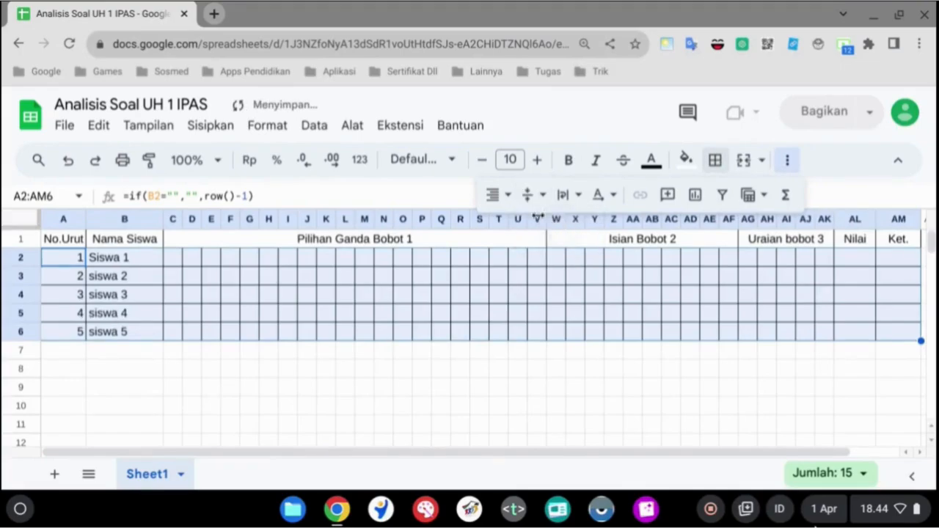
pyautogui.click(496, 195)
pyautogui.click(524, 229)
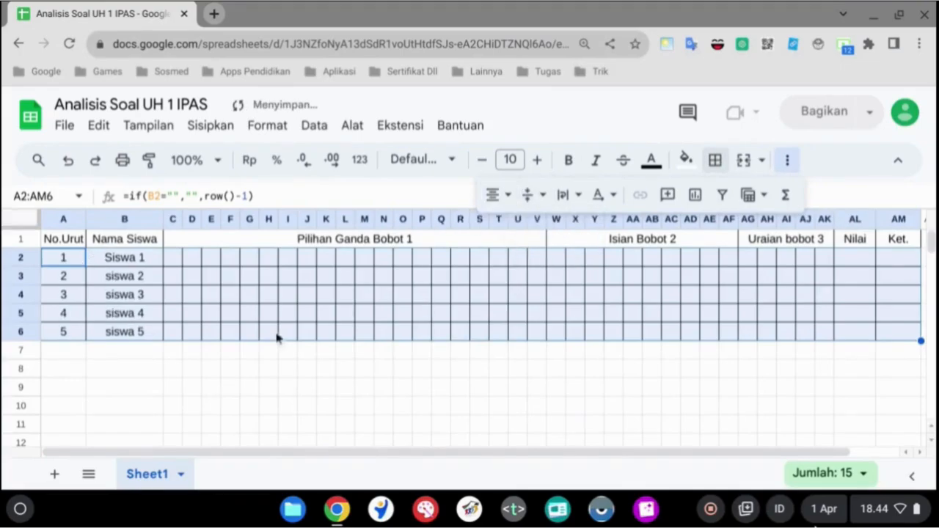
# Left-align the student names in B2:B6.
pyautogui.click(165, 313)
pyautogui.click(138, 262)
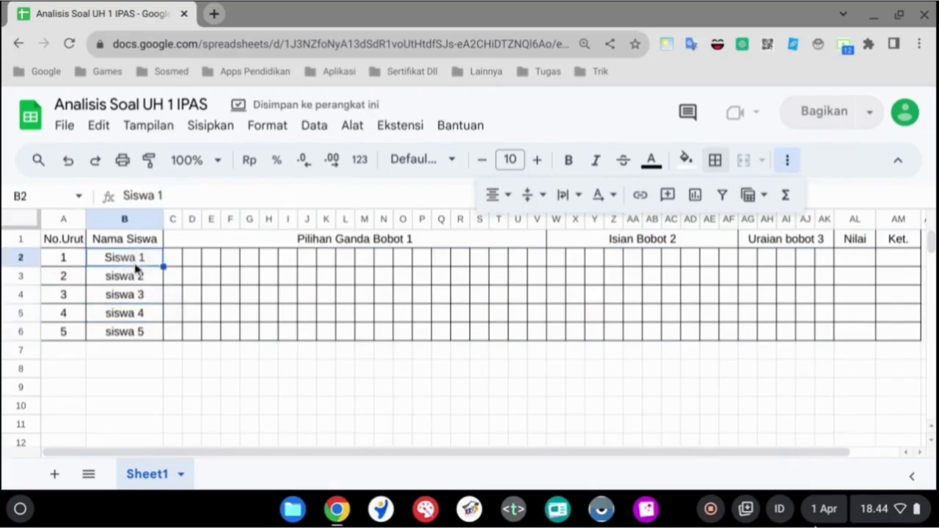
pyautogui.keyDown('shift'); pyautogui.click(140, 334); pyautogui.keyUp('shift')
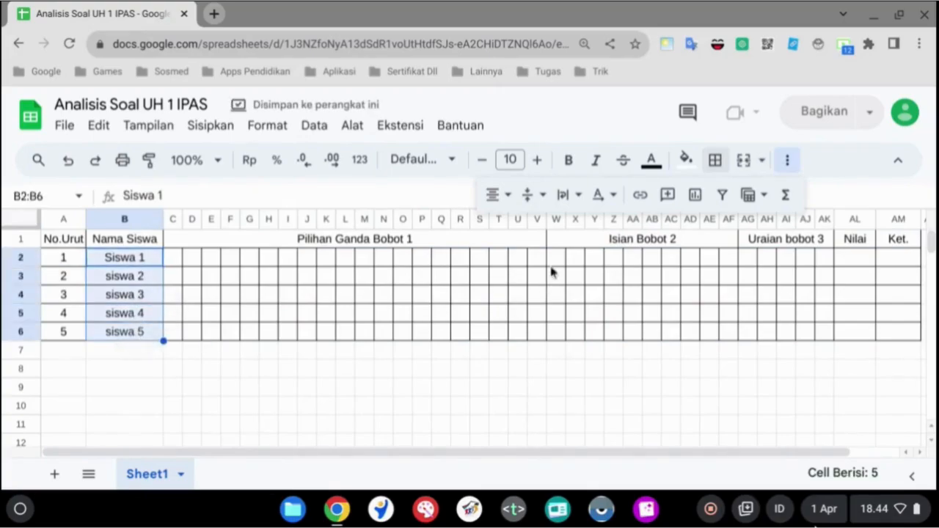
pyautogui.click(493, 196)
pyautogui.click(499, 230)
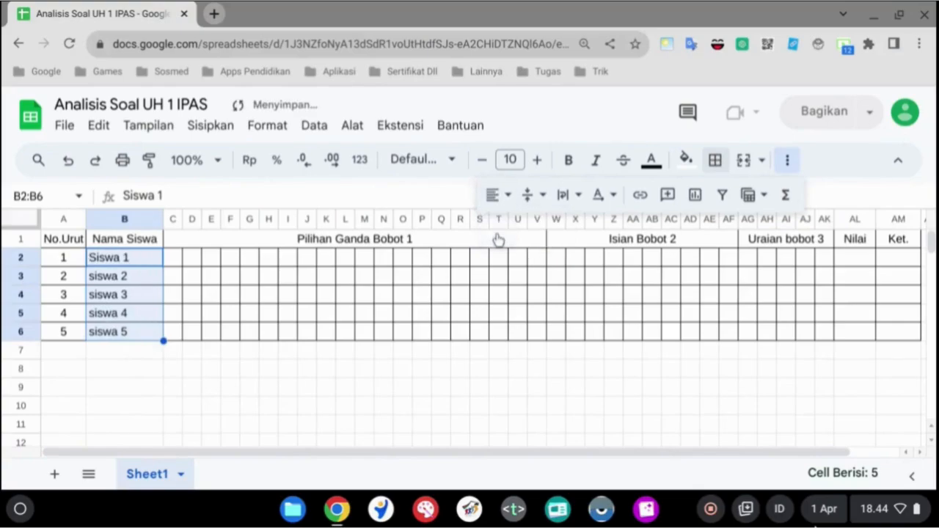
pyautogui.click(309, 315)
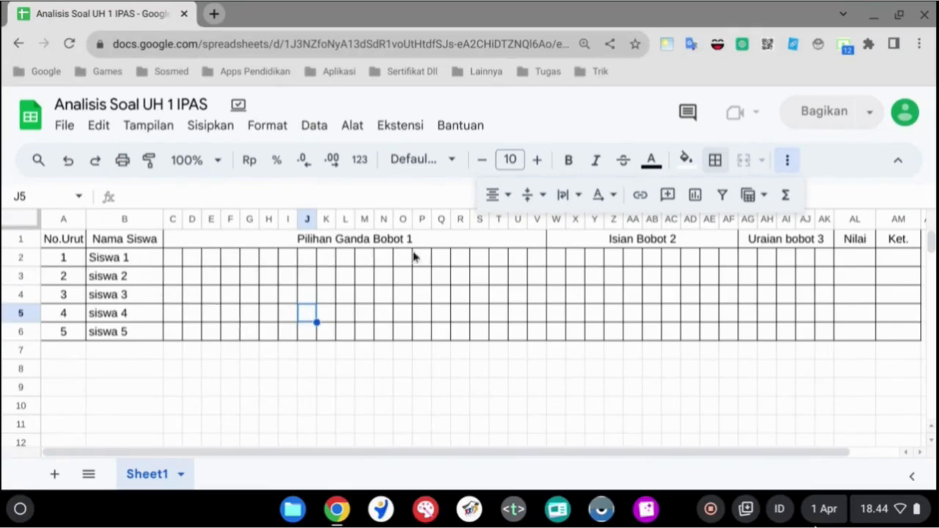
# Insert one blank row above row 2, between the headers and the first student.
pyautogui.click(20, 259)
pyautogui.rightClick(21, 260)
pyautogui.moveTo(21, 262)
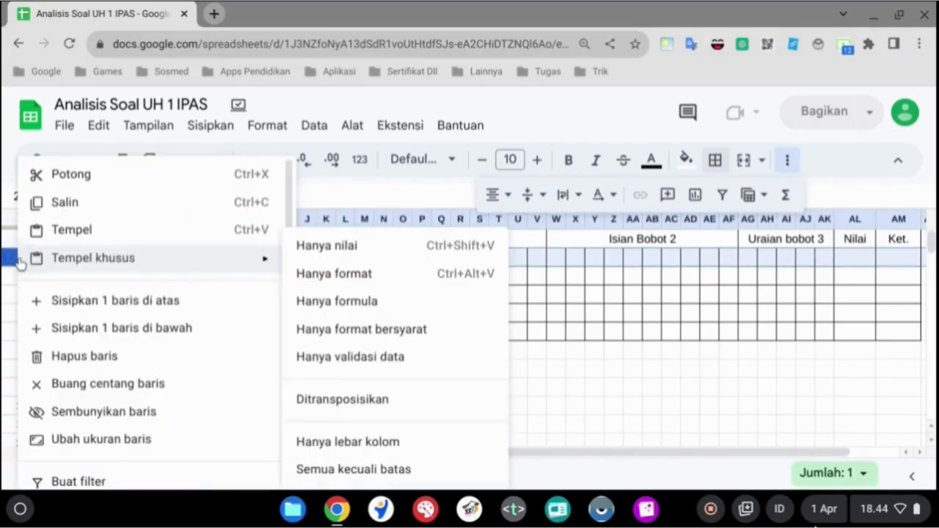
pyautogui.click(92, 300)
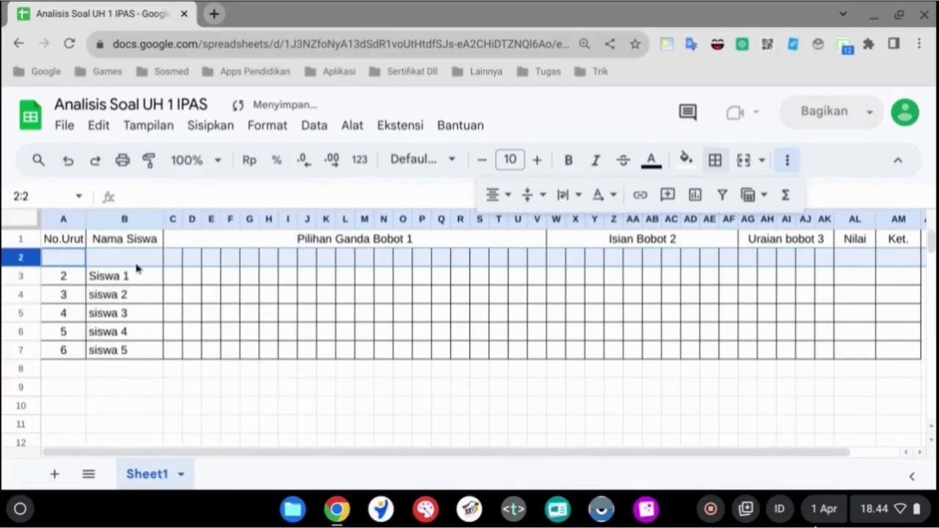
pyautogui.click(197, 263)
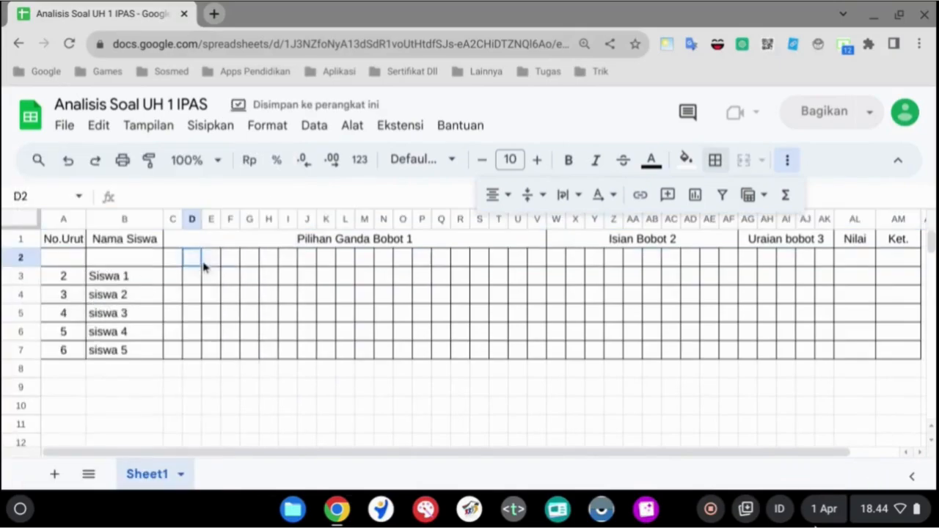
# Change the numbering formula in A3 to =if(B3="","",row()-2).
pyautogui.click(56, 282)
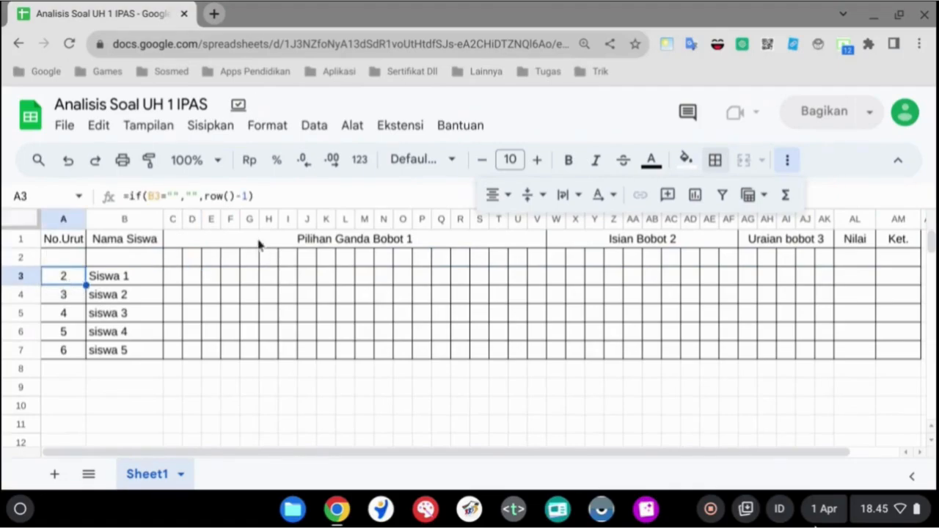
pyautogui.click(246, 195)
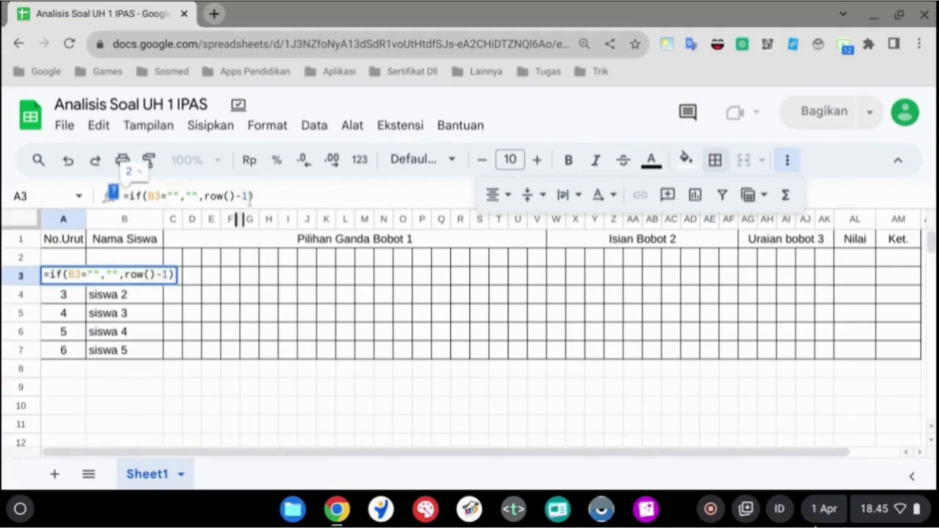
pyautogui.press('BackSpace')
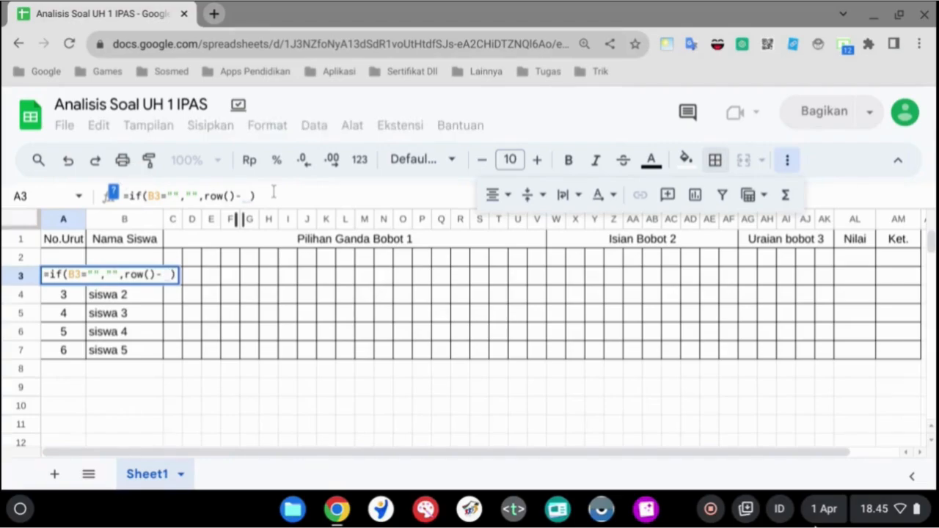
pyautogui.write('2')
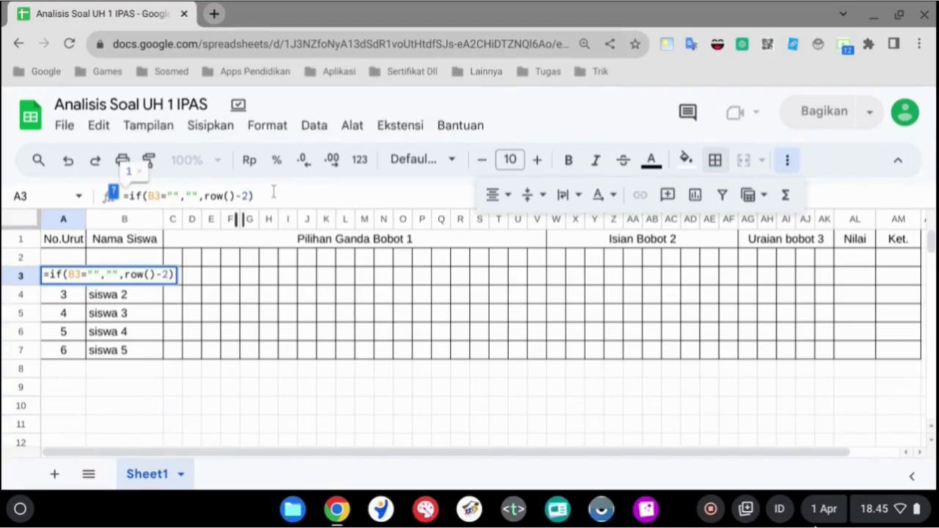
pyautogui.press('Return')
pyautogui.click(76, 283)
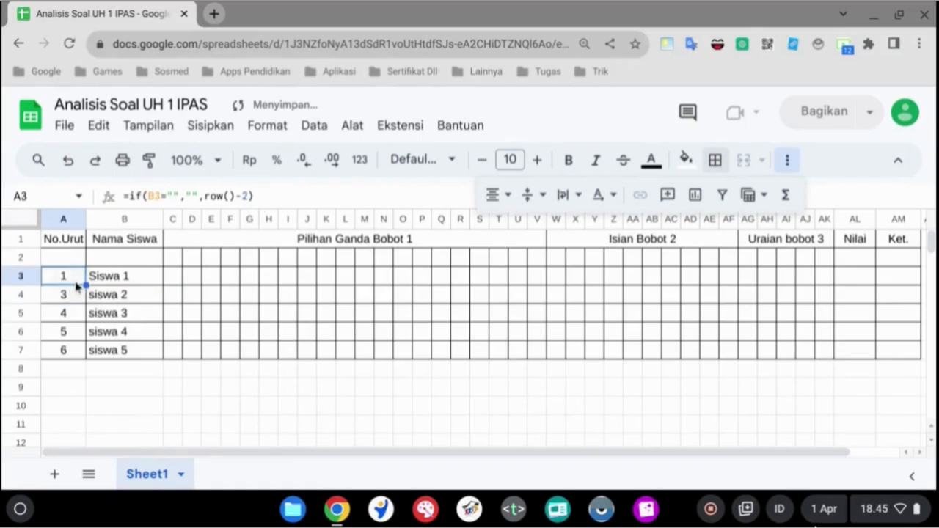
# Copy the numbering formula from A3 and paste only the formula into A3:A7.
pyautogui.rightClick(77, 286)
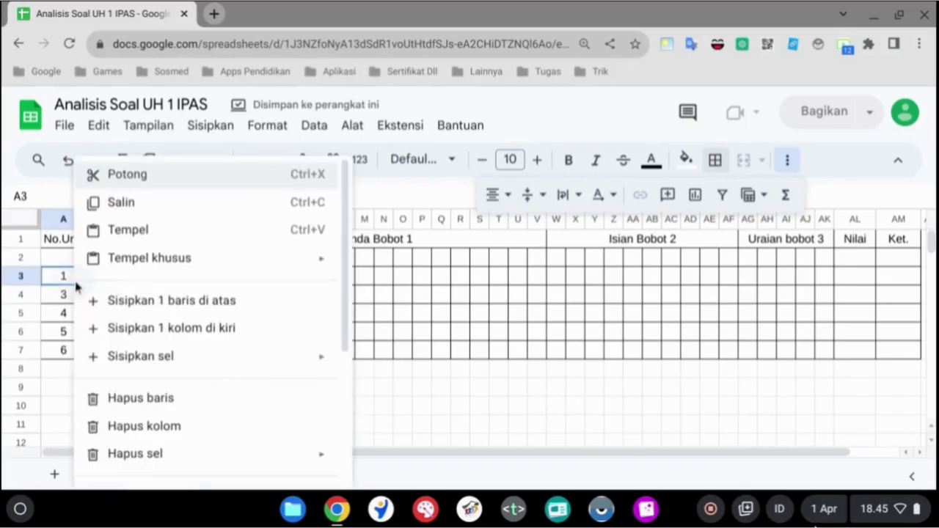
pyautogui.click(121, 203)
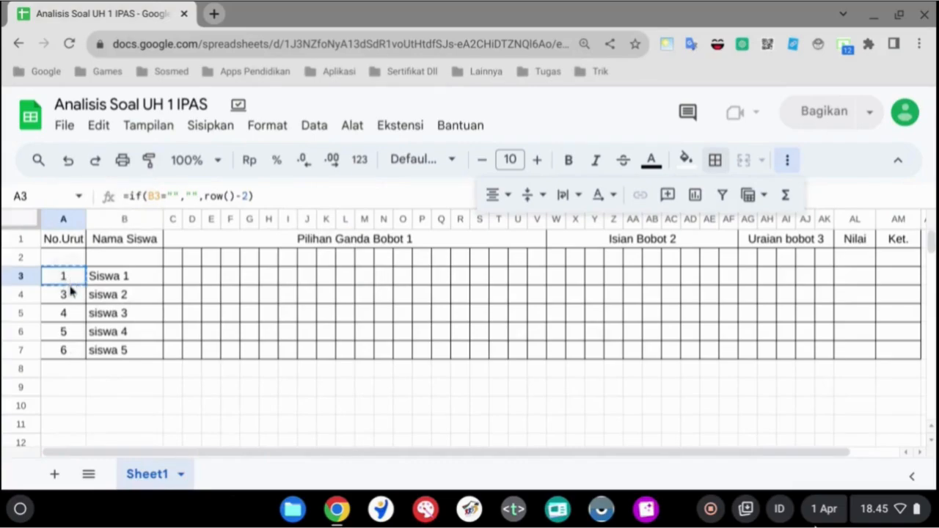
pyautogui.moveTo(72, 278); pyautogui.dragTo(74, 350)
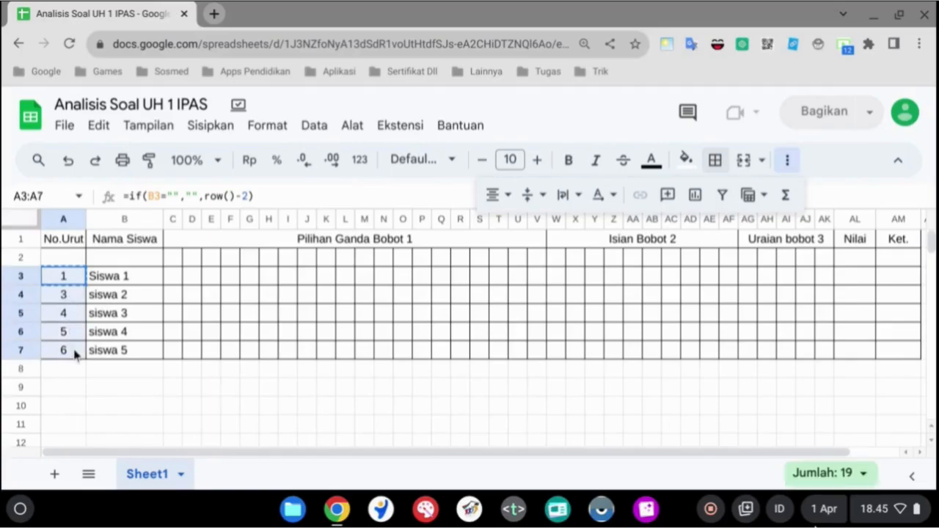
pyautogui.rightClick(76, 309)
pyautogui.moveTo(146, 254)
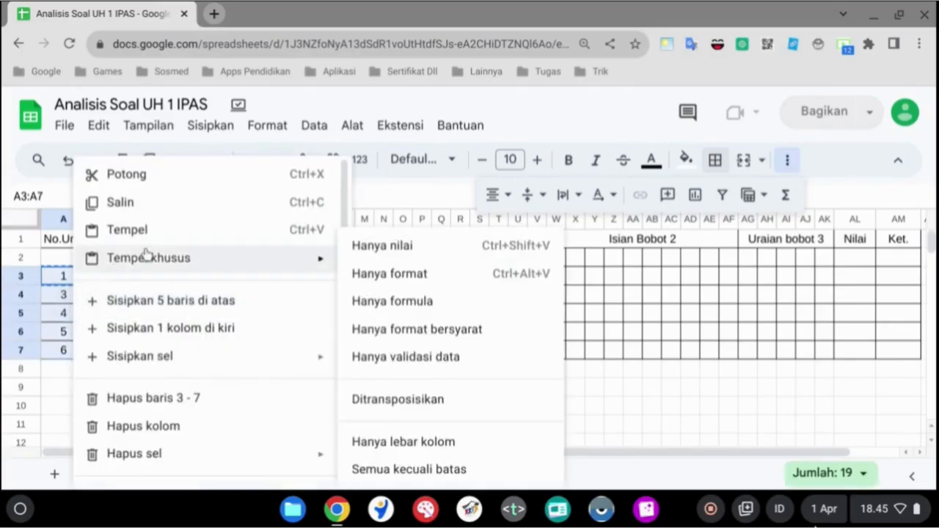
pyautogui.click(392, 302)
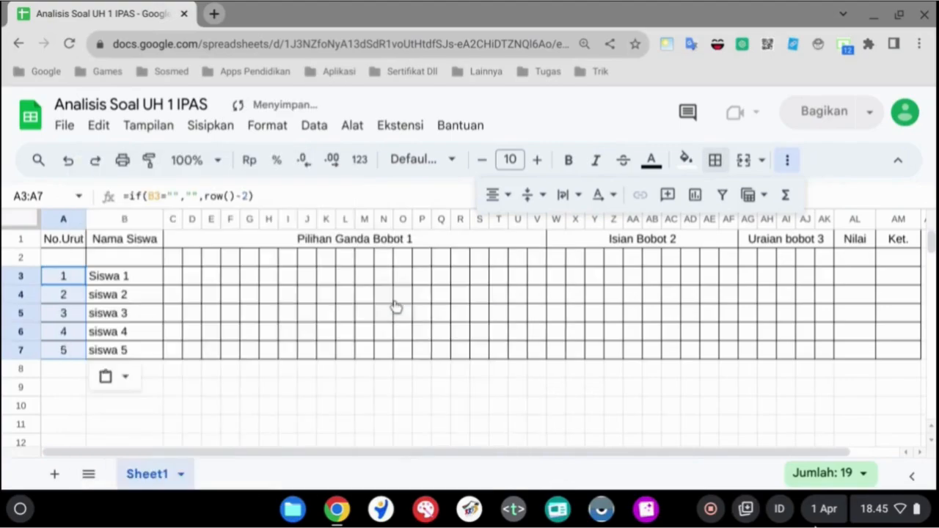
pyautogui.click(132, 284)
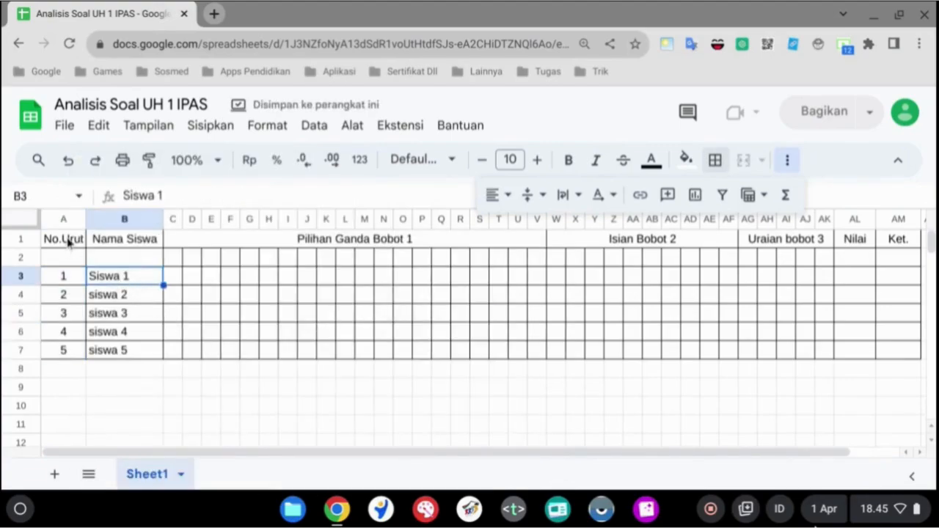
# Merge the No.Urut header across A1:A2 and the Nama Siswa header across B1:B2.
pyautogui.moveTo(69, 240); pyautogui.dragTo(68, 258)
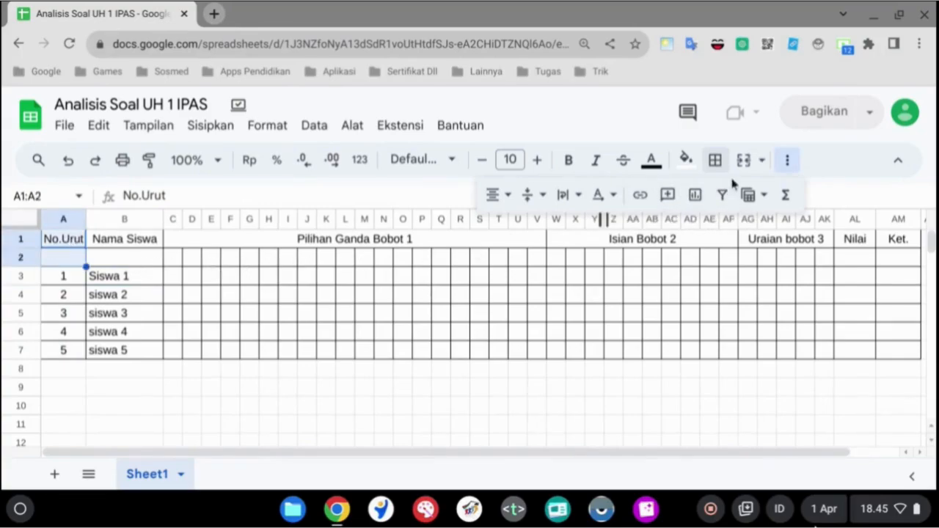
pyautogui.click(788, 166)
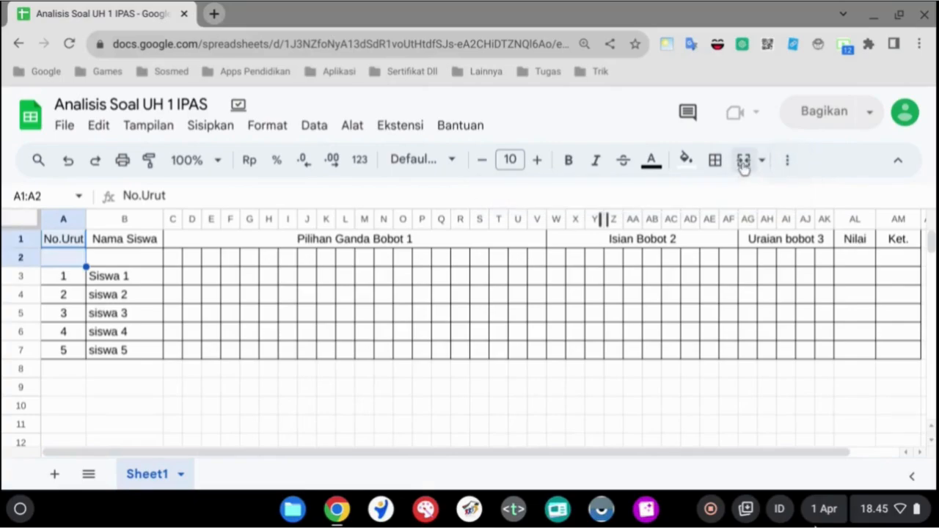
pyautogui.click(743, 163)
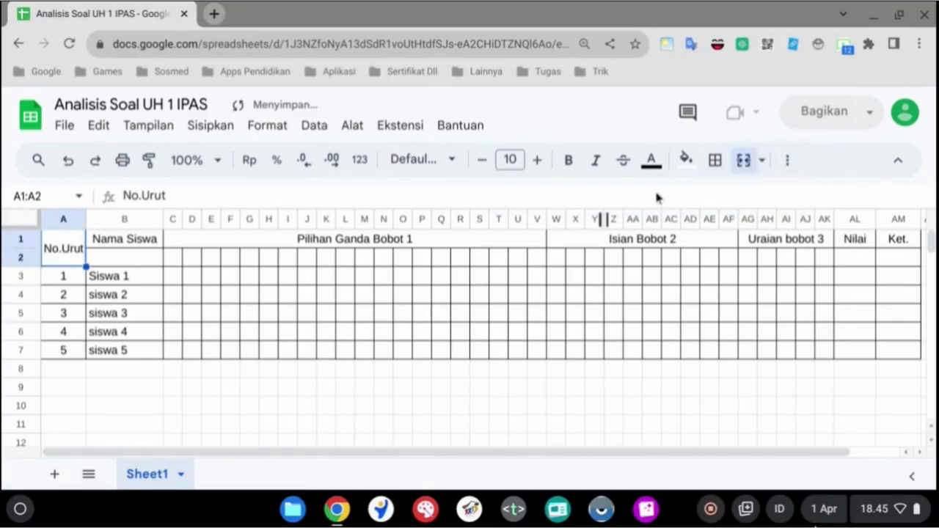
pyautogui.click(146, 244)
pyautogui.moveTo(146, 244); pyautogui.dragTo(147, 262)
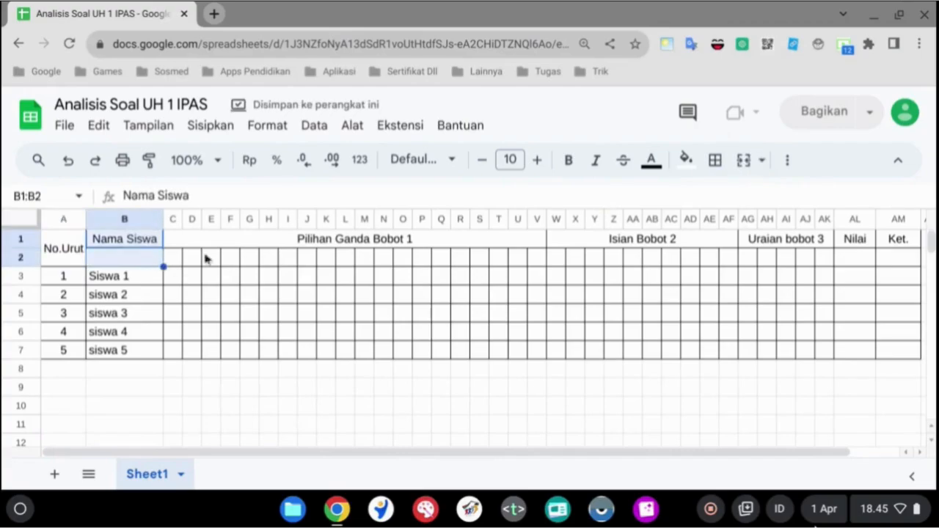
pyautogui.click(743, 163)
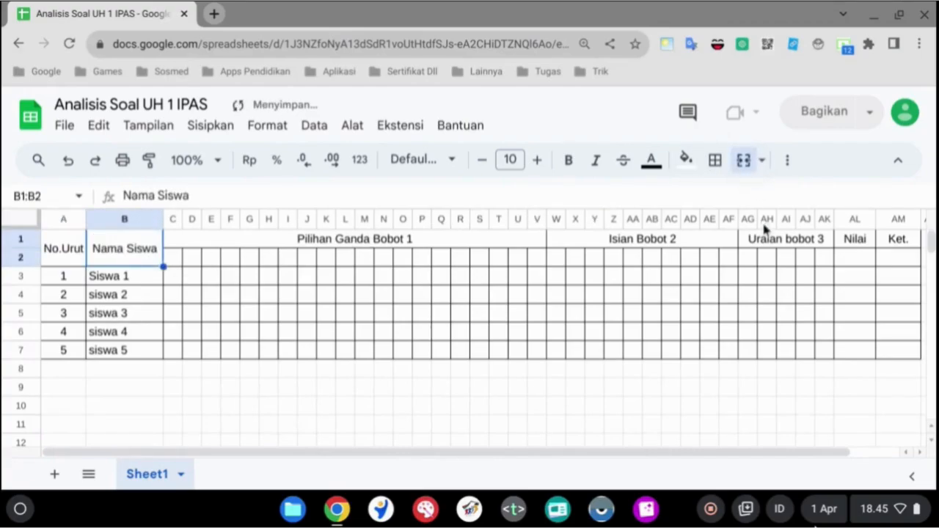
# Merge the Nilai header across AL1:AL2 and the Ket. header across AM1:AM2.
pyautogui.click(859, 249)
pyautogui.moveTo(860, 249); pyautogui.dragTo(864, 257)
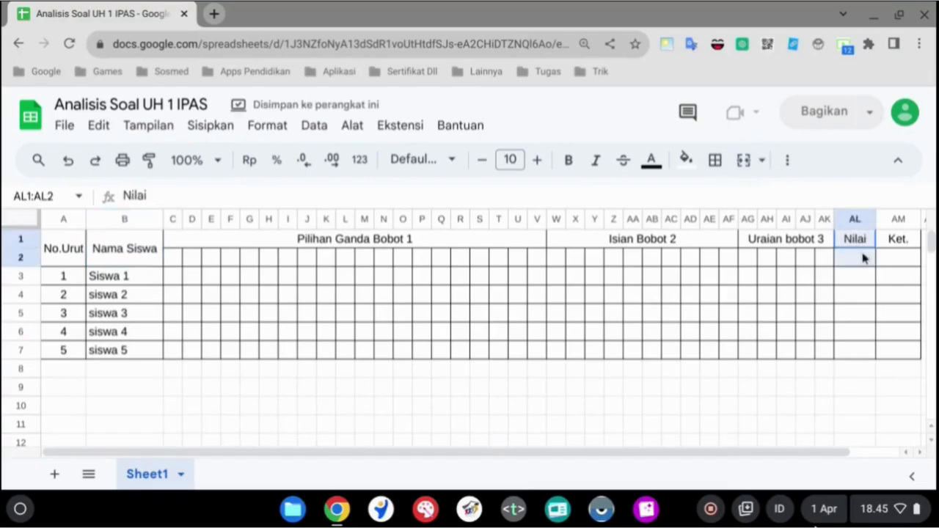
pyautogui.click(743, 159)
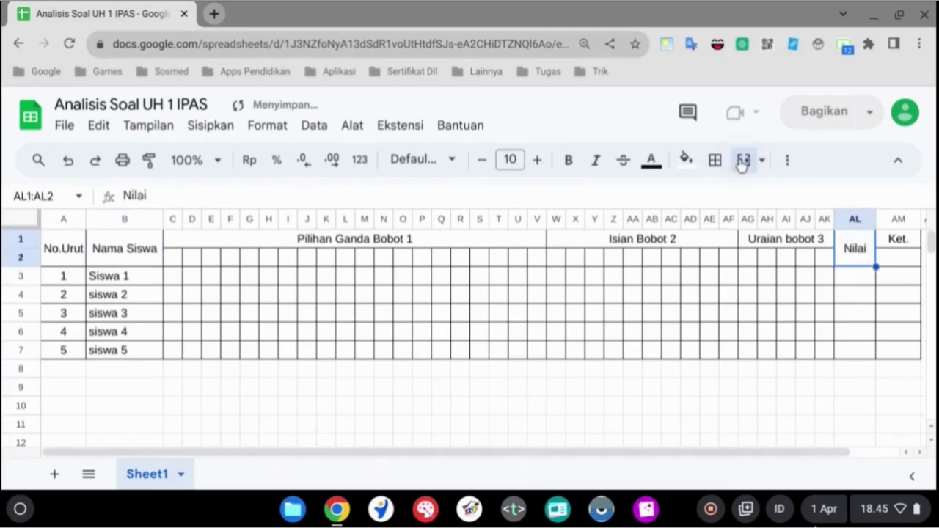
pyautogui.moveTo(899, 241); pyautogui.dragTo(899, 257)
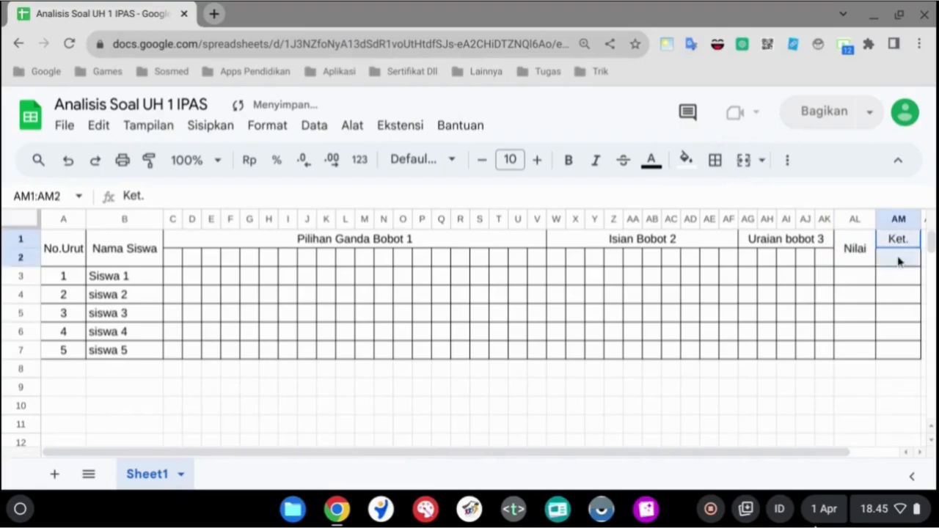
pyautogui.click(743, 165)
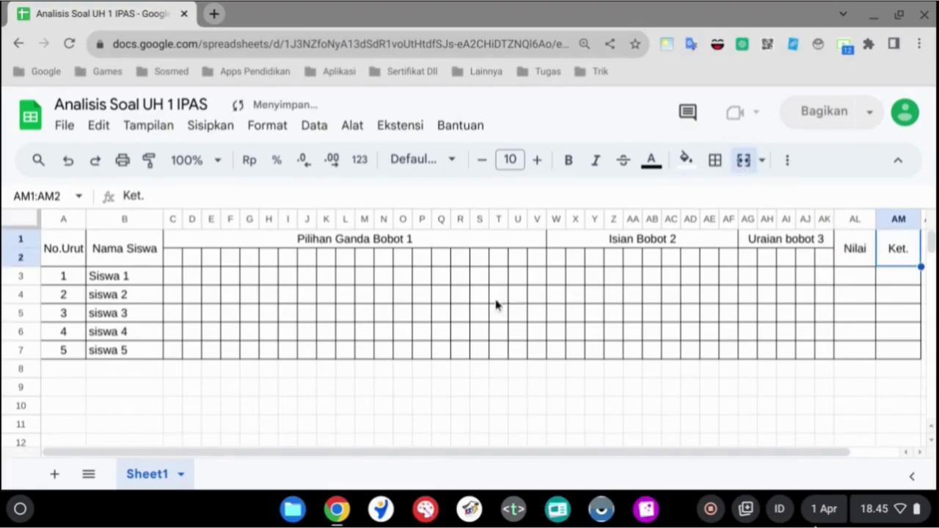
# Number the Pilihan Ganda questions by entering =column()-2 in C2 and filling it across to V2.
pyautogui.click(178, 263)
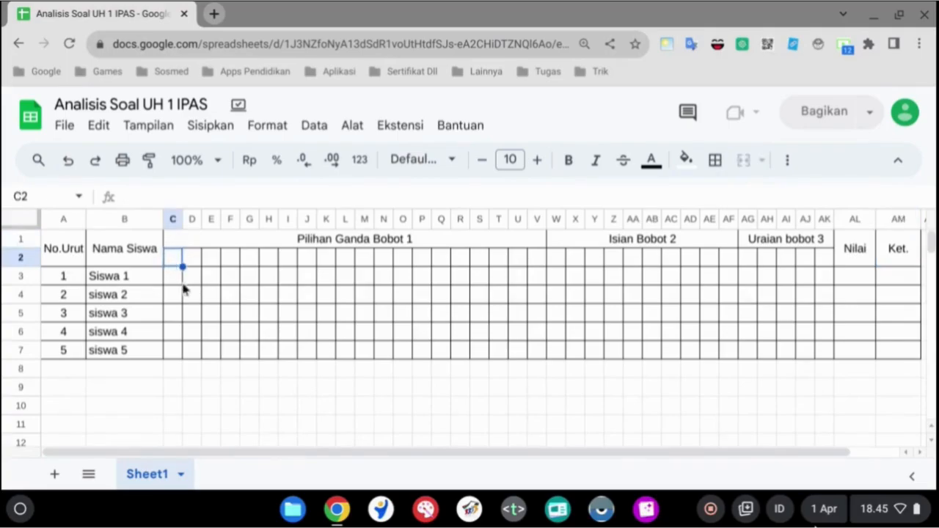
pyautogui.write('=')
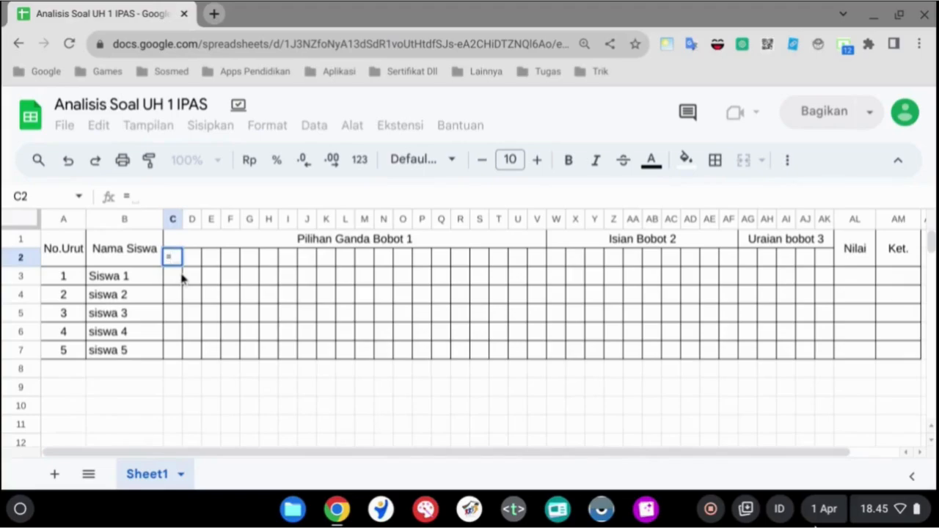
pyautogui.write('colu')
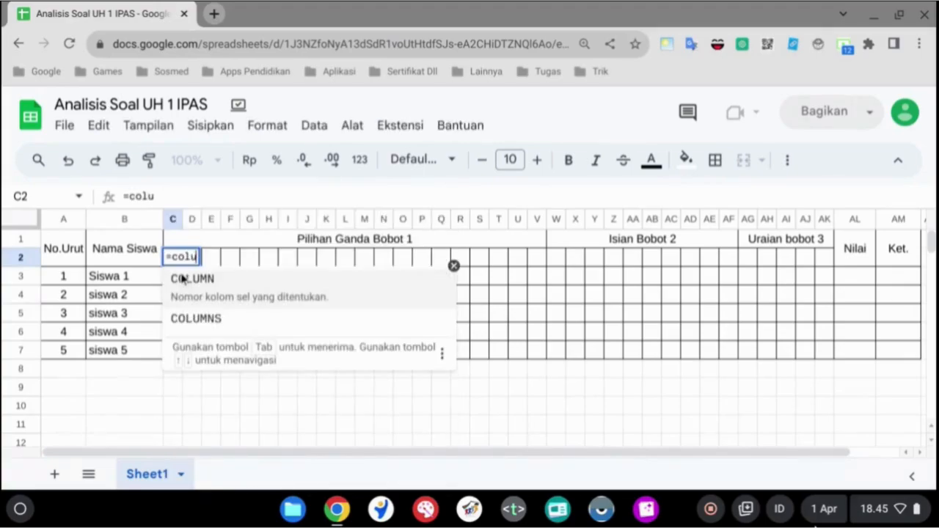
pyautogui.write('mn(')
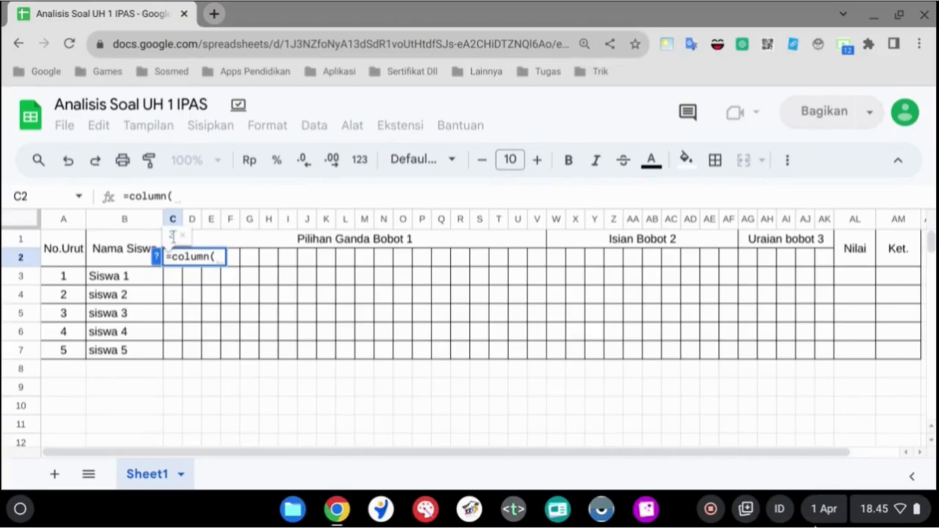
pyautogui.write(')')
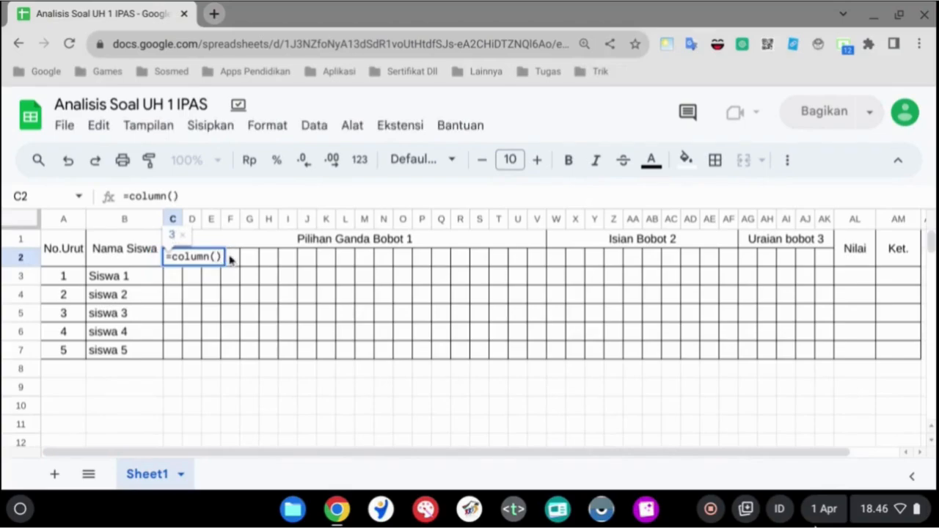
pyautogui.write('=')
pyautogui.press('BackSpace')
pyautogui.write('-2')
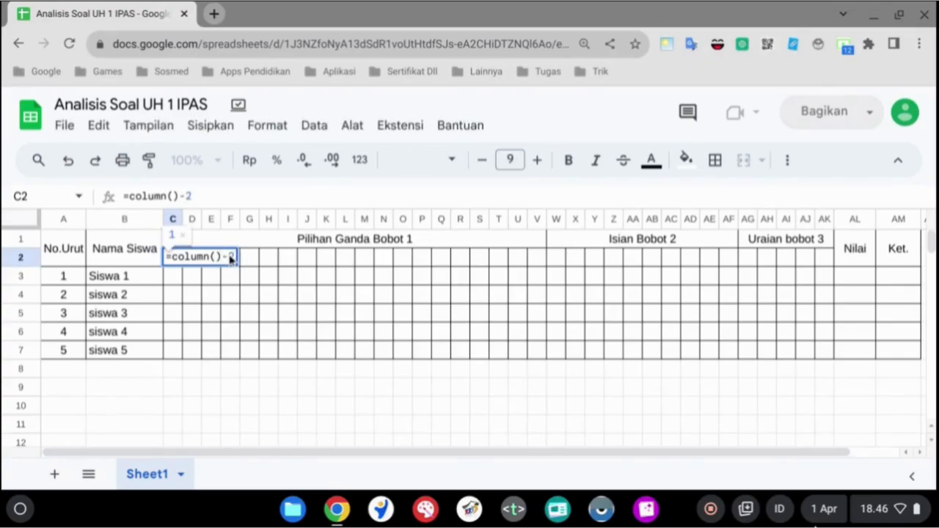
pyautogui.press('Return')
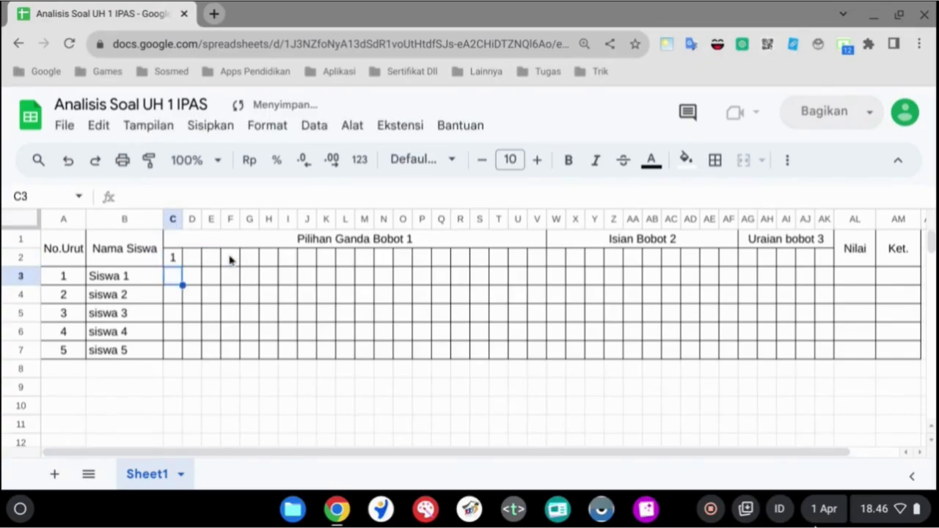
pyautogui.click(181, 260)
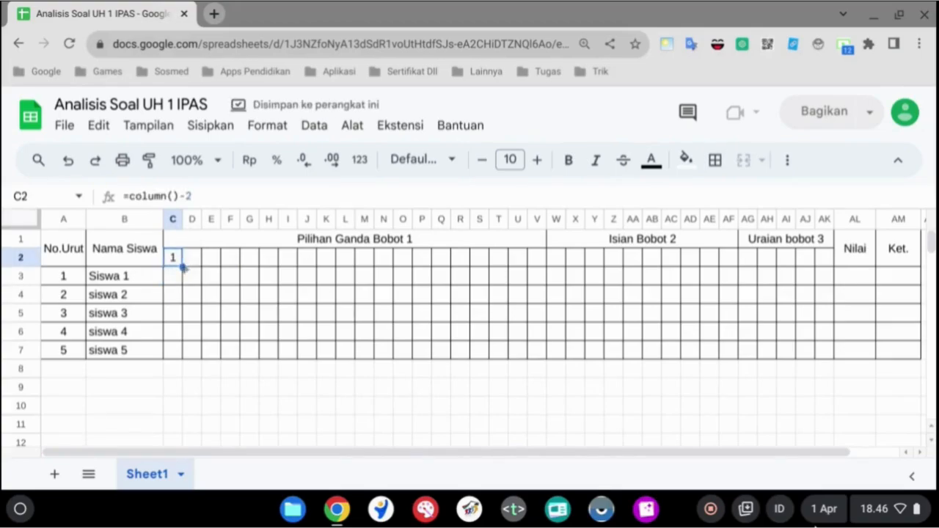
pyautogui.moveTo(183, 268); pyautogui.dragTo(538, 269)
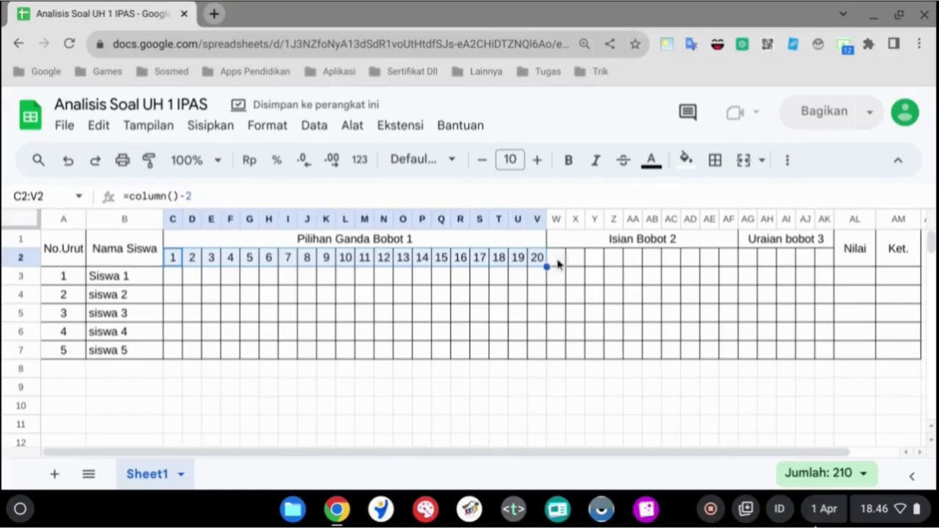
# Number the Isian questions by entering =column()-22 in W2 and filling it across to AF2.
pyautogui.click(557, 265)
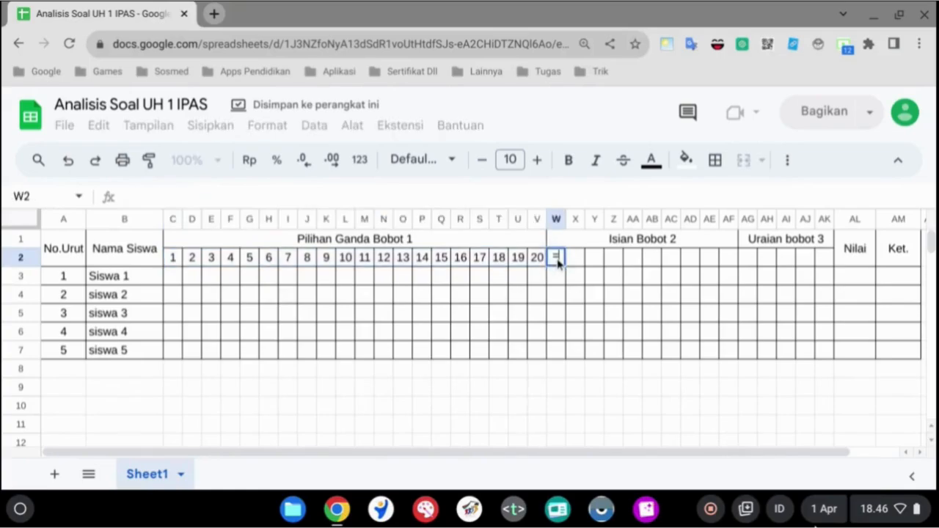
pyautogui.write('=column(')
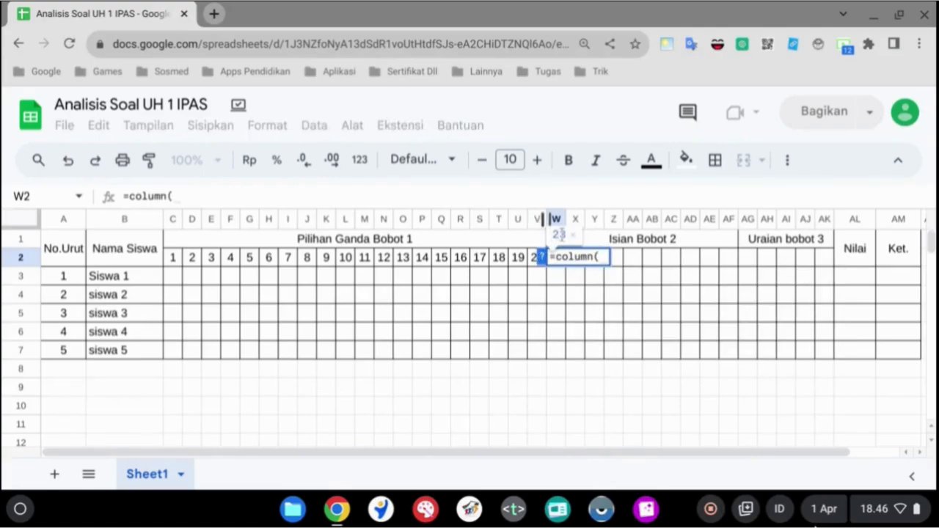
pyautogui.write(')')
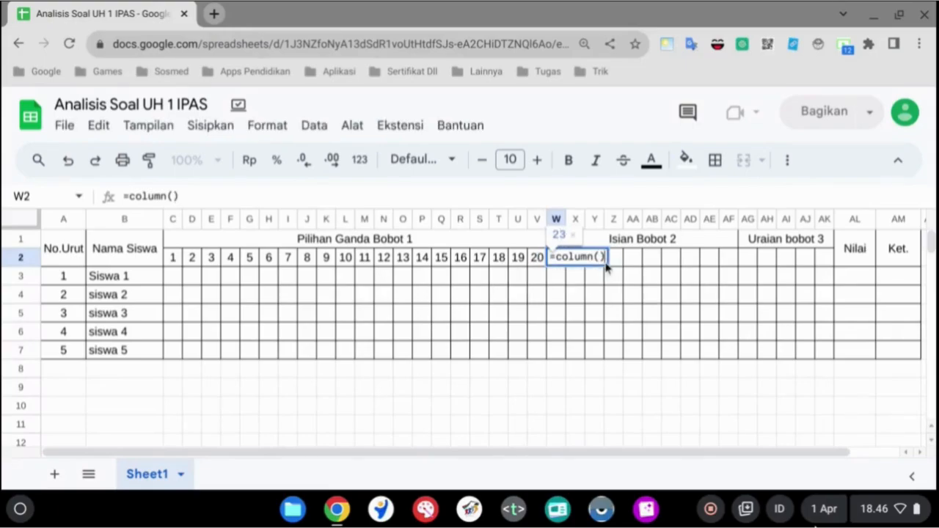
pyautogui.write('-22')
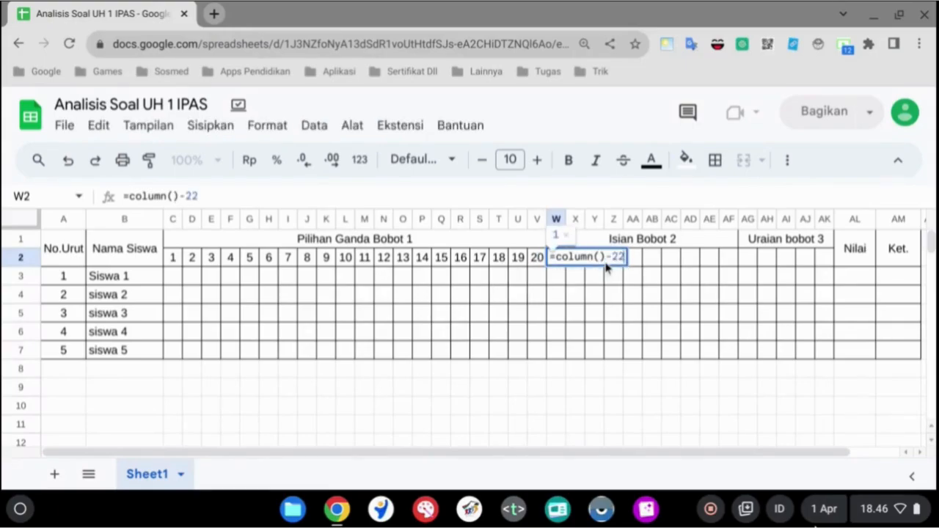
pyautogui.press('Return')
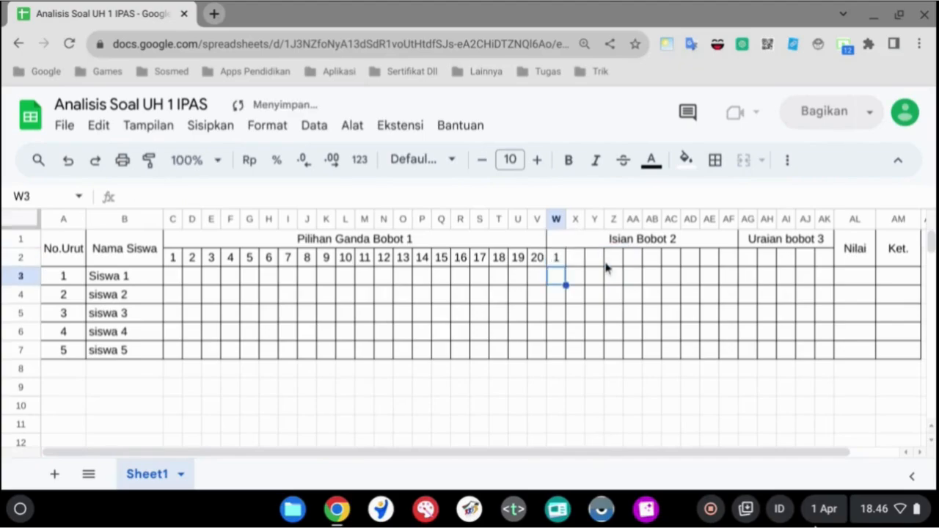
pyautogui.click(559, 263)
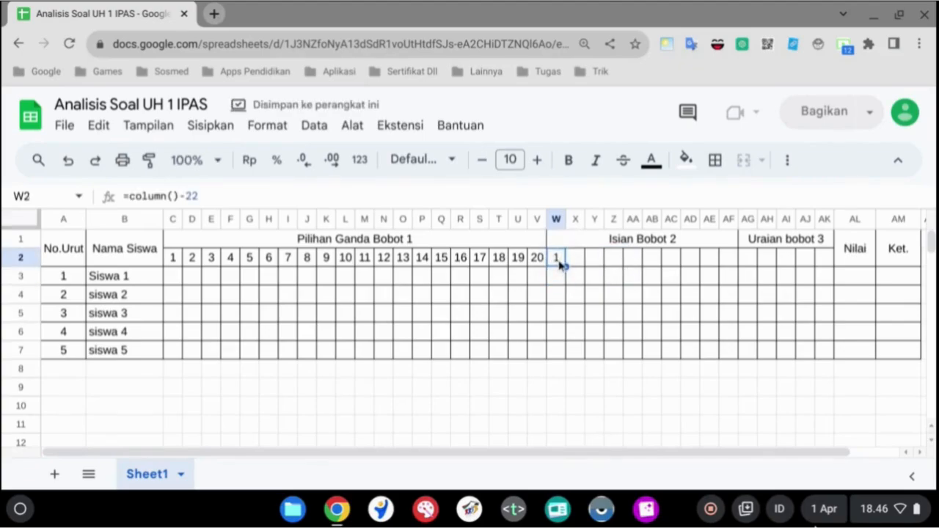
pyautogui.moveTo(566, 266); pyautogui.dragTo(738, 264)
# Number the Uraian questions by entering =column()-32 in AG2 and filling it across to AK2.
pyautogui.click(752, 264)
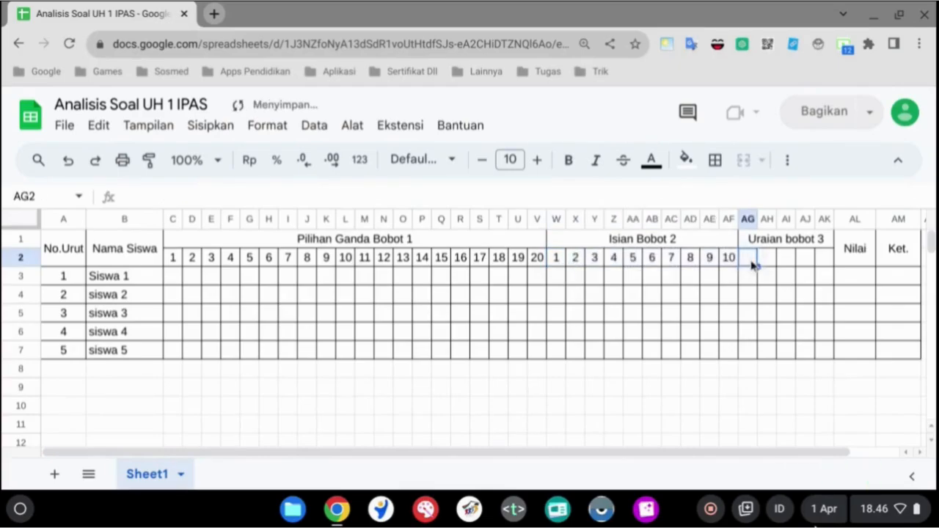
pyautogui.write('=col')
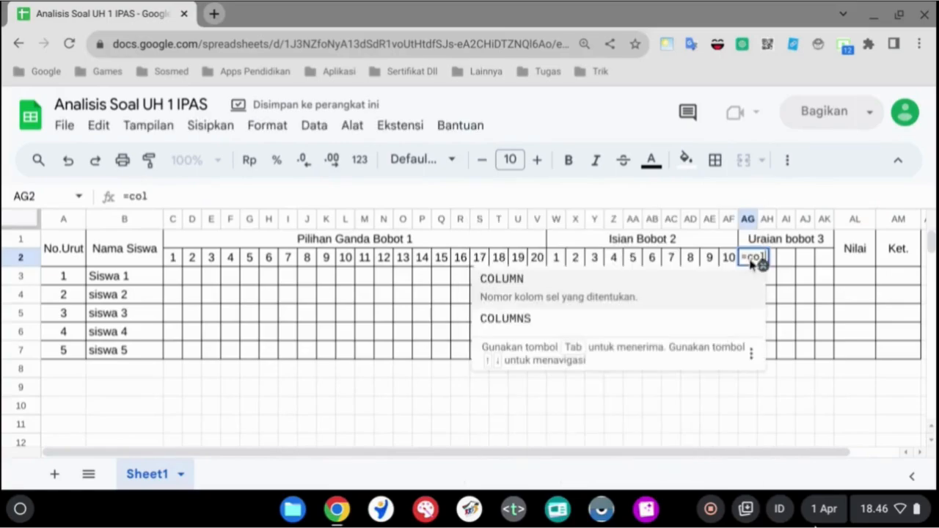
pyautogui.write('umn')
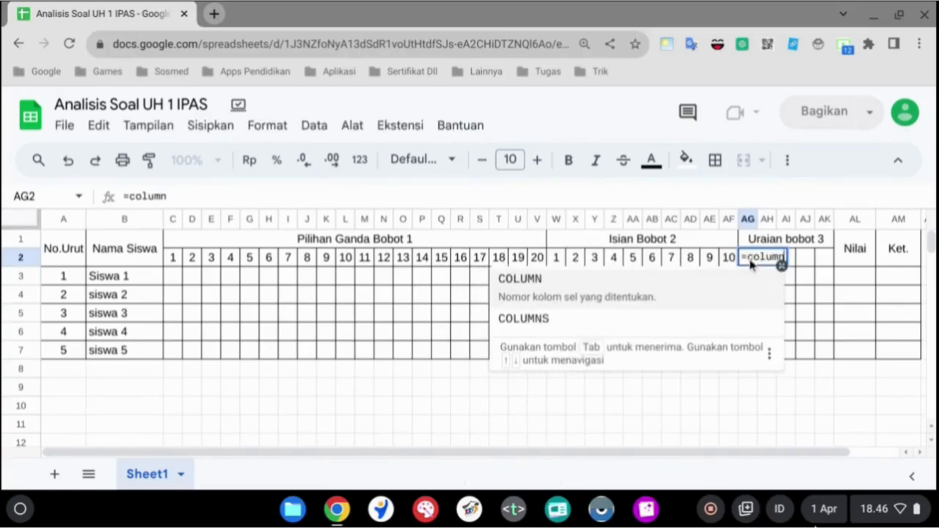
pyautogui.write('(')
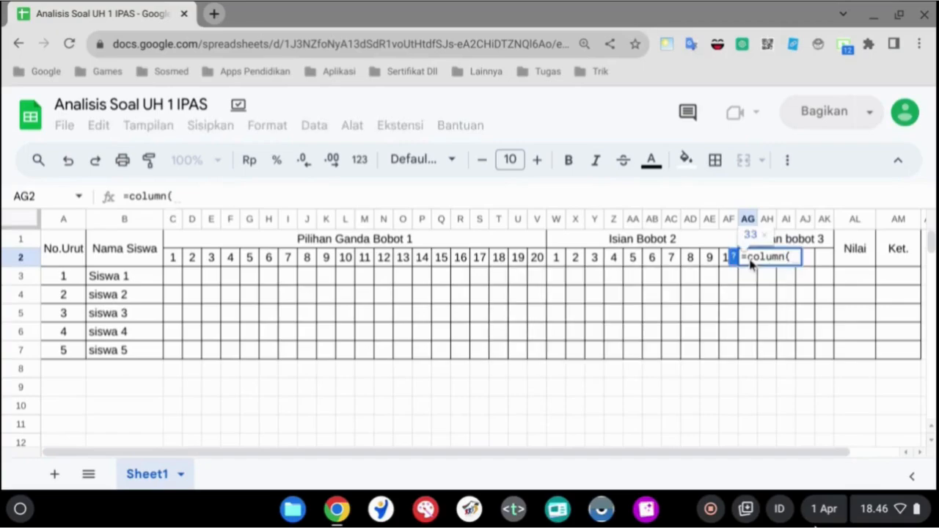
pyautogui.write(')')
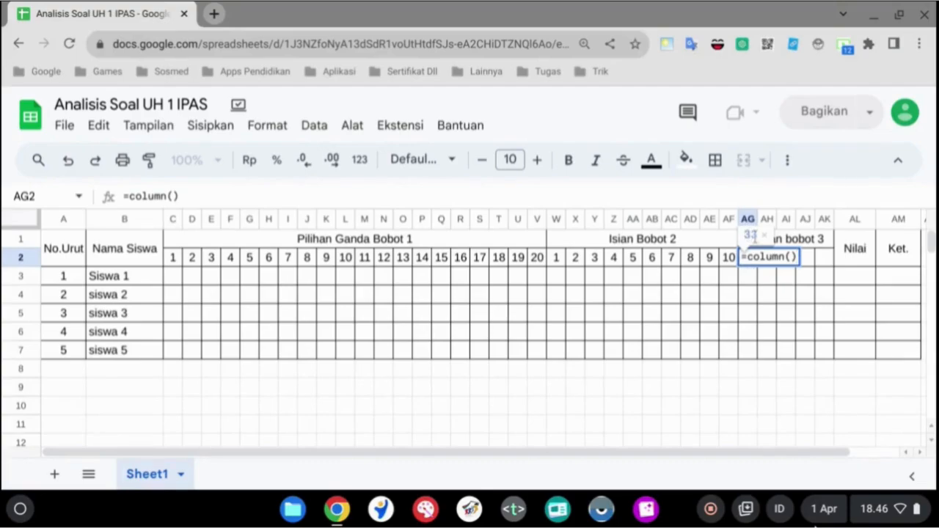
pyautogui.write('-')
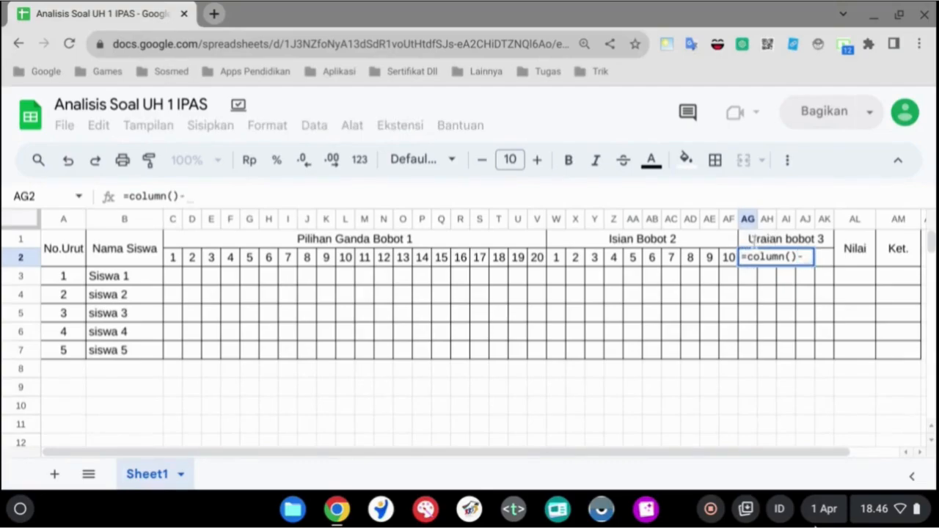
pyautogui.write('32')
pyautogui.press('Return')
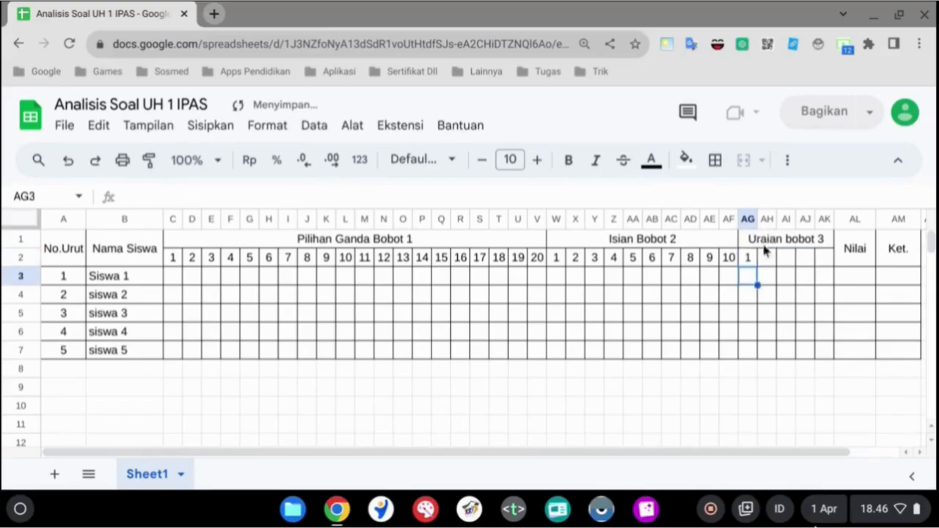
pyautogui.click(755, 259)
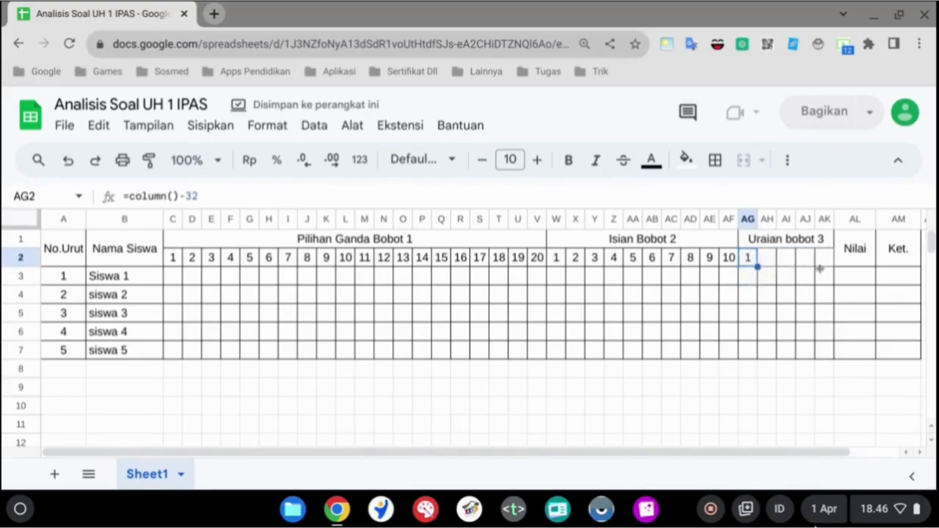
pyautogui.moveTo(820, 268); pyautogui.dragTo(826, 266)
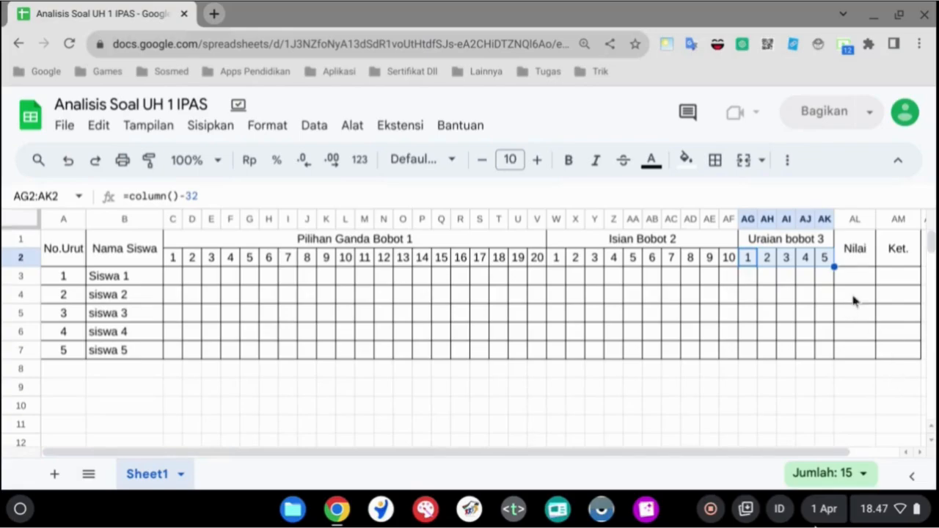
pyautogui.click(852, 257)
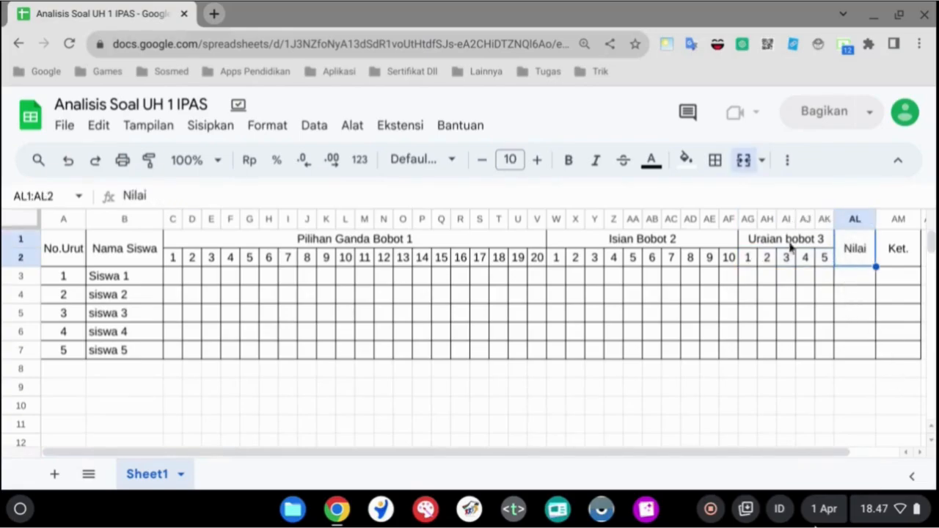
pyautogui.click(62, 245)
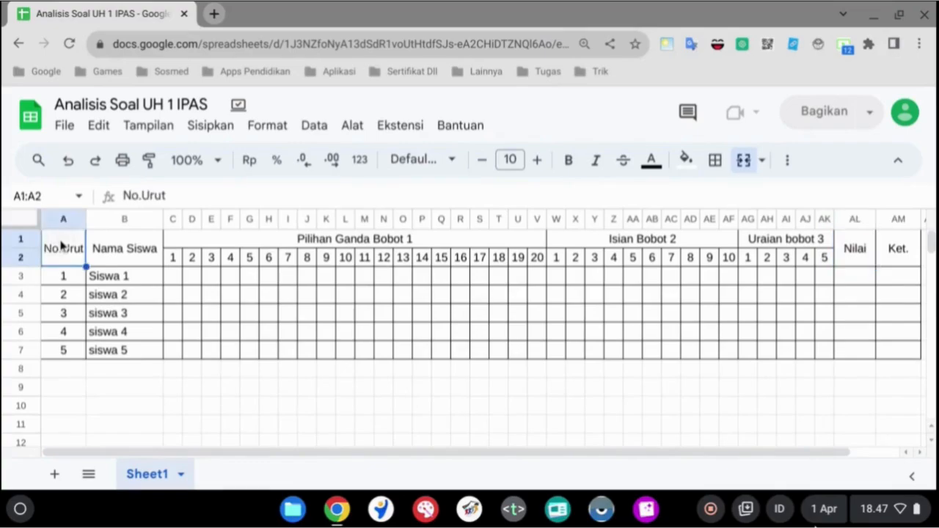
pyautogui.moveTo(62, 245); pyautogui.dragTo(63, 244)
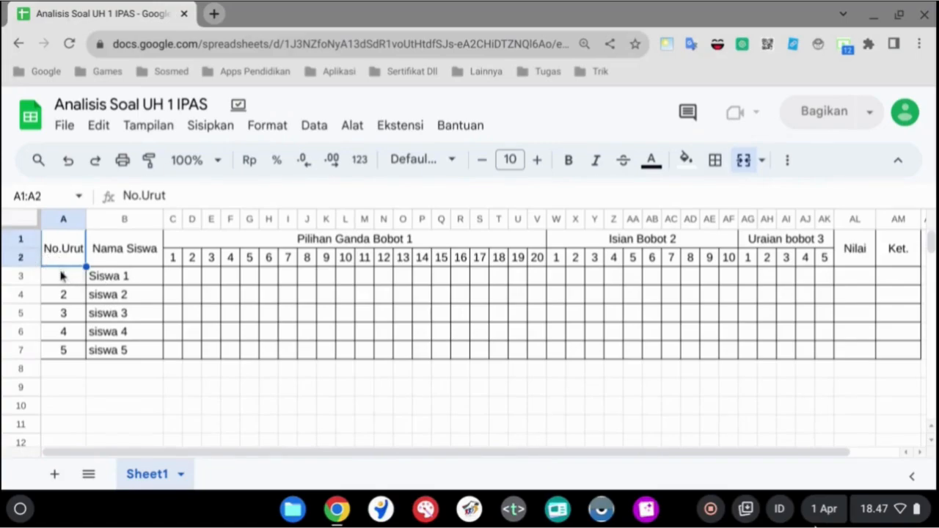
# Apply alternating colors in the default grey style to the student rows A3:AM7, with the header style turned off.
pyautogui.moveTo(63, 275); pyautogui.dragTo(901, 352)
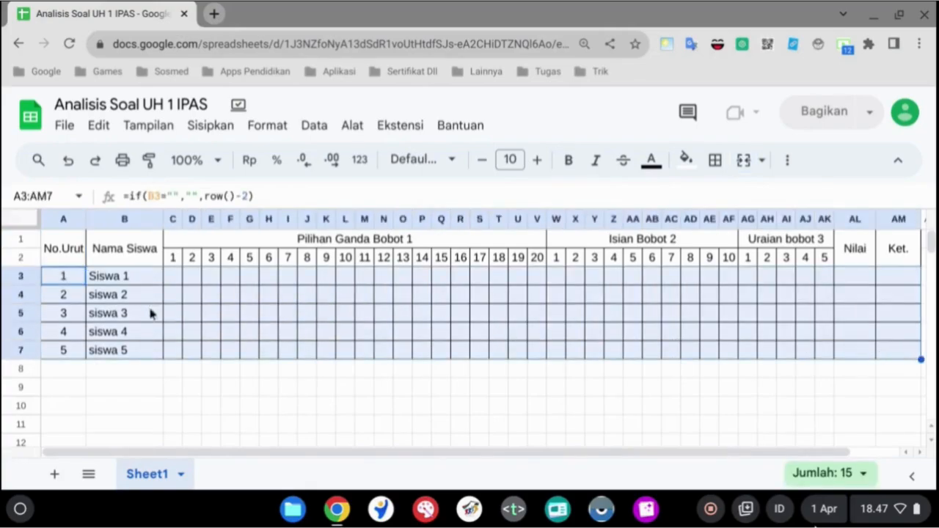
pyautogui.click(261, 132)
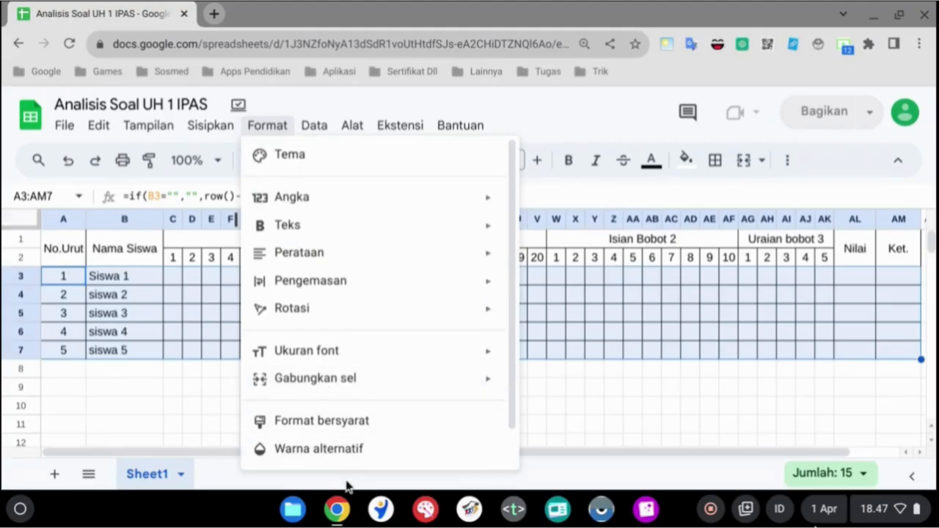
pyautogui.scroll(-1, 341, 455)
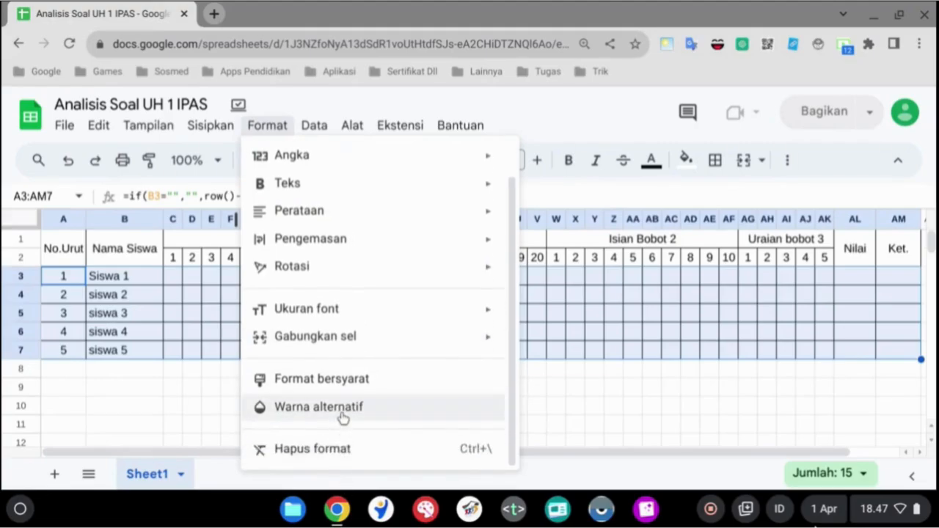
pyautogui.click(342, 418)
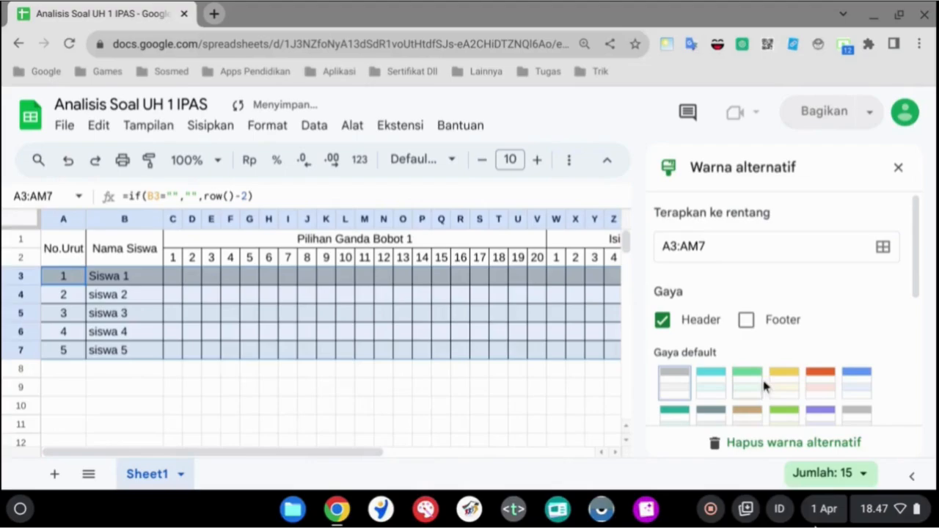
pyautogui.click(708, 381)
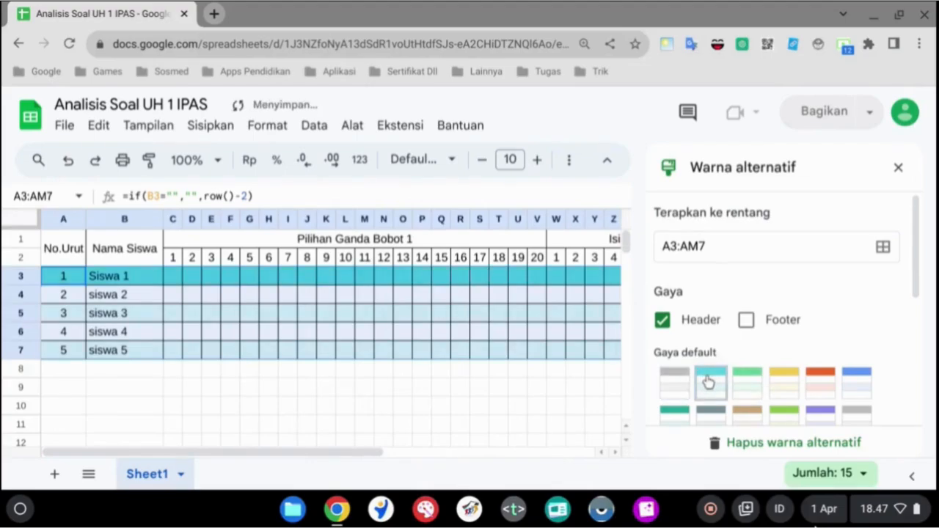
pyautogui.click(676, 391)
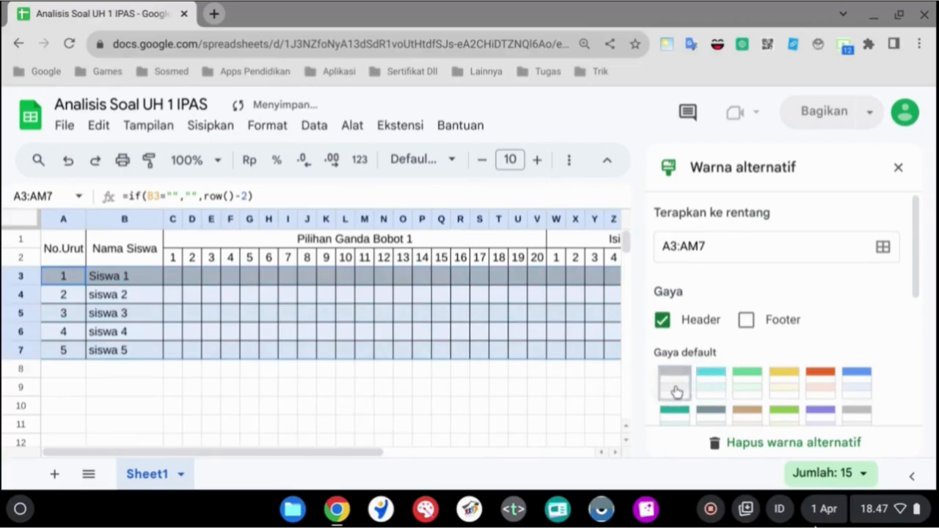
pyautogui.click(663, 320)
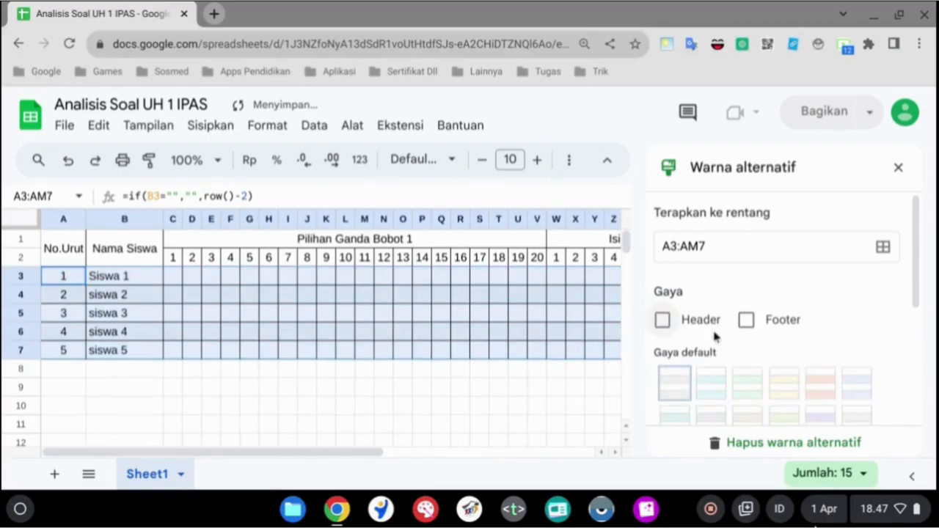
# Apply the light cyan default alternating-colour style to A3:AM7 without a header or footer.
pyautogui.scroll(-1, 715, 336)
pyautogui.click(717, 343)
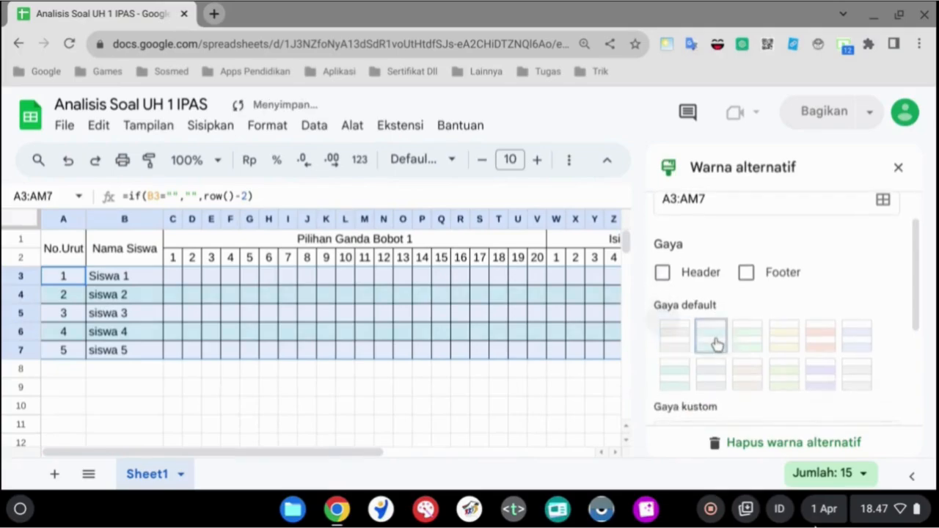
pyautogui.click(686, 377)
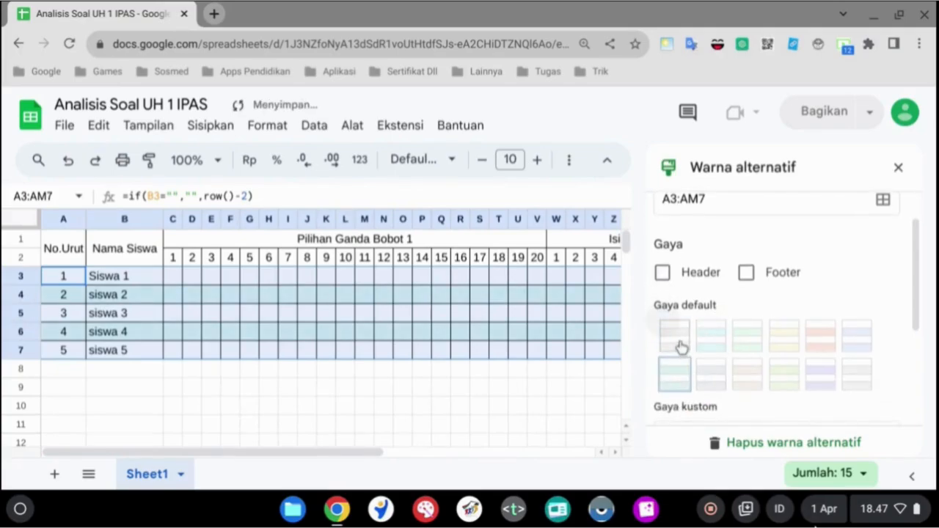
pyautogui.click(681, 343)
pyautogui.click(713, 342)
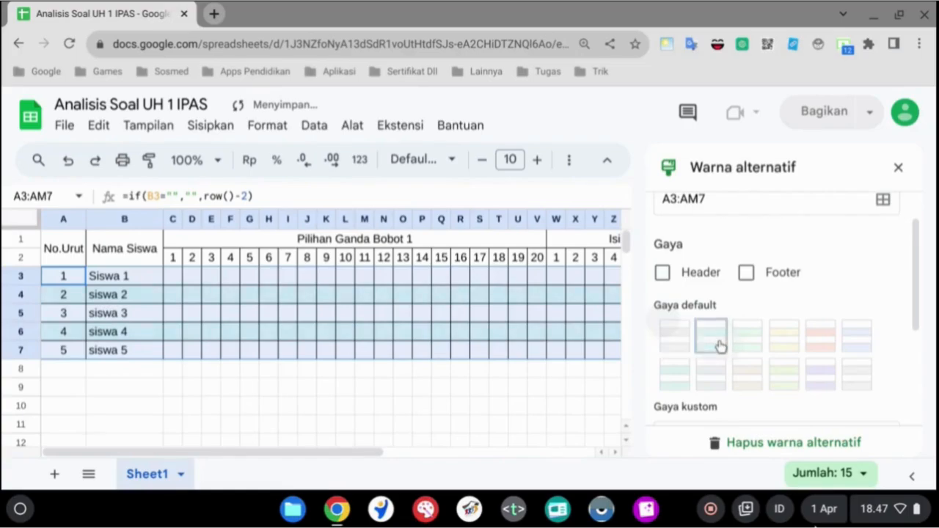
# Try the footer option with other default colour styles and return to light cyan without a footer.
pyautogui.click(664, 276)
pyautogui.click(663, 276)
pyautogui.click(739, 338)
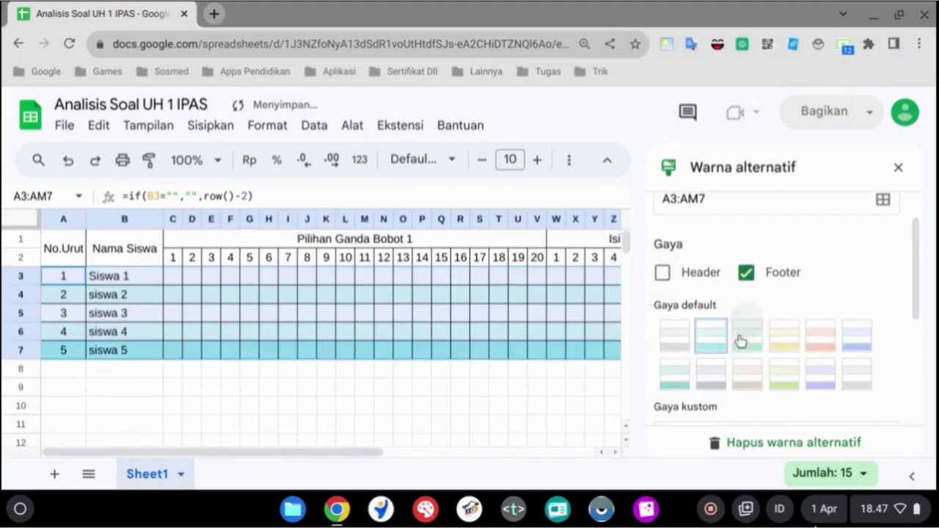
pyautogui.click(783, 338)
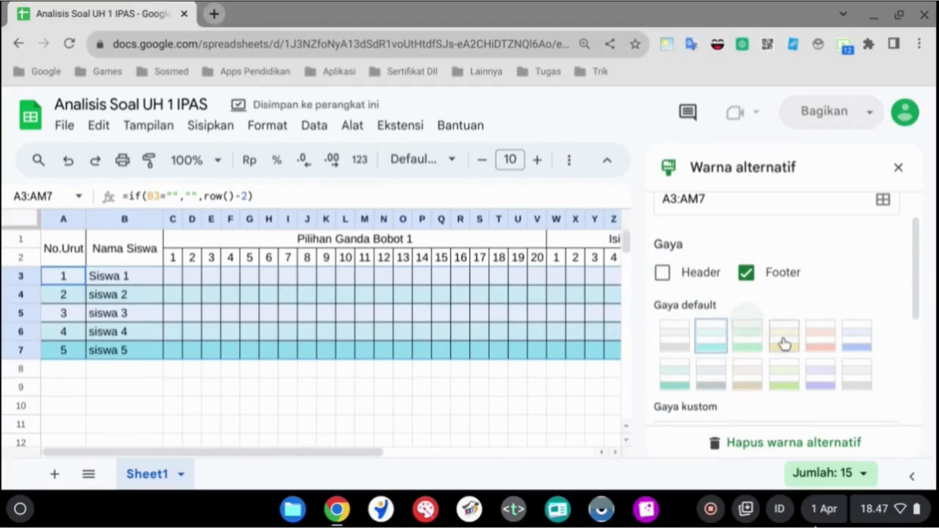
pyautogui.click(812, 351)
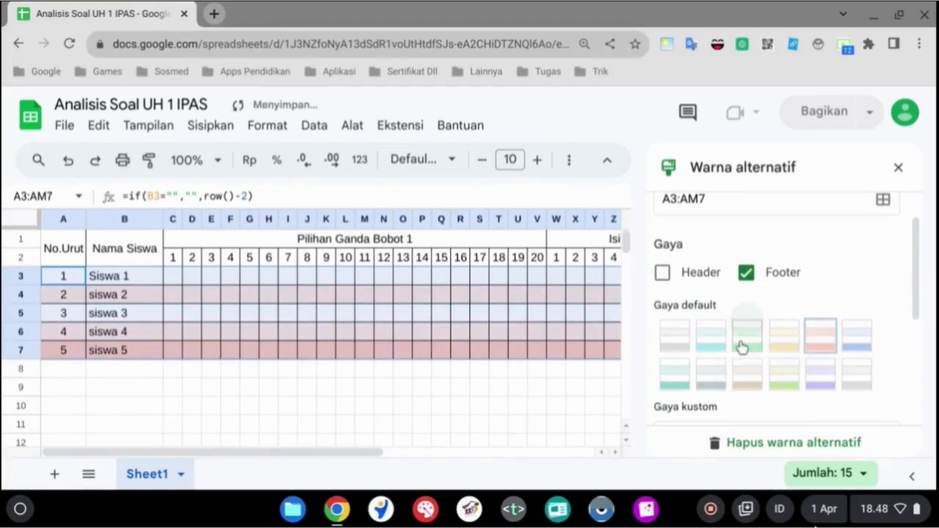
pyautogui.click(711, 349)
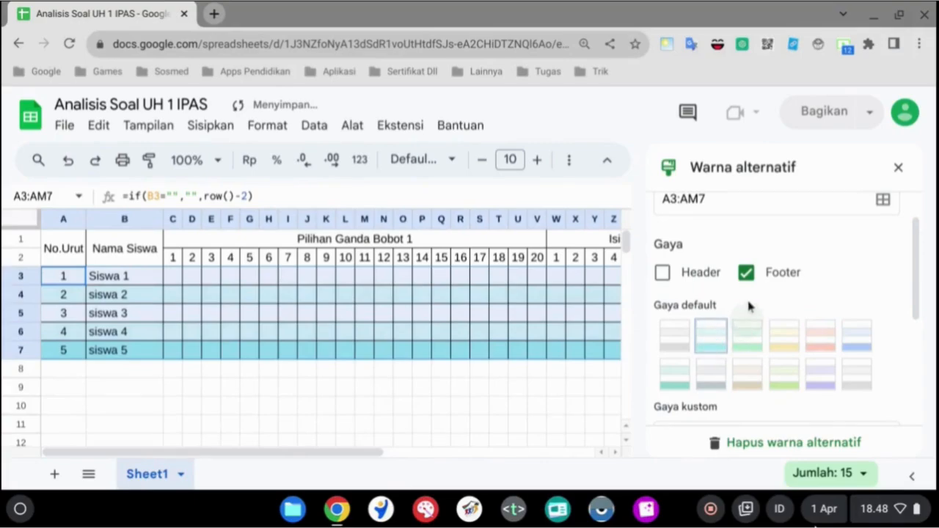
pyautogui.click(745, 276)
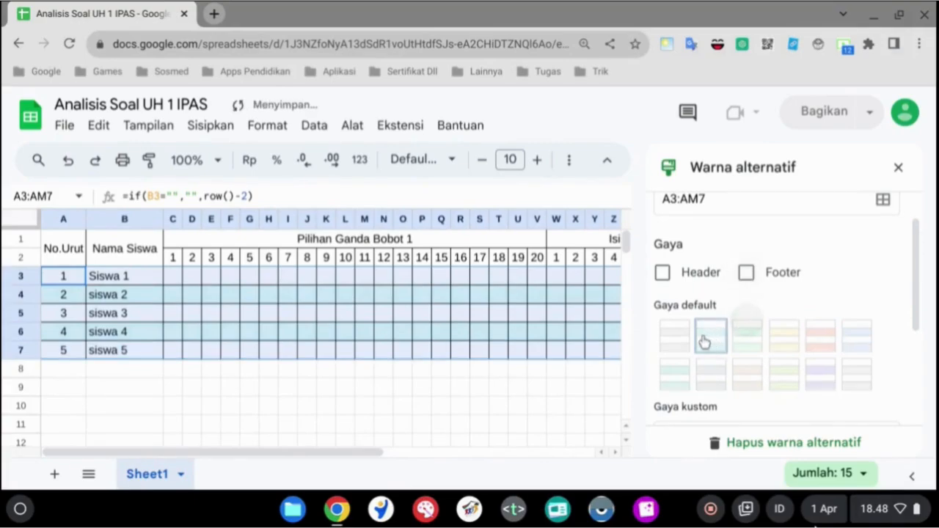
# Finish the alternating-colour setup for A3:AM7 and close its settings.
pyautogui.scroll(-3, 865, 349)
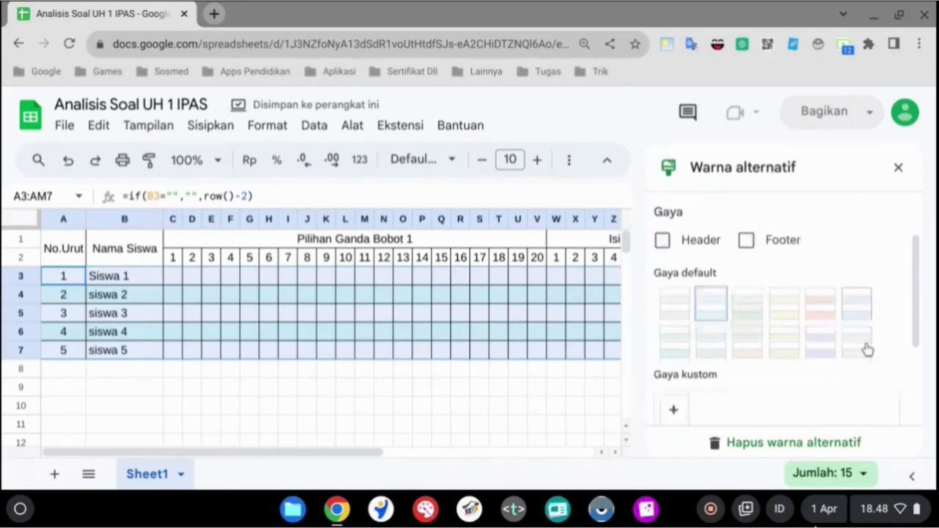
pyautogui.click(864, 411)
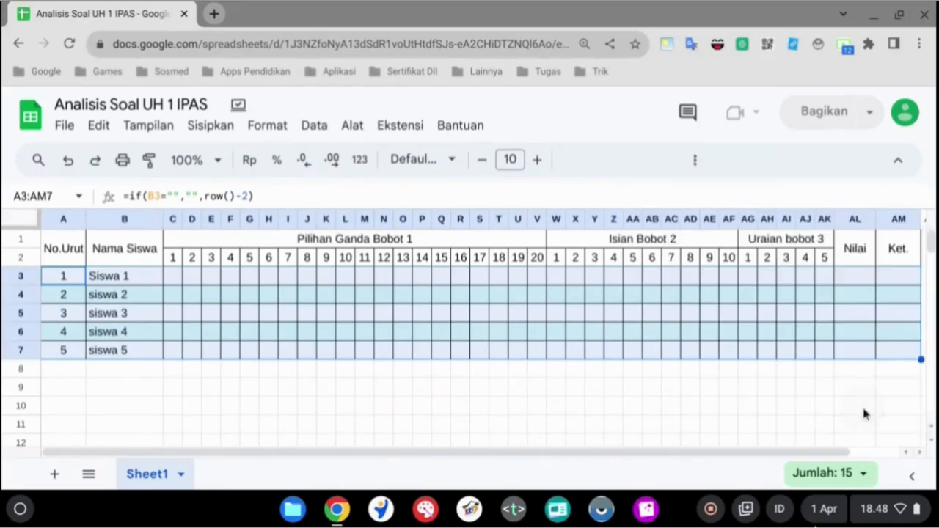
# Fill the table's header rows A1:AM2 with cornflower blue.
pyautogui.click(77, 245)
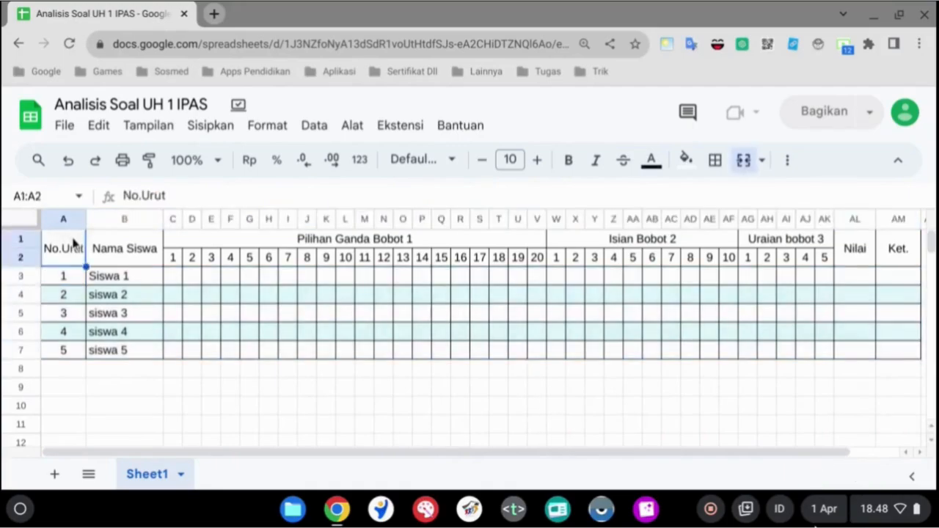
pyautogui.keyDown('shift'); pyautogui.click(895, 253); pyautogui.keyUp('shift')
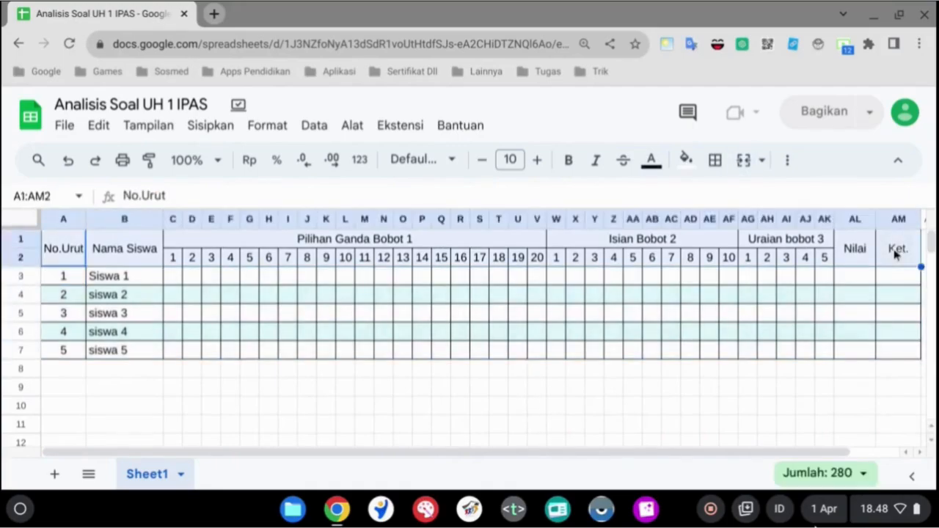
pyautogui.click(685, 161)
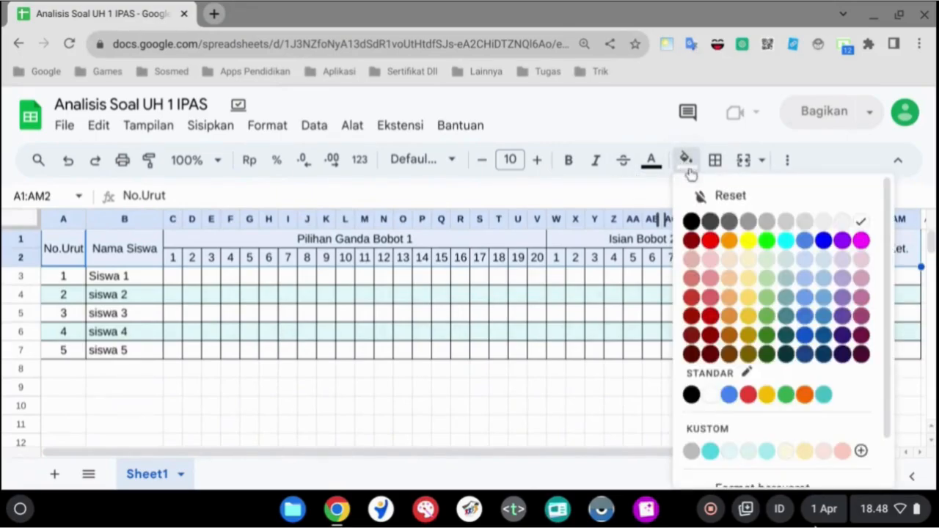
pyautogui.click(803, 242)
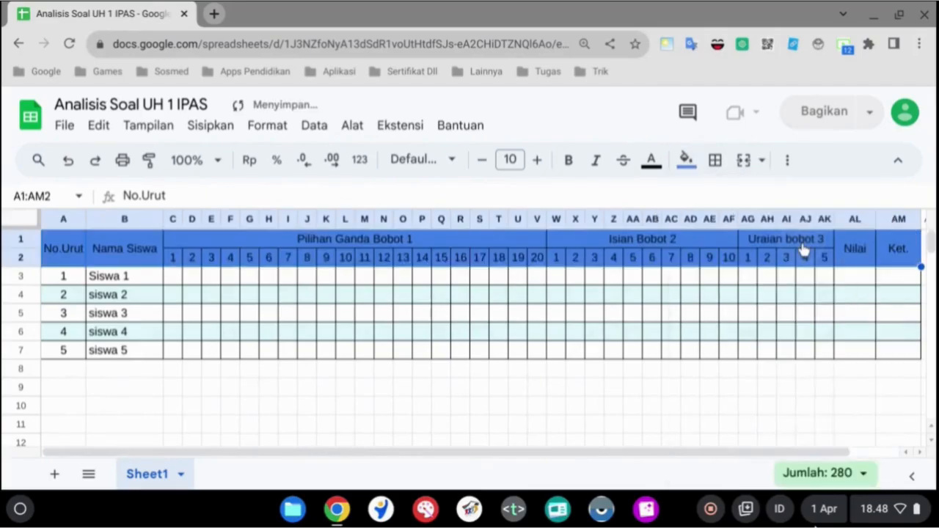
pyautogui.click(708, 315)
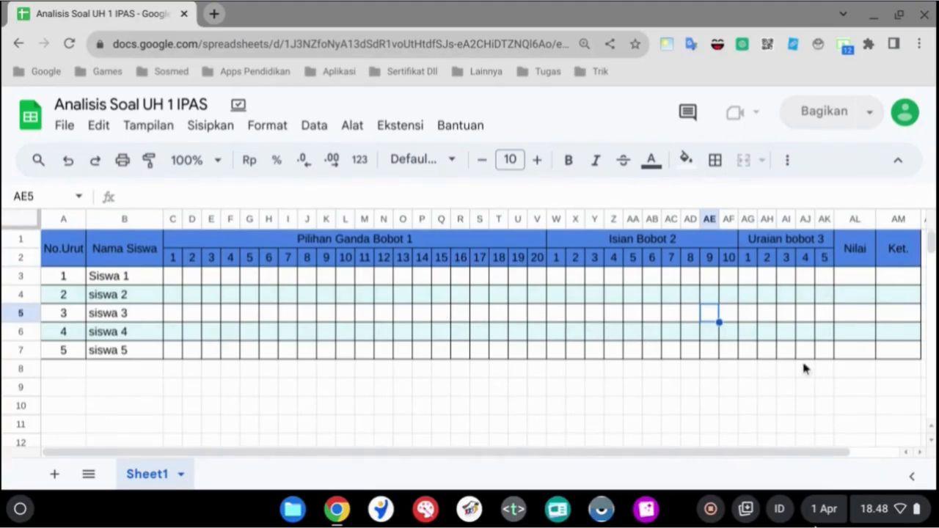
# Add the heading "Bantuan" in AN1, beside the Ket. column, and widen column AN to fit it.
pyautogui.click(846, 277)
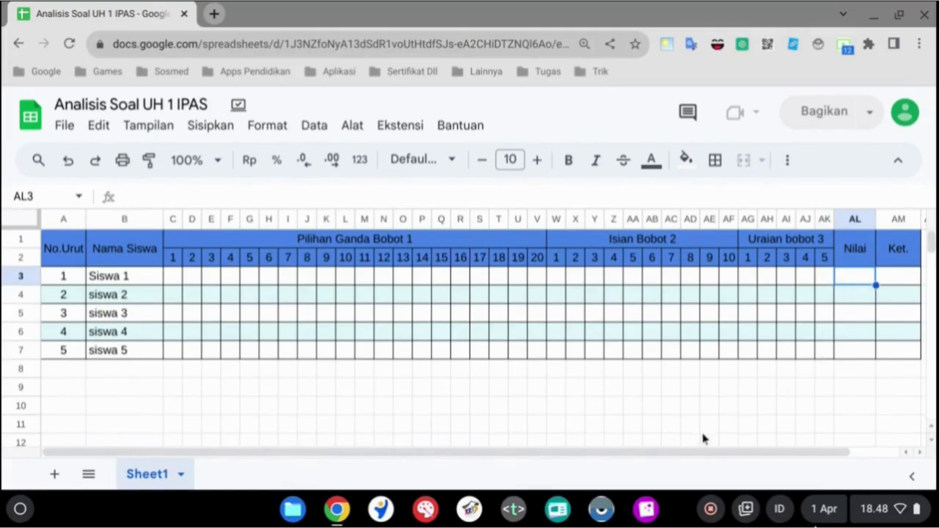
pyautogui.moveTo(489, 460); pyautogui.dragTo(622, 457)
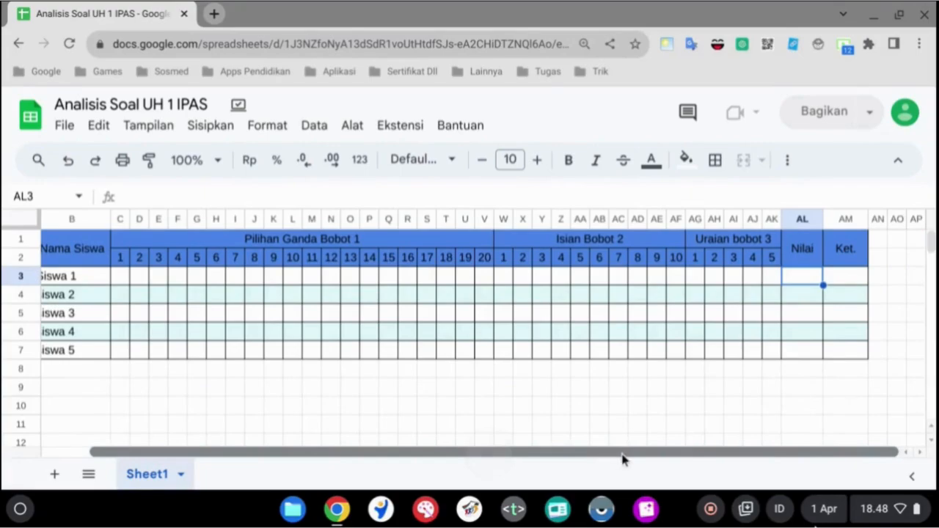
pyautogui.click(884, 245)
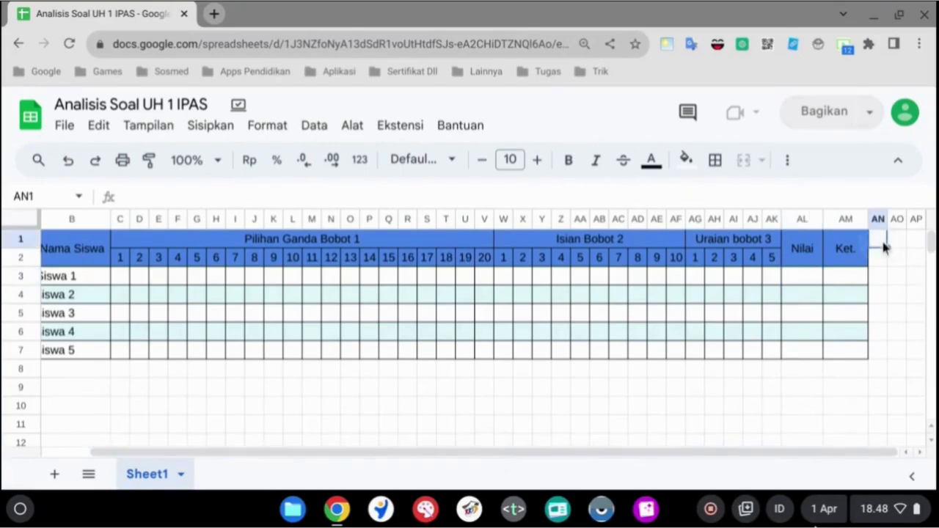
pyautogui.moveTo(886, 219); pyautogui.dragTo(914, 219)
pyautogui.moveTo(652, 457); pyautogui.dragTo(729, 457)
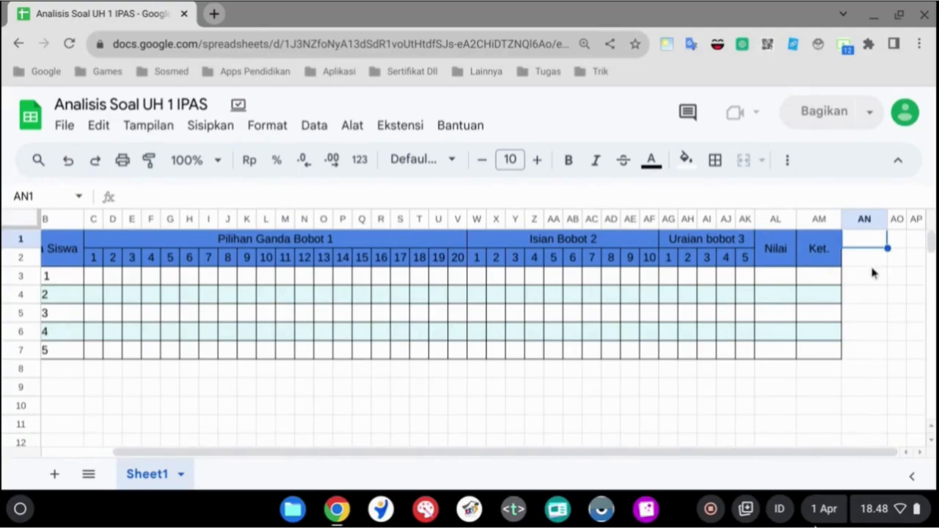
pyautogui.write('Bantua')
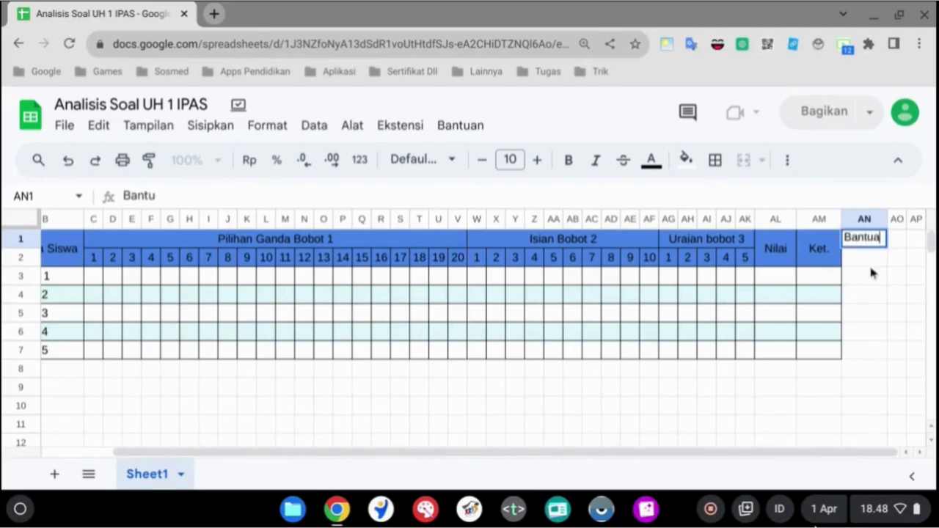
pyautogui.write('n')
pyautogui.moveTo(889, 219); pyautogui.dragTo(899, 219)
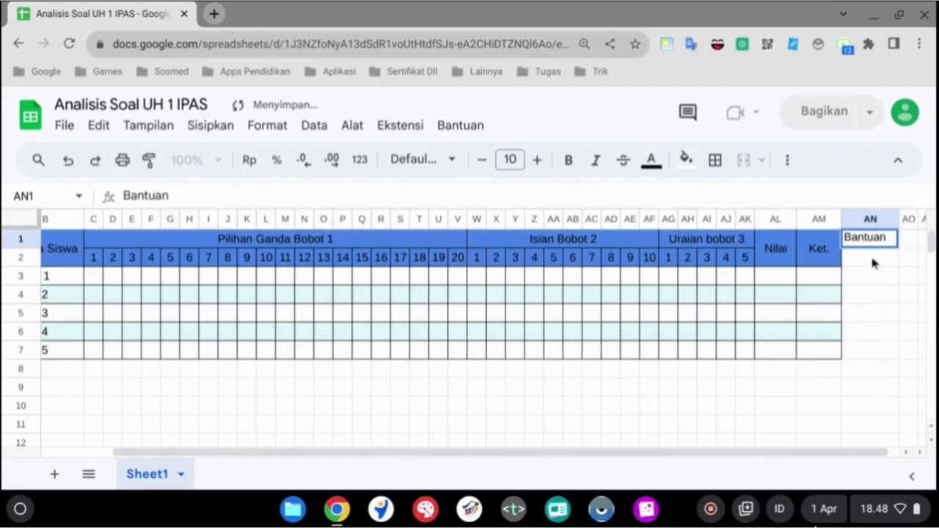
# Enter the label "Jumlah Soal=" in cell AN2.
pyautogui.click(873, 264)
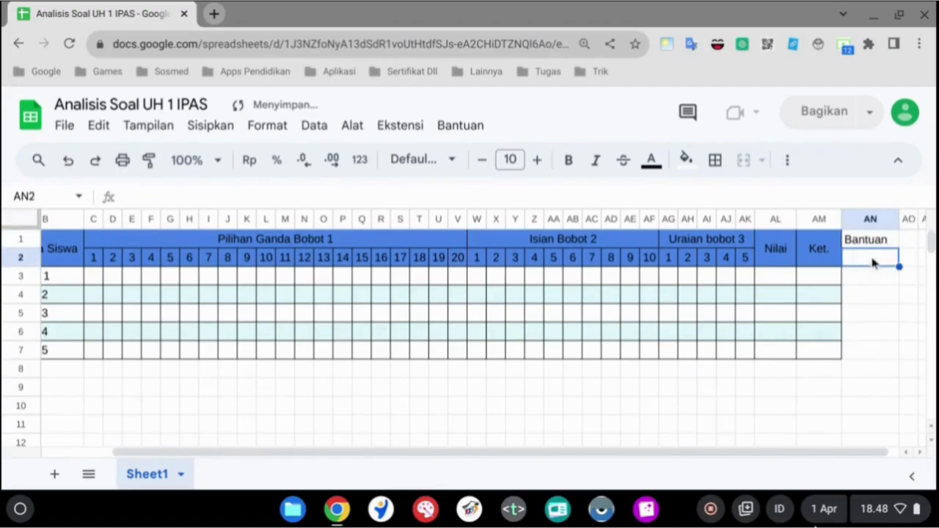
pyautogui.write('u')
pyautogui.press('BackSpace')
pyautogui.press('BackSpace')
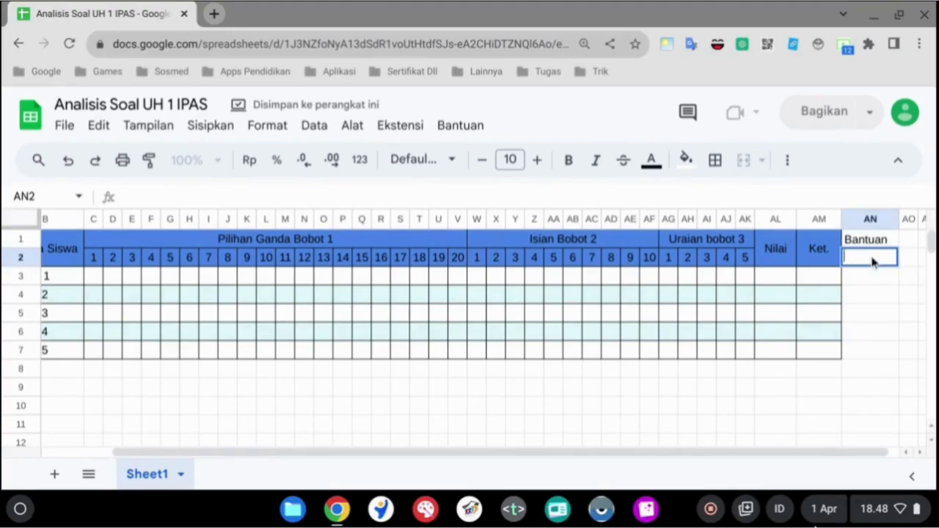
pyautogui.write('Jumlah')
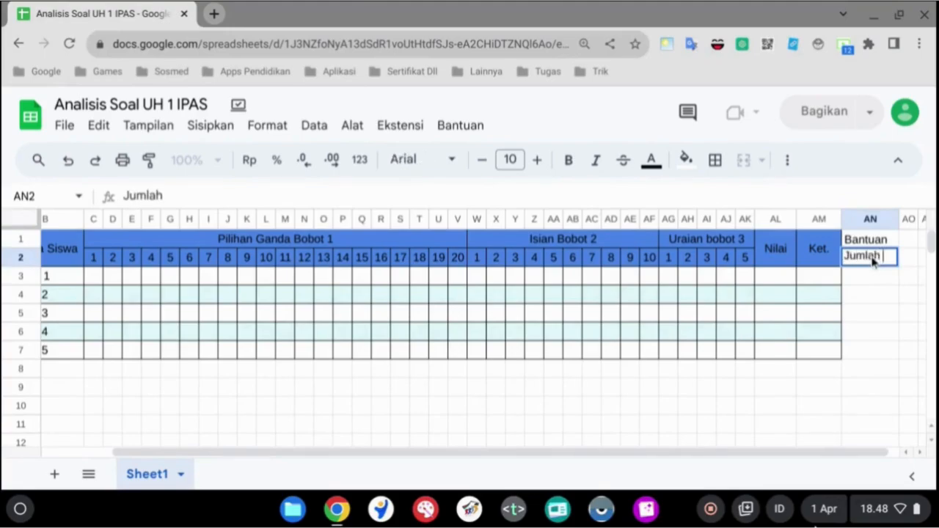
pyautogui.write(' Soal')
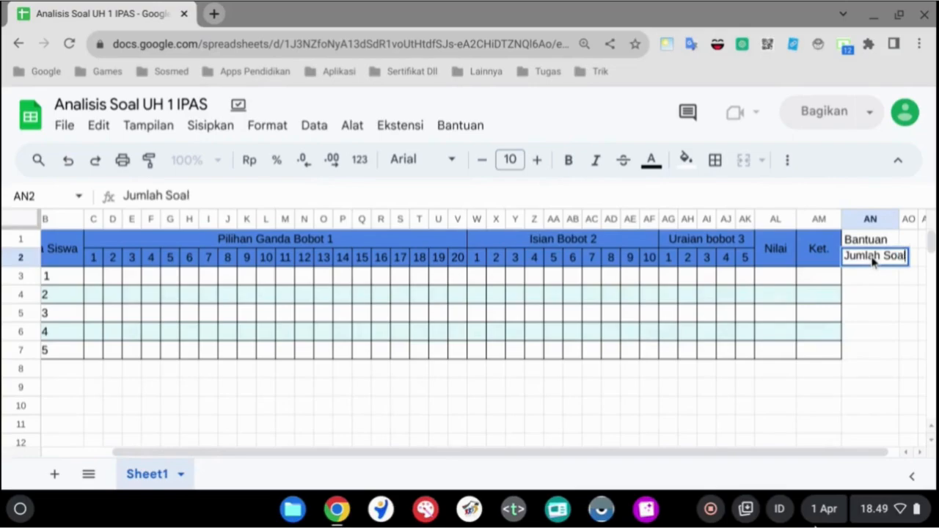
pyautogui.write('=')
pyautogui.press('Tab')
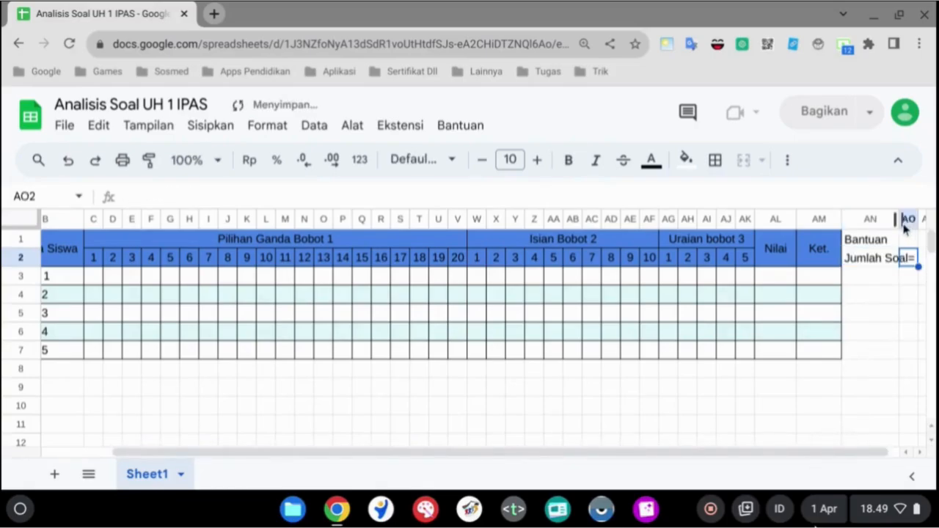
# Widen column AN to fit the "Jumlah Soal=" label and make column AO slightly wider.
pyautogui.moveTo(900, 217); pyautogui.dragTo(922, 219)
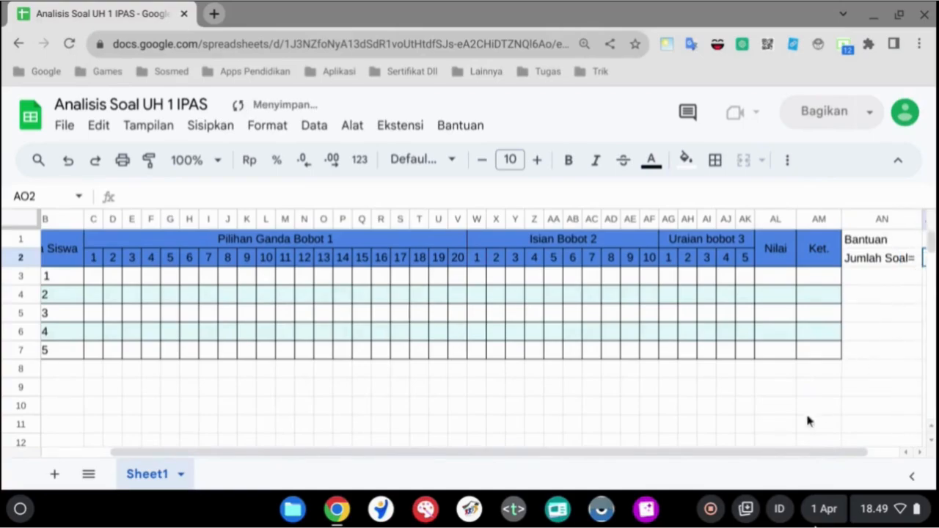
pyautogui.press('Right')
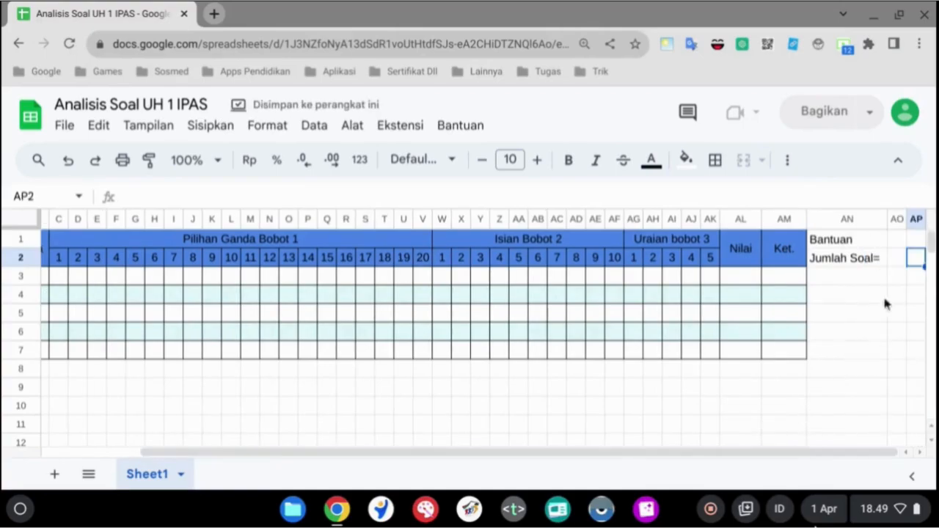
pyautogui.moveTo(907, 219); pyautogui.dragTo(916, 218)
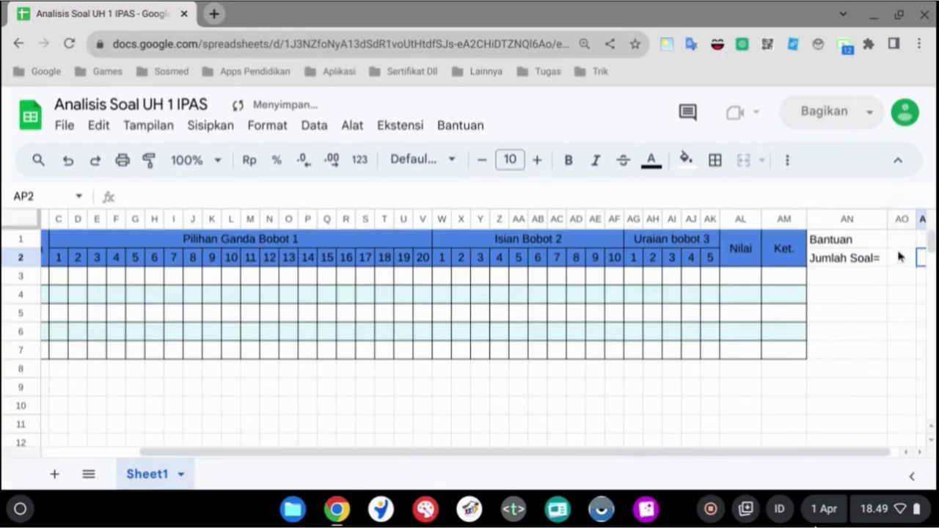
# Enter the formula =sum(C3:AK3) in cell AO2, beside the "Jumlah Soal=" label.
pyautogui.click(895, 262)
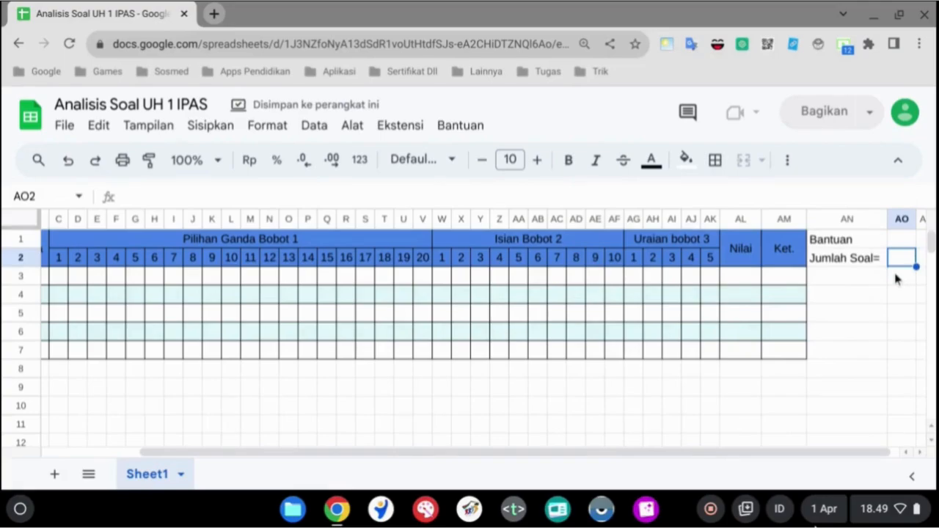
pyautogui.write('=')
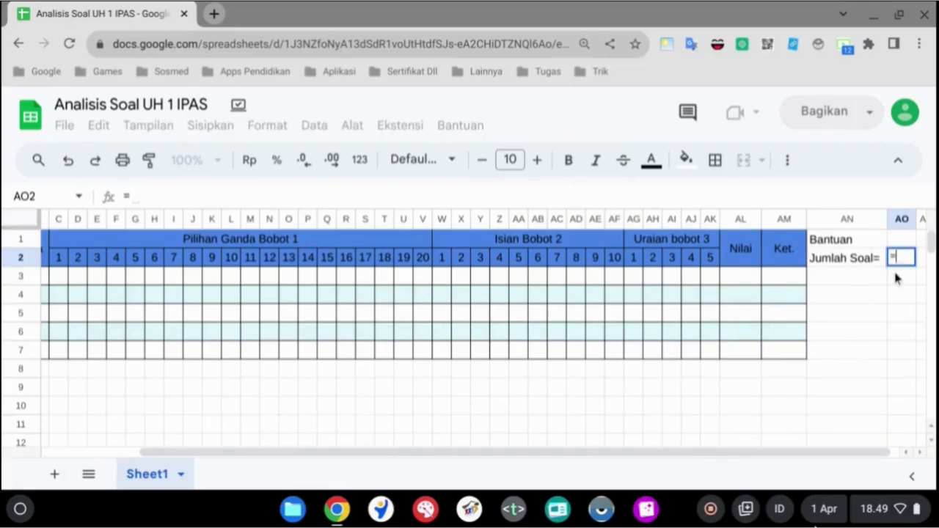
pyautogui.write('sum')
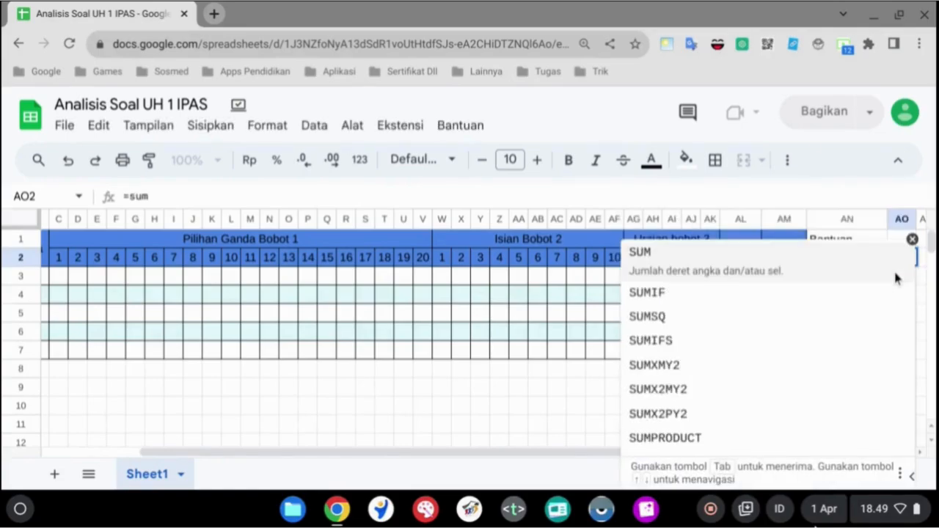
pyautogui.write('(')
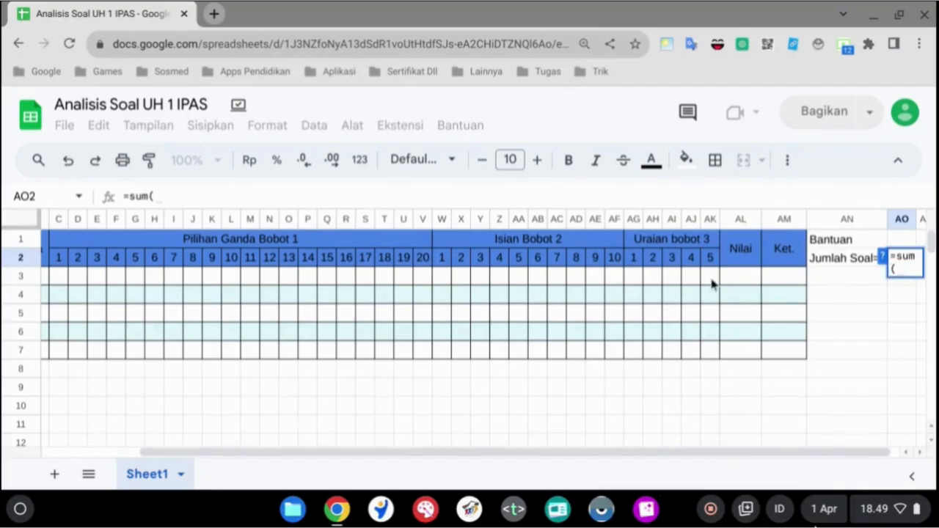
pyautogui.click(63, 280)
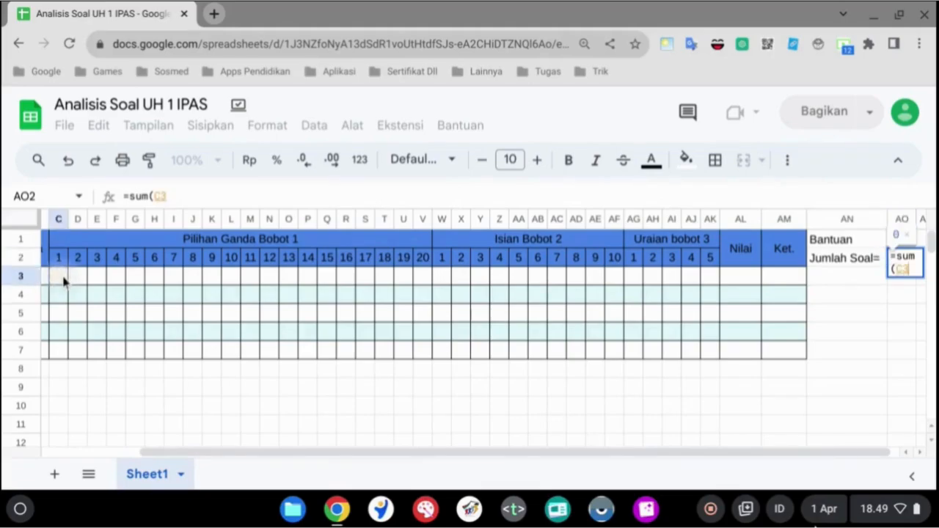
pyautogui.moveTo(64, 281); pyautogui.dragTo(719, 280)
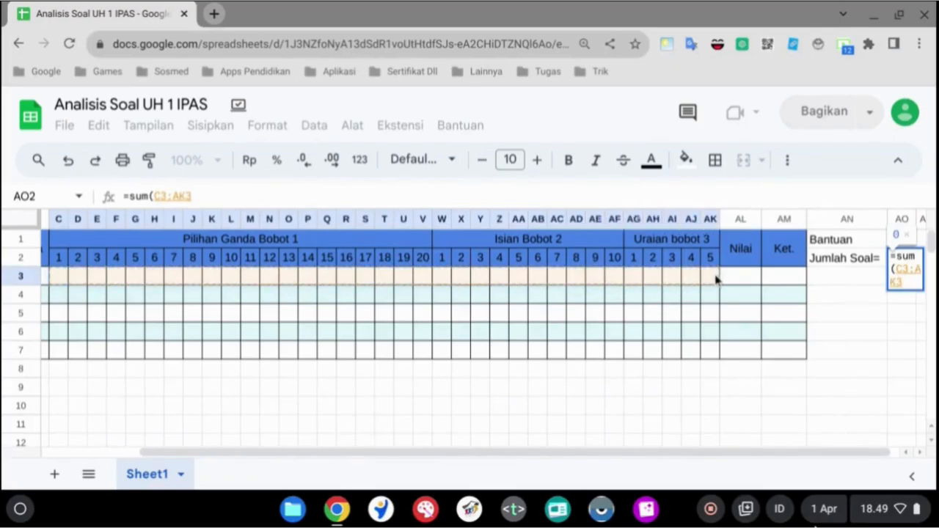
pyautogui.click(220, 192)
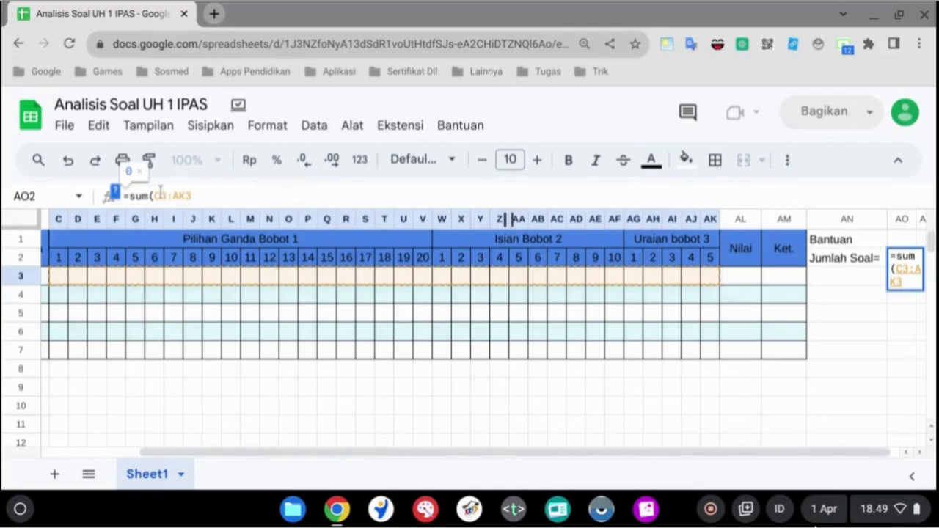
pyautogui.moveTo(153, 195); pyautogui.dragTo(197, 196)
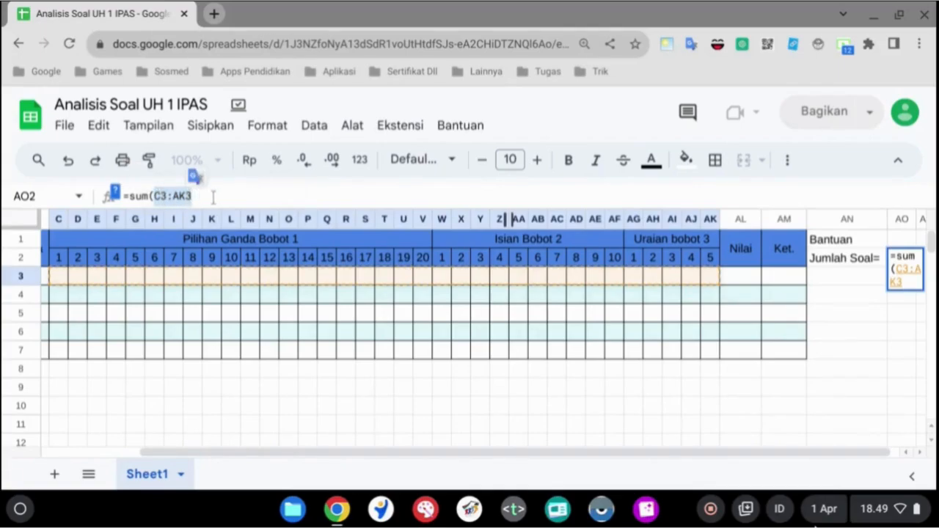
pyautogui.click(214, 195)
pyautogui.write(')')
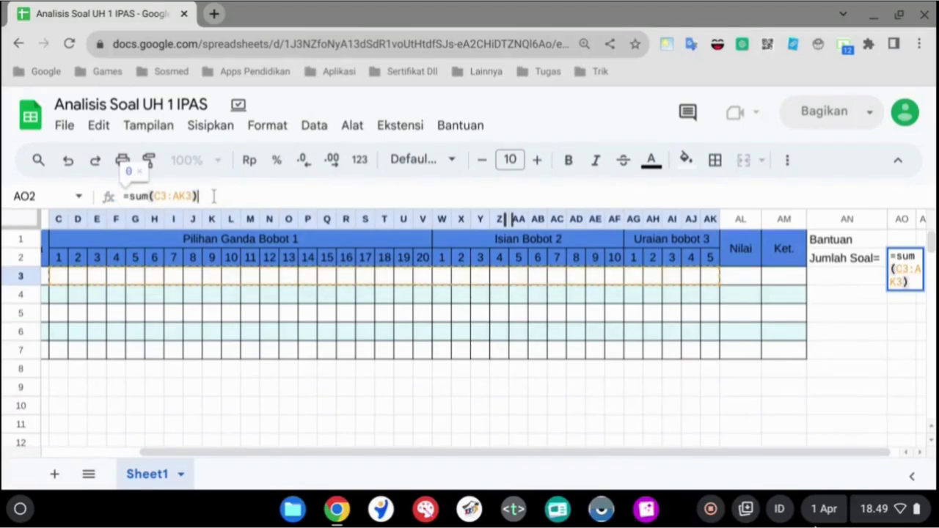
pyautogui.press('Return')
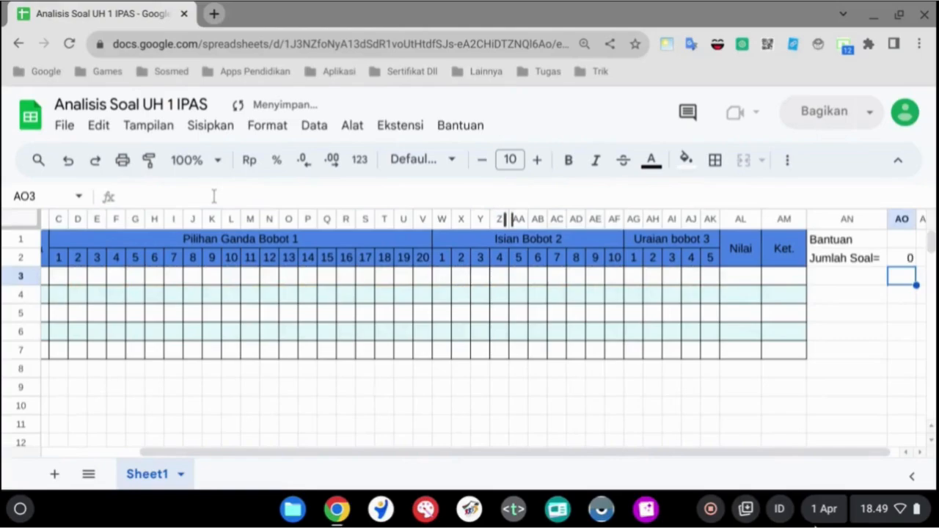
pyautogui.click(906, 260)
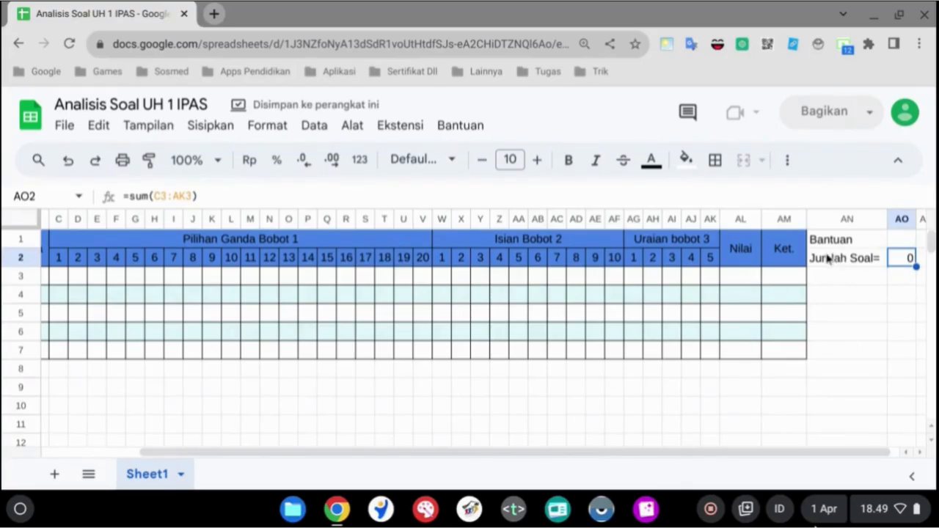
# Enter the label "Jumlah bobot=" in cell AN3, below "Jumlah Soal=".
pyautogui.click(892, 279)
pyautogui.click(839, 282)
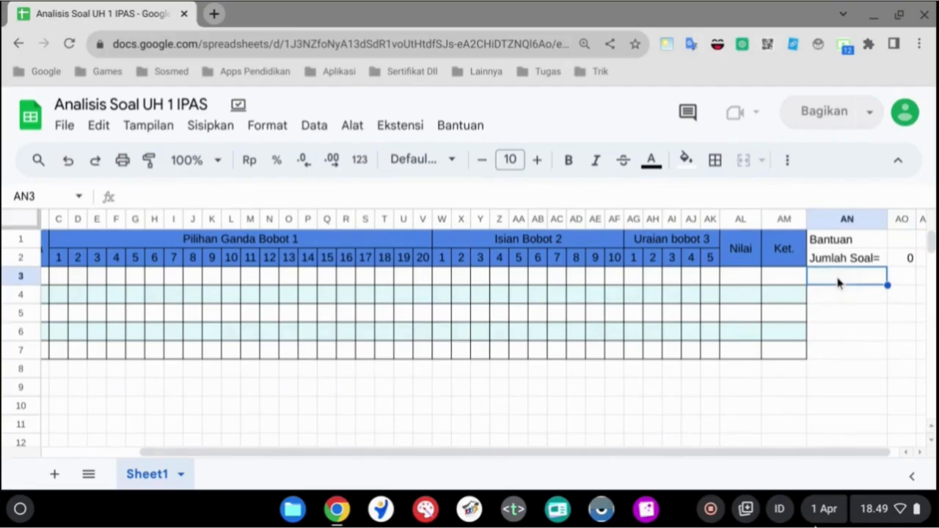
pyautogui.write('Jumlah B')
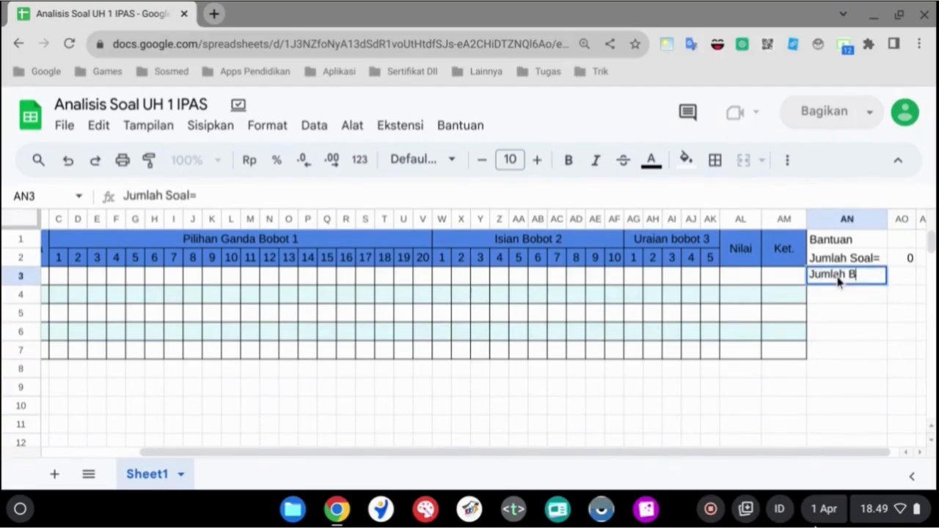
pyautogui.press('BackSpace')
pyautogui.write('b')
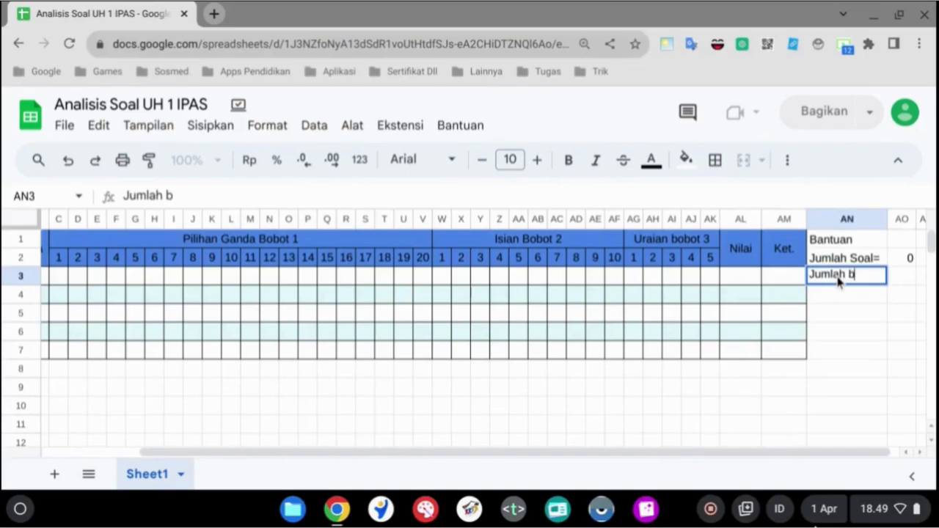
pyautogui.write('obot=')
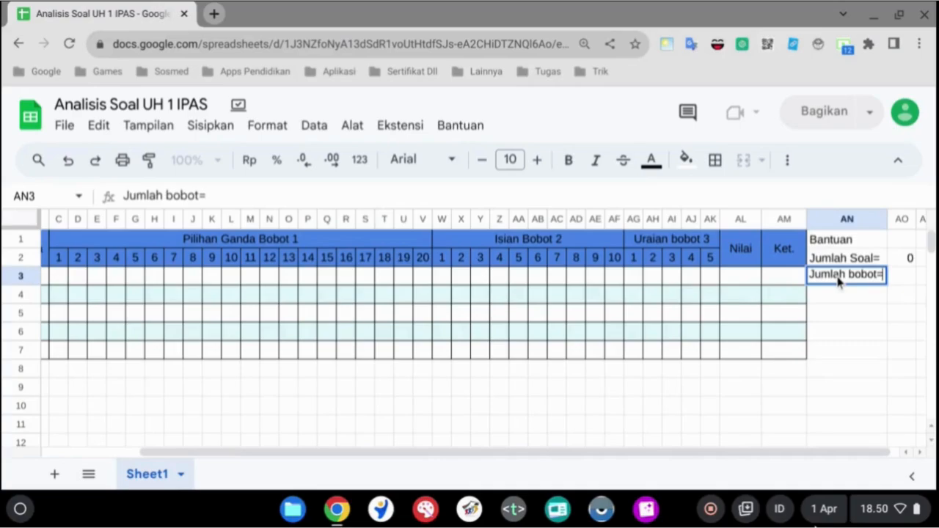
# Apply all borders to cell AO3 beside the "Jumlah bobot=" label and fill it with bright green.
pyautogui.click(896, 277)
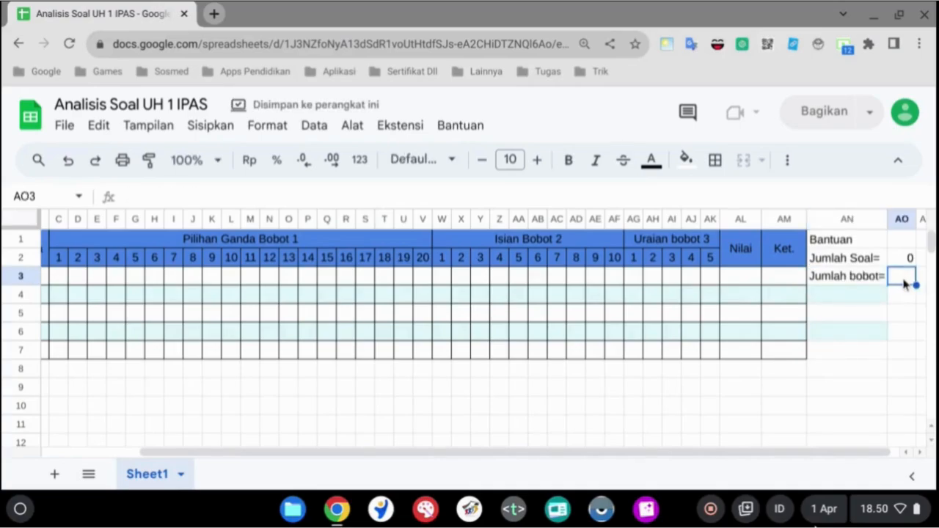
pyautogui.click(714, 160)
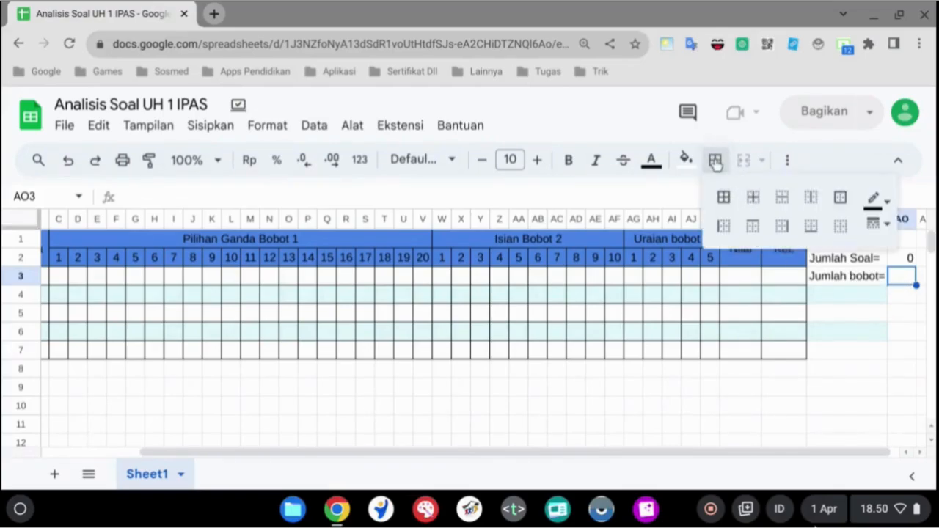
pyautogui.click(724, 195)
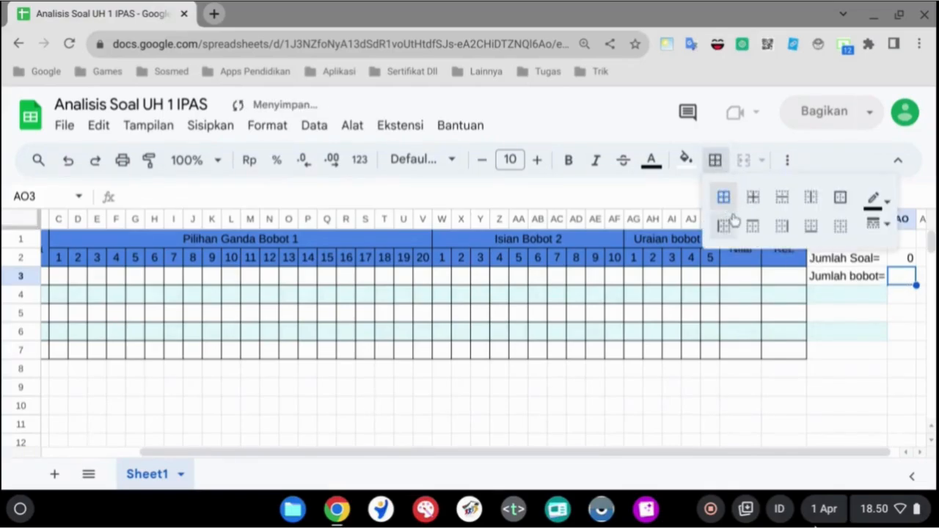
pyautogui.click(851, 339)
pyautogui.click(904, 279)
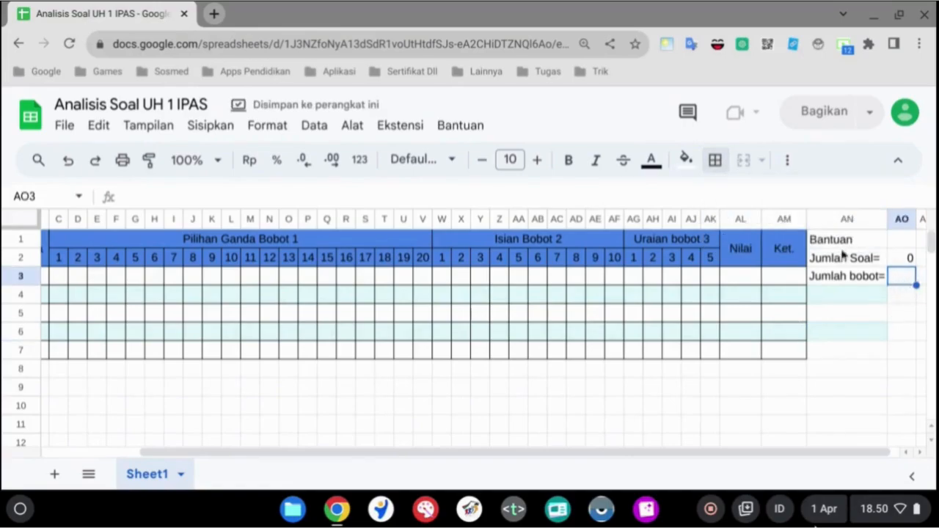
pyautogui.click(687, 160)
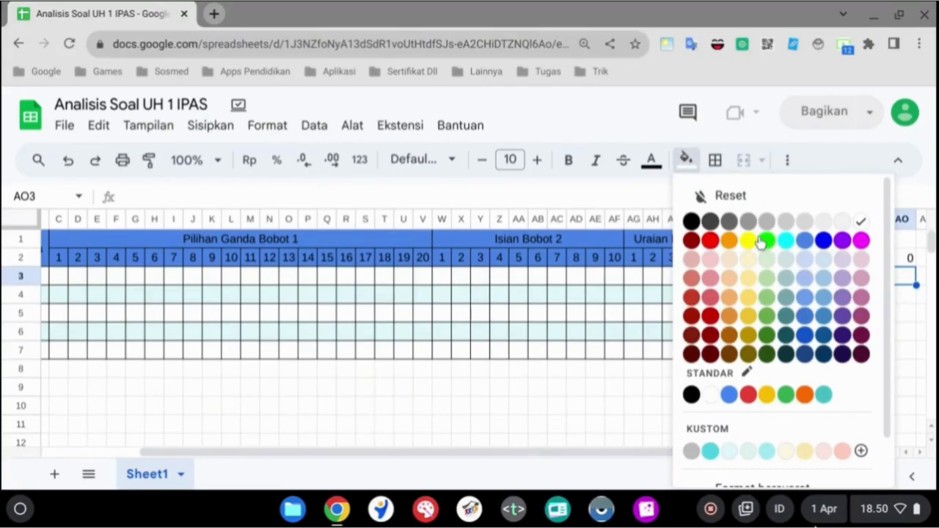
pyautogui.click(766, 242)
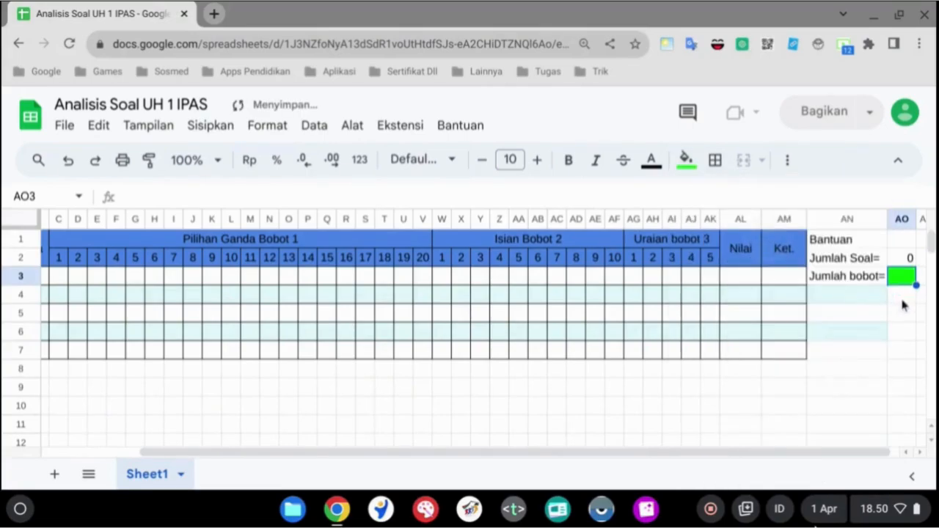
pyautogui.click(902, 291)
pyautogui.click(905, 276)
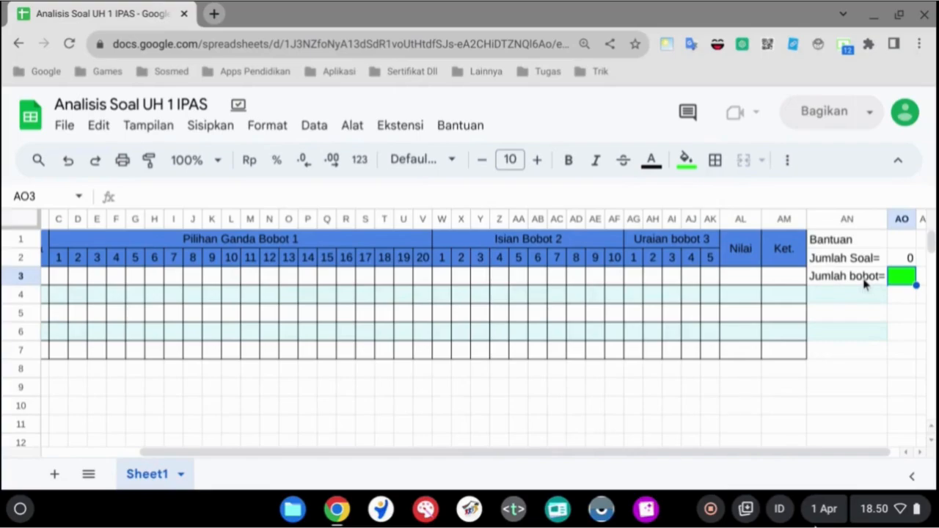
# Enter the score 1 for all 20 Pilihan Ganda items in row 3, cells C3 to V3.
pyautogui.click(65, 278)
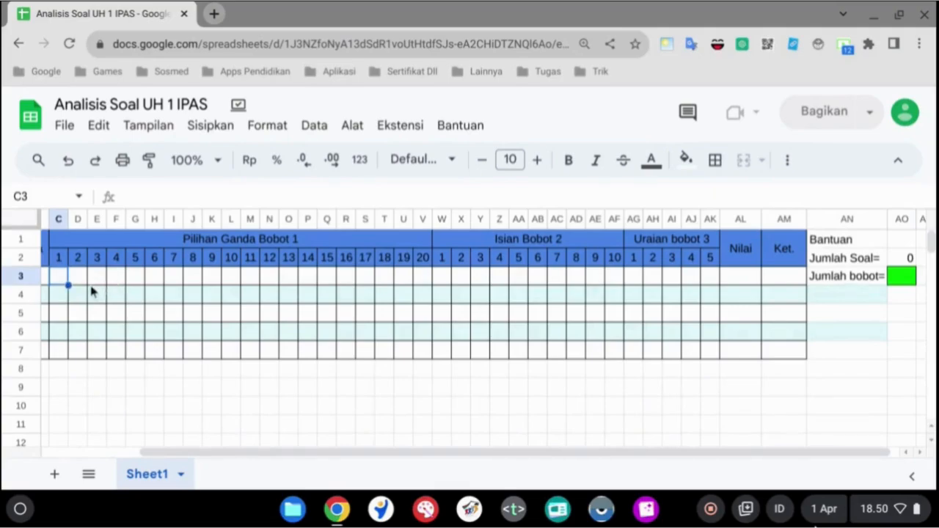
pyautogui.write('1')
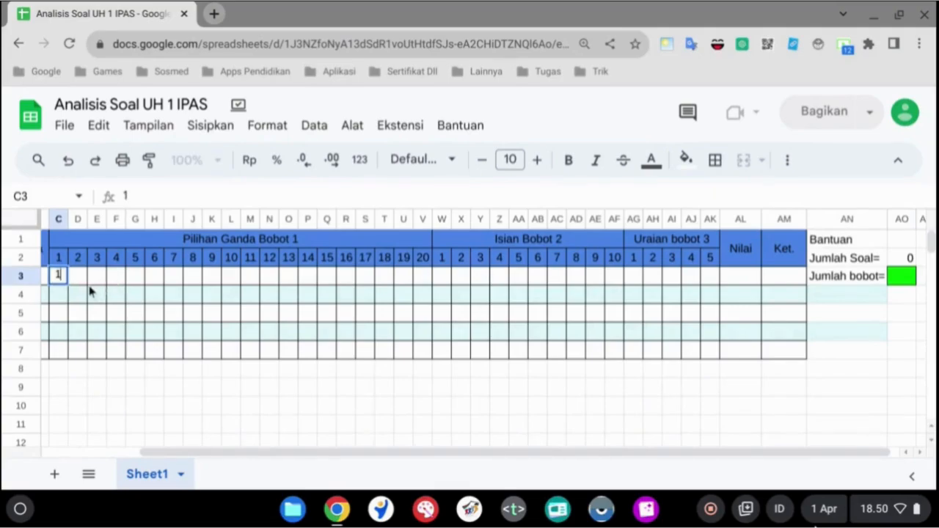
pyautogui.press('Tab')
pyautogui.write('1')
pyautogui.press('Tab')
pyautogui.write('1')
pyautogui.press('Tab')
pyautogui.write('1\t1')
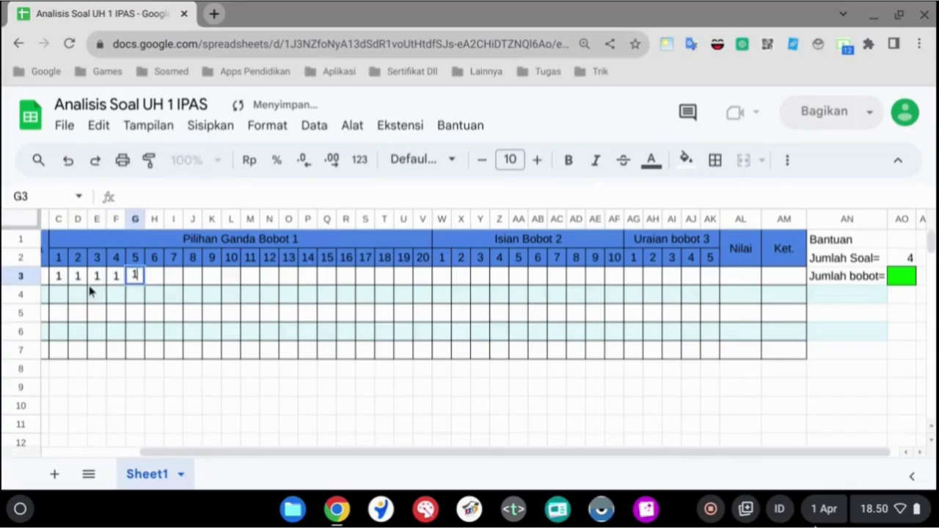
pyautogui.write('\t1\t1\t1\t1')
pyautogui.press('Tab')
pyautogui.write('1')
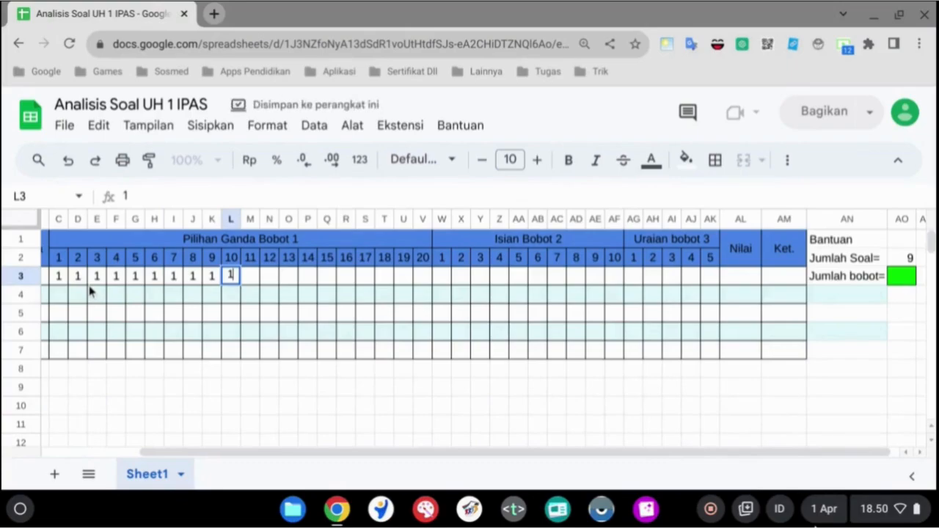
pyautogui.press('Tab')
pyautogui.write('1\t')
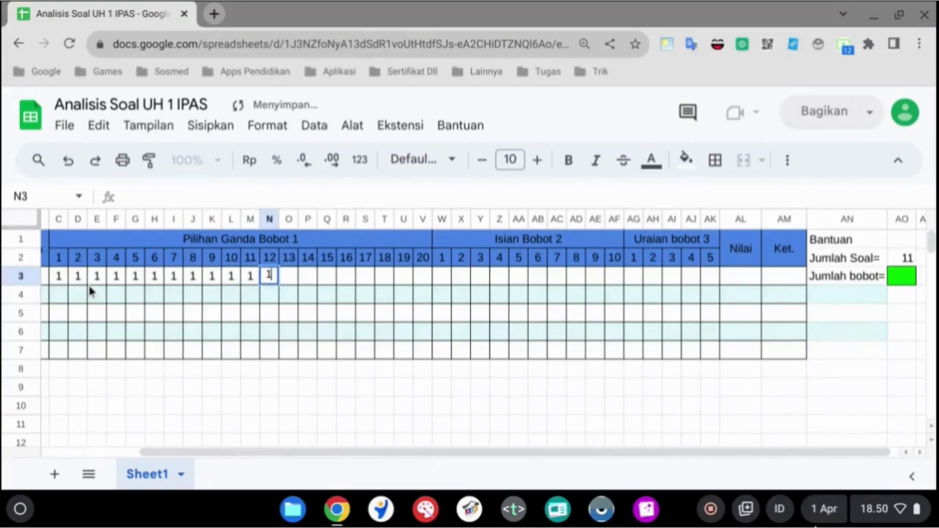
pyautogui.write('1\t1\t1\t1\t1\t')
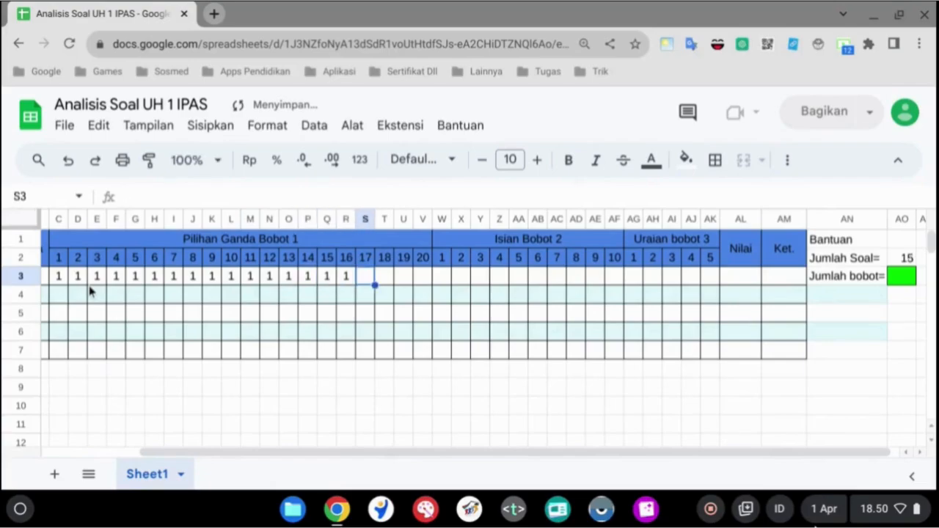
pyautogui.write('1\t1\t1\t1')
pyautogui.press('Tab')
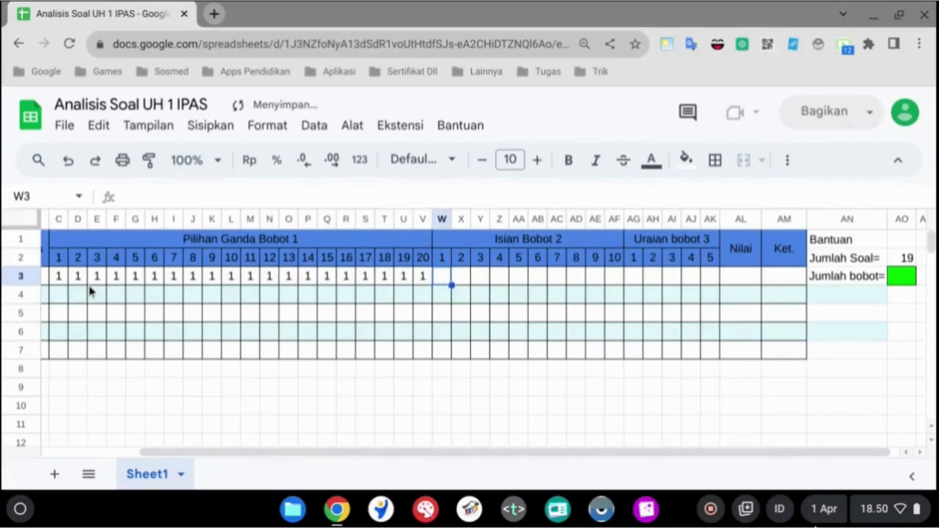
# Enter the score 2 for all ten Isian items in row 3, cells W3 to AF3.
pyautogui.write('2')
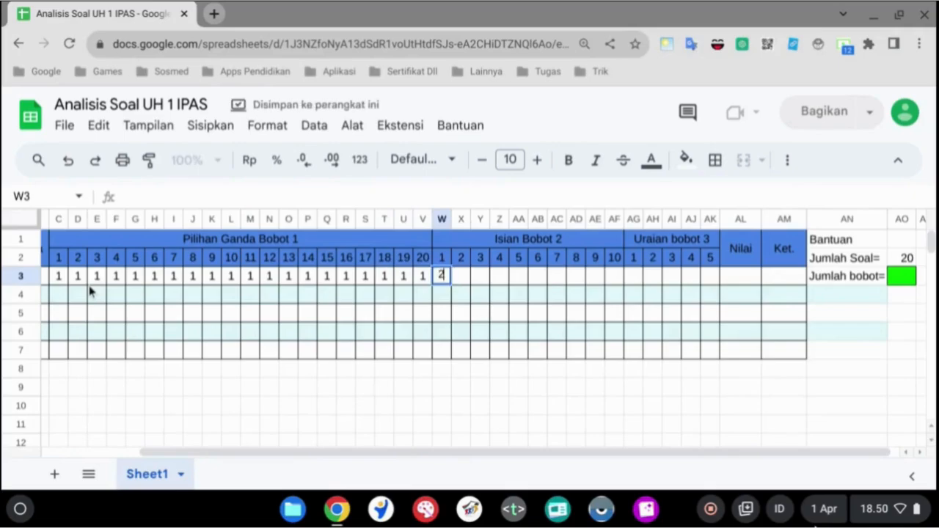
pyautogui.press('Tab')
pyautogui.write('2')
pyautogui.press('Tab')
pyautogui.write('2')
pyautogui.press('Tab')
pyautogui.write('2')
pyautogui.press('Tab')
pyautogui.write('2\t')
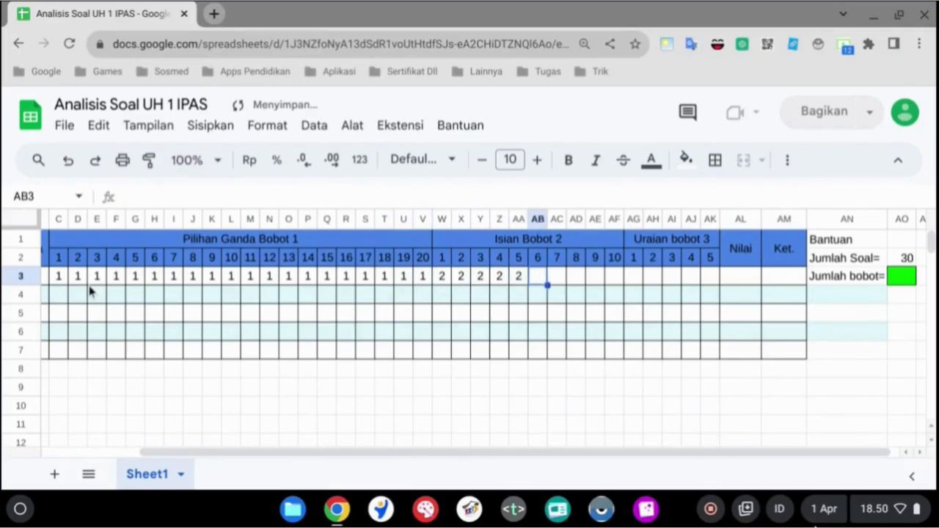
pyautogui.write('2\t2\t2\t2')
pyautogui.press('Tab')
pyautogui.write('2')
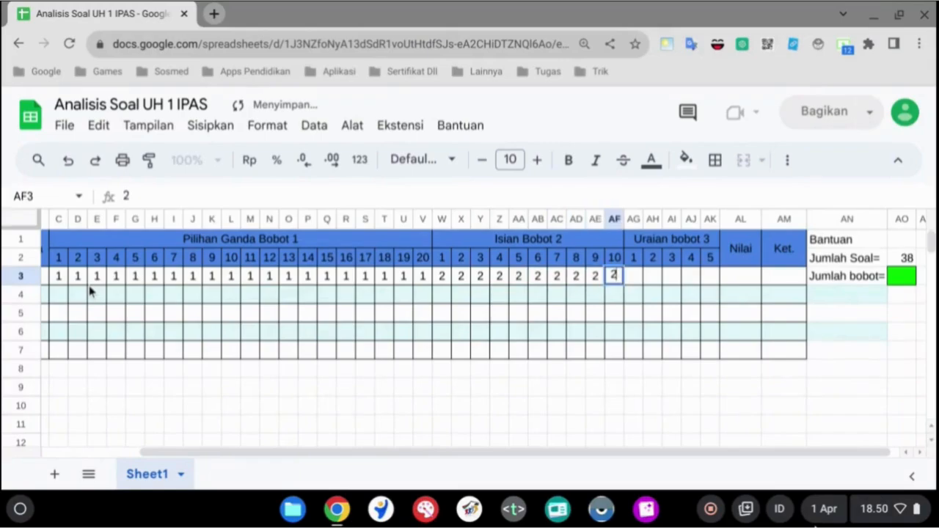
# Enter the score 3 for all five Uraian items in row 3, cells AG3 to AK3.
pyautogui.press('Tab')
pyautogui.write('3')
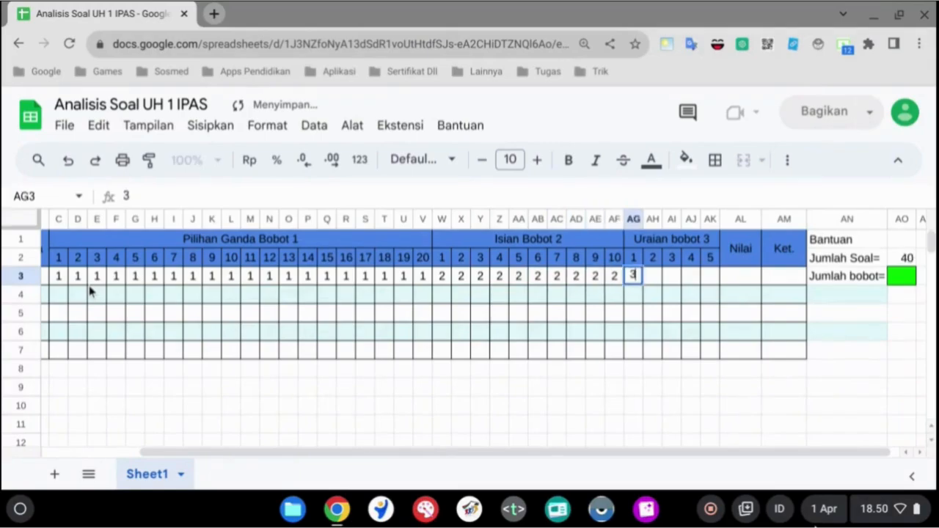
pyautogui.write('\t3\t3\t3\t3')
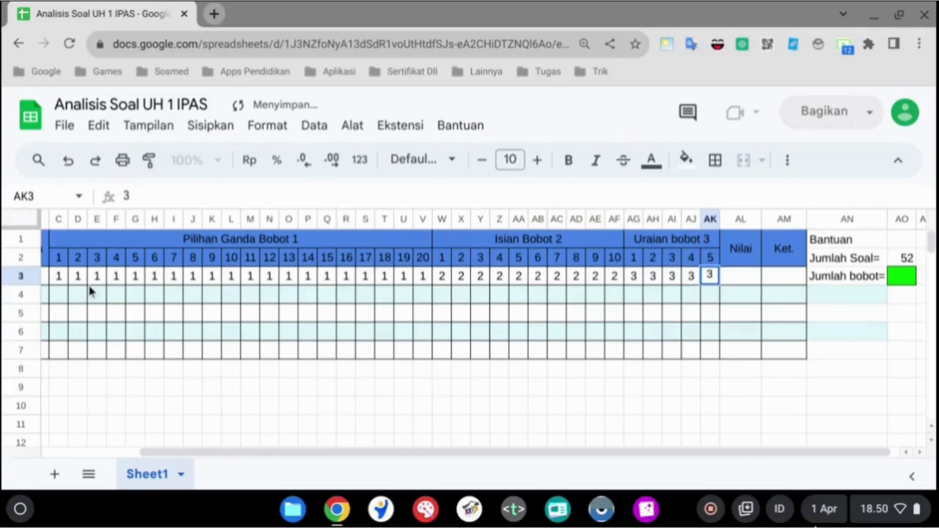
pyautogui.press('Tab')
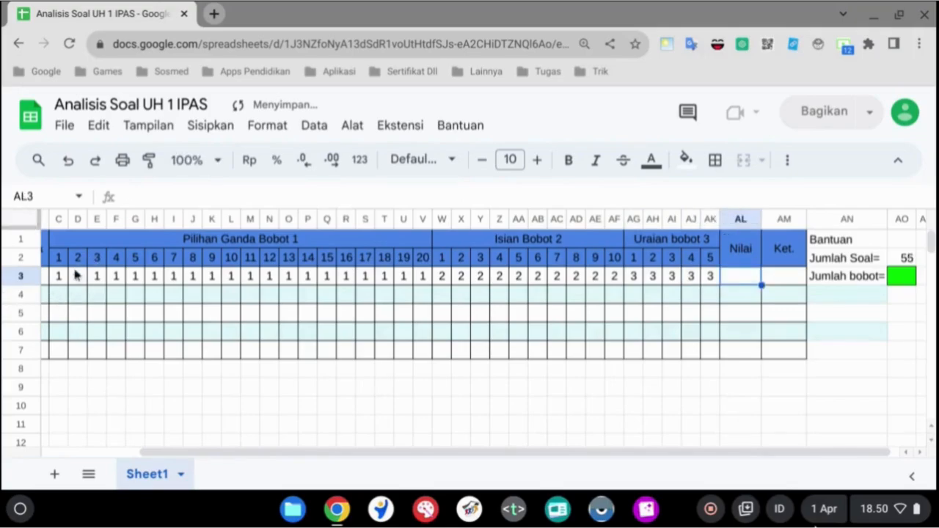
pyautogui.click(421, 264)
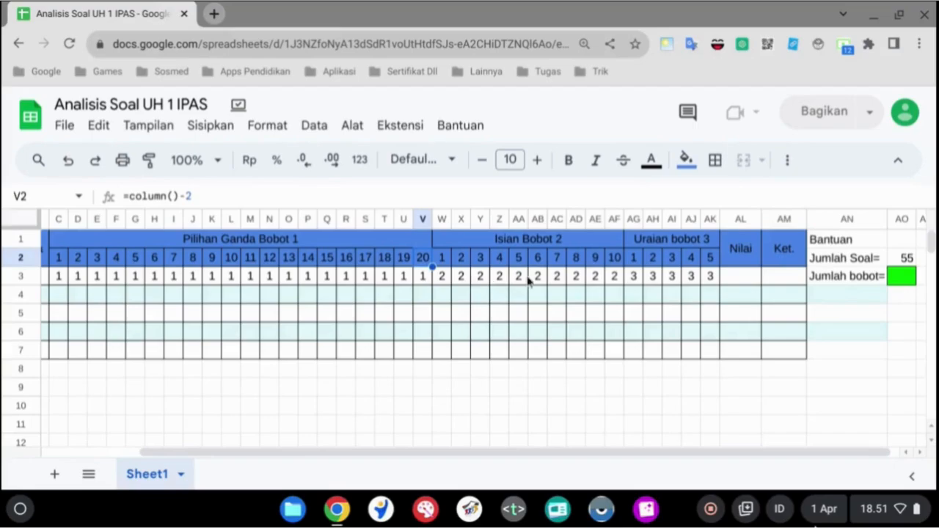
pyautogui.click(449, 277)
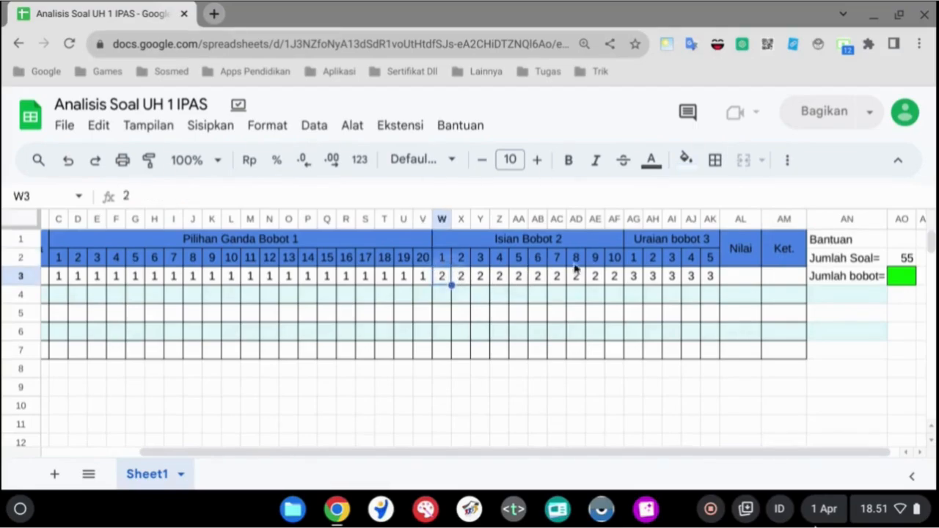
pyautogui.click(613, 259)
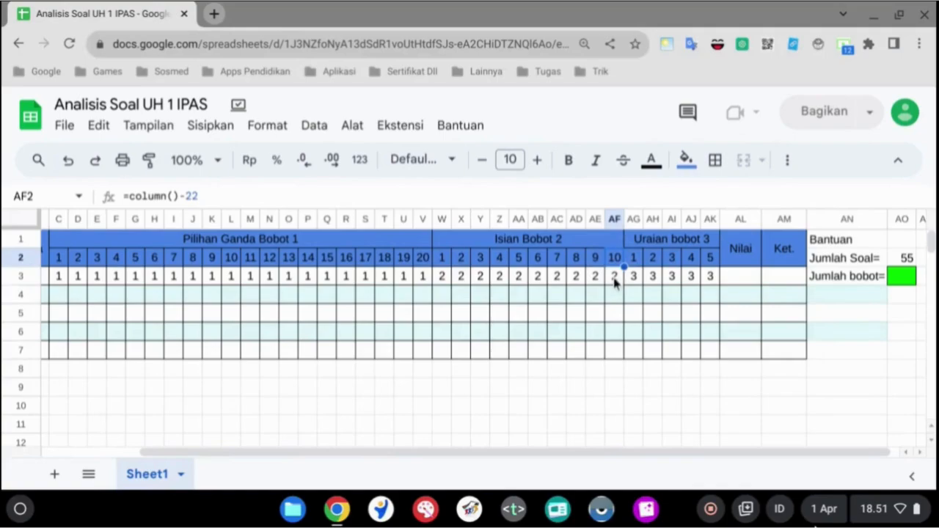
pyautogui.click(634, 278)
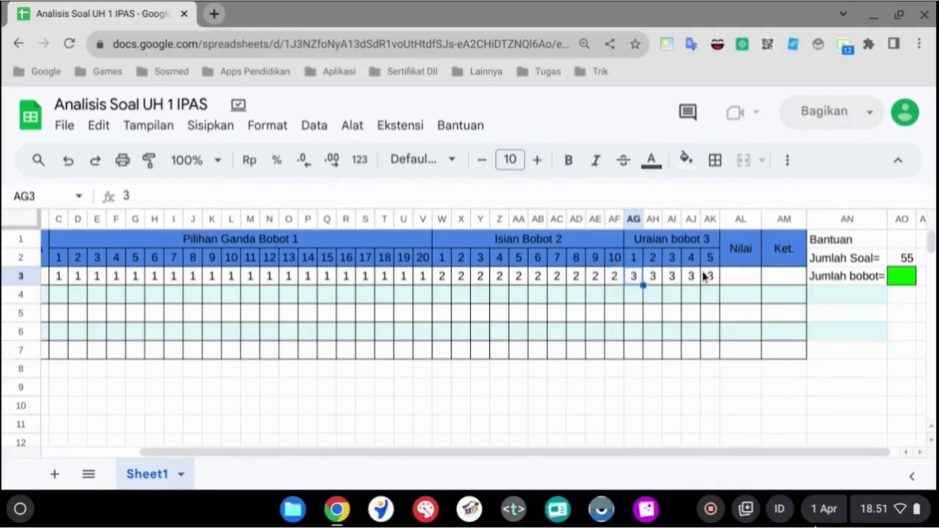
pyautogui.click(900, 276)
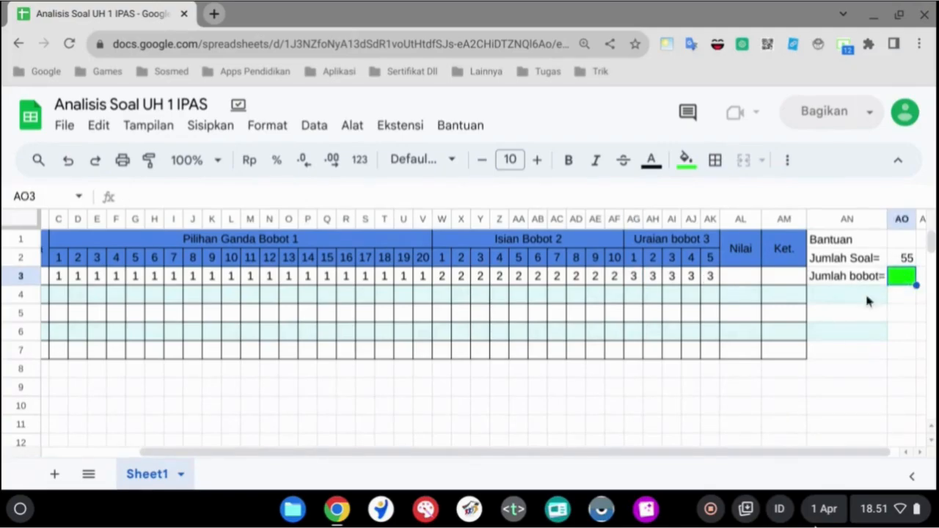
pyautogui.click(636, 280)
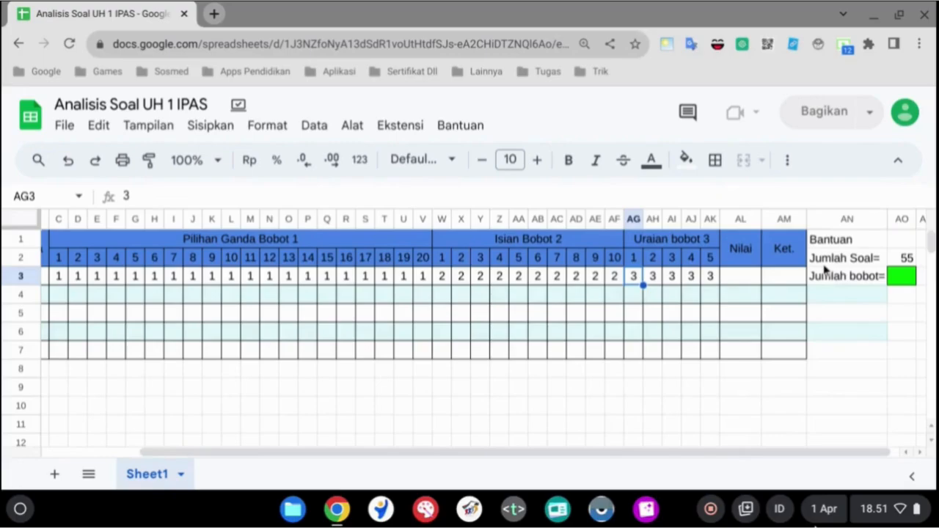
# Change the "Jumlah Soal=" formula in cell AO2 to =COUNTA(C3:AK3) so it counts the items.
pyautogui.click(903, 259)
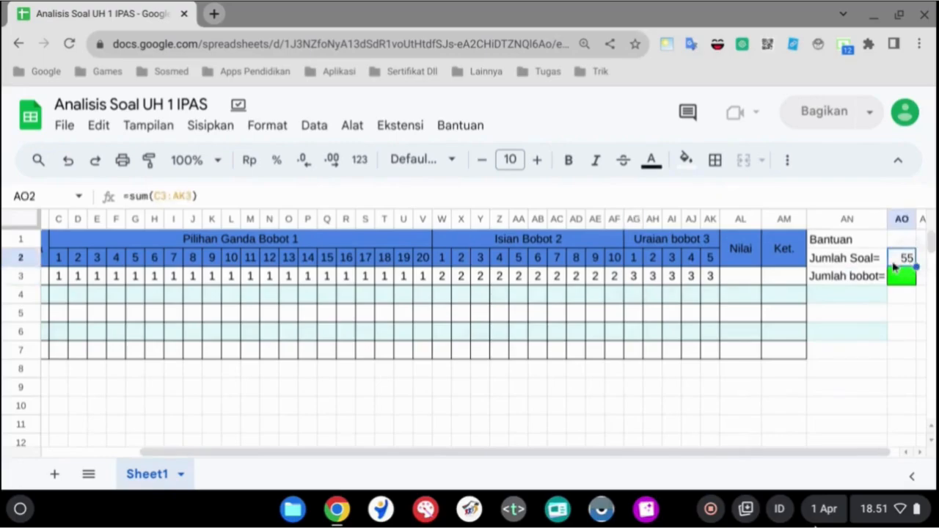
pyautogui.doubleClick(140, 197)
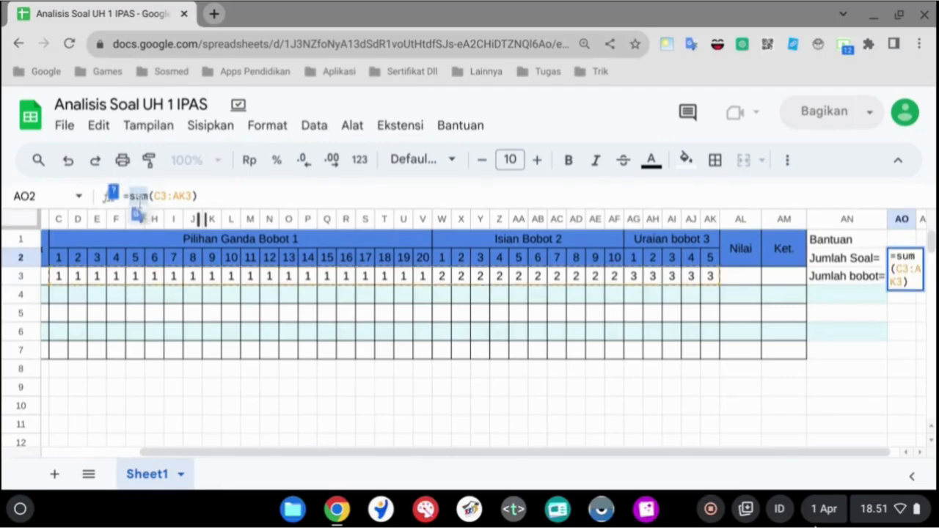
pyautogui.write('count')
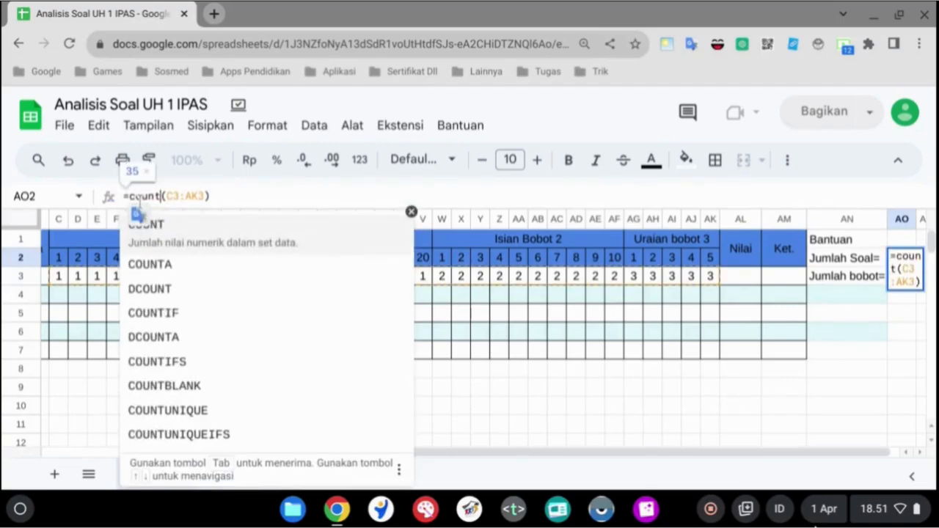
pyautogui.write('a')
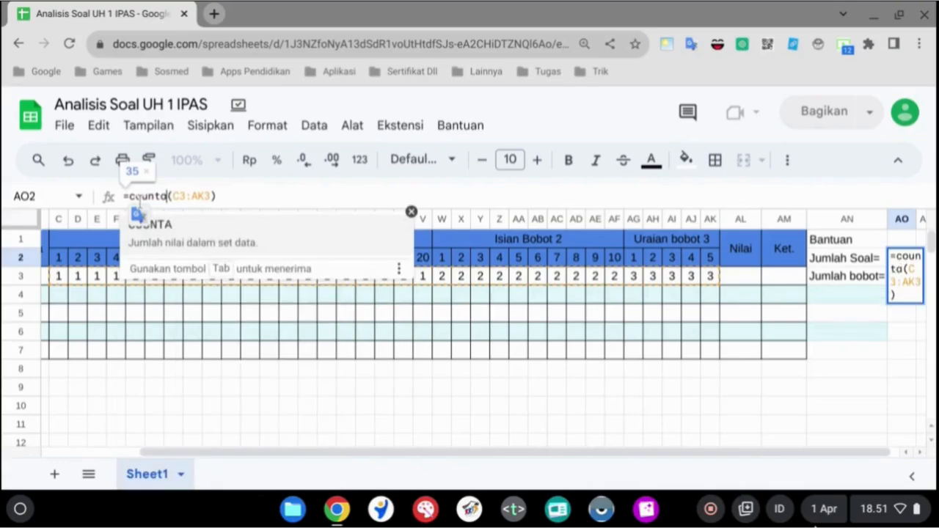
pyautogui.press('Tab')
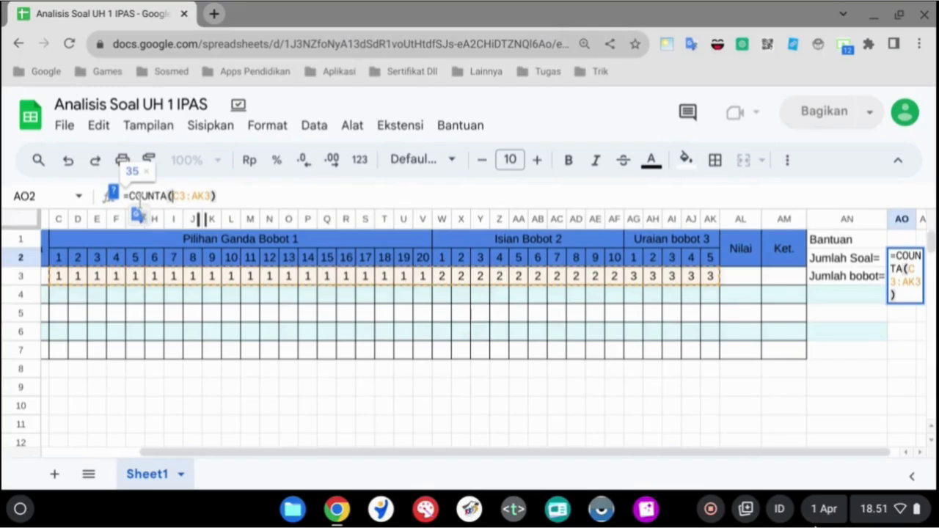
pyautogui.press('Return')
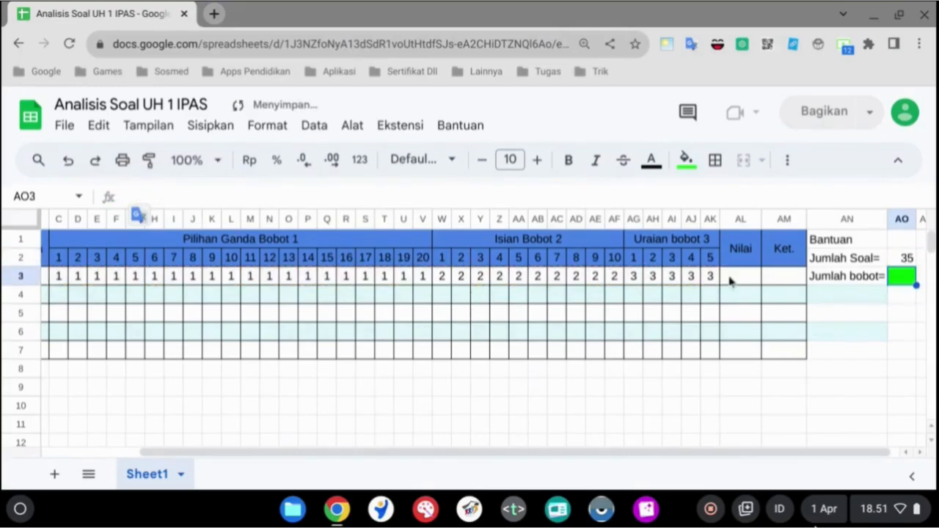
pyautogui.click(905, 258)
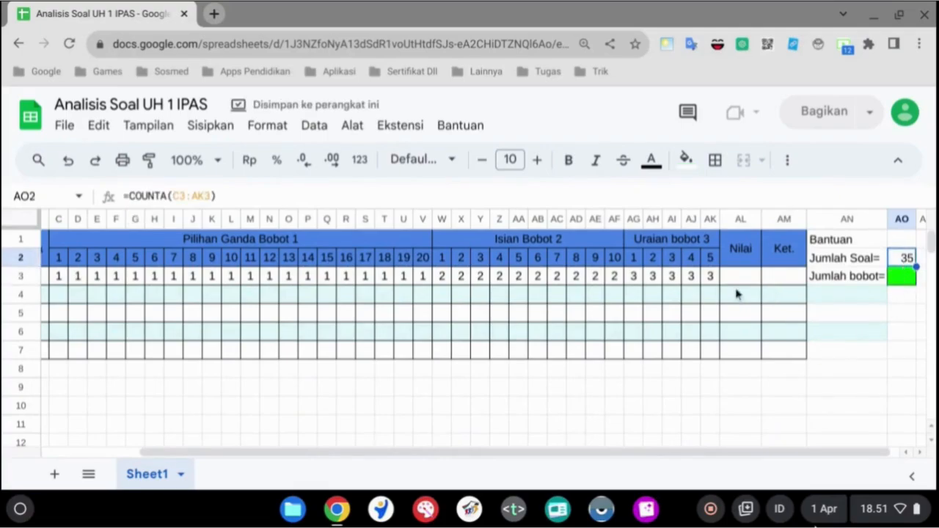
# Enter 55 as the total weight in cell AO3 beside the "Jumlah bobot=" label.
pyautogui.click(893, 279)
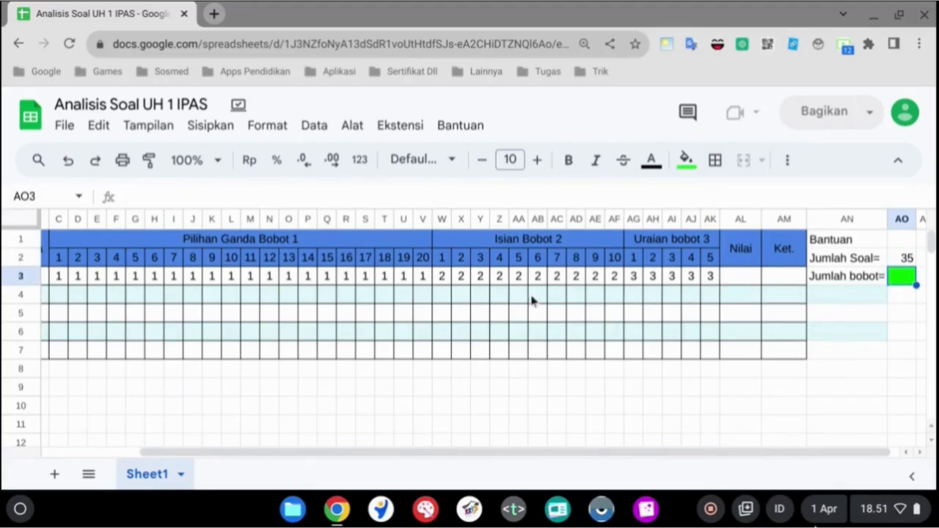
pyautogui.click(423, 263)
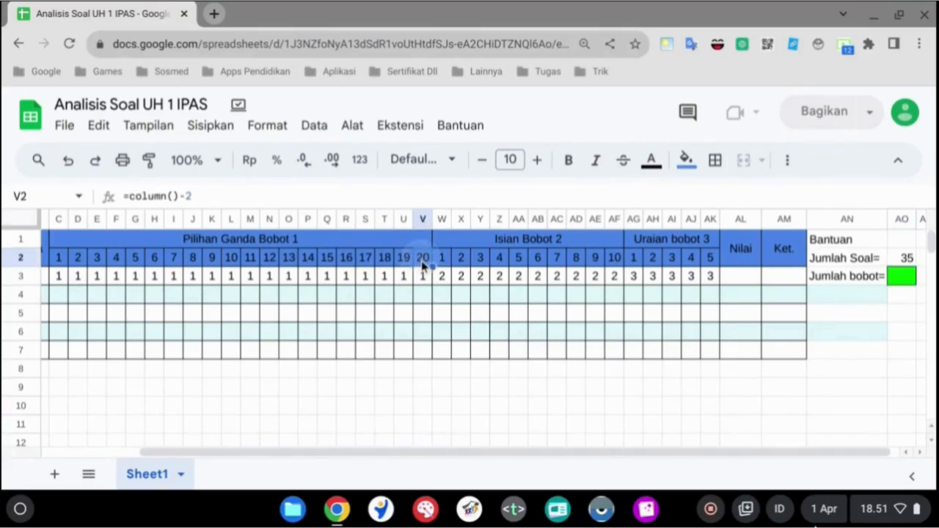
pyautogui.click(614, 262)
pyautogui.click(710, 262)
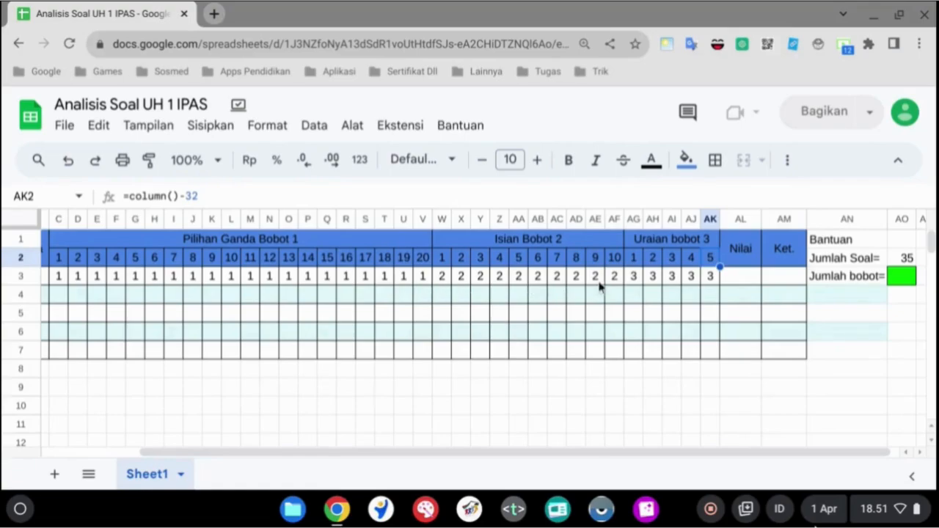
pyautogui.click(908, 277)
pyautogui.write('55')
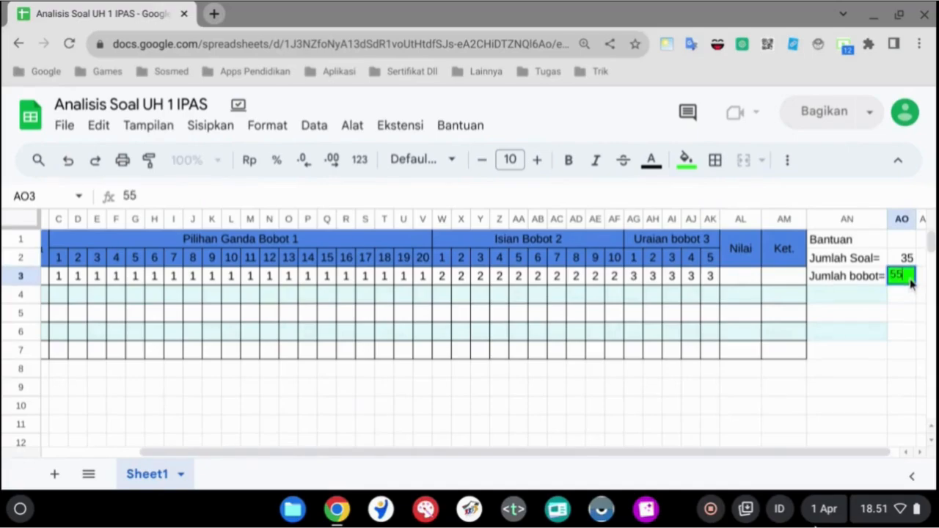
pyautogui.press('Return')
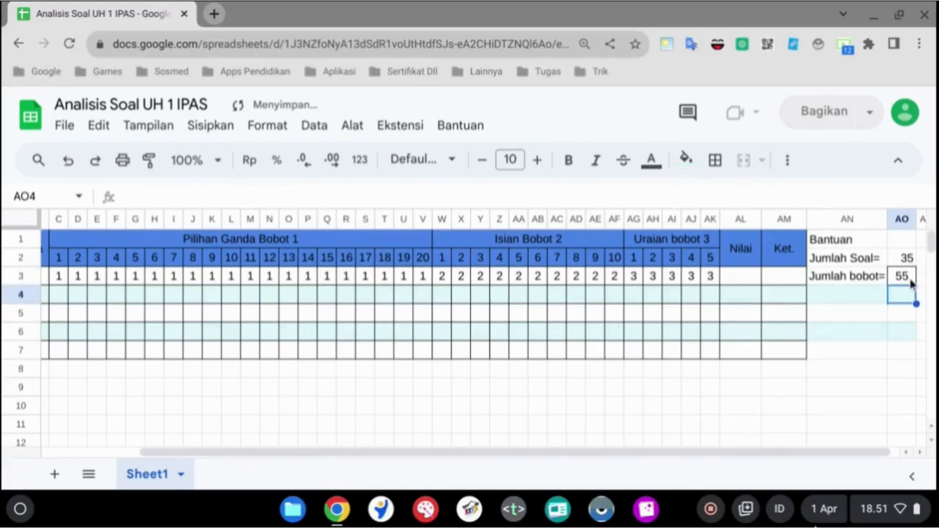
# Fill the total weight cell AO3 with bright green again.
pyautogui.click(909, 317)
pyautogui.click(911, 281)
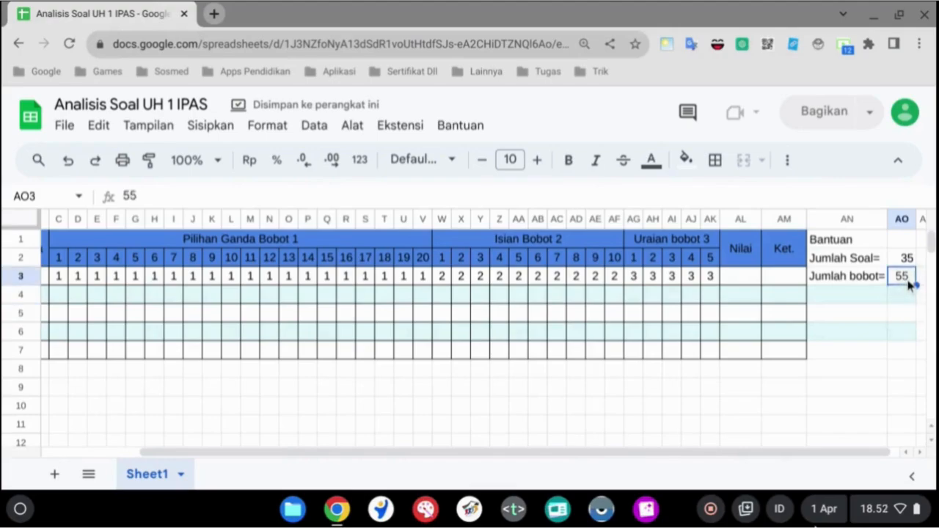
pyautogui.click(685, 160)
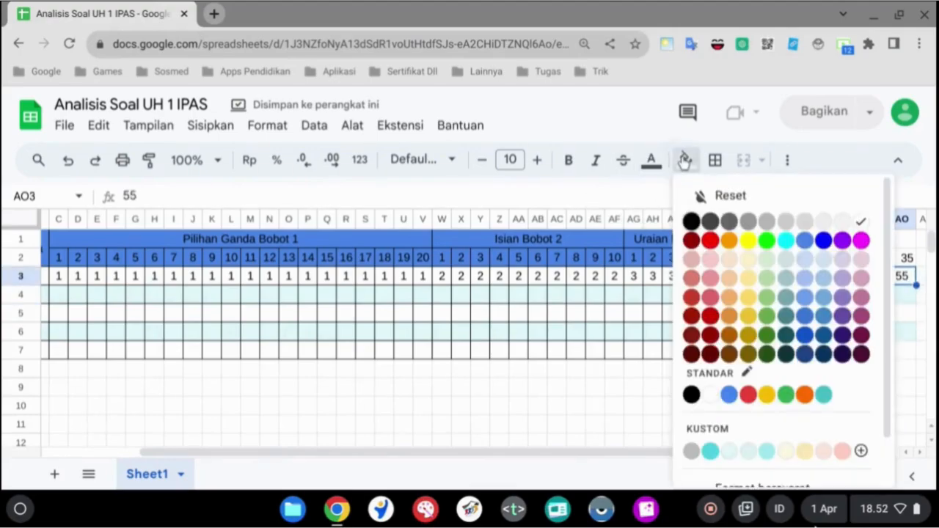
pyautogui.click(766, 240)
pyautogui.click(895, 317)
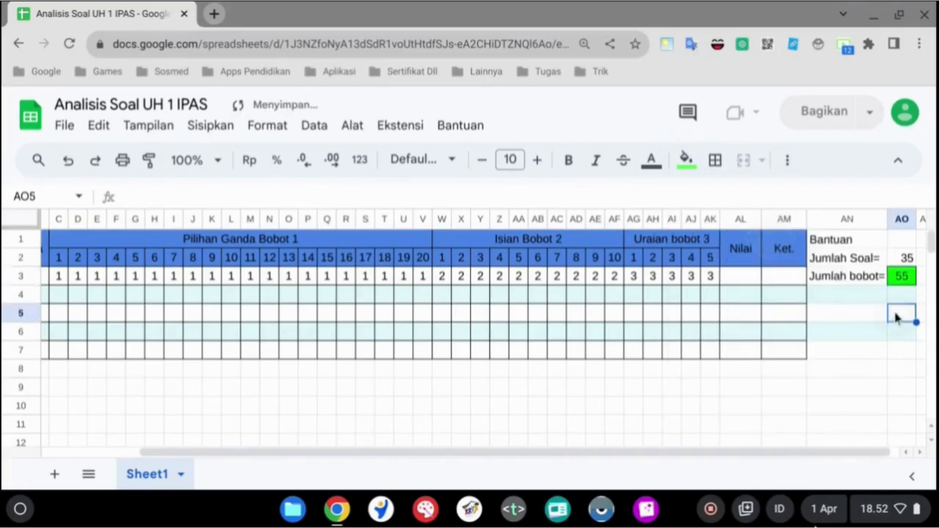
# Enter the formula =sum(C3:AK3) in cell AL3 under "Nilai" to add up the row's item scores.
pyautogui.click(899, 276)
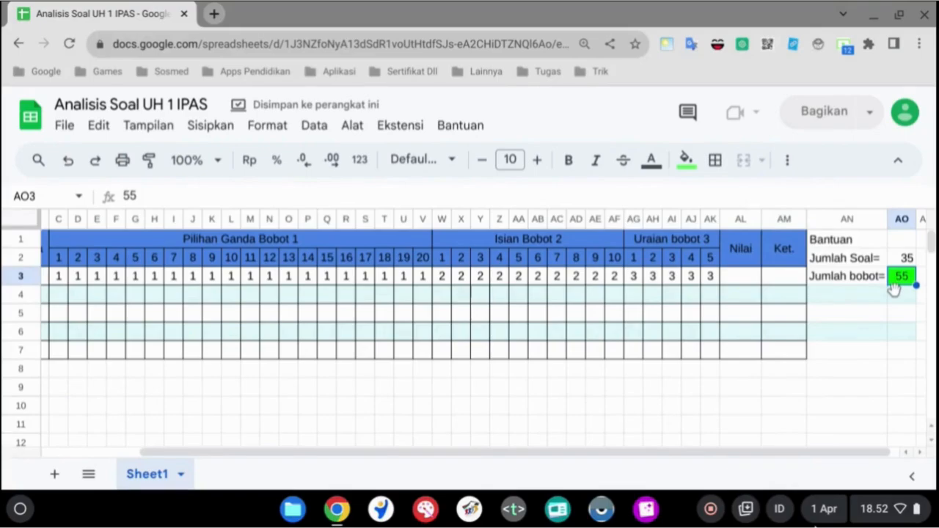
pyautogui.click(741, 283)
pyautogui.write('=')
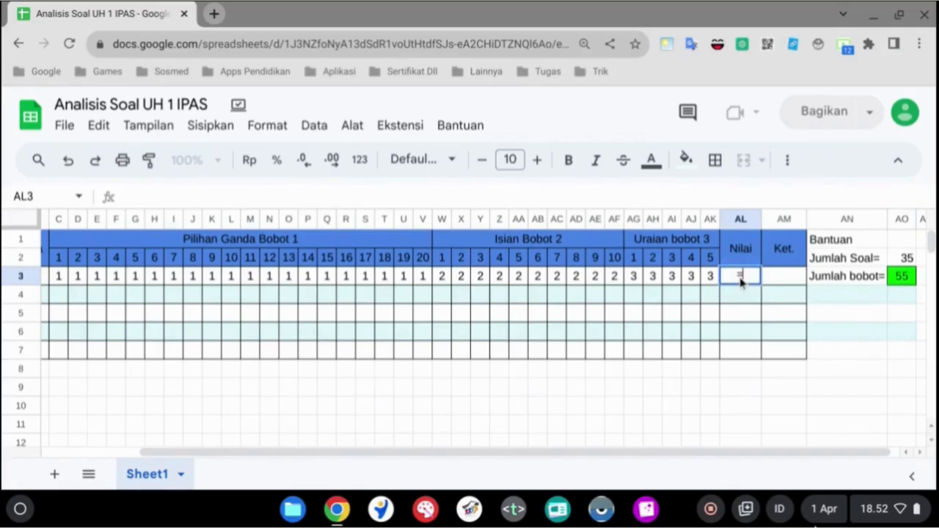
pyautogui.write('s')
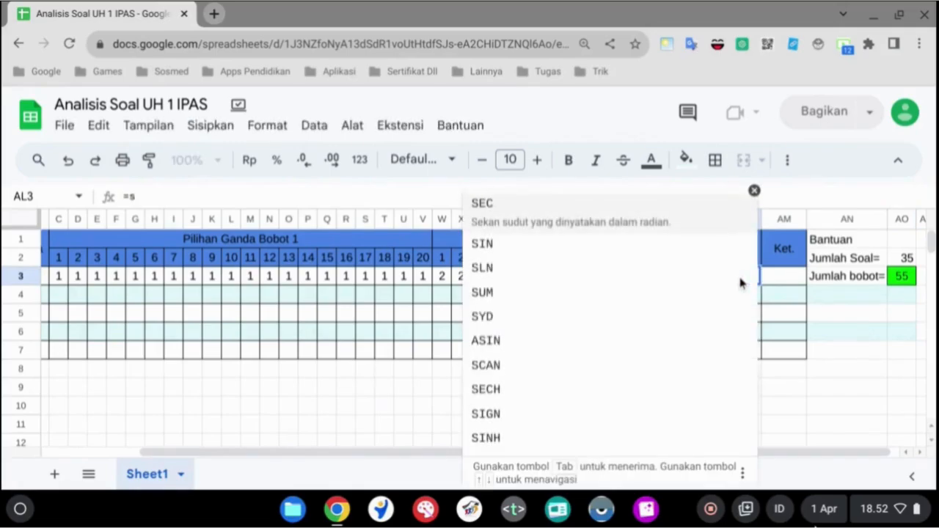
pyautogui.write('um')
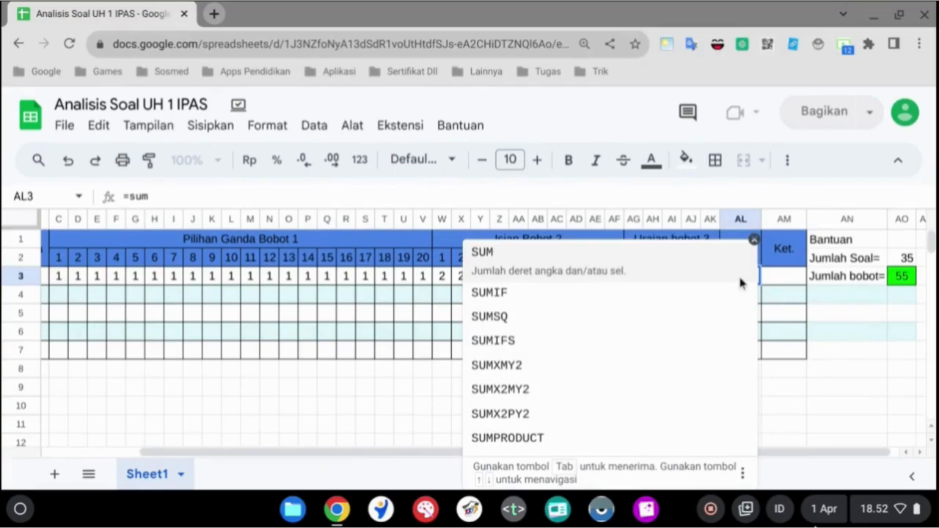
pyautogui.write('(')
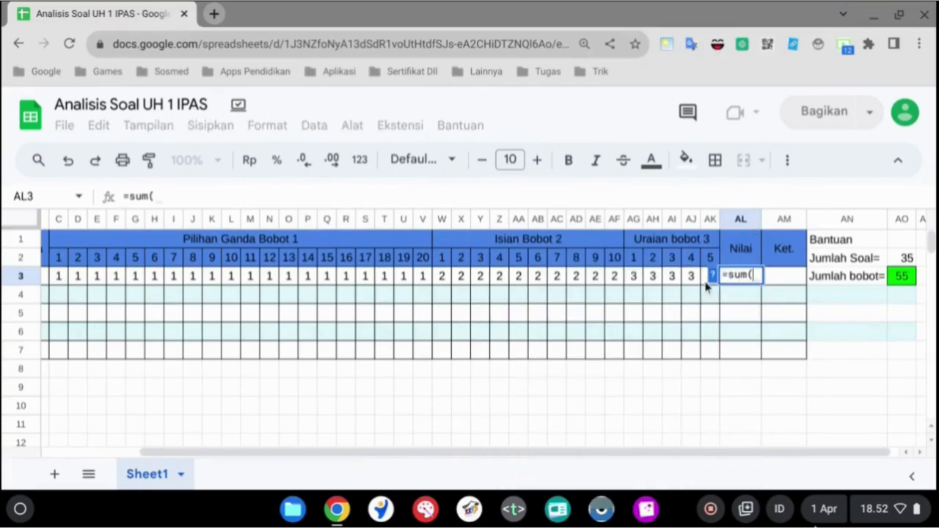
pyautogui.moveTo(62, 277); pyautogui.dragTo(710, 288)
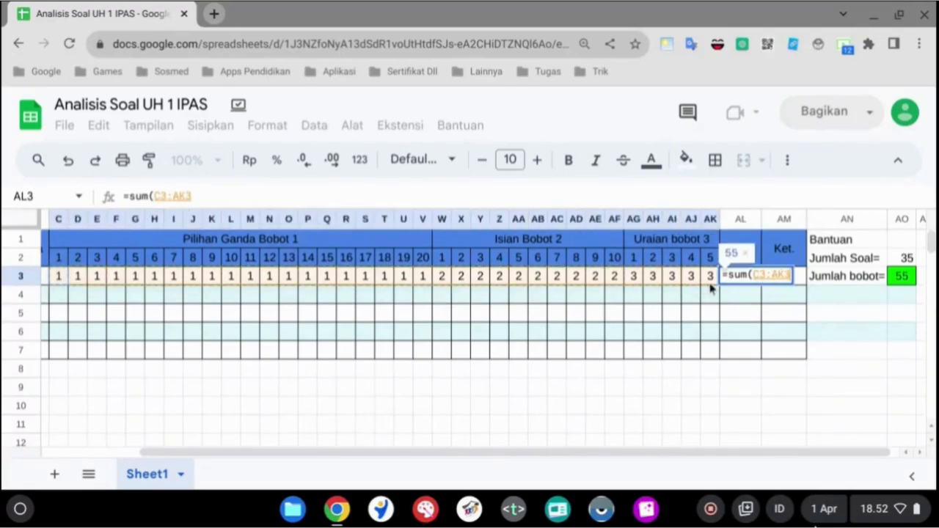
pyautogui.click(286, 191)
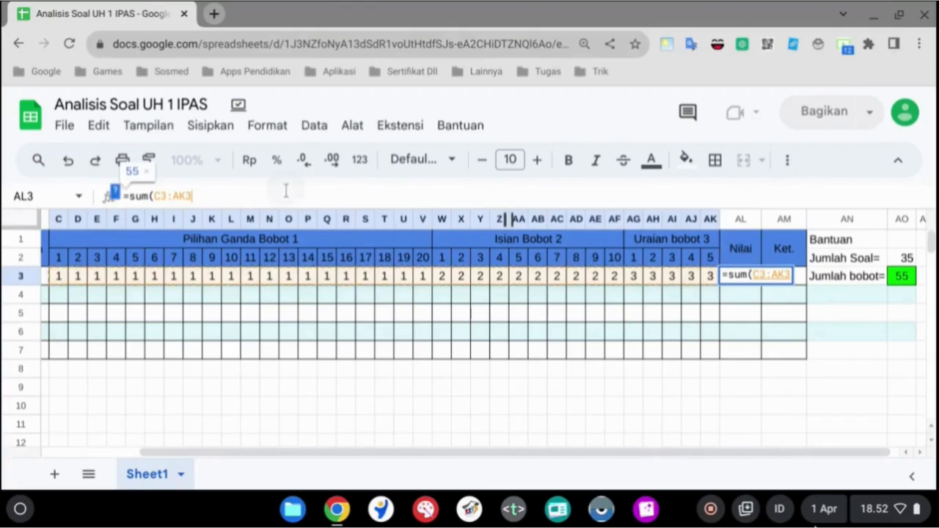
pyautogui.write(')')
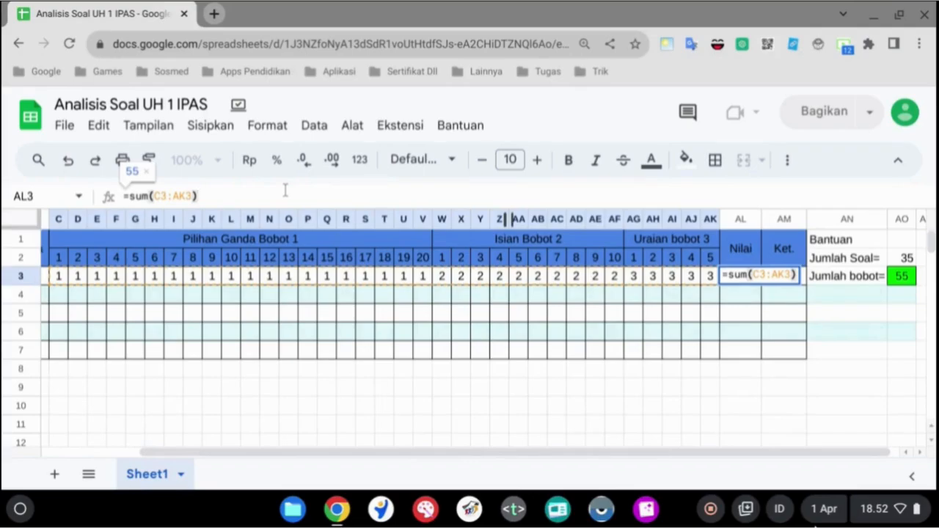
pyautogui.press('Return')
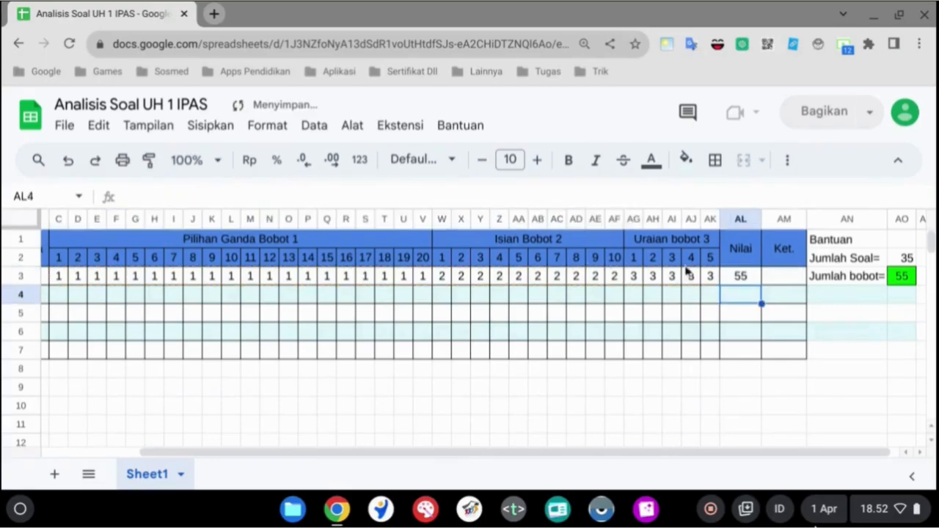
# Extend the score formula in cell AL3 to =sum(C3:AK3)/$AO$3*100, with an absolute reference to the total weight.
pyautogui.click(738, 275)
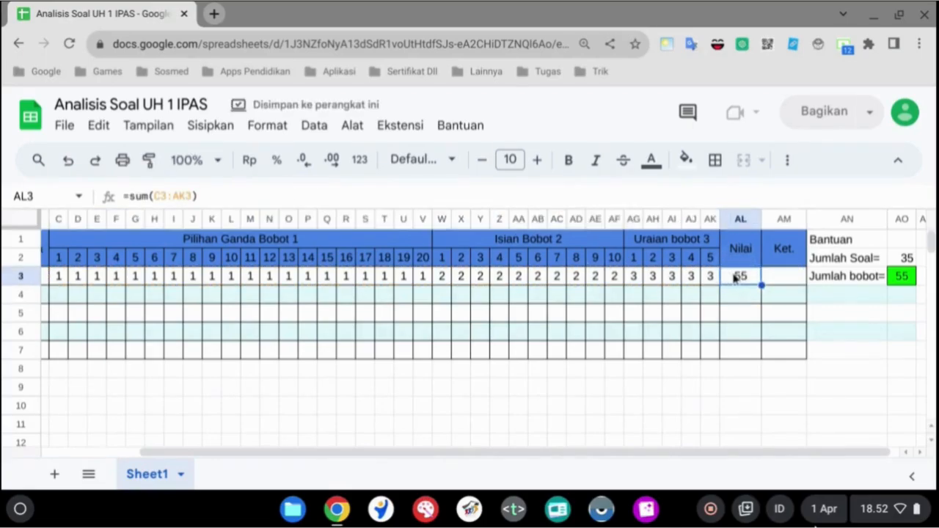
pyautogui.click(293, 198)
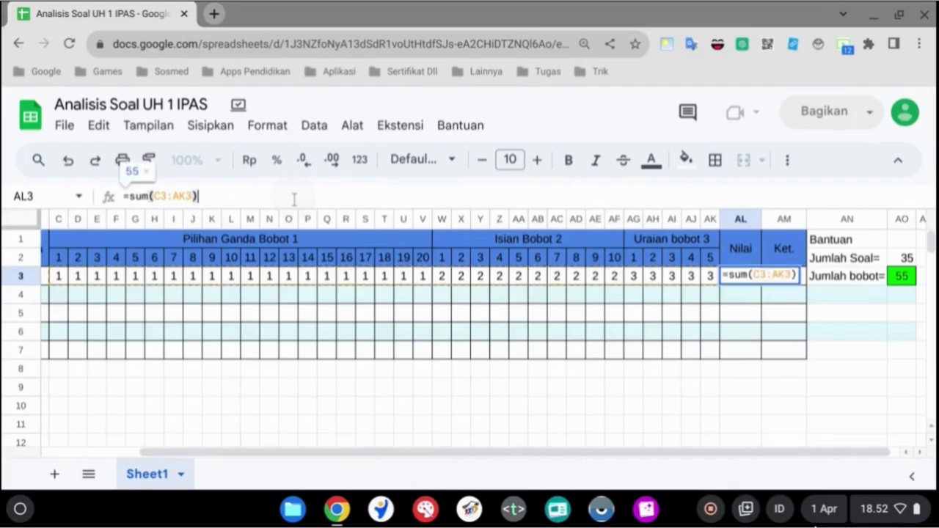
pyautogui.write('/')
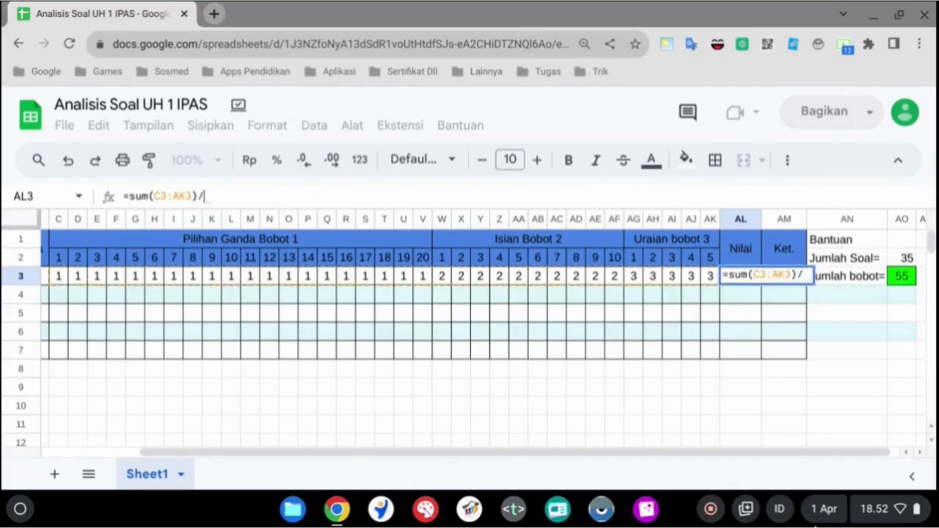
pyautogui.click(902, 276)
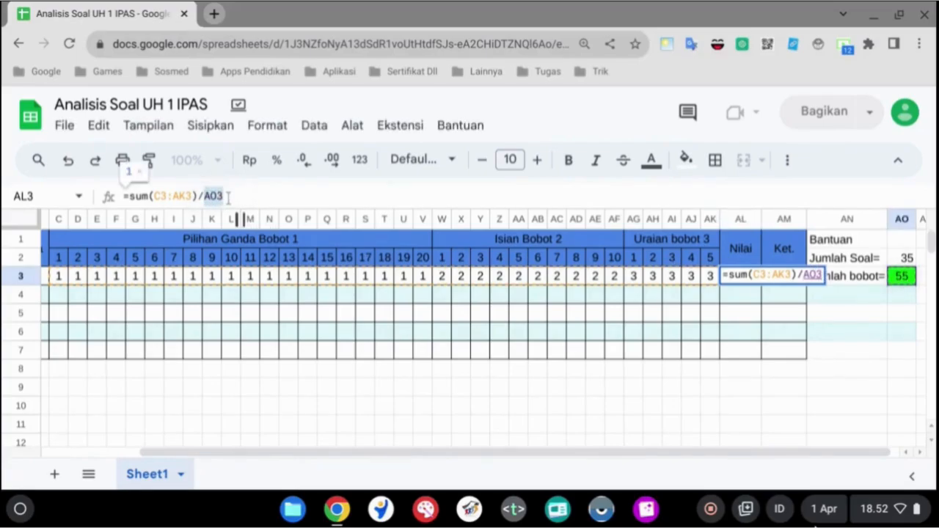
pyautogui.click(204, 197)
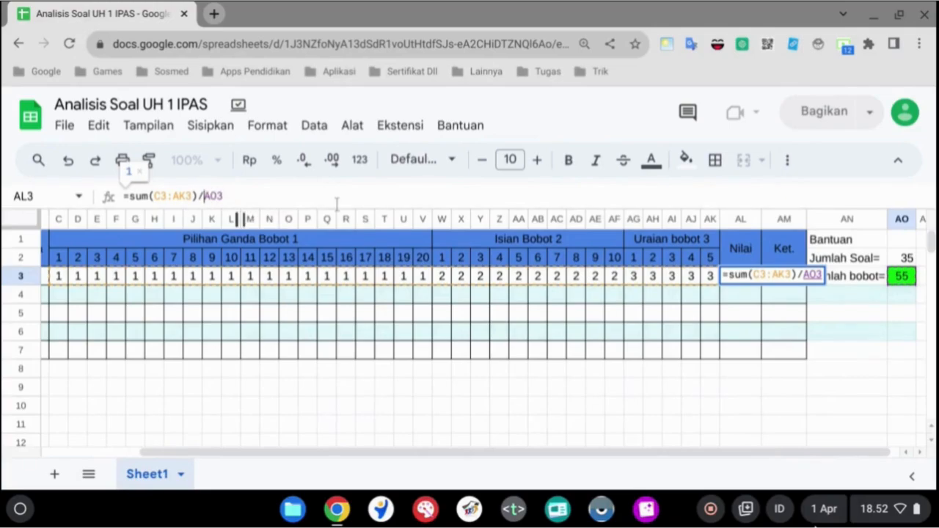
pyautogui.write('$')
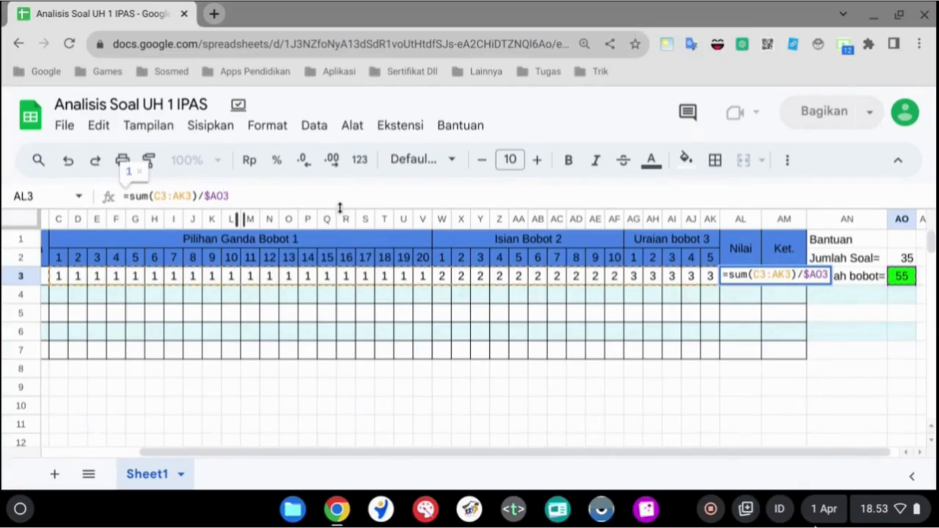
pyautogui.write('$')
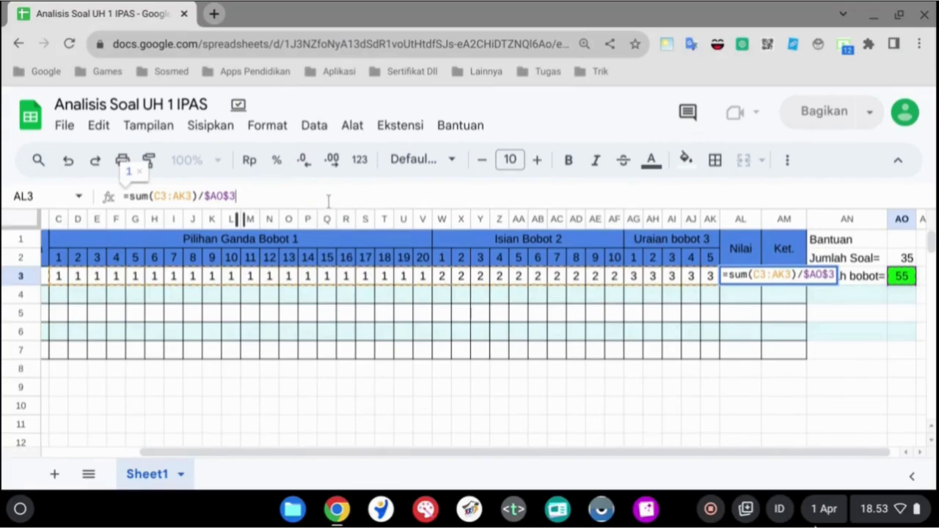
pyautogui.write('*100')
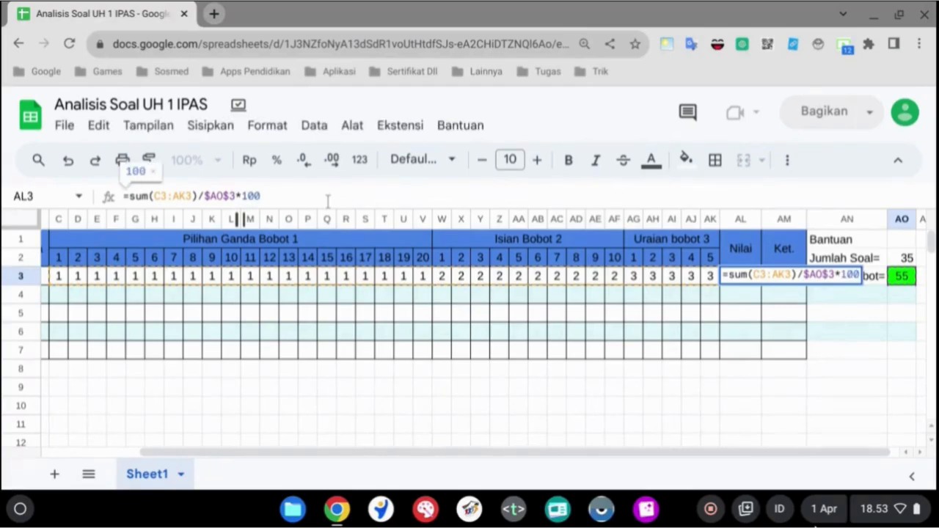
pyautogui.press('Return')
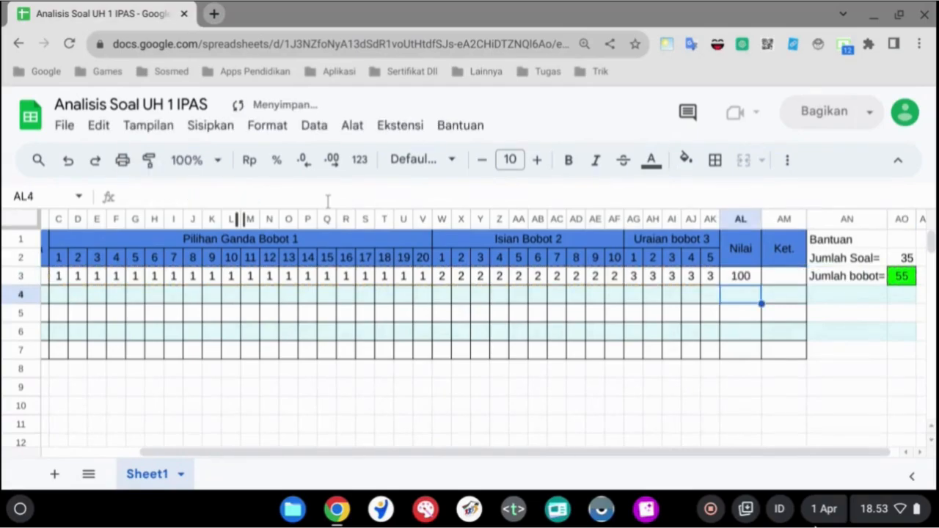
pyautogui.click(896, 280)
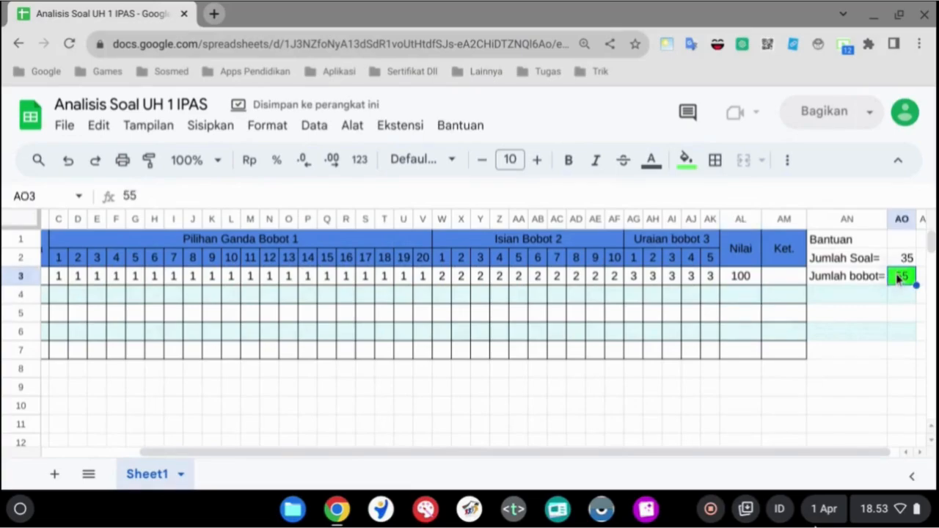
pyautogui.click(755, 280)
pyautogui.click(289, 197)
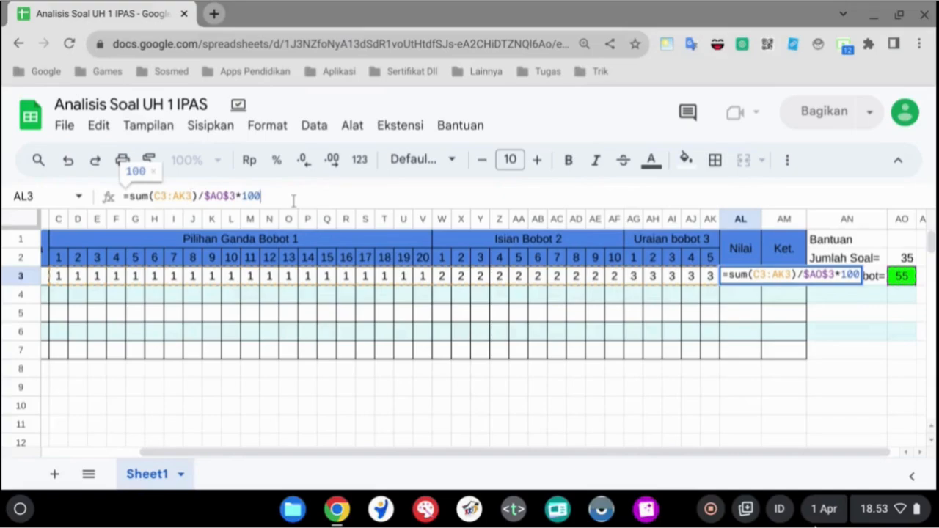
pyautogui.press('Return')
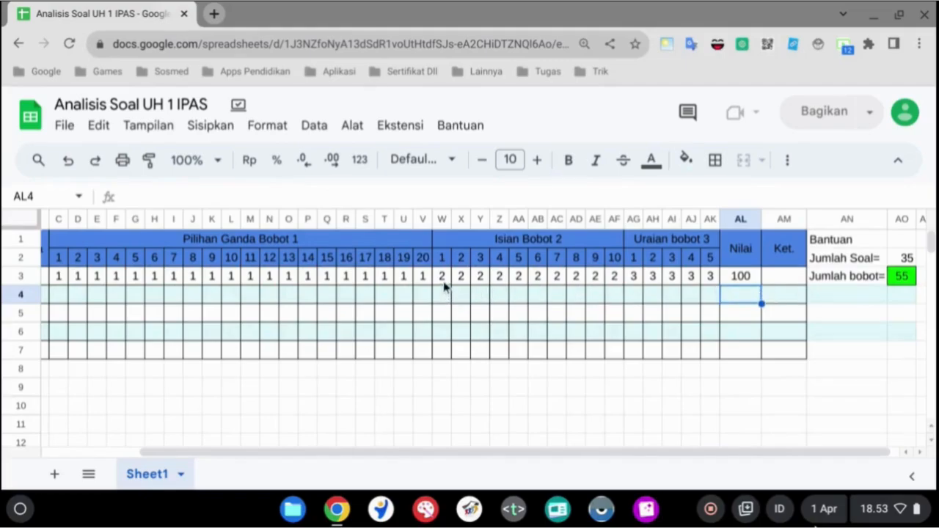
# Enter a score of 1 for each of the first three "Uraian" items in cells AG3 to AI3.
pyautogui.click(633, 276)
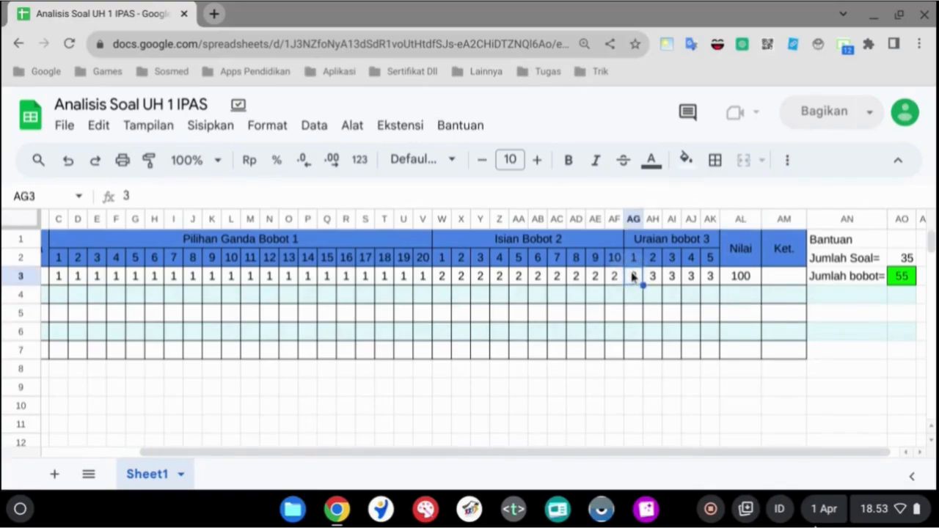
pyautogui.write('1')
pyautogui.click(653, 275)
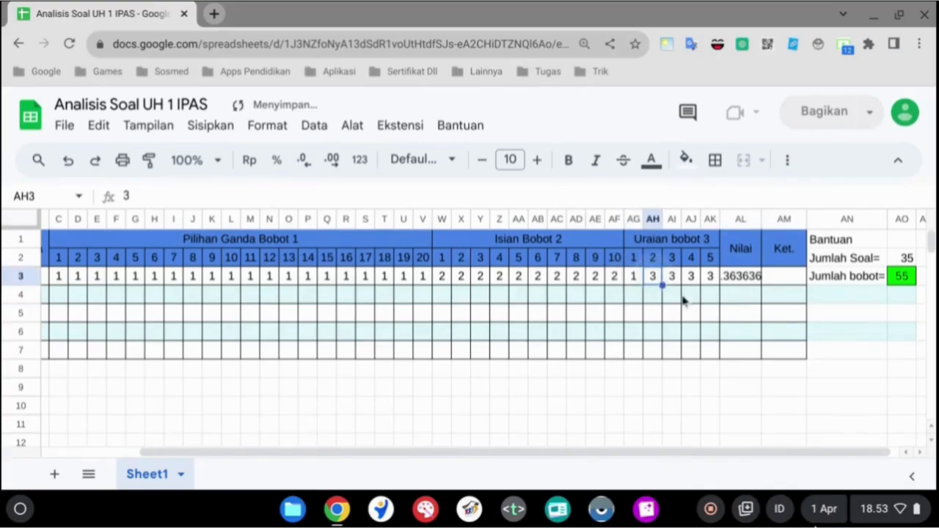
pyautogui.write('1')
pyautogui.click(676, 276)
pyautogui.write('1')
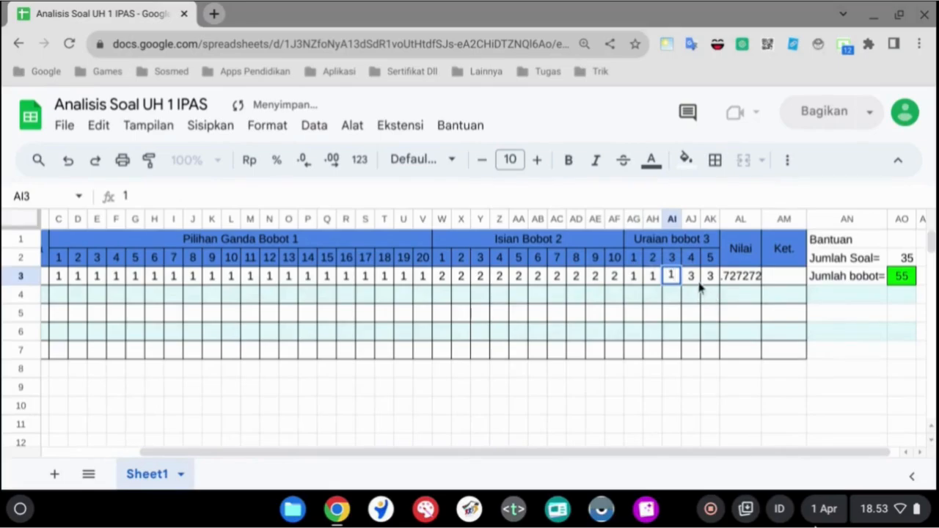
pyautogui.click(697, 280)
# Display the score in cell AL3 with two decimal places and fit the "Nilai" column width to it.
pyautogui.moveTo(762, 218); pyautogui.dragTo(825, 218)
pyautogui.click(768, 276)
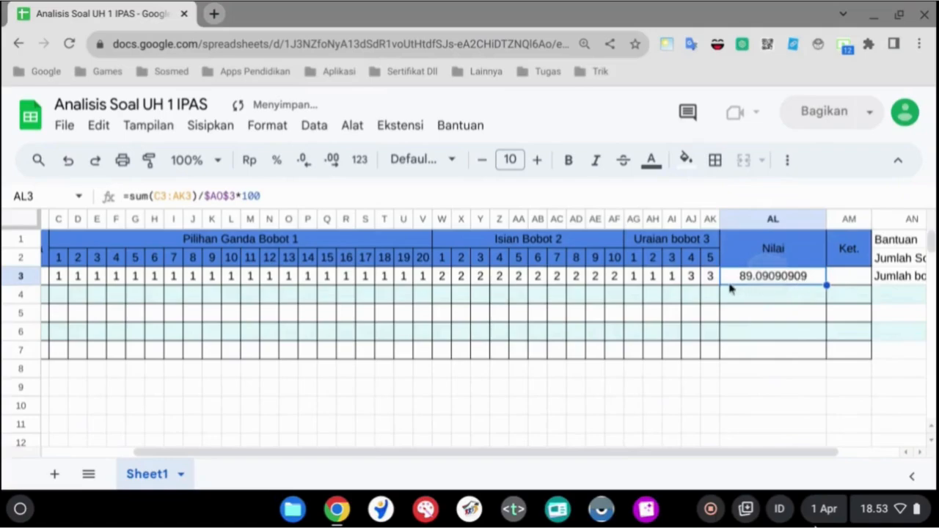
pyautogui.click(306, 163)
pyautogui.click(306, 164)
pyautogui.click(306, 164)
pyautogui.click(306, 165)
pyautogui.click(305, 165)
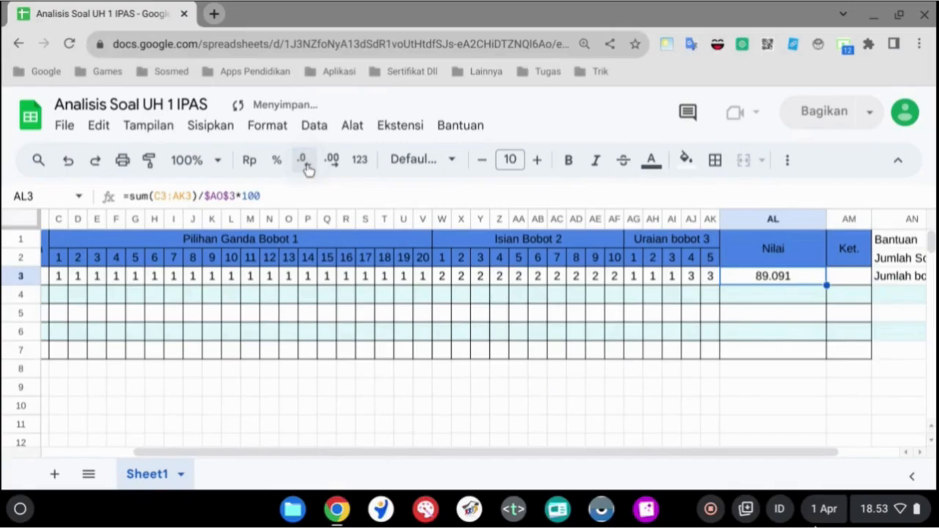
pyautogui.click(306, 164)
pyautogui.moveTo(827, 220); pyautogui.dragTo(760, 219)
pyautogui.click(769, 334)
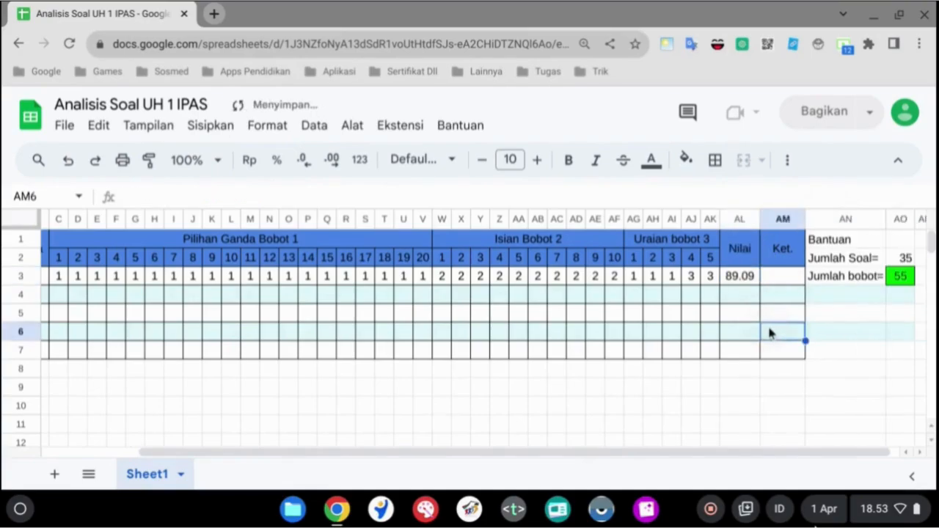
pyautogui.click(772, 283)
pyautogui.click(745, 274)
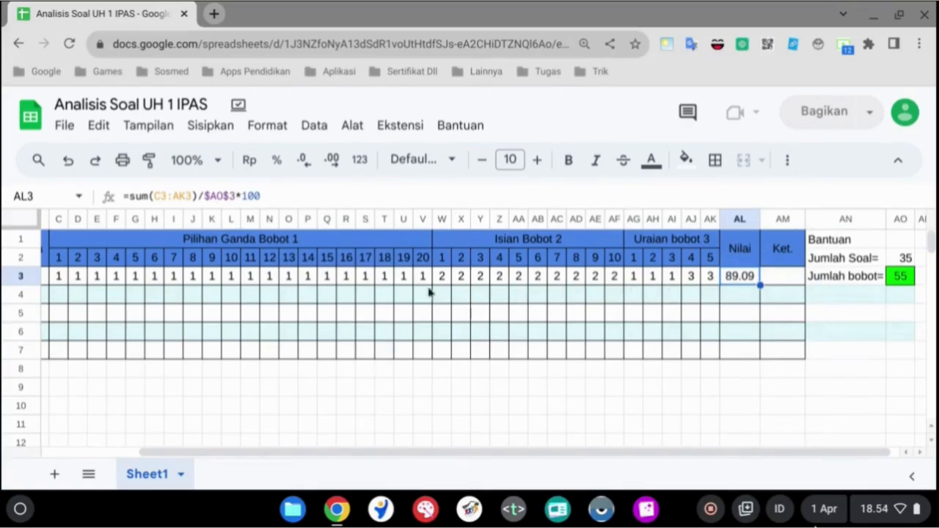
# Clear the row 3 scores for "Pilihan Ganda" items 11–20, "Isian" items 6–10 and "Uraian" items 4–5.
pyautogui.click(251, 282)
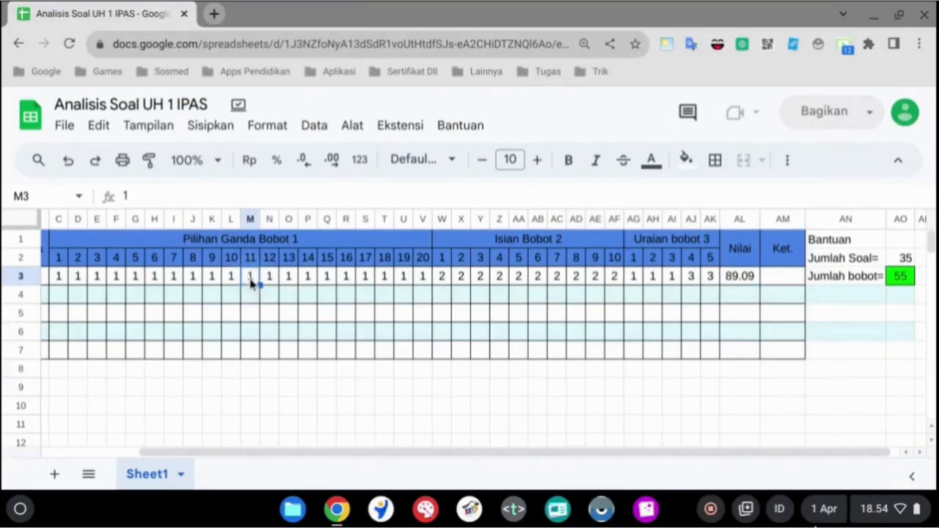
pyautogui.keyDown('shift'); pyautogui.click(424, 281); pyautogui.keyUp('shift')
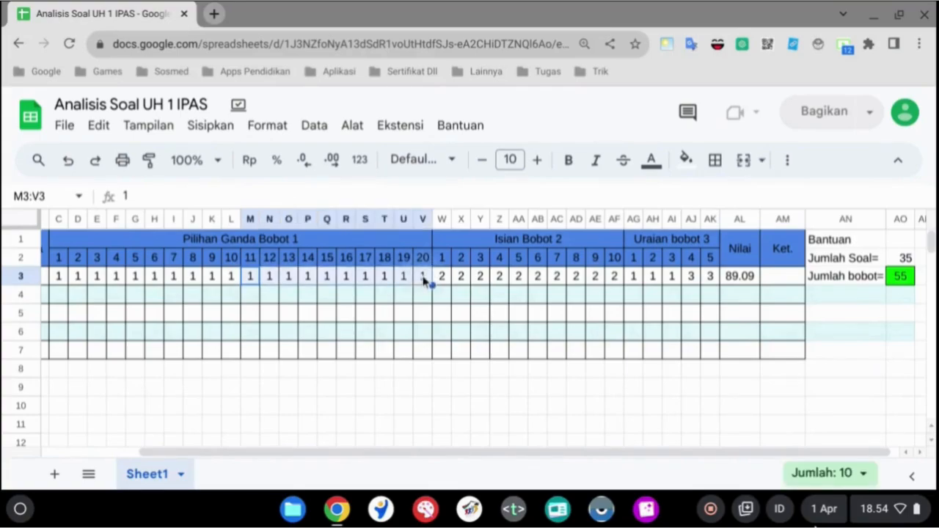
pyautogui.press('Delete')
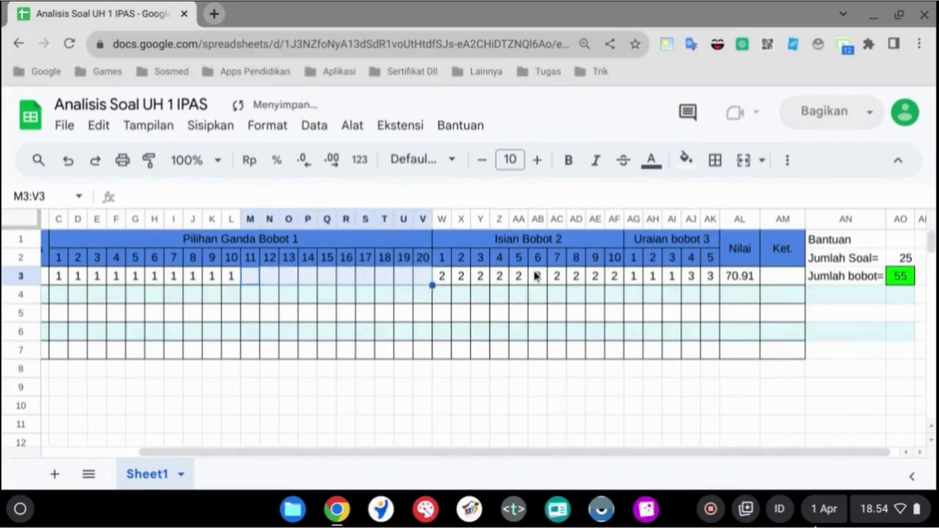
pyautogui.click(537, 277)
pyautogui.keyDown('shift'); pyautogui.click(619, 278); pyautogui.keyUp('shift')
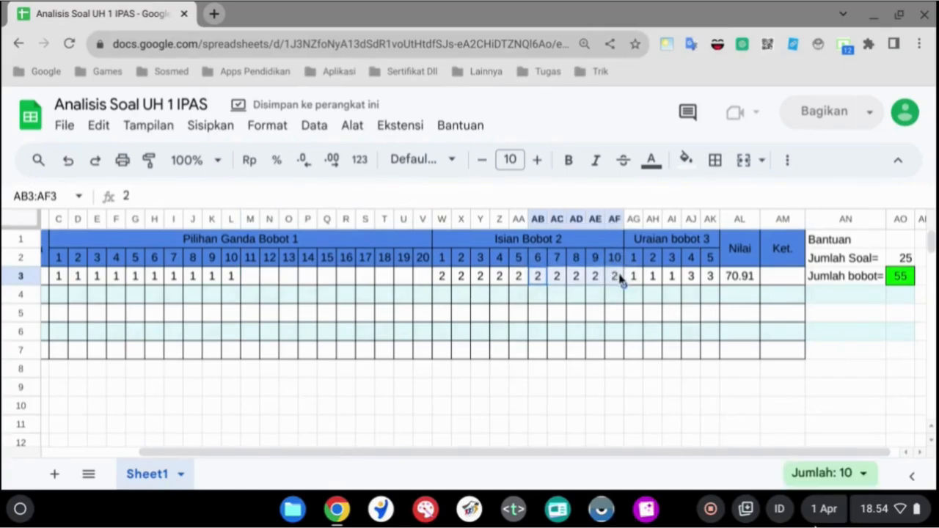
pyautogui.press('Delete')
pyautogui.click(690, 276)
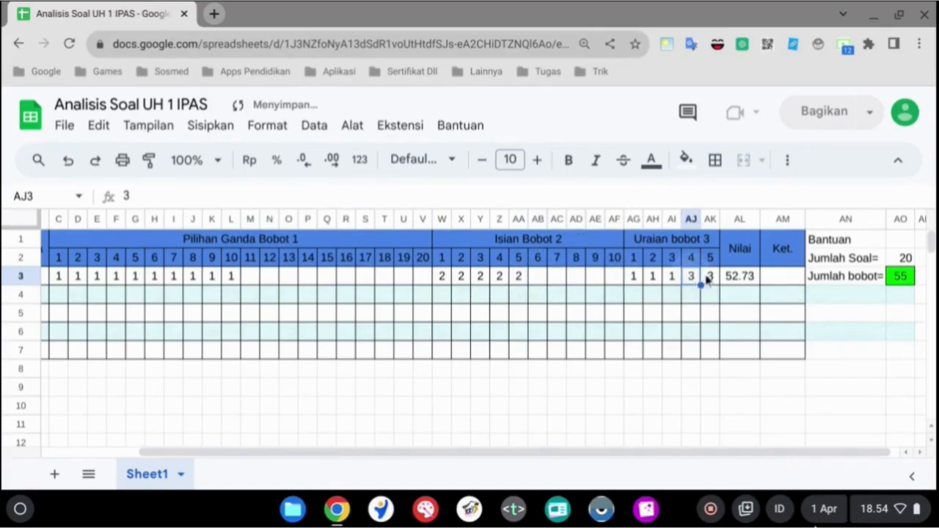
pyautogui.keyDown('shift'); pyautogui.click(709, 276); pyautogui.keyUp('shift')
pyautogui.press('Delete')
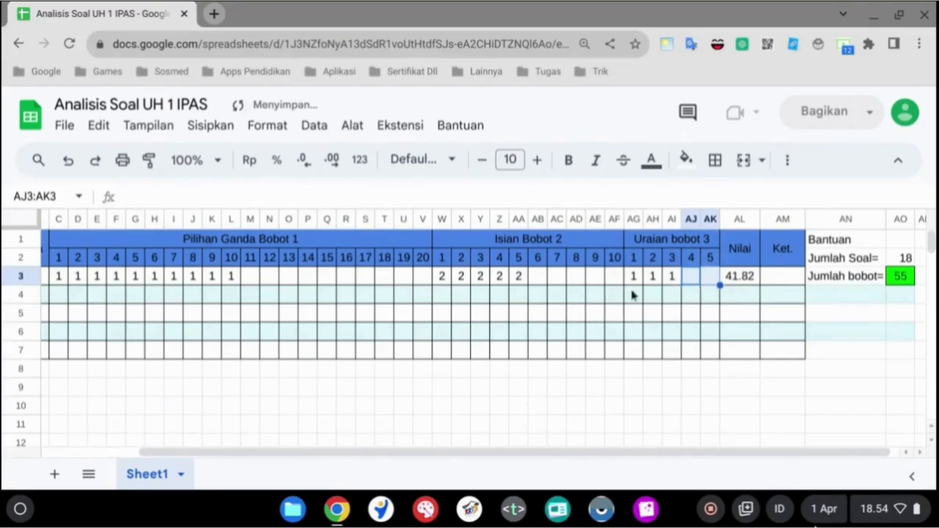
pyautogui.click(518, 297)
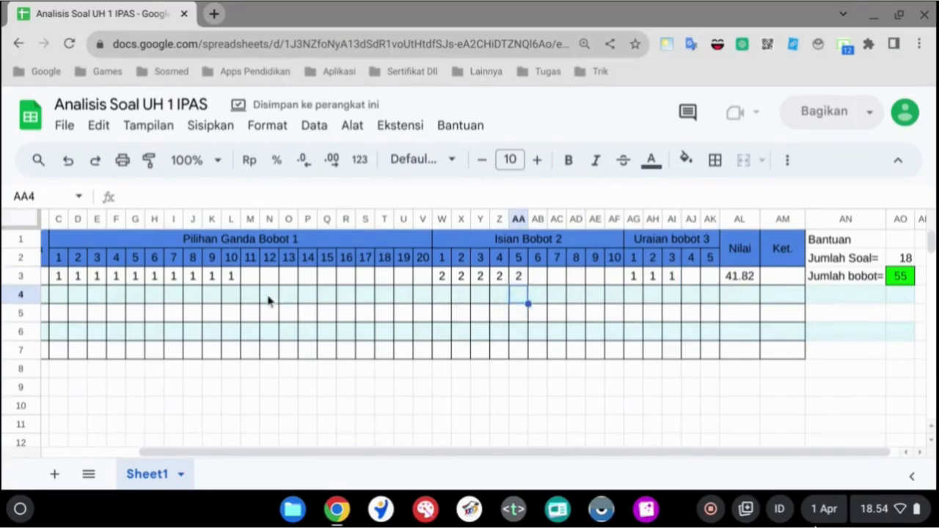
# Set the total weight in cell AO3 beside "Jumlah bobot=" to 29 for the reduced set of items.
pyautogui.click(635, 280)
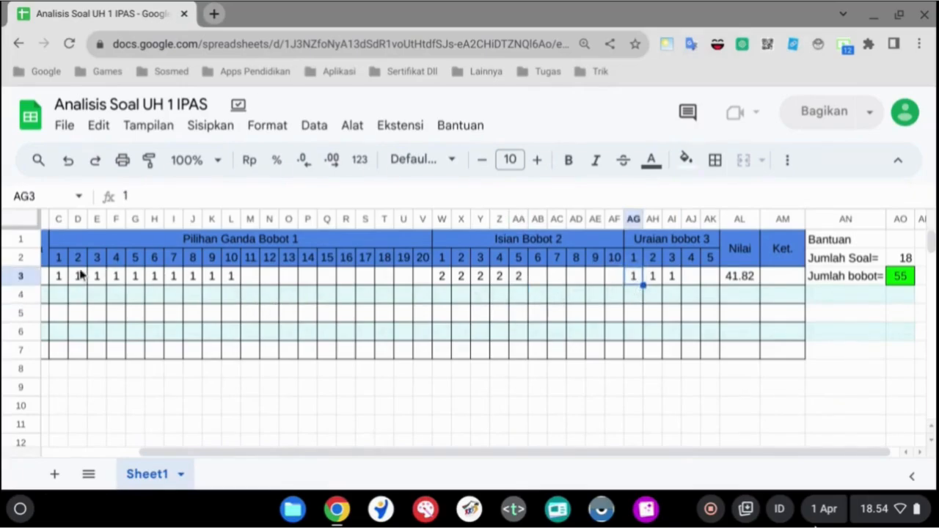
pyautogui.moveTo(60, 258); pyautogui.dragTo(232, 265)
pyautogui.moveTo(442, 264); pyautogui.dragTo(525, 268)
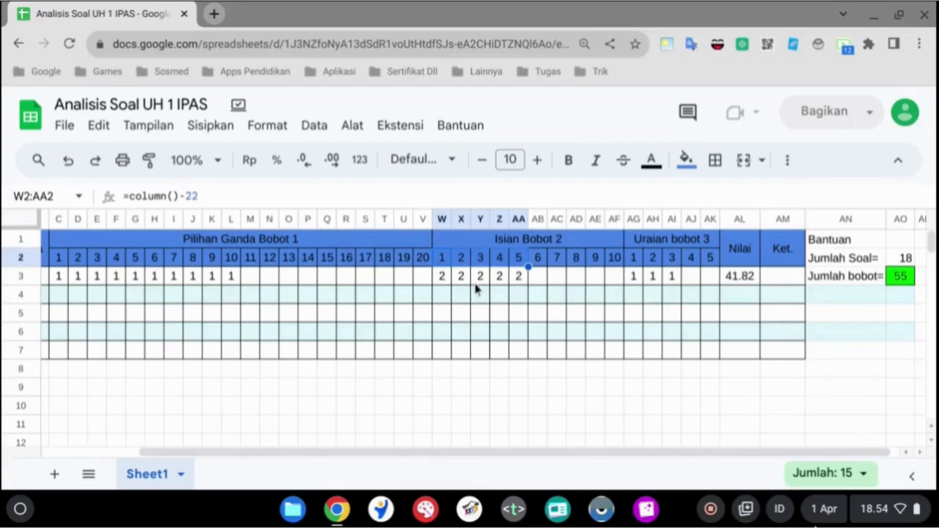
pyautogui.click(639, 258)
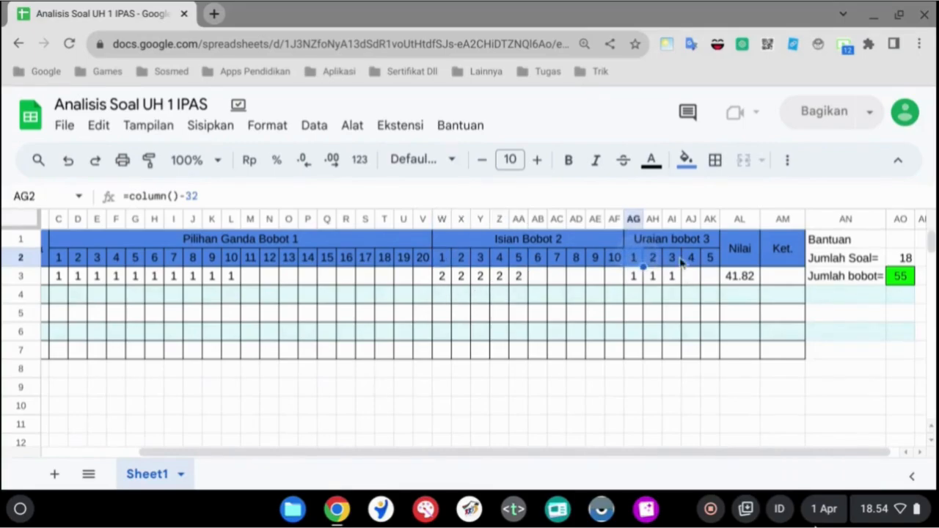
pyautogui.click(903, 276)
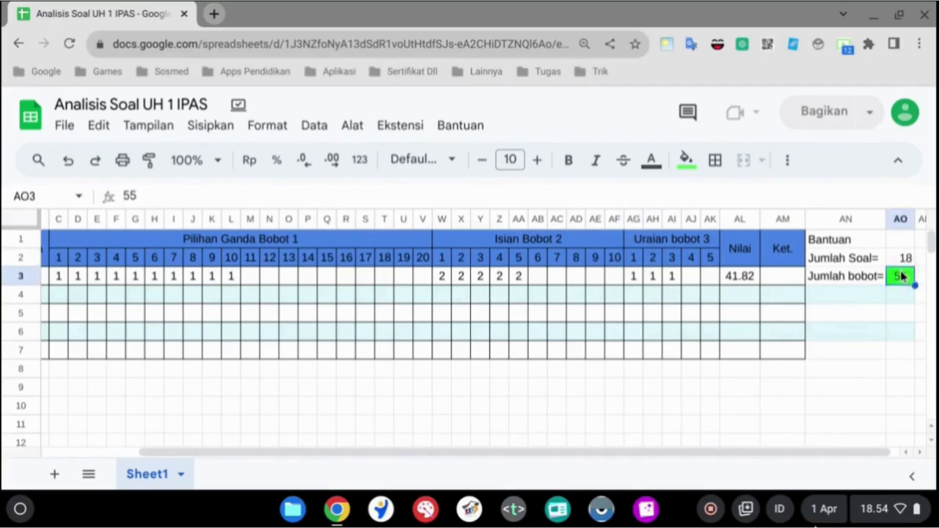
pyautogui.write('2')
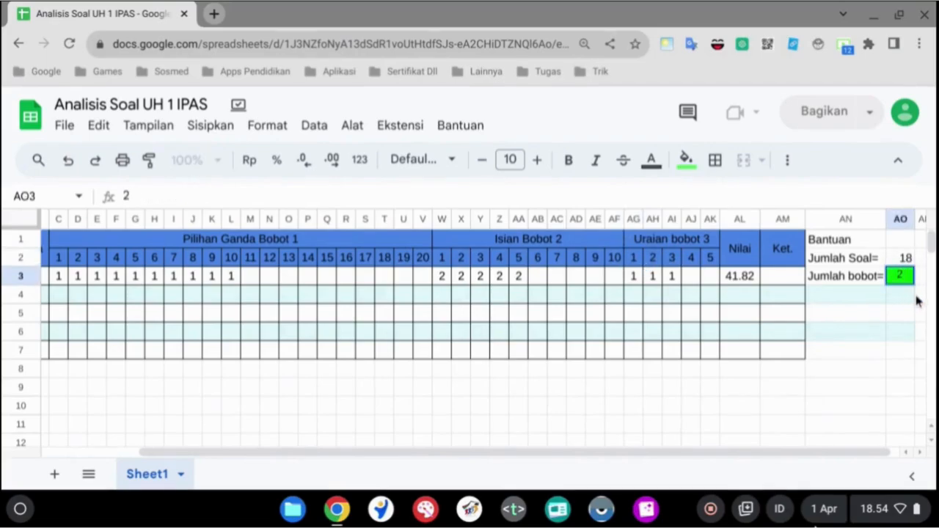
pyautogui.write('9')
pyautogui.press('Return')
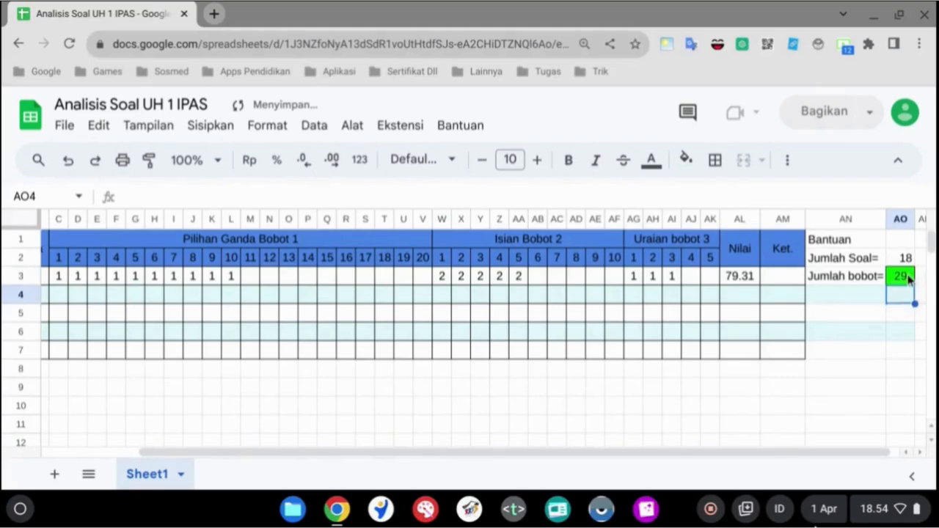
pyautogui.click(908, 277)
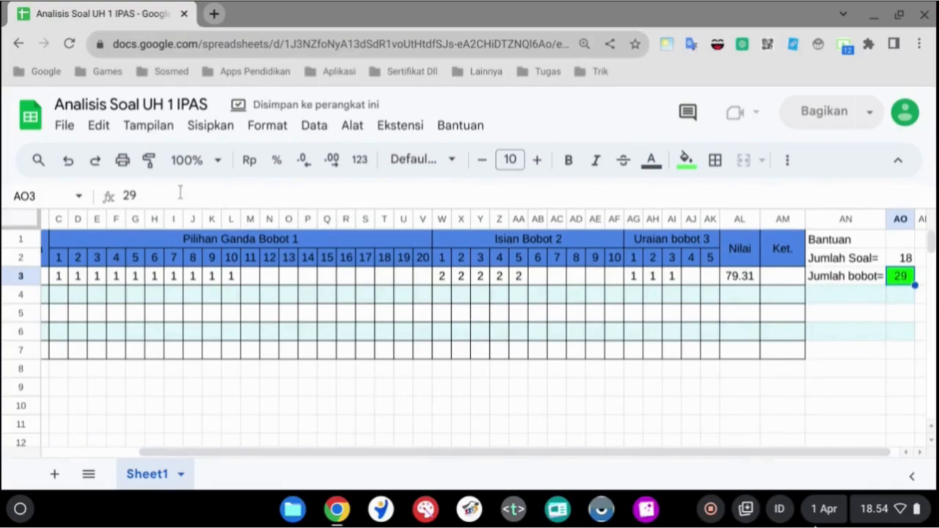
pyautogui.doubleClick(126, 194)
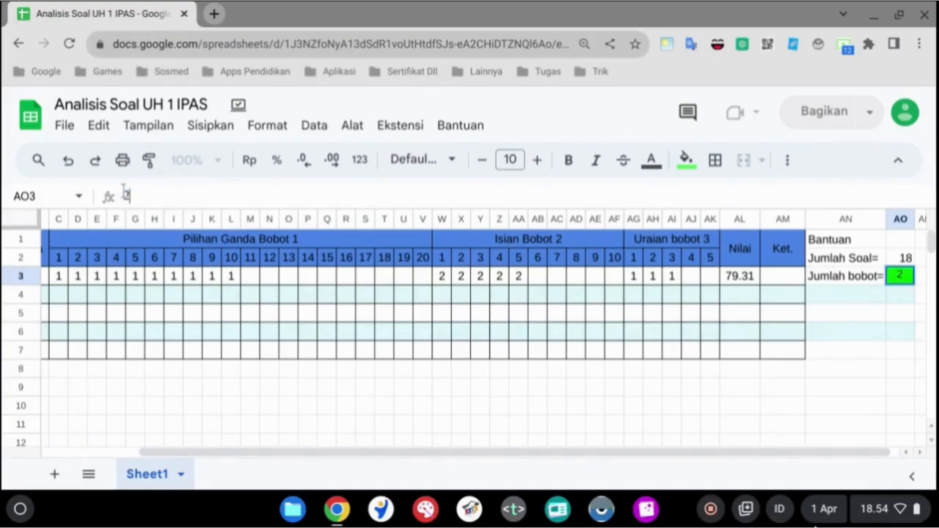
pyautogui.press('Return')
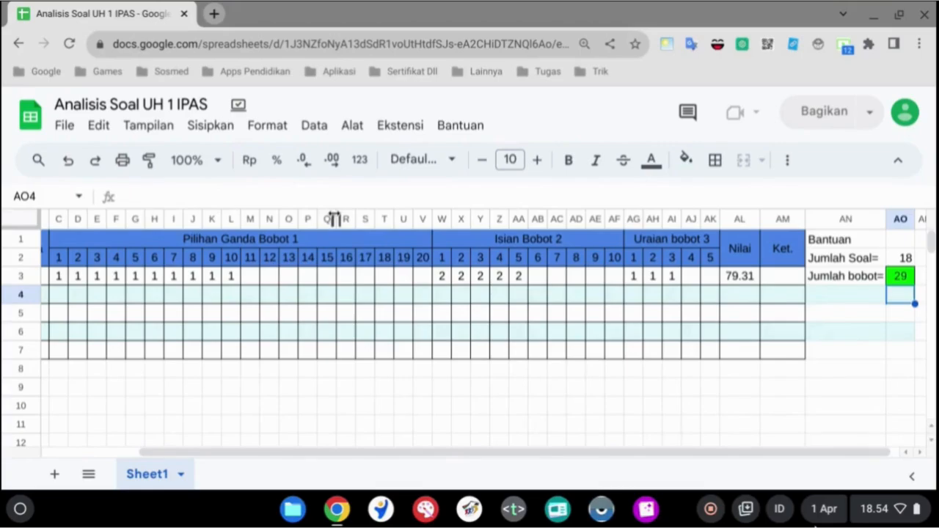
# Set the row 3 scores for "Pilihan Ganda" items 5 and 6 in cells G3 and H3 to 0.
pyautogui.click(904, 276)
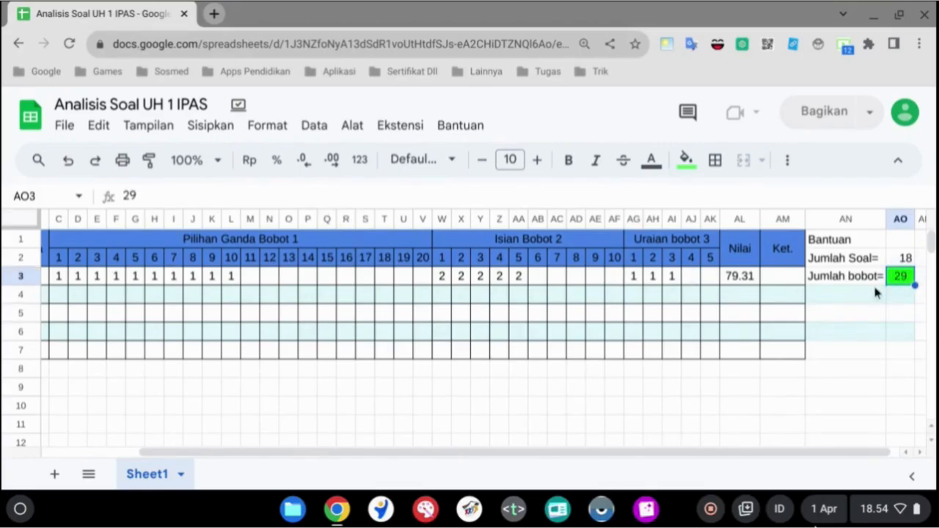
pyautogui.click(133, 280)
pyautogui.write('0')
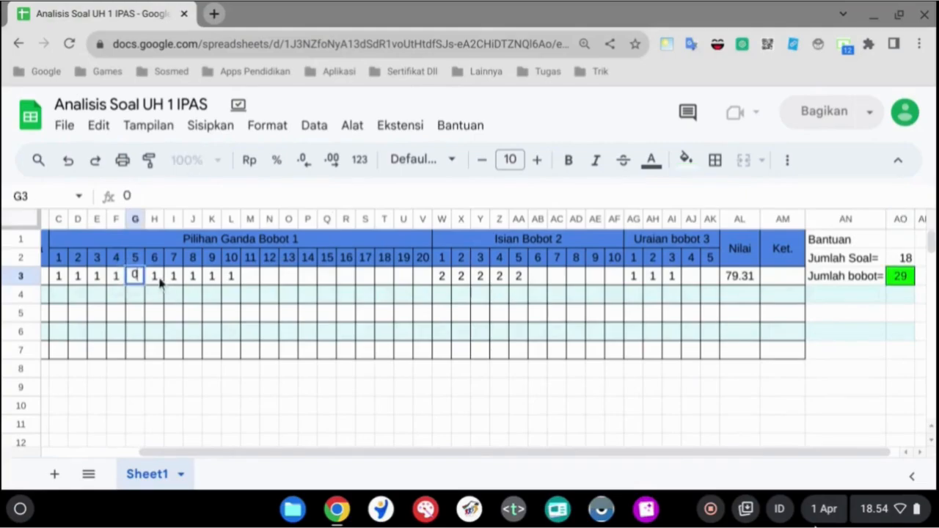
pyautogui.press('Tab')
pyautogui.write('0')
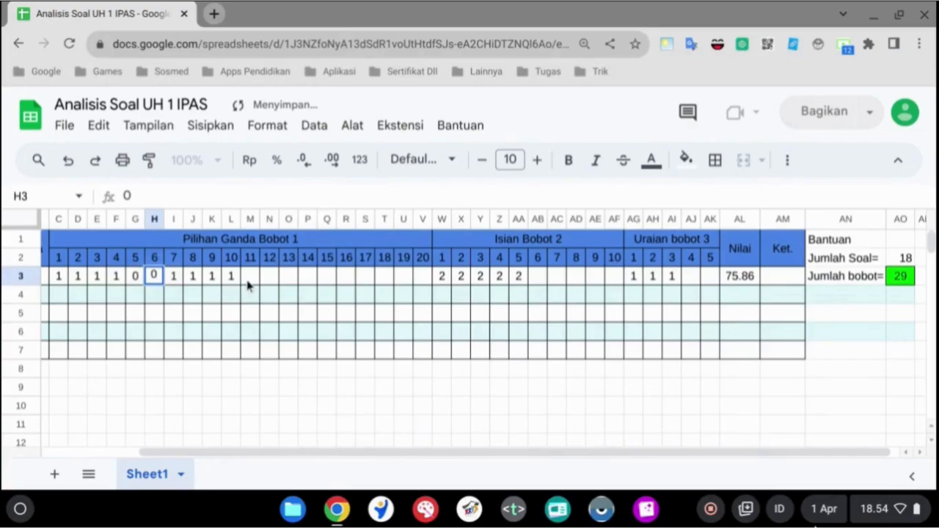
pyautogui.click(250, 281)
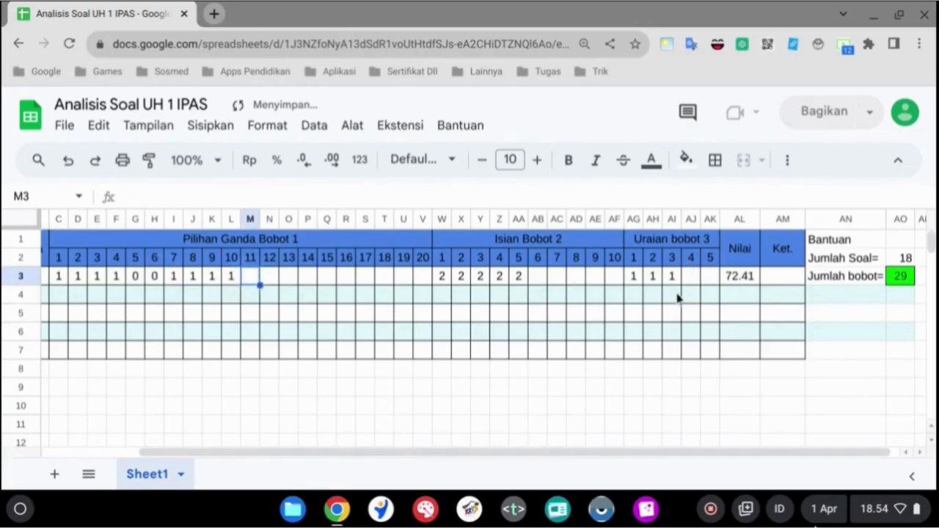
# Set the row 3 scores for "Uraian" items 1–3 in cells AG3 to AI3 to 3 each.
pyautogui.click(635, 279)
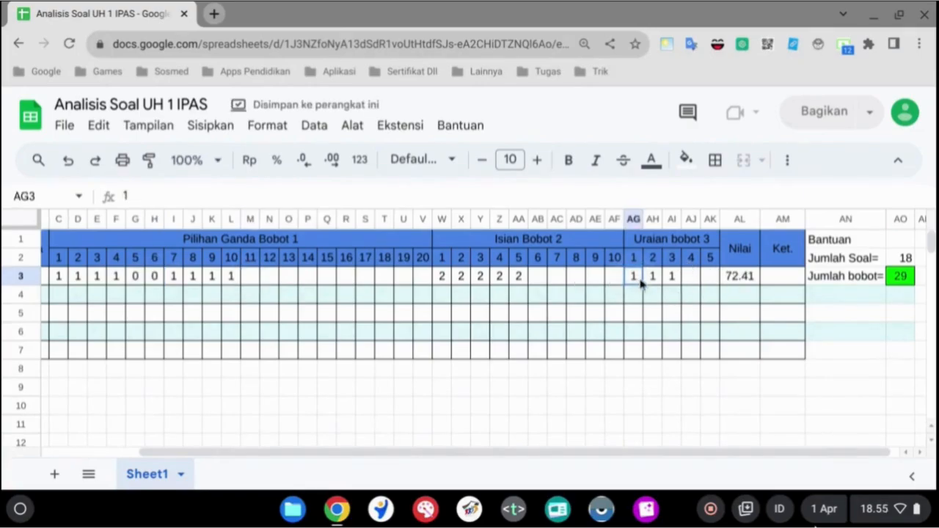
pyautogui.write('3')
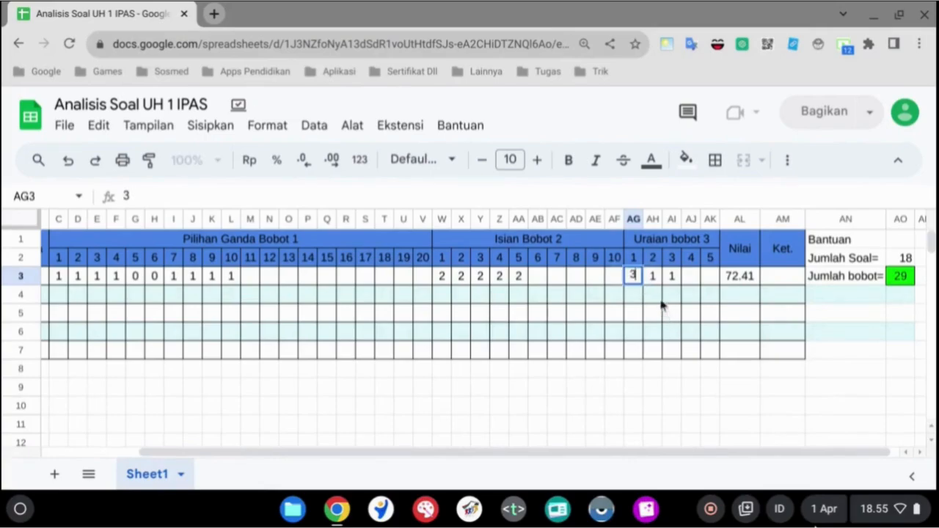
pyautogui.press('Tab')
pyautogui.write('3')
pyautogui.press('Tab')
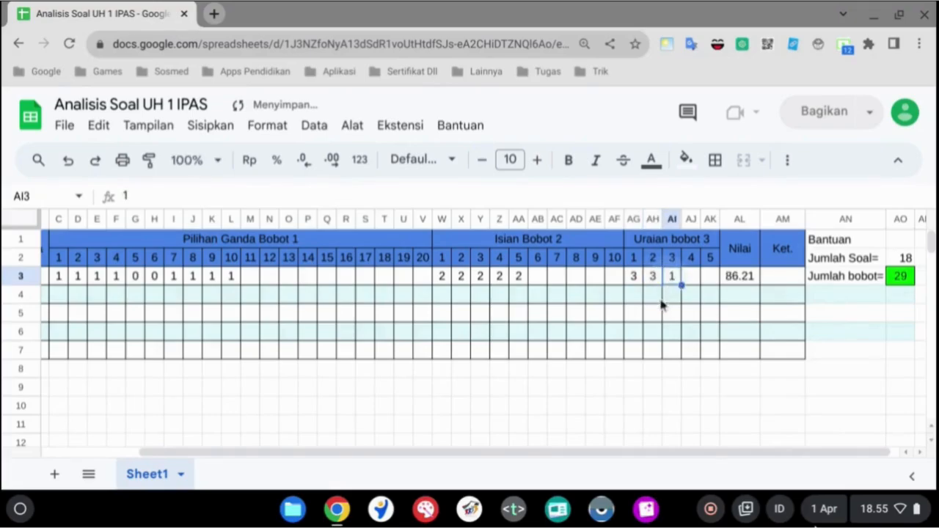
pyautogui.write('3')
pyautogui.click(659, 294)
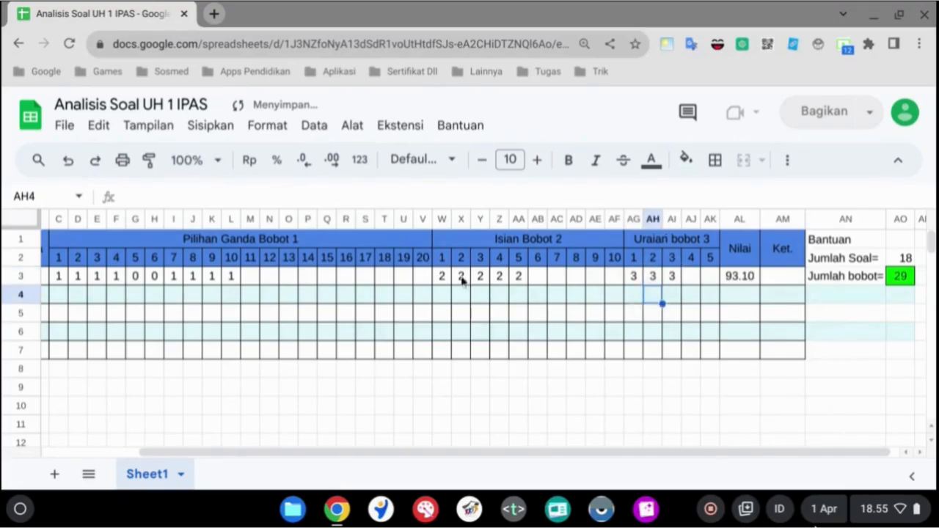
# Set the row 3 scores for "Pilihan Ganda" items 5 and 6 back to 1 and check the "Nilai" cell AL3.
pyautogui.click(139, 278)
pyautogui.write('1')
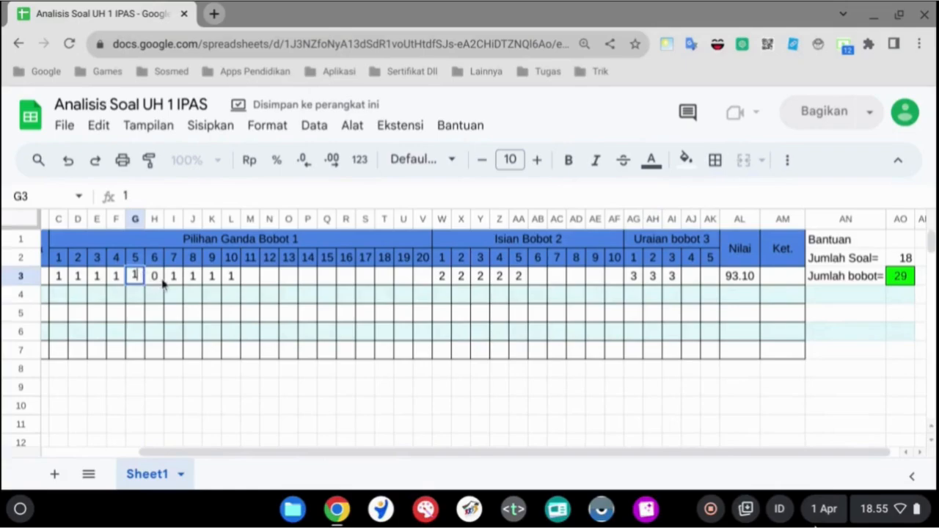
pyautogui.press('Tab')
pyautogui.write('1')
pyautogui.click(507, 294)
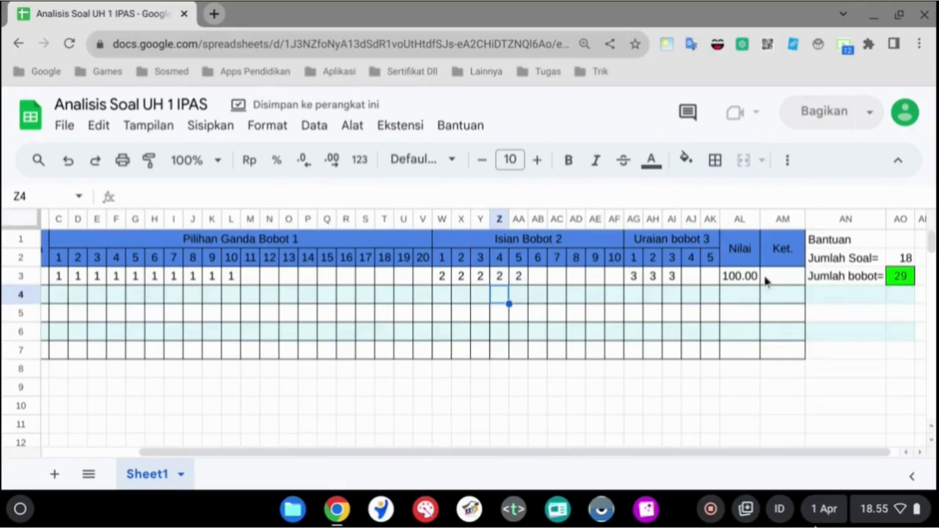
pyautogui.click(743, 276)
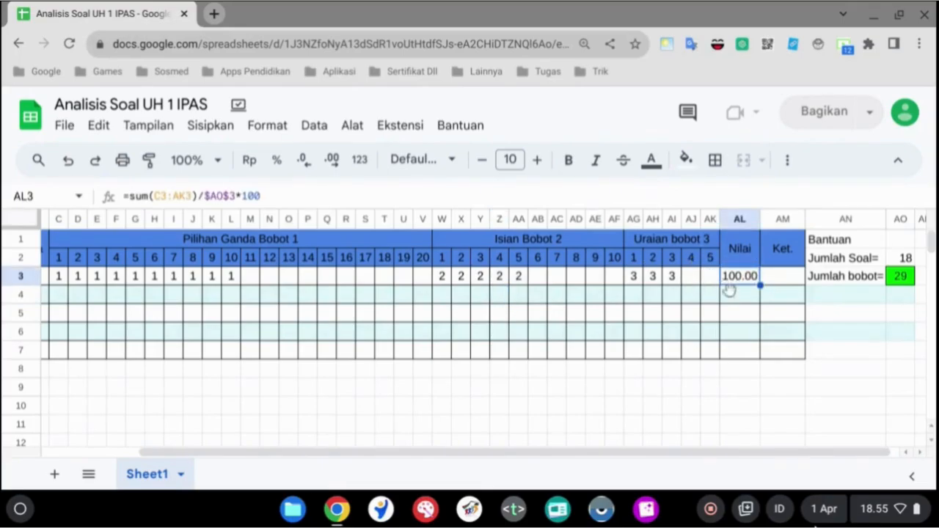
# Add the label "KKM =" in cell AN4 and enter 65 as its value in AO4.
pyautogui.click(784, 279)
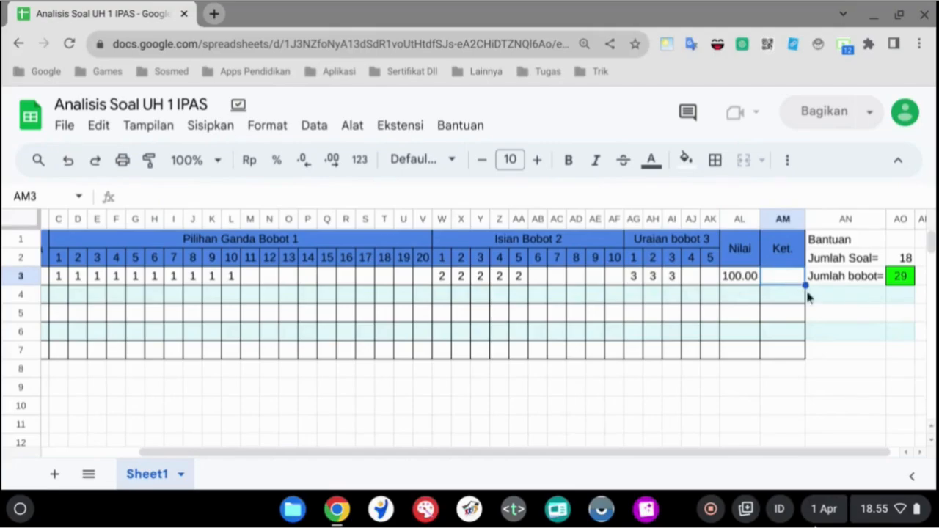
pyautogui.click(825, 301)
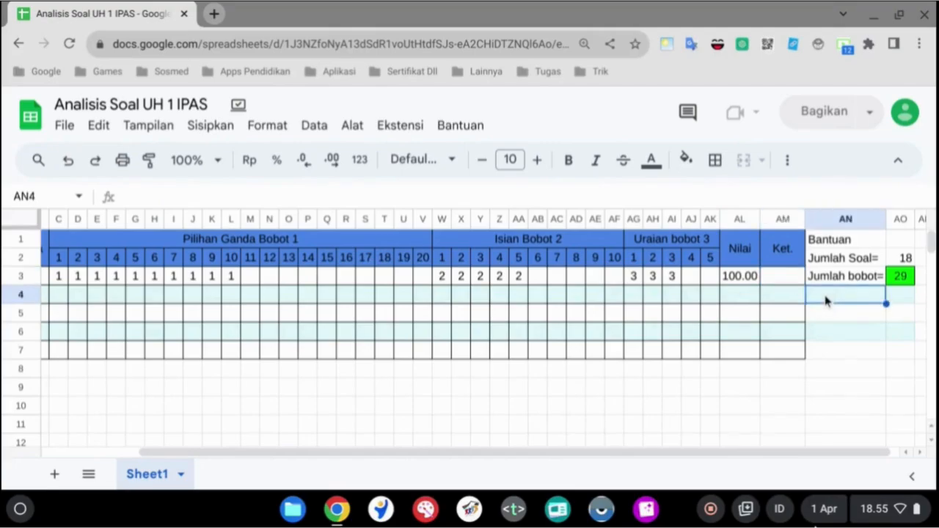
pyautogui.write('KKM =')
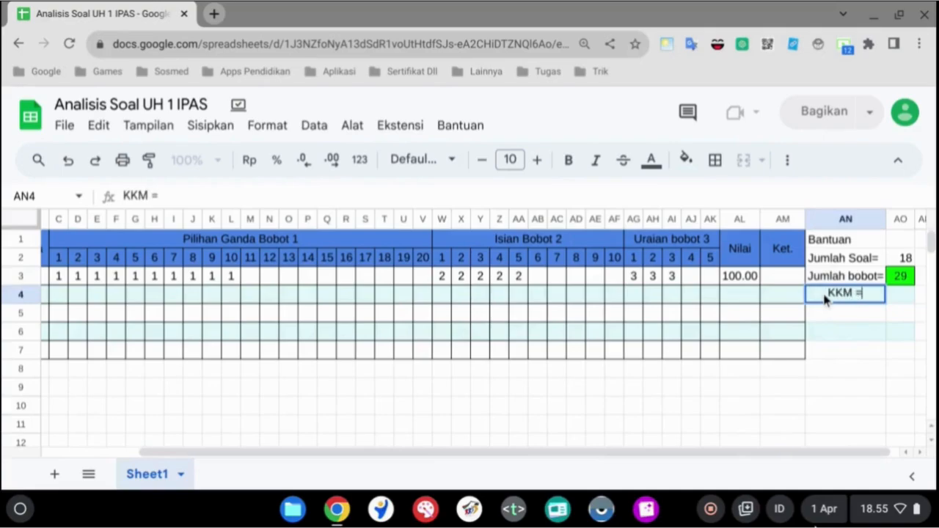
pyautogui.click(910, 301)
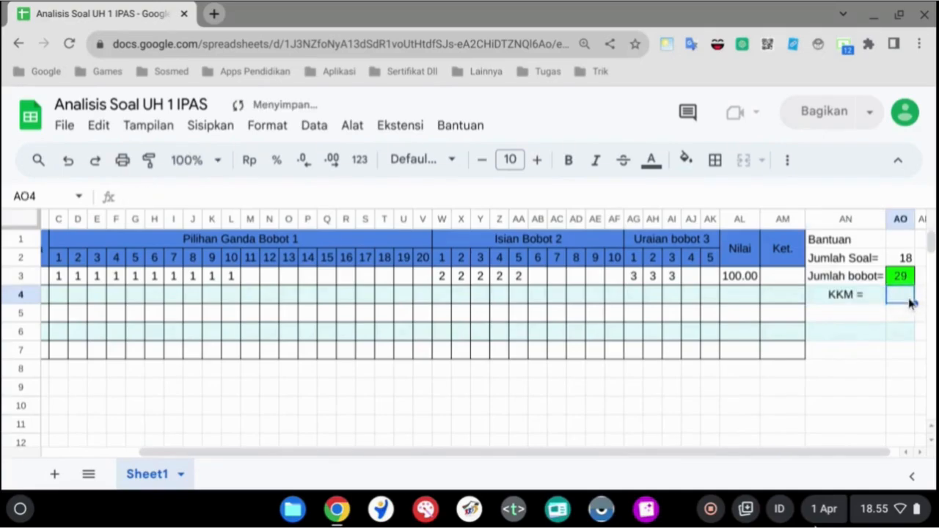
pyautogui.write('65')
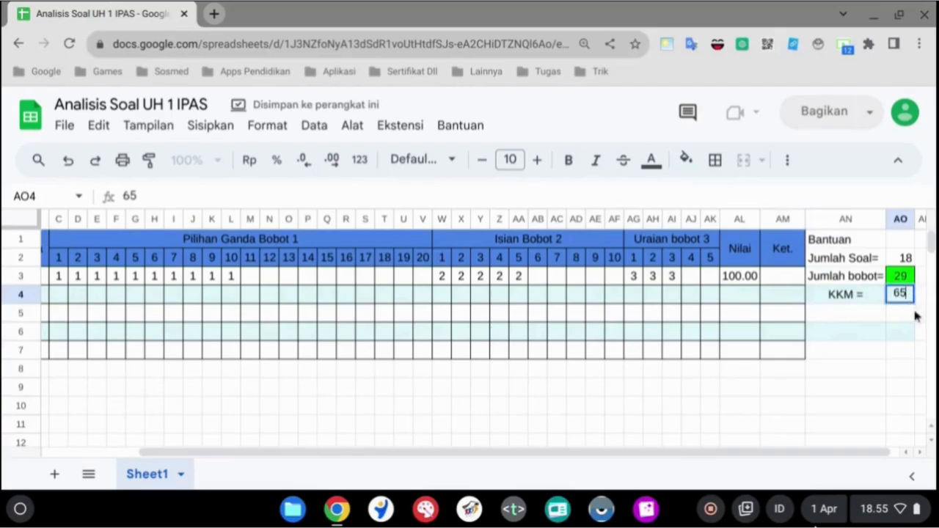
pyautogui.click(914, 319)
pyautogui.click(908, 299)
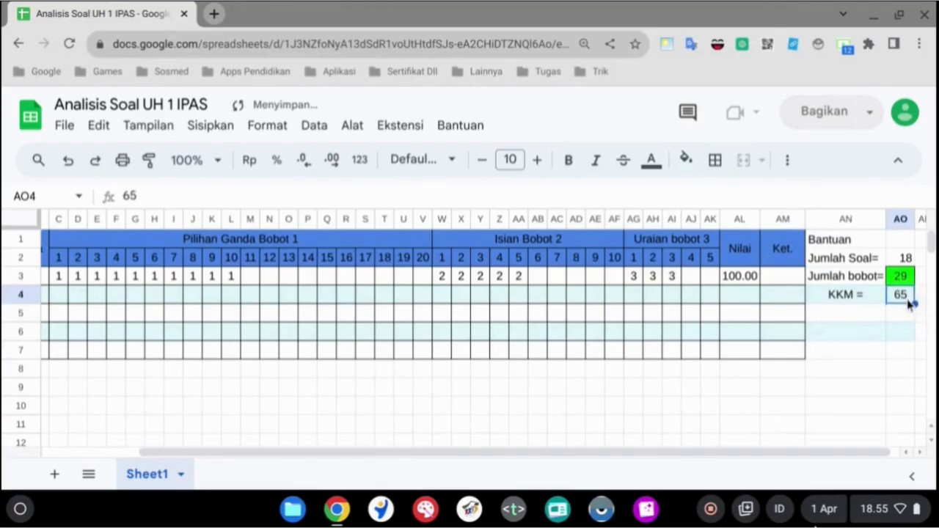
# Start an IF formula in the "Ket." cell AM3 testing whether AL3 is less than AO4: =if(AL3<AO4.
pyautogui.click(781, 278)
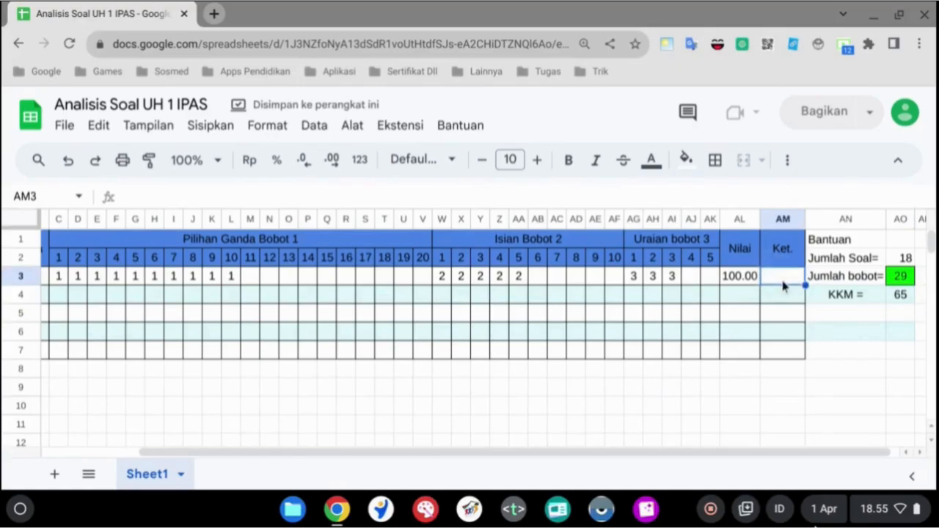
pyautogui.write('=')
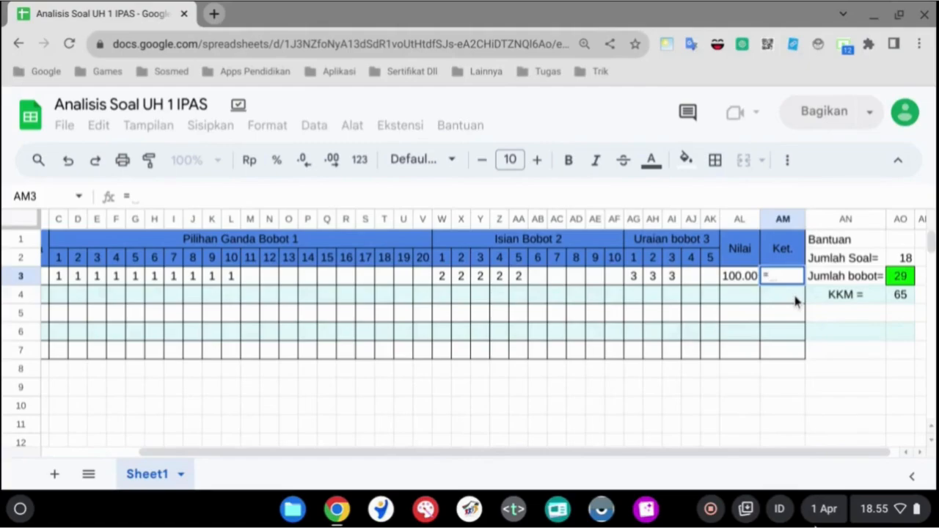
pyautogui.write('if(')
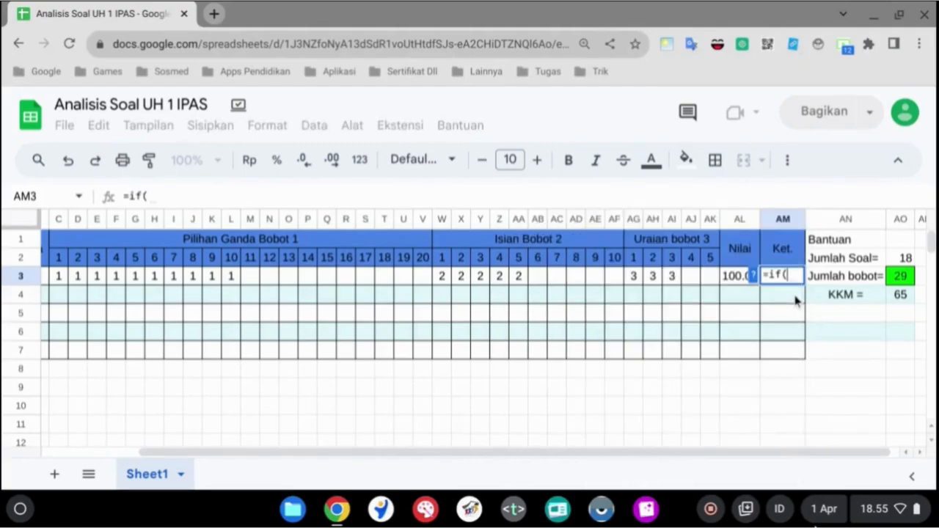
pyautogui.click(735, 278)
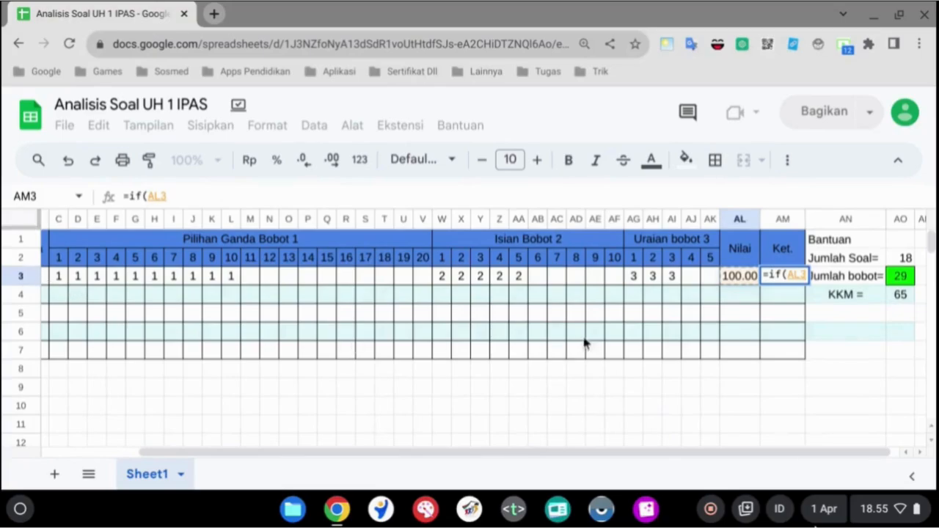
pyautogui.click(180, 194)
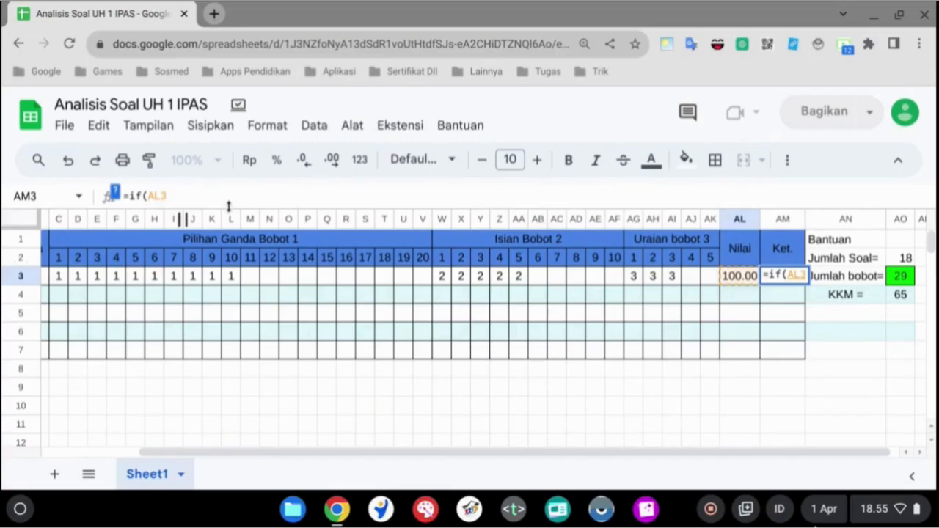
pyautogui.write('<')
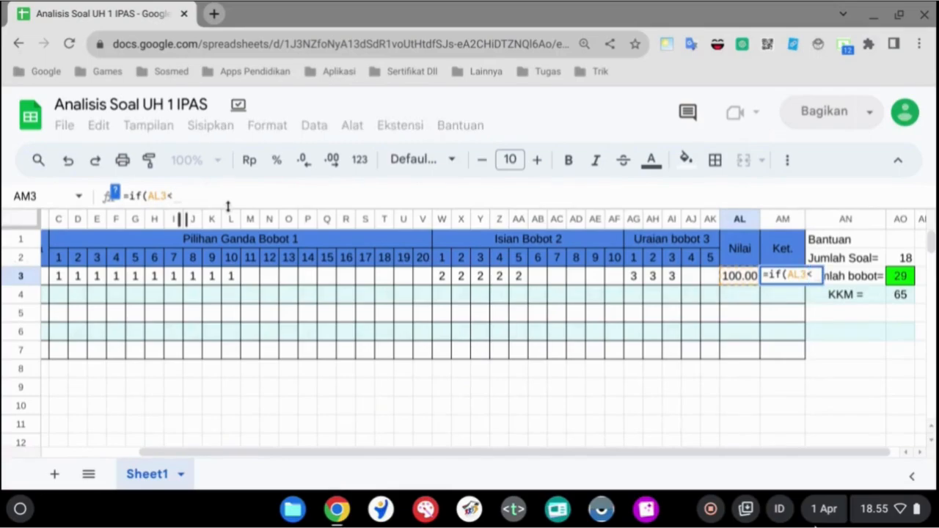
pyautogui.click(901, 295)
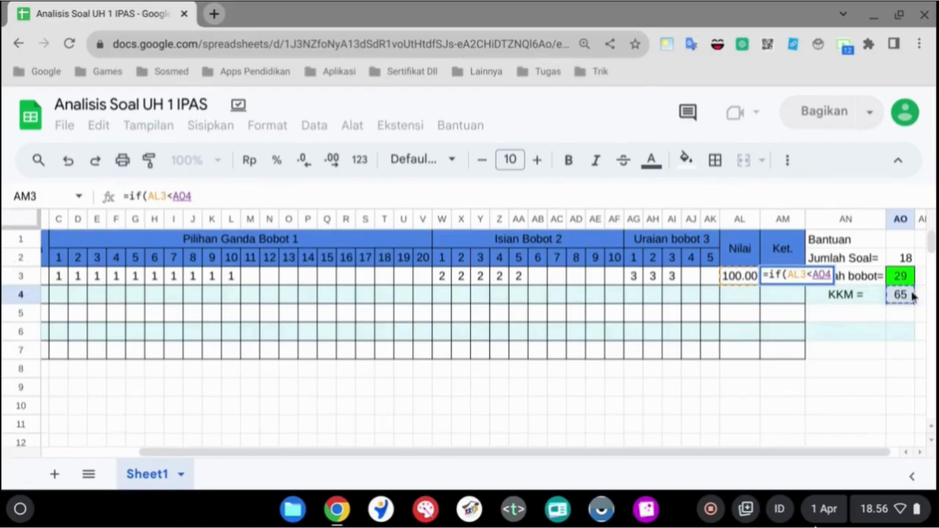
# Make the KKM reference in the AM3 formula absolute as $AO$4.
pyautogui.click(189, 196)
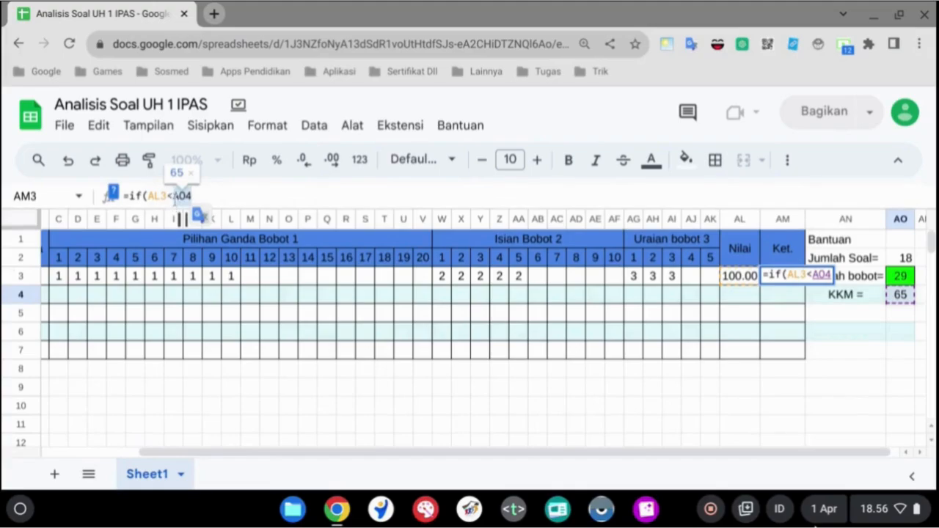
pyautogui.click(175, 198)
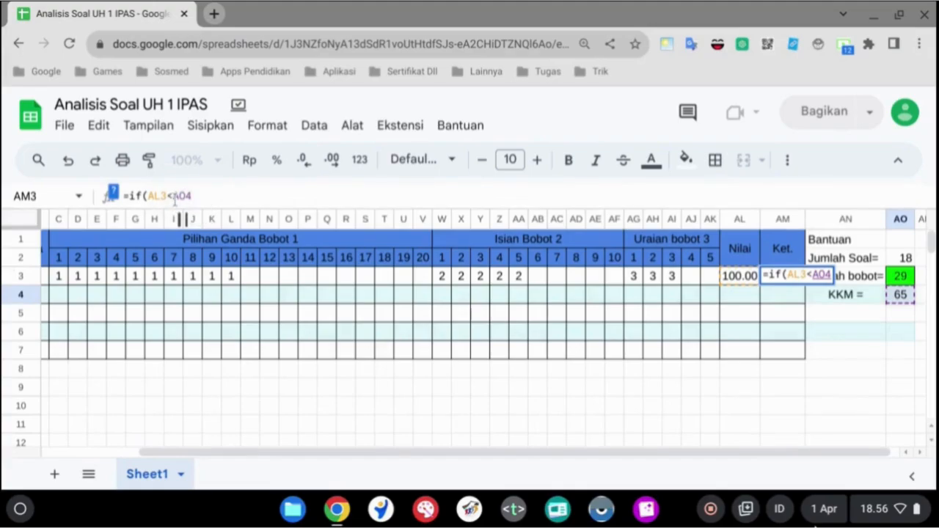
pyautogui.write('$')
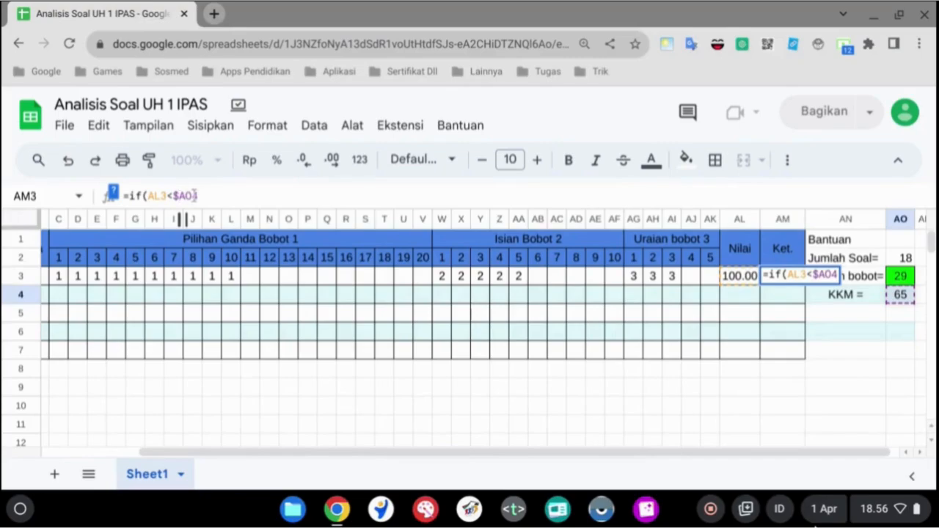
pyautogui.click(195, 195)
pyautogui.write('$')
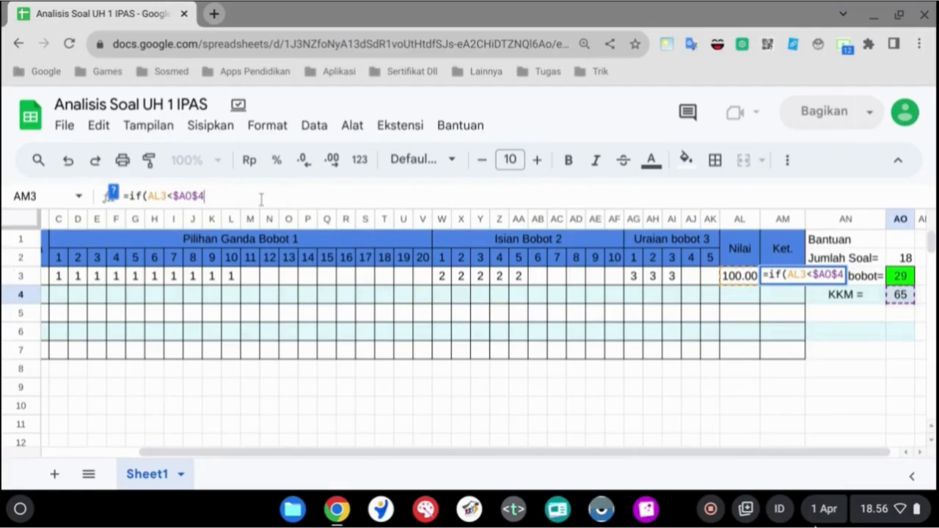
# Add the text "Belum Tuntas" as the value-if-true argument of the IF formula in AM3.
pyautogui.write(',')
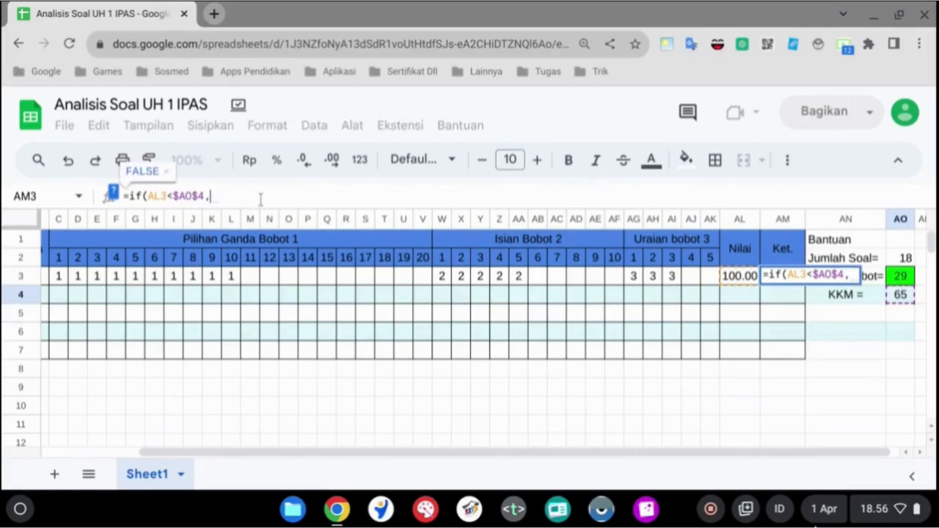
pyautogui.write('"')
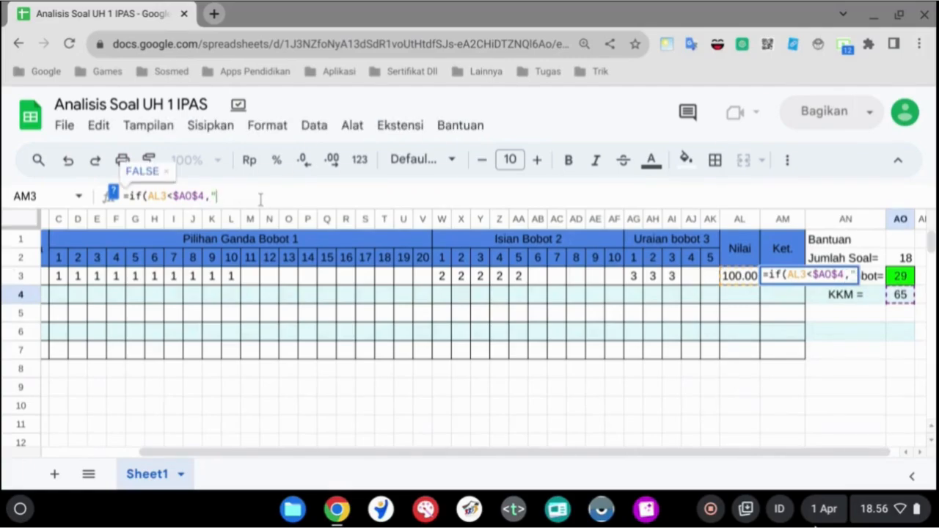
pyautogui.write('Be')
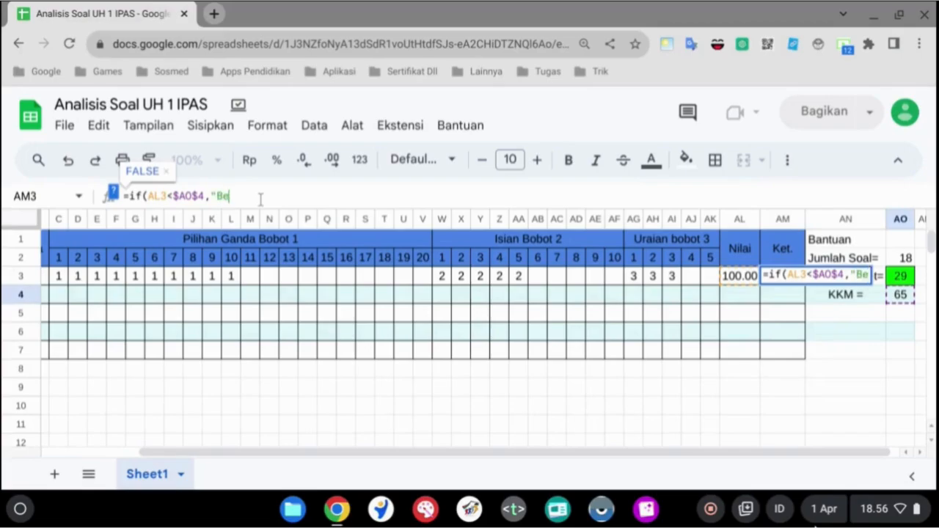
pyautogui.write('lum R')
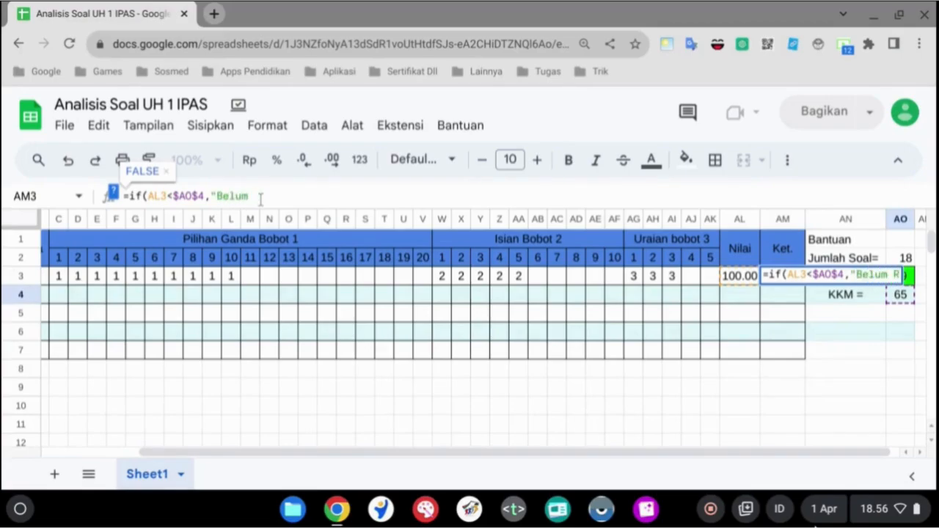
pyautogui.press('BackSpace')
pyautogui.write('Tuntas')
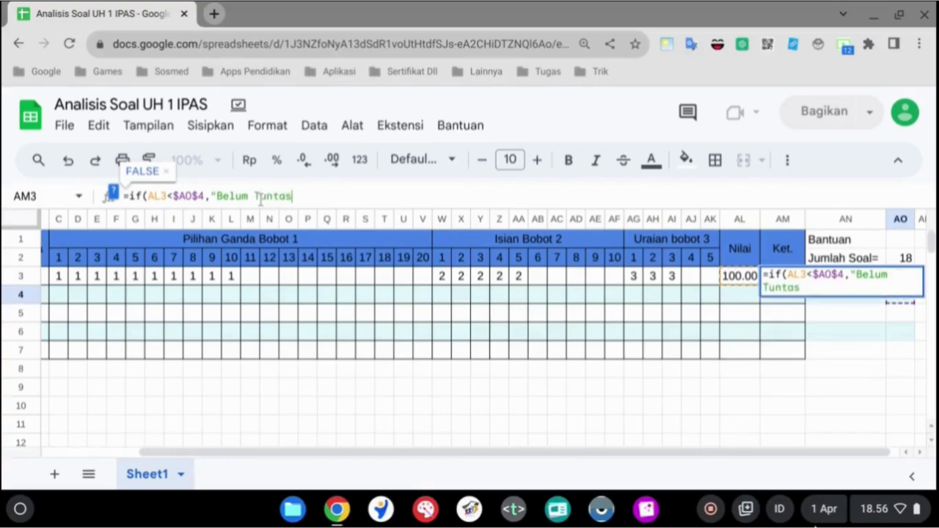
pyautogui.write('/Reme')
pyautogui.write('di')
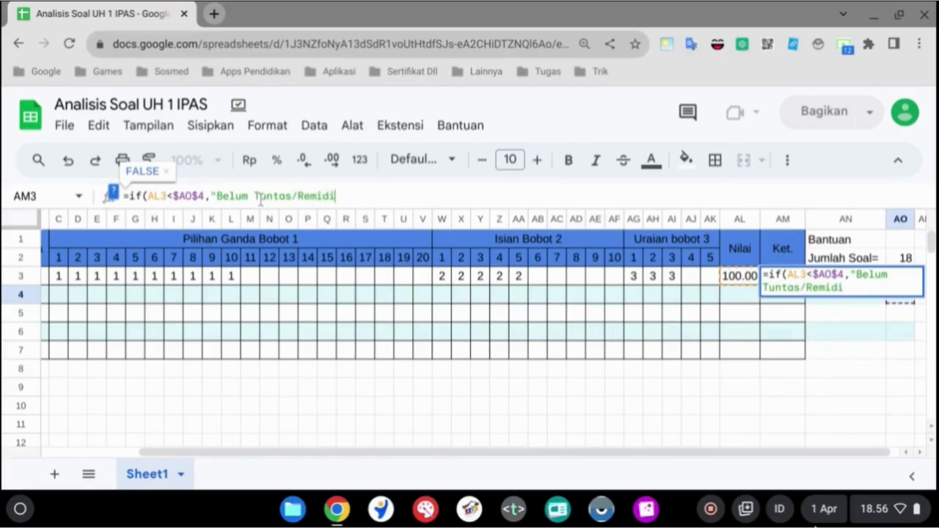
pyautogui.press('BackSpace')
pyautogui.press('BackSpace')
pyautogui.press('BackSpace')
pyautogui.press('BackSpace')
pyautogui.press('BackSpace')
pyautogui.press('BackSpace')
pyautogui.press('BackSpace')
pyautogui.press('BackSpace')
pyautogui.press('BackSpace')
pyautogui.press('BackSpace')
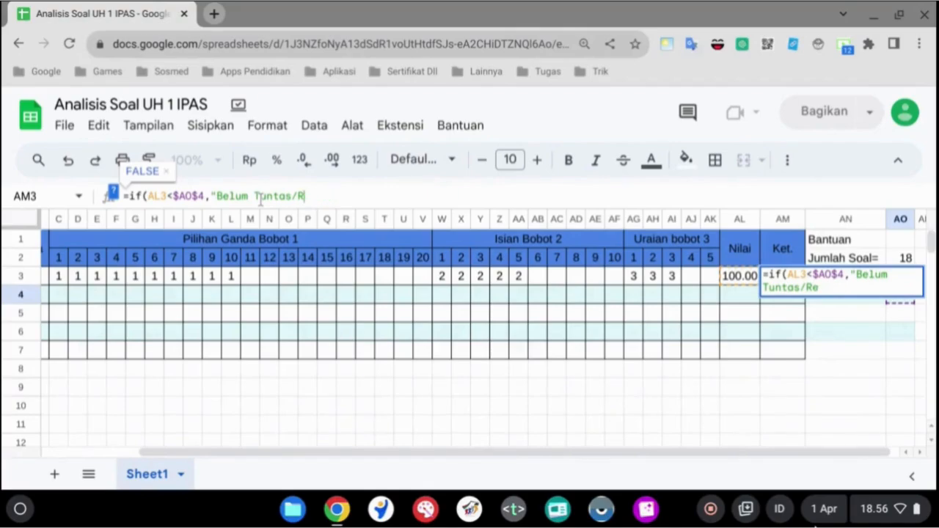
# Replace the value-if-true text in the AM3 IF formula with "BT/RM".
pyautogui.press('BackSpace')
pyautogui.press('BackSpace')
pyautogui.press('BackSpace')
pyautogui.press('BackSpace')
pyautogui.press('BackSpace')
pyautogui.press('BackSpace')
pyautogui.press('BackSpace')
pyautogui.press('BackSpace')
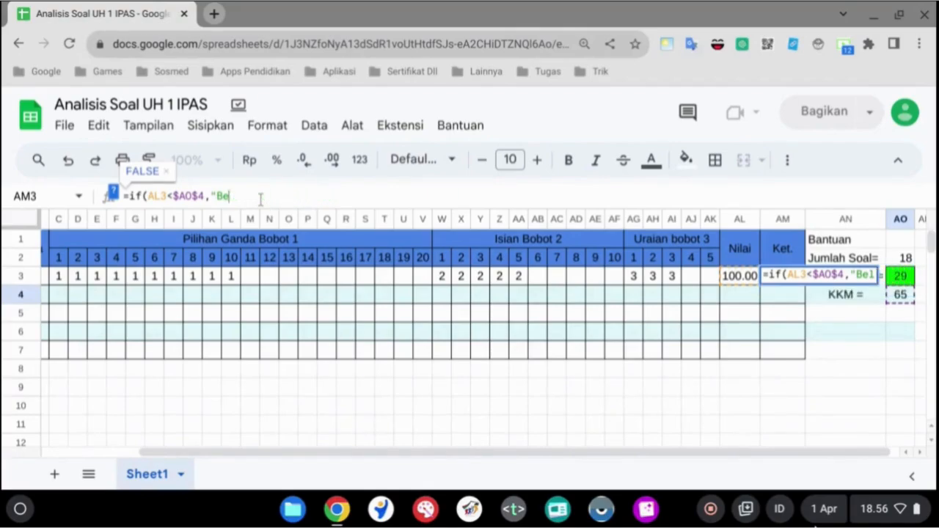
pyautogui.write('T/RM')
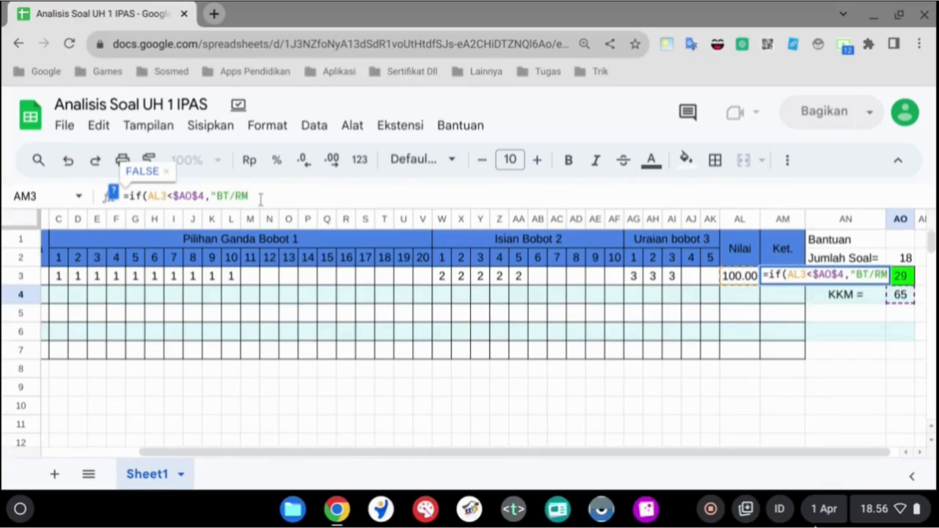
# Complete the AM3 IF formula with an empty string as the value-if-false argument and enter it.
pyautogui.write('",')
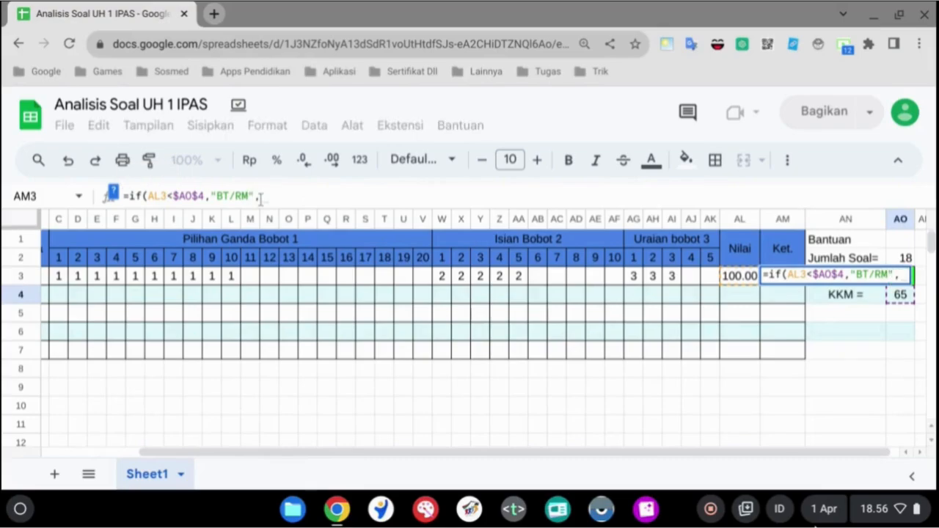
pyautogui.write('""')
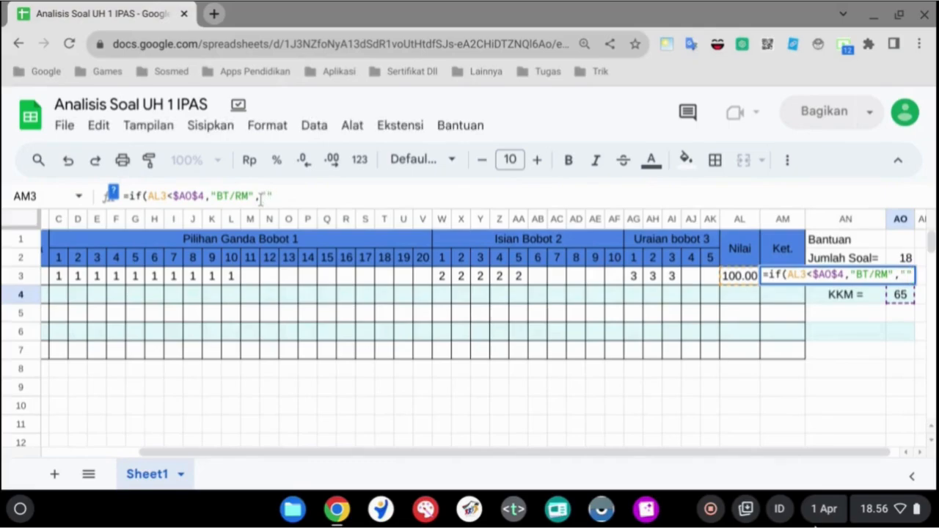
pyautogui.write(')')
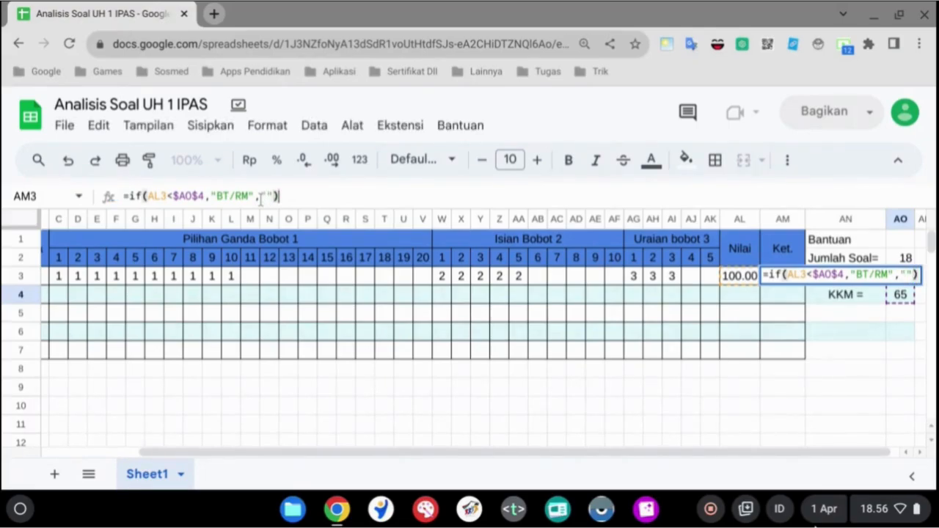
pyautogui.press('Return')
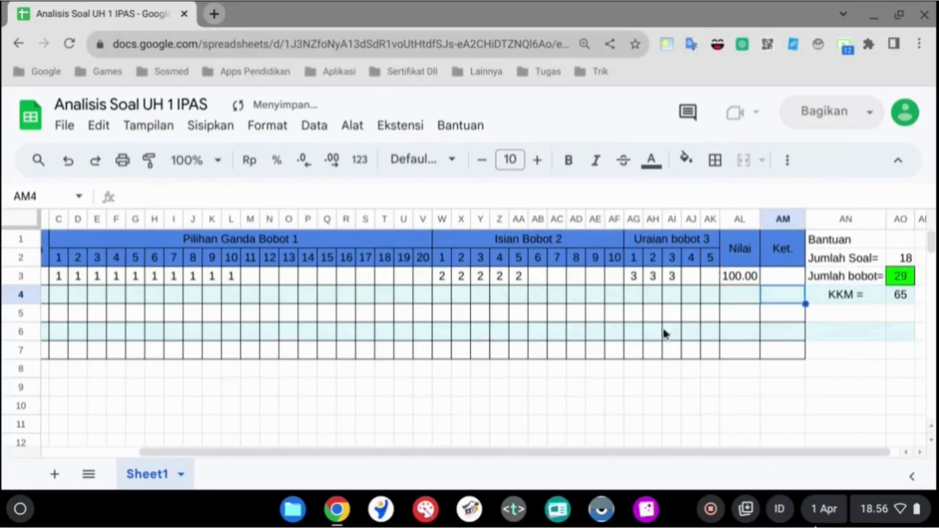
# Copy the "Nilai" and "Ket." formulas in AL3:AM3 and paste only the formulas into AL3:AM7.
pyautogui.click(786, 282)
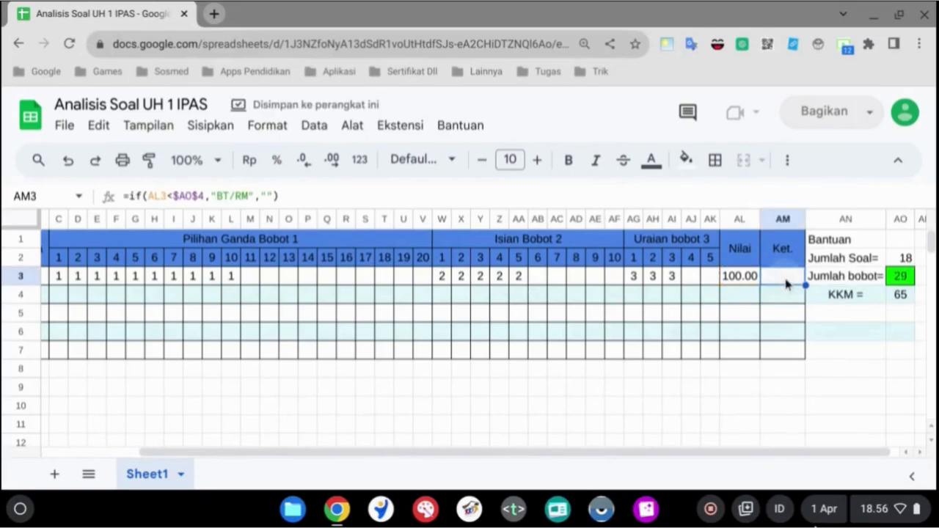
pyautogui.click(732, 275)
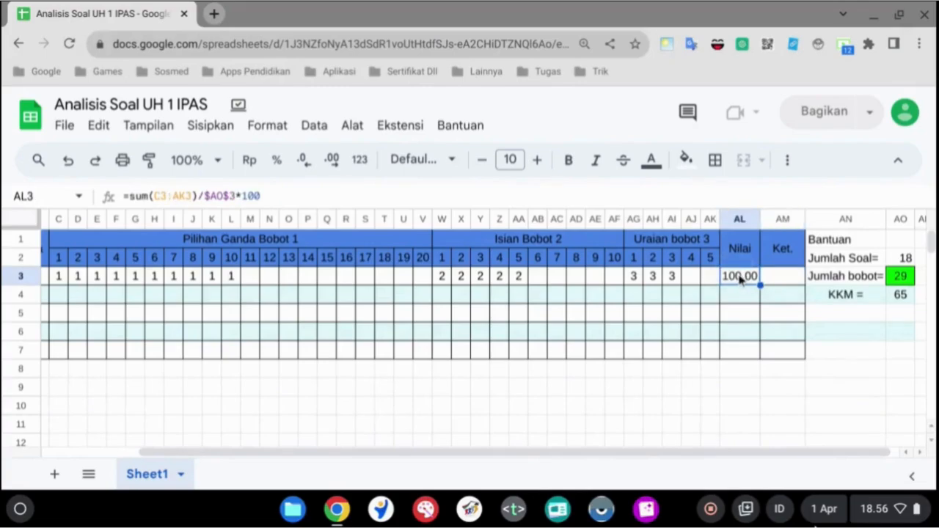
pyautogui.moveTo(745, 278); pyautogui.dragTo(782, 279)
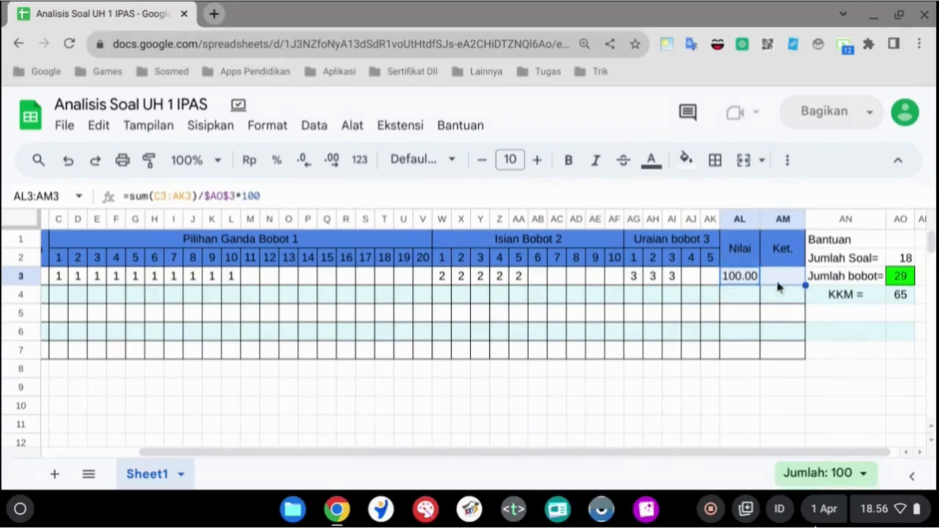
pyautogui.rightClick(752, 285)
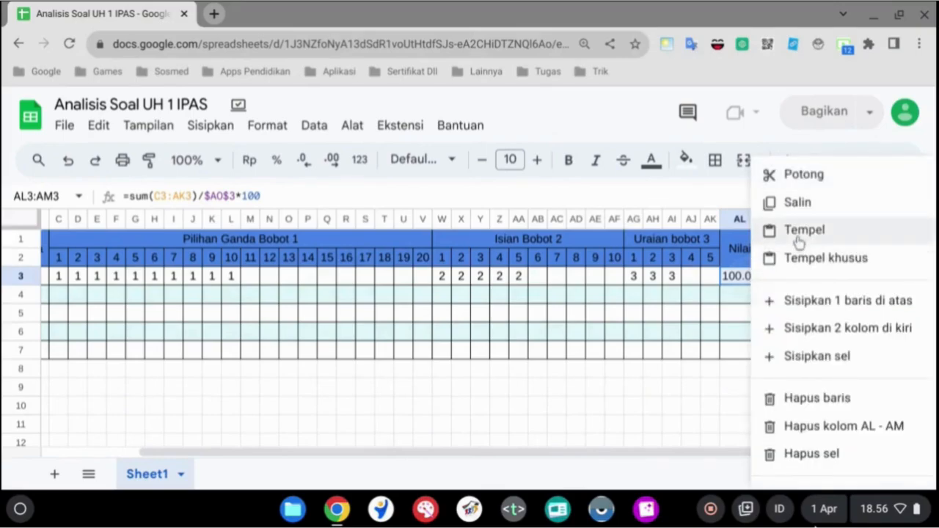
pyautogui.click(798, 208)
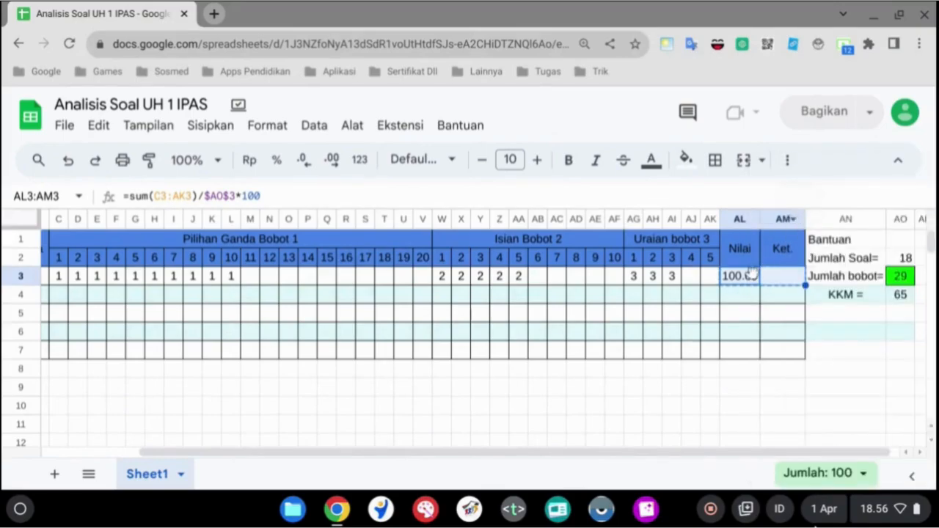
pyautogui.moveTo(741, 277); pyautogui.dragTo(783, 354)
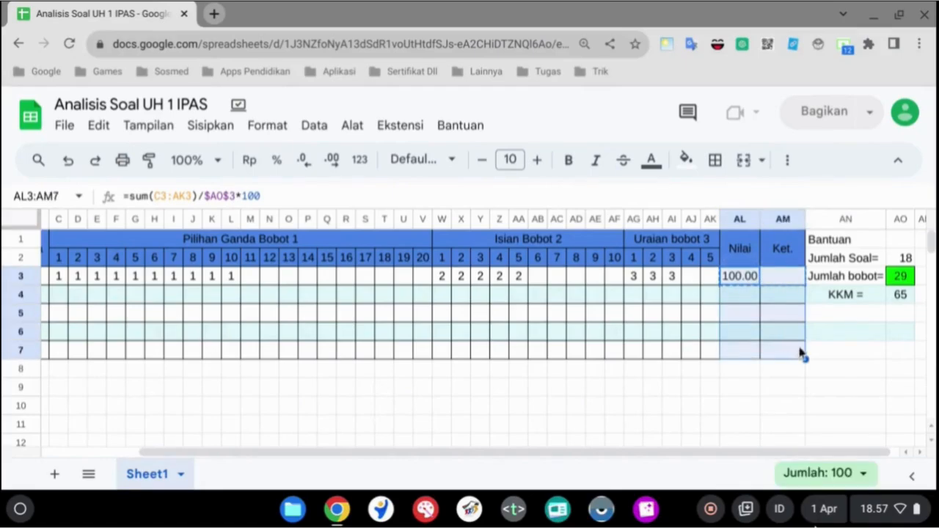
pyautogui.rightClick(790, 324)
pyautogui.moveTo(803, 258)
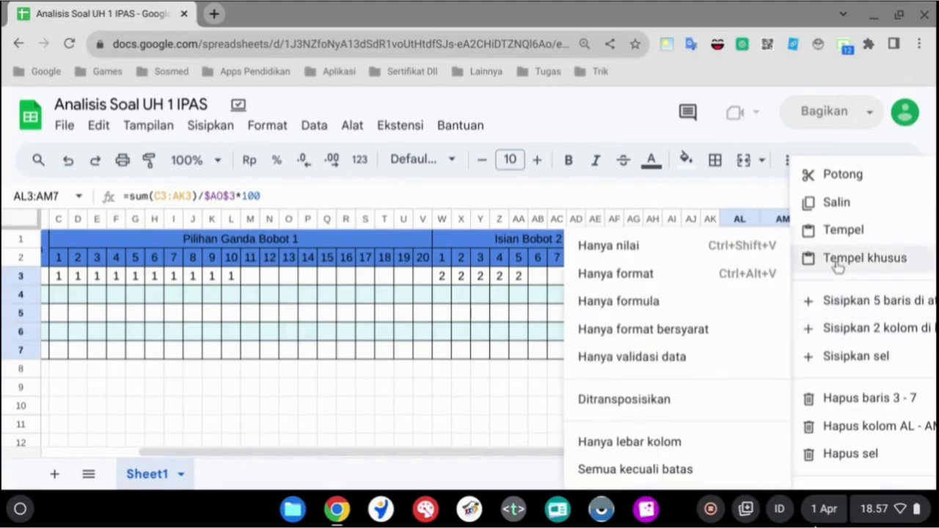
pyautogui.click(675, 308)
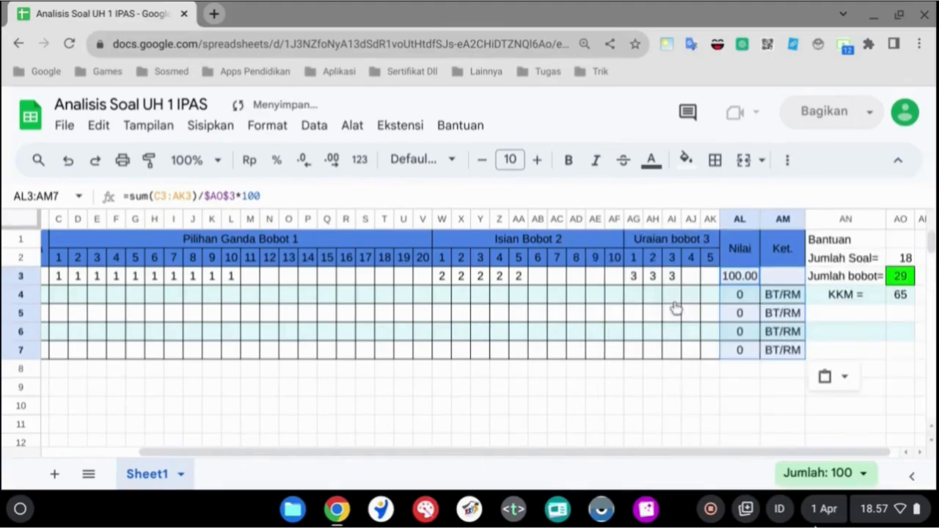
# Enter sample scores in row 4: 2 for the first Isian item in W4 and 3 for the first Uraian item in AG4.
pyautogui.click(748, 351)
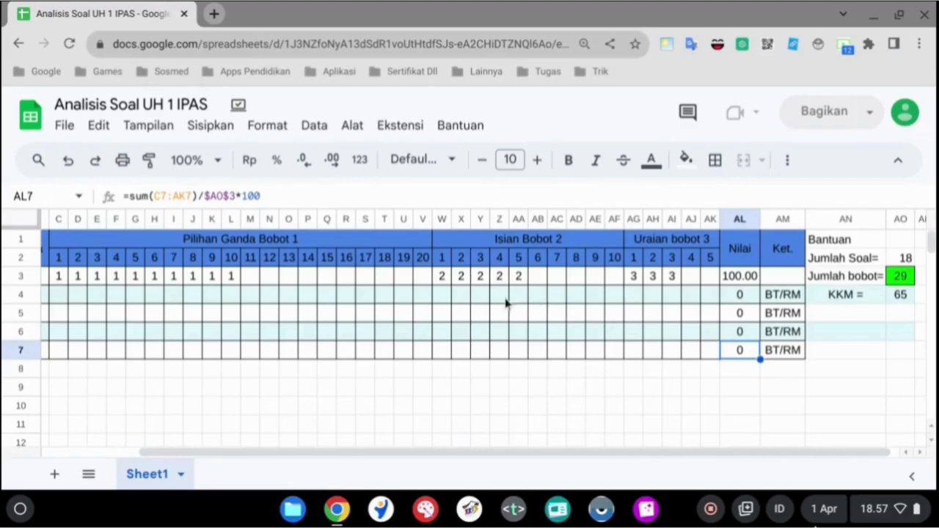
pyautogui.click(443, 301)
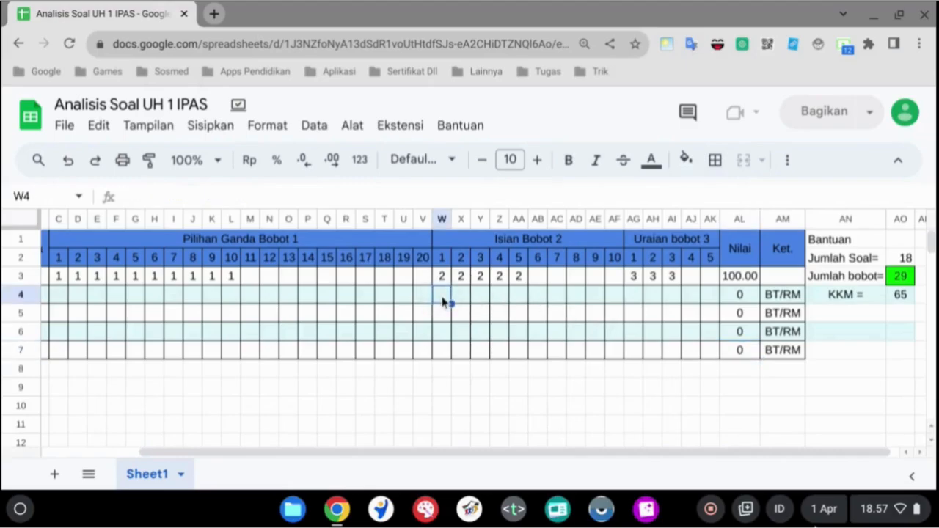
pyautogui.write('2')
pyautogui.click(633, 300)
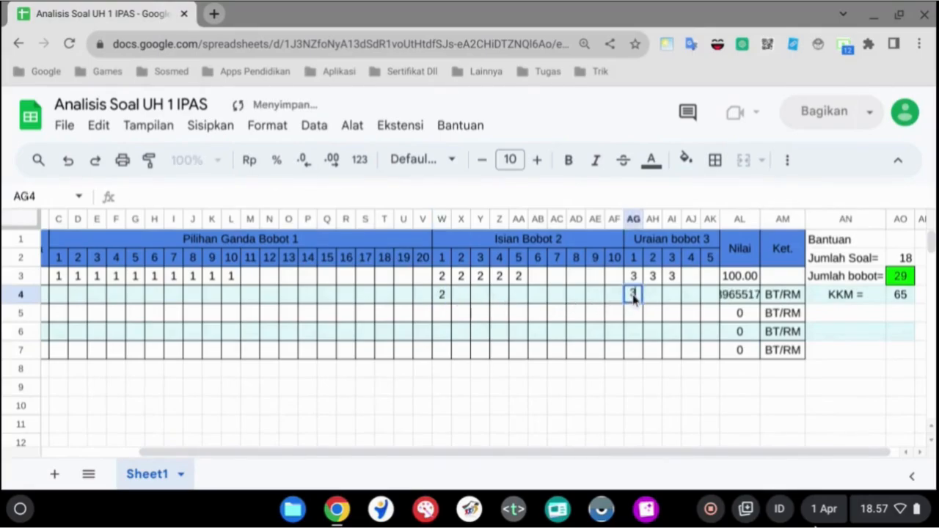
pyautogui.write('3')
pyautogui.click(660, 300)
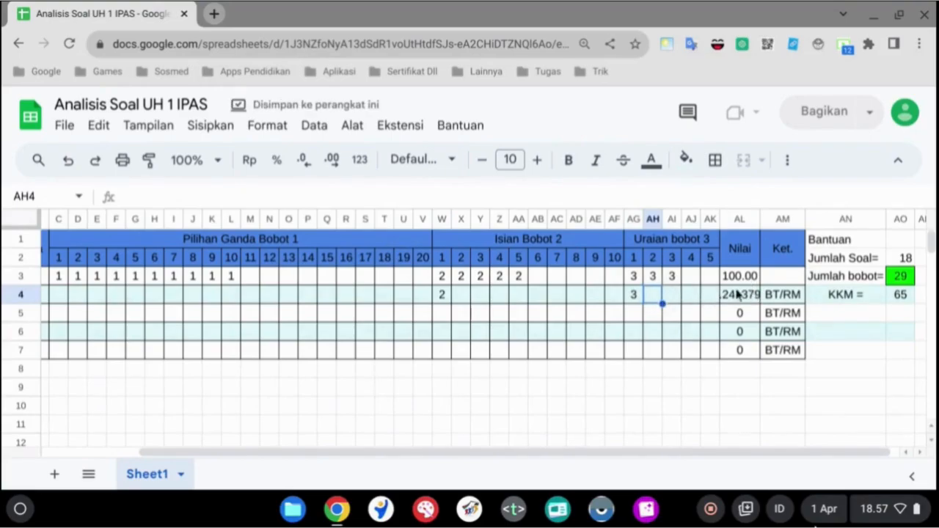
# Format the "Nilai" cells AL4:AL7 to show two decimal places.
pyautogui.click(740, 295)
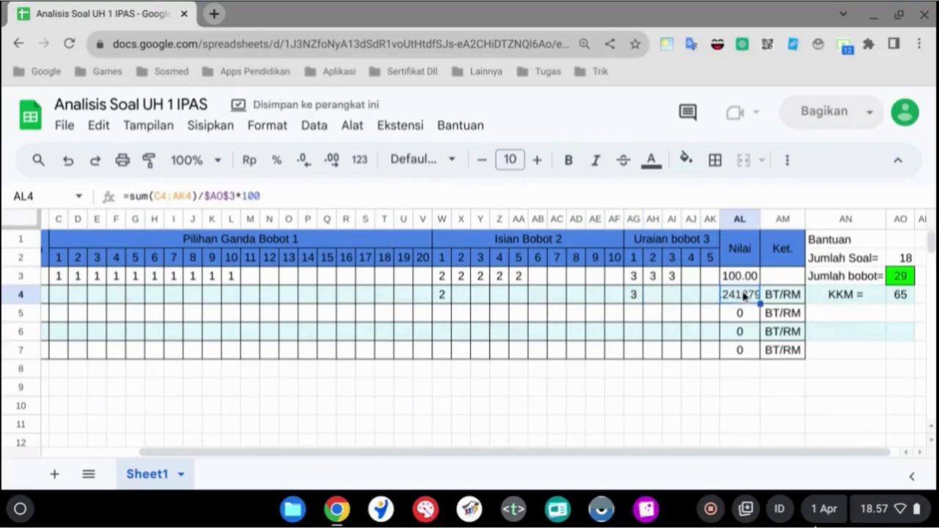
pyautogui.keyDown('shift'); pyautogui.click(743, 351); pyautogui.keyUp('shift')
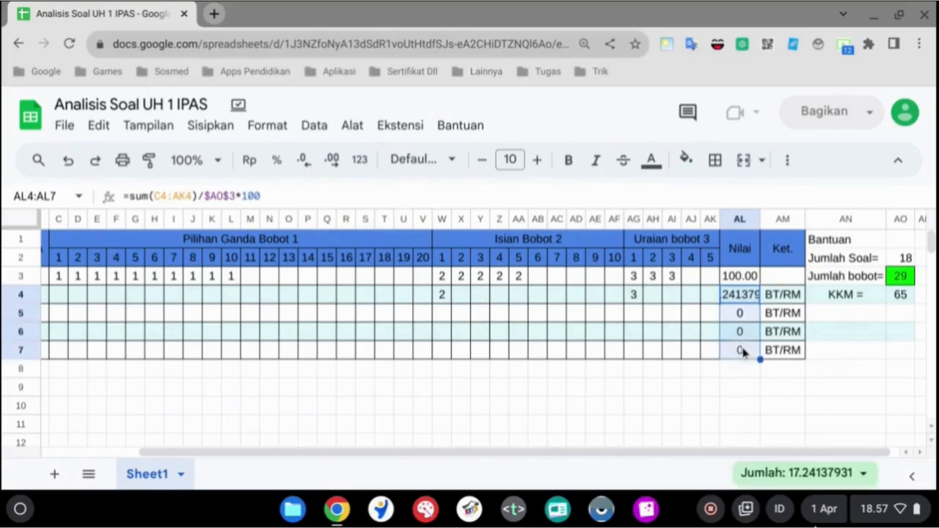
pyautogui.click(303, 161)
pyautogui.click(303, 161)
pyautogui.click(303, 161)
pyautogui.click(303, 160)
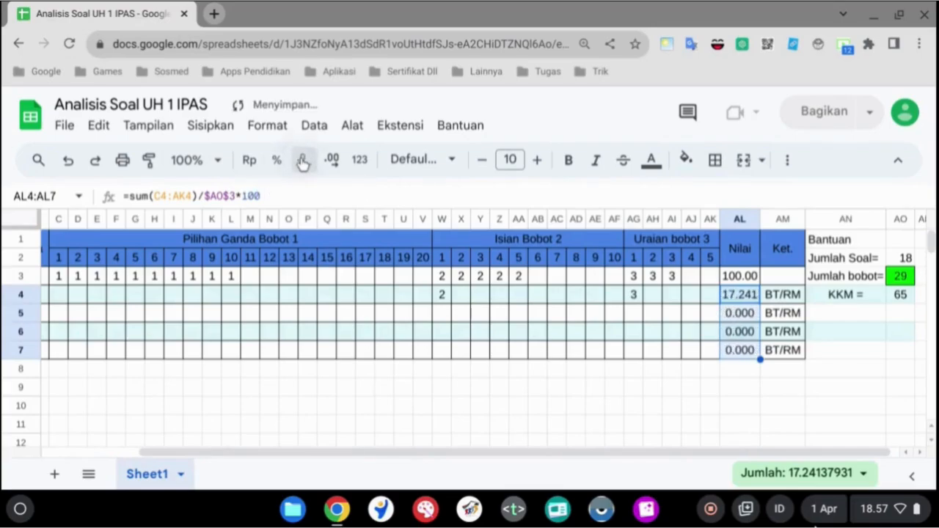
pyautogui.click(303, 161)
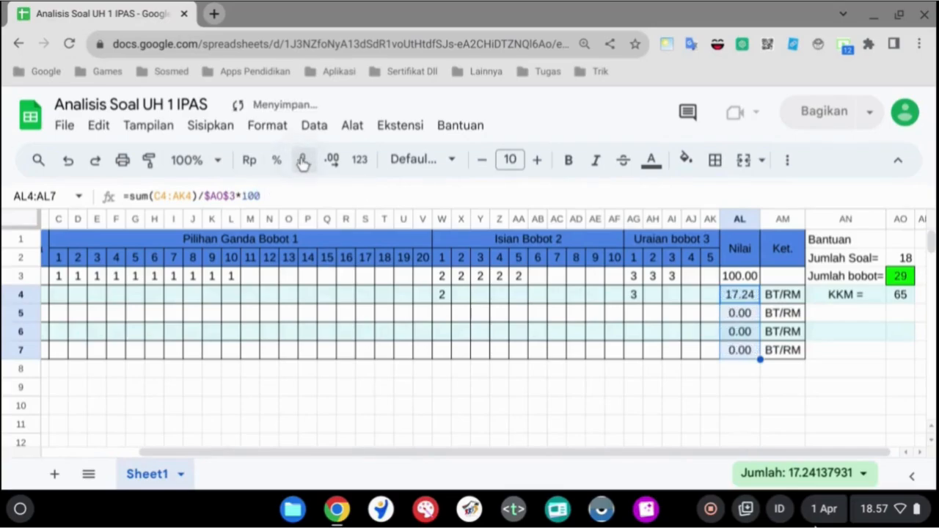
# Enter a score of 1 for Uraian items 2 and 3 in AH4 and AI4.
pyautogui.click(658, 299)
pyautogui.write('1')
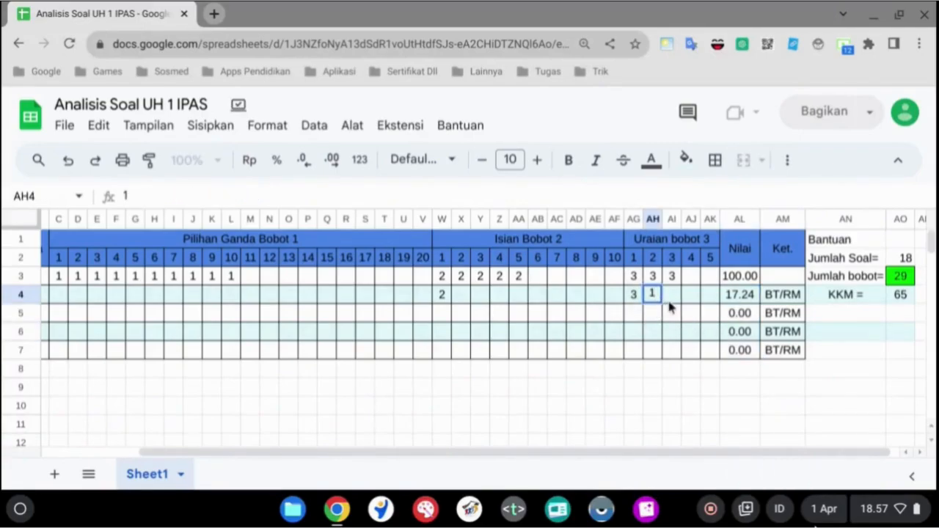
pyautogui.press('Tab')
pyautogui.write('1')
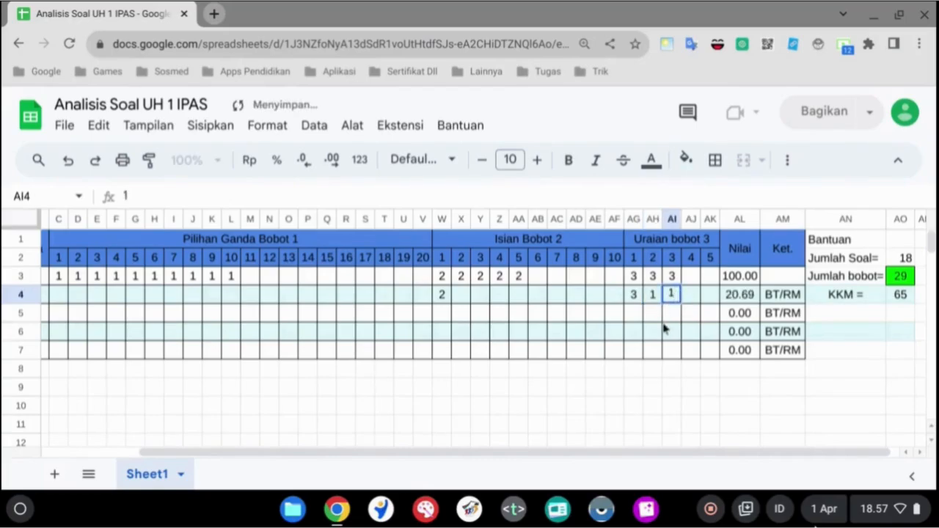
pyautogui.press('Return')
# Enter the Pilihan Ganda scores 1, 0, 1, 1 for items 1 to 4 in C4:F4.
pyautogui.click(215, 297)
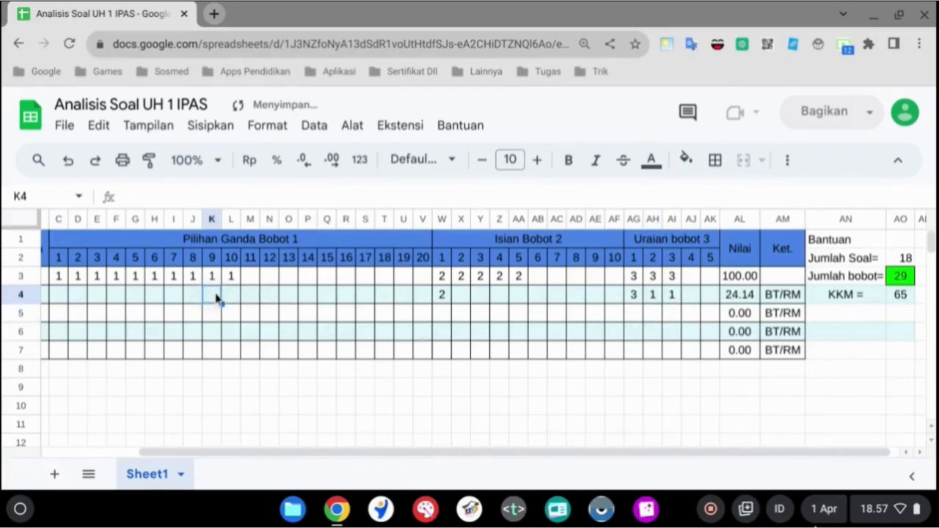
pyautogui.click(61, 295)
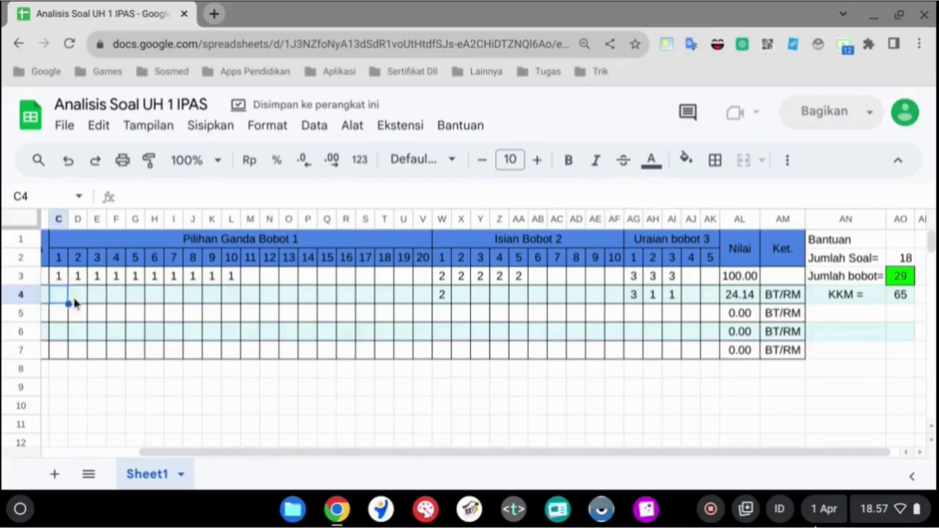
pyautogui.write('1')
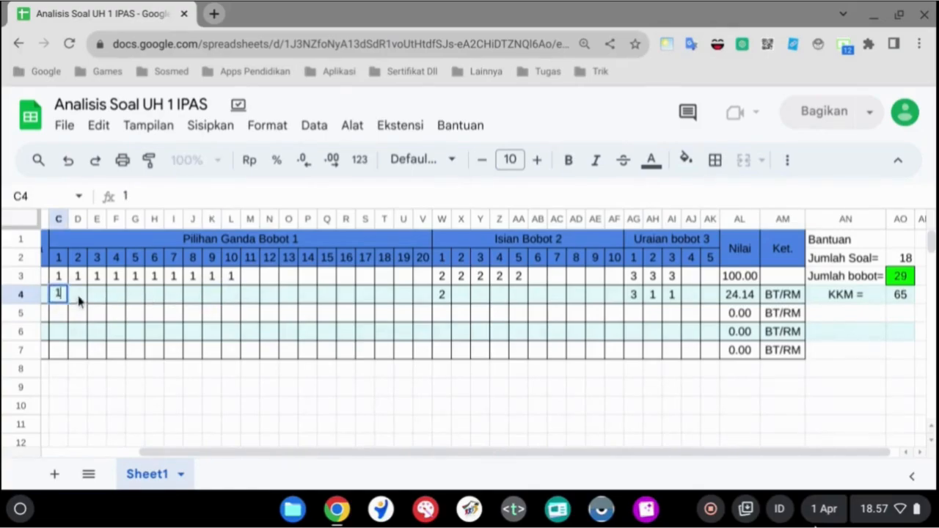
pyautogui.click(79, 297)
pyautogui.write('01')
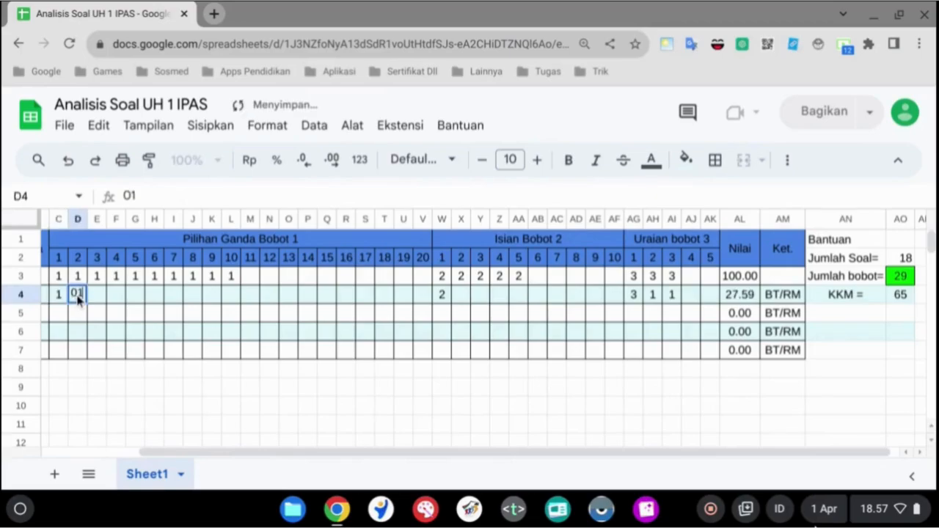
pyautogui.press('BackSpace')
pyautogui.press('Tab')
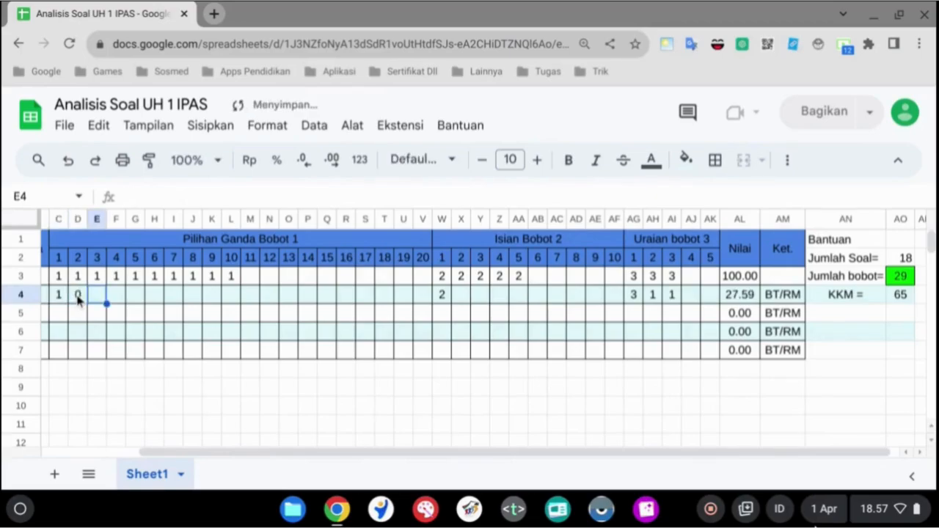
pyautogui.write('1')
pyautogui.press('Tab')
pyautogui.write('1')
pyautogui.press('Tab')
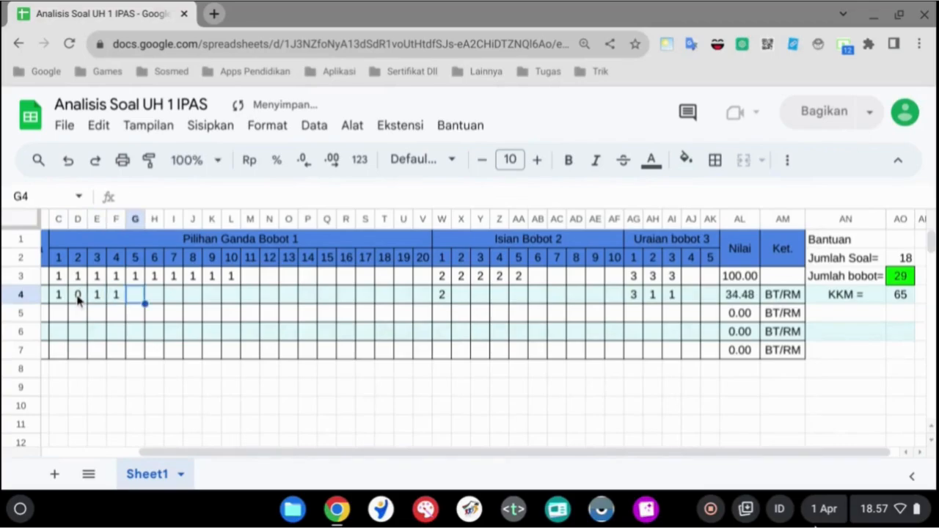
# Enter the Pilihan Ganda scores 0, 1, 1, 0 for items 5 to 8 in G4:J4.
pyautogui.write('0')
pyautogui.press('Tab')
pyautogui.write('1')
pyautogui.press('Tab')
pyautogui.press('Tab')
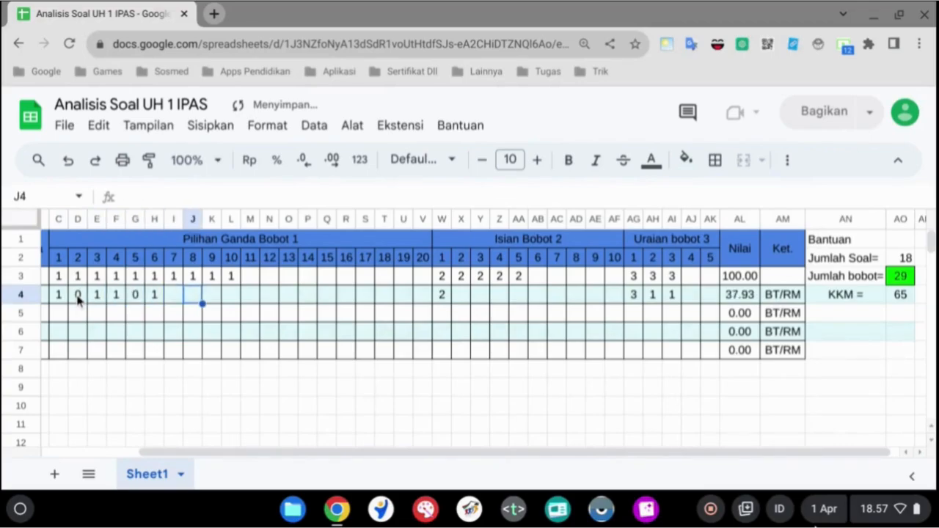
pyautogui.write('0')
pyautogui.press('Left')
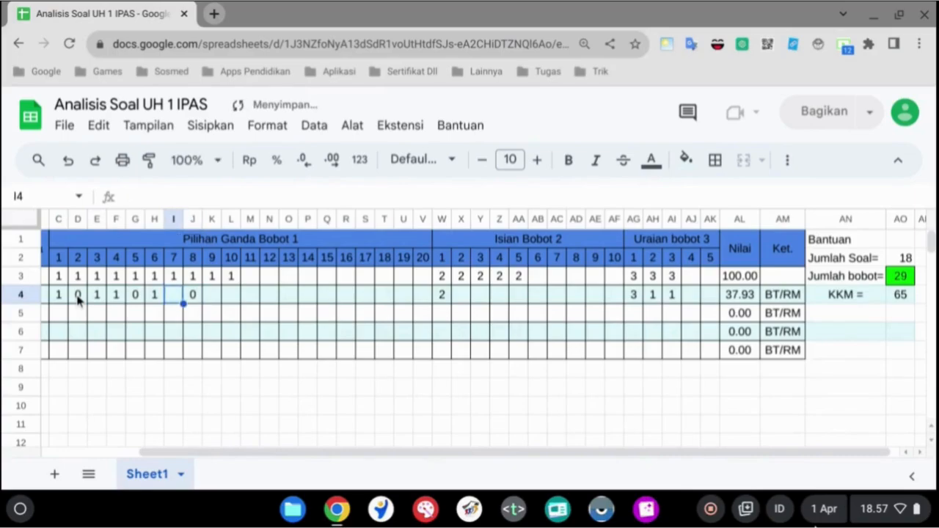
pyautogui.write('1')
pyautogui.press('Tab')
pyautogui.press('Tab')
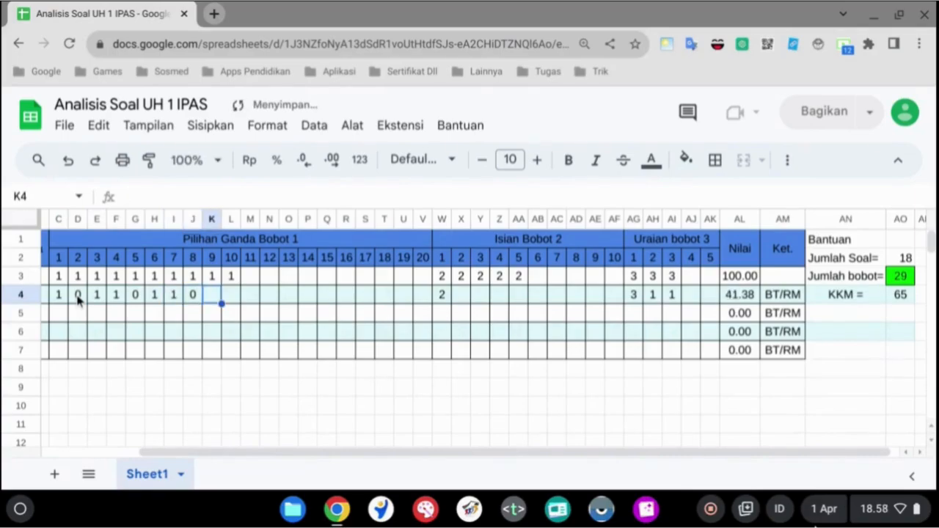
# Enter a Pilihan Ganda score of 1 for items 9 and 10 of siswa 2 in K4:L4.
pyautogui.write('1')
pyautogui.press('Tab')
pyautogui.write('1')
pyautogui.press('Tab')
# Enter the Isian scores 1, 2, 2, 1 for items 2 to 5 of siswa 2 in X4:AA4.
pyautogui.press('Tab')
pyautogui.press('Tab')
pyautogui.press('Tab')
pyautogui.press('Tab')
pyautogui.press('Tab')
pyautogui.press('Tab')
pyautogui.press('Tab')
pyautogui.press('Tab')
pyautogui.press('Tab')
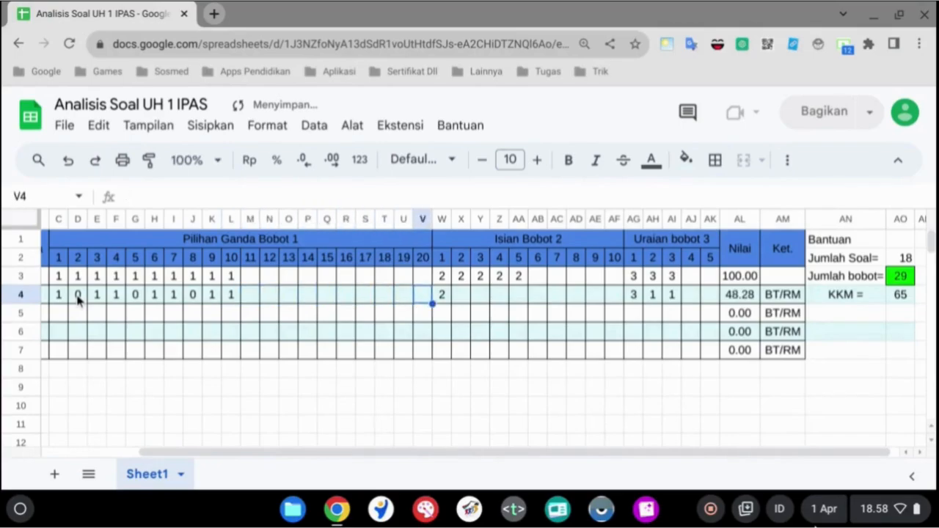
pyautogui.press('Tab')
pyautogui.press('Tab')
pyautogui.write('1')
pyautogui.press('Tab')
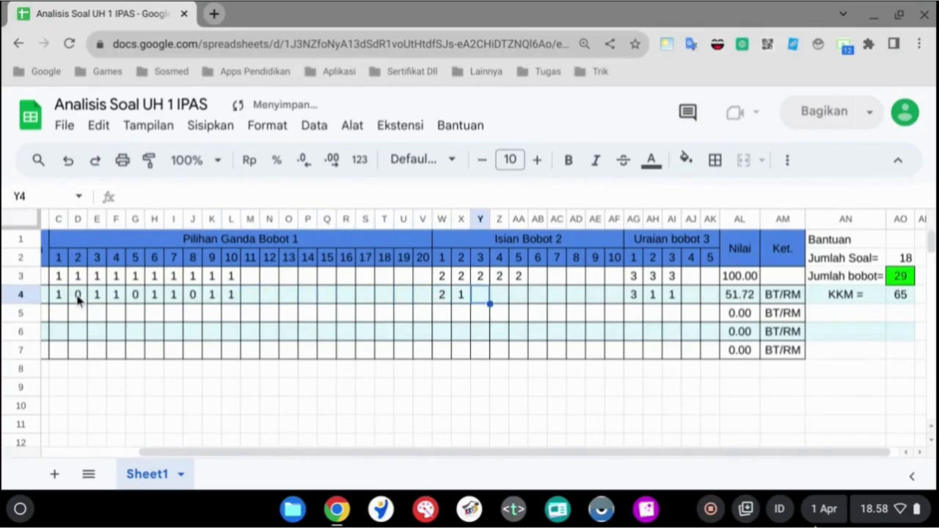
pyautogui.write('2')
pyautogui.press('Tab')
pyautogui.write('2')
pyautogui.press('Tab')
pyautogui.write('1')
pyautogui.press('Tab')
pyautogui.press('Tab')
pyautogui.press('Tab')
pyautogui.press('Tab')
pyautogui.press('Tab')
pyautogui.press('Tab')
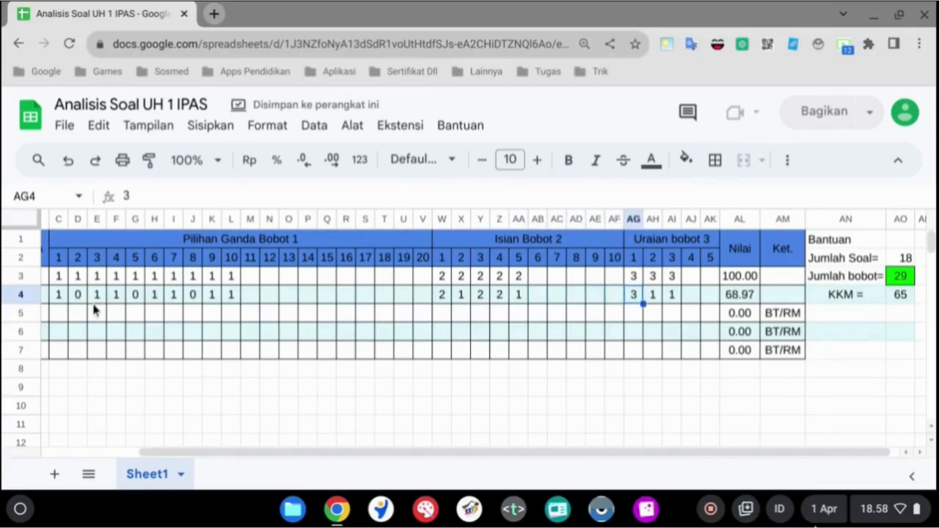
# Inspect the "Ket." formulas in AM3 and AM5.
pyautogui.click(74, 315)
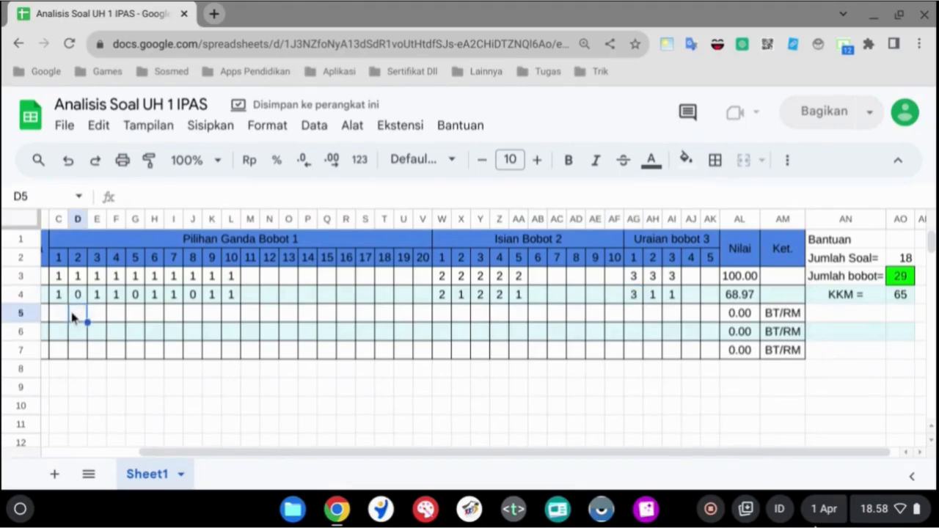
pyautogui.click(777, 318)
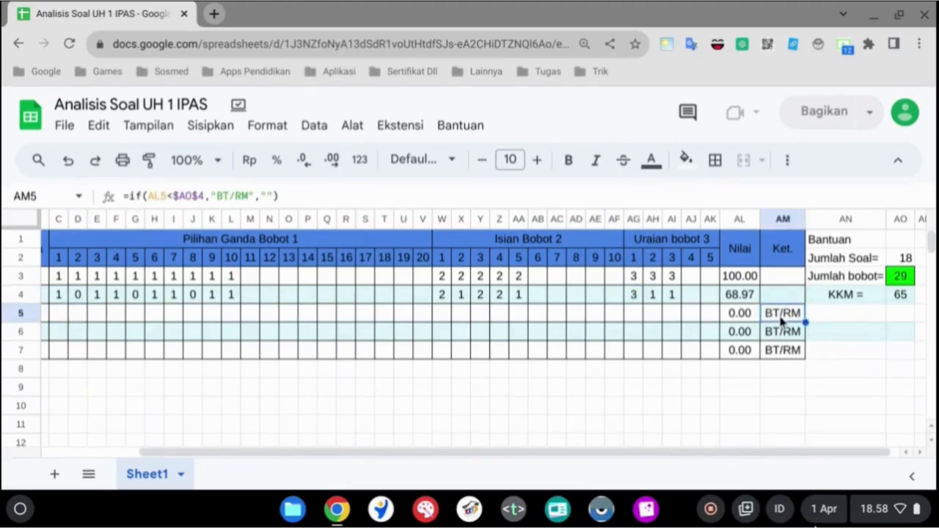
pyautogui.click(776, 280)
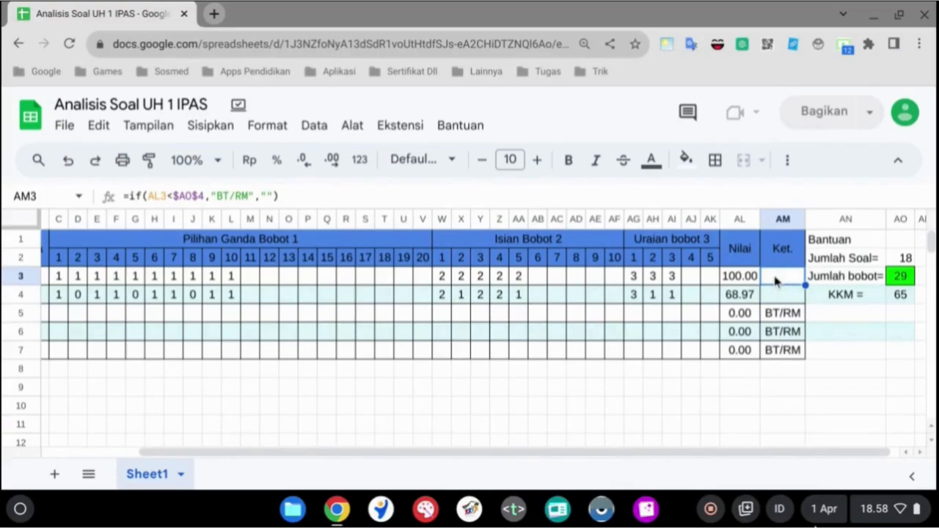
pyautogui.click(782, 313)
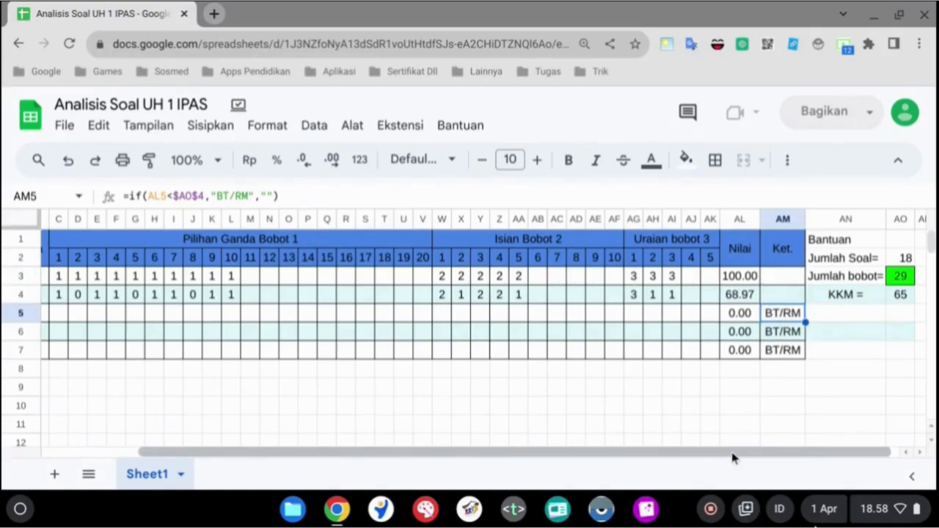
# Narrow the "No.Urut" column A slightly.
pyautogui.moveTo(732, 453); pyautogui.dragTo(623, 458)
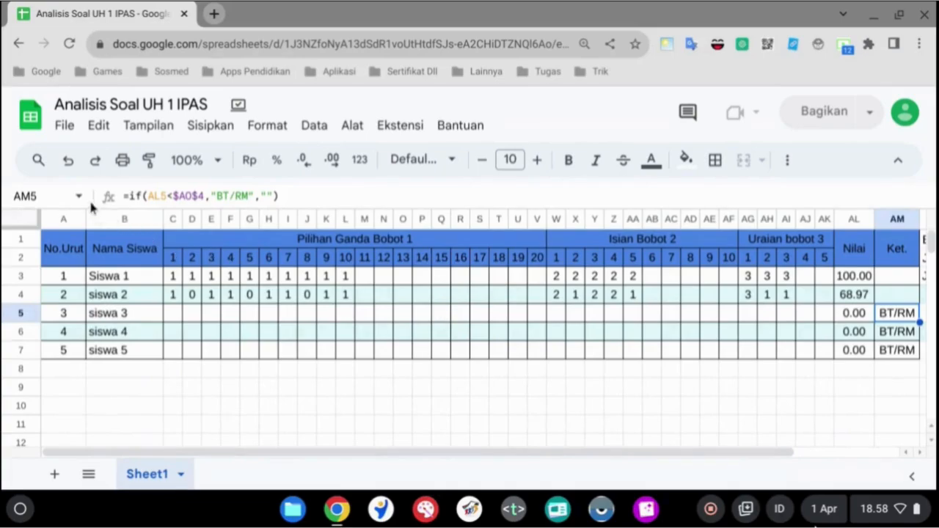
pyautogui.moveTo(86, 219); pyautogui.dragTo(76, 218)
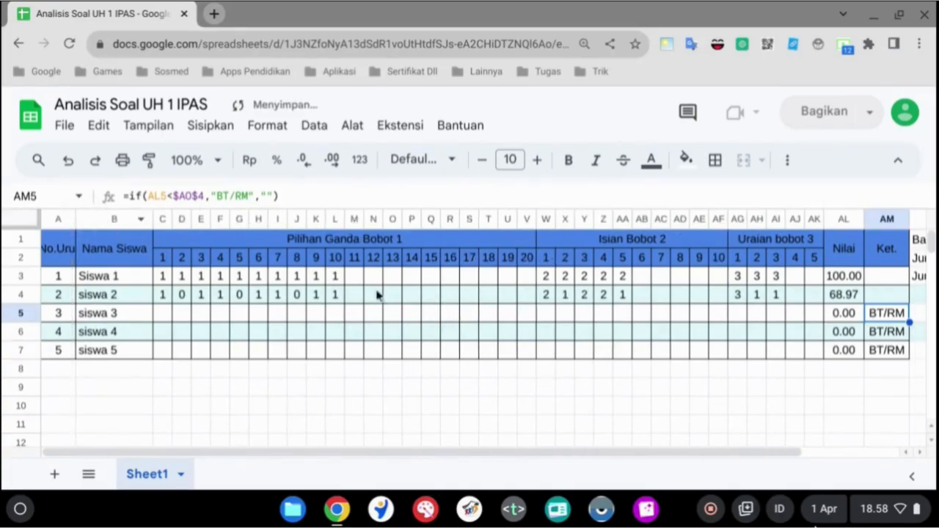
pyautogui.click(762, 314)
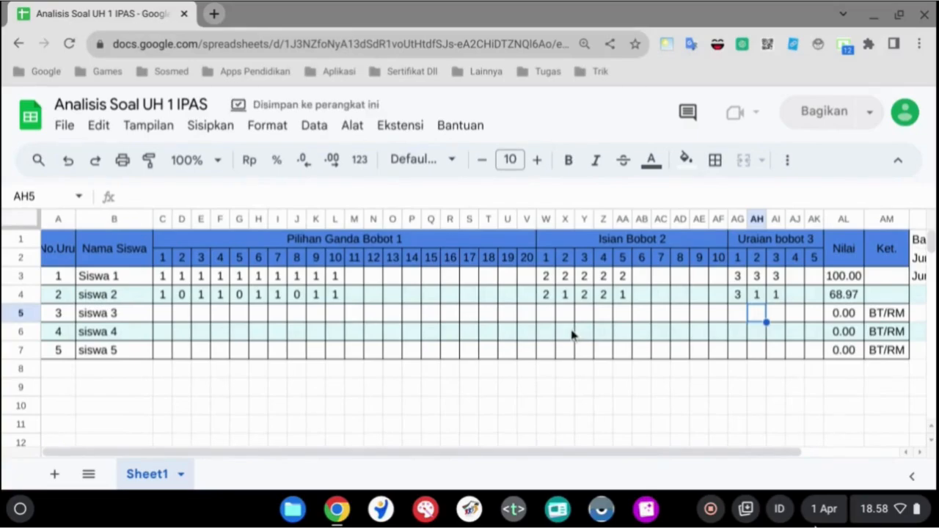
# Enter the Pilihan Ganda scores 1, 1, 1, 0, 0, 0, 0, 0, 0, 1 for siswa 3 in C5:L5.
pyautogui.click(165, 312)
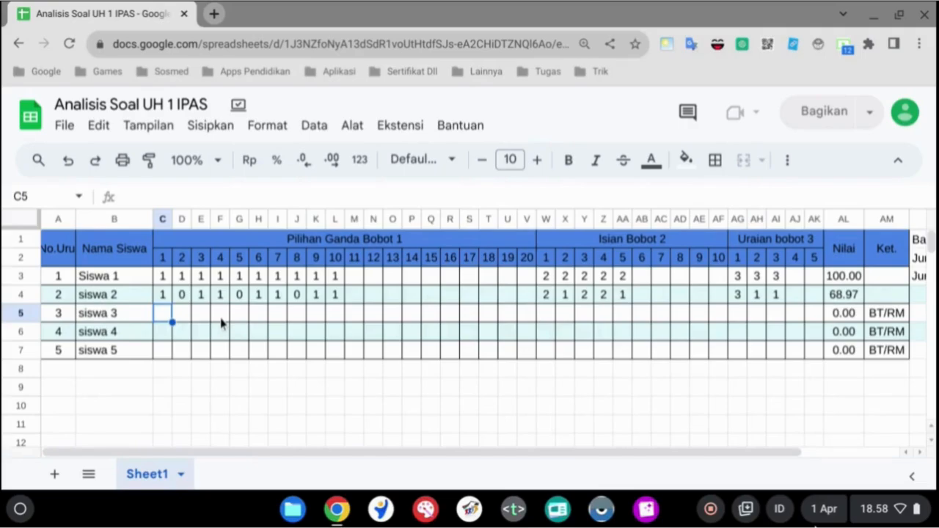
pyautogui.write('1')
pyautogui.press('Tab')
pyautogui.write('1')
pyautogui.press('Tab')
pyautogui.write('1')
pyautogui.press('Tab')
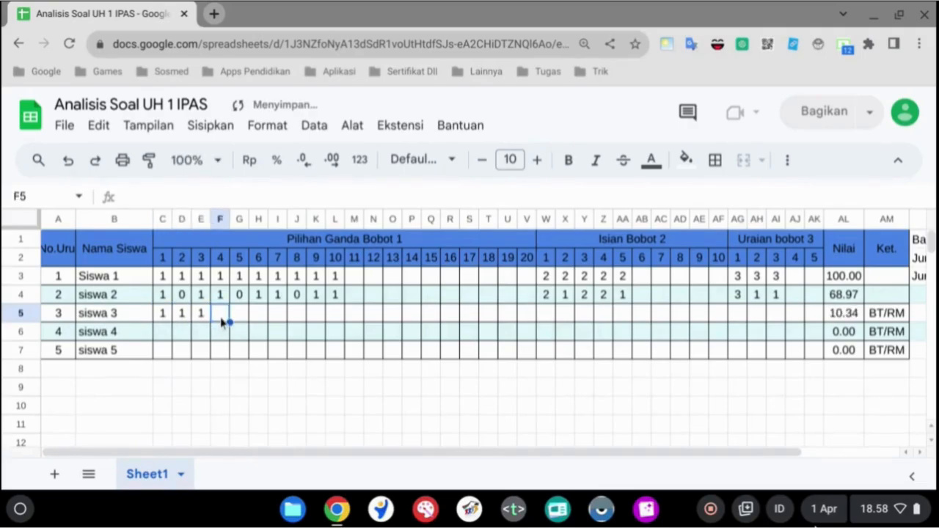
pyautogui.write('0\t0\t0\t0\t0\t0')
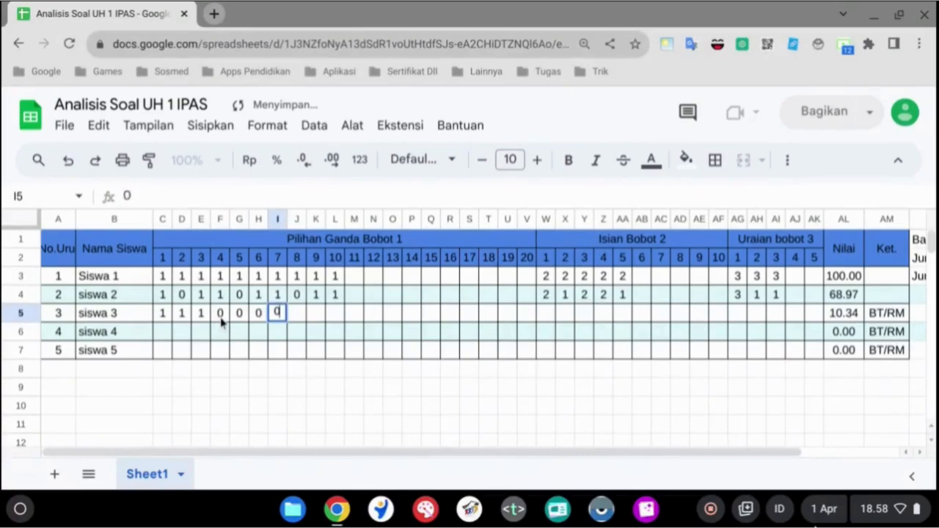
pyautogui.press('Tab')
pyautogui.write('1')
pyautogui.press('Tab')
# Enter the Isian scores 2, 2, 2, 1, 1 for siswa 3 in W5:AA5.
pyautogui.press('Tab')
pyautogui.press('Tab')
pyautogui.press('Tab')
pyautogui.press('Tab')
pyautogui.press('Tab')
pyautogui.press('Tab')
pyautogui.press('Tab')
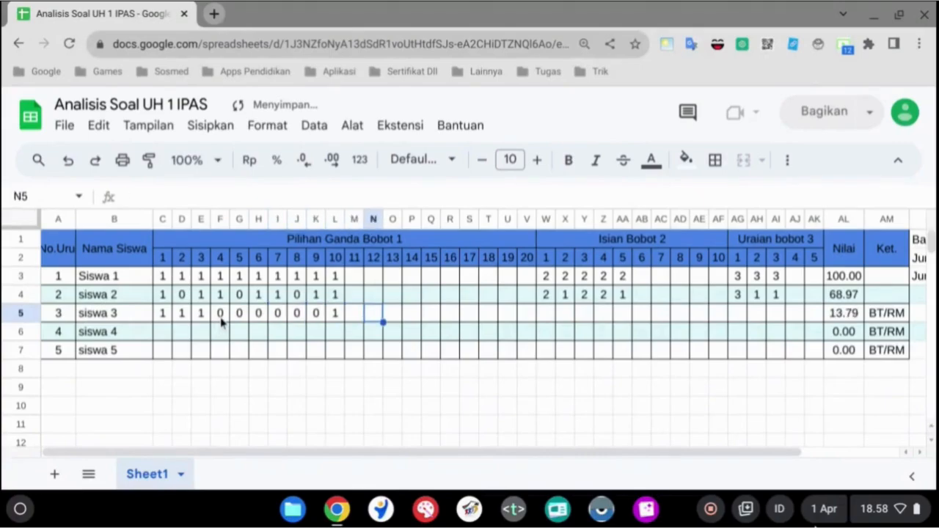
pyautogui.press('Tab')
pyautogui.press('Tab')
pyautogui.press('Tab')
pyautogui.write('2')
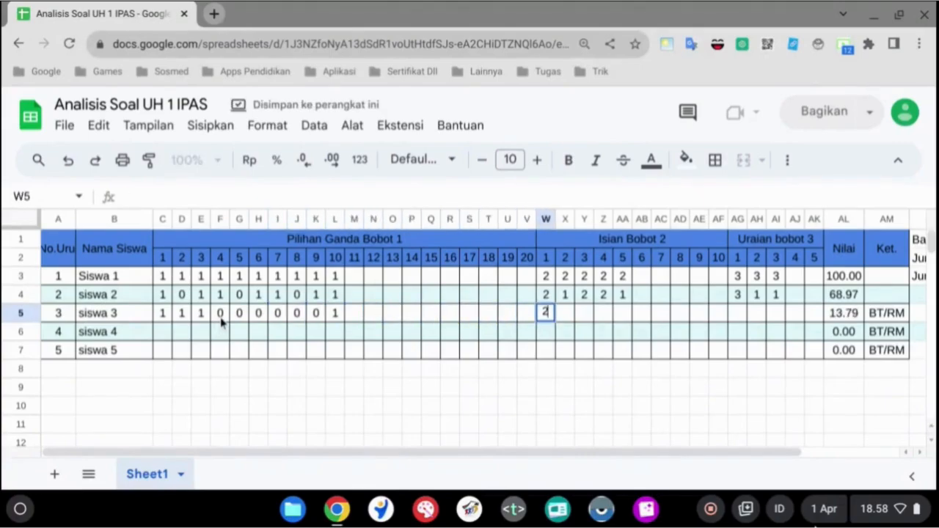
pyautogui.press('Tab')
pyautogui.write('2')
pyautogui.press('Tab')
pyautogui.write('2')
pyautogui.press('Tab')
pyautogui.write('1')
pyautogui.press('Tab')
pyautogui.write('1')
pyautogui.press('Tab')
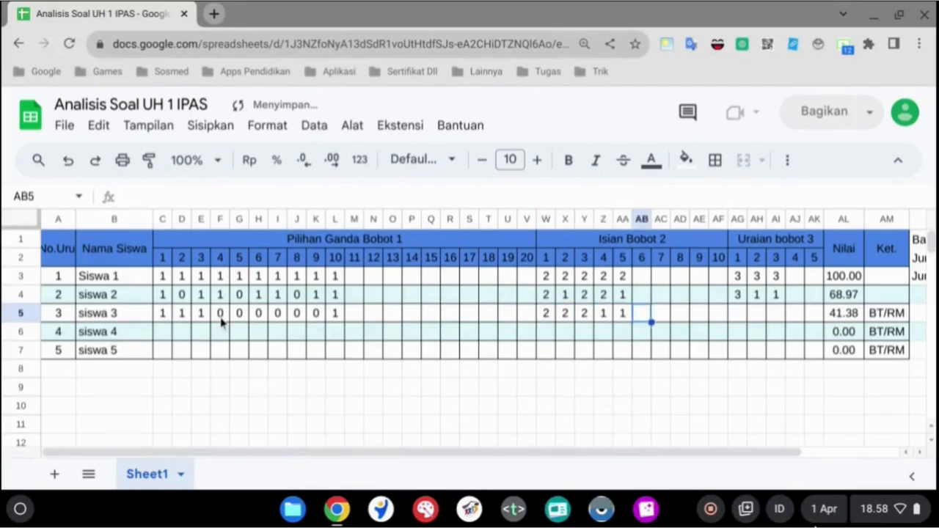
# Enter the Uraian scores 2, 3, 1 for siswa 3 in AG5:AI5.
pyautogui.press('Tab')
pyautogui.press('Tab')
pyautogui.press('Tab')
pyautogui.press('Tab')
pyautogui.press('Tab')
pyautogui.write('2')
pyautogui.press('Tab')
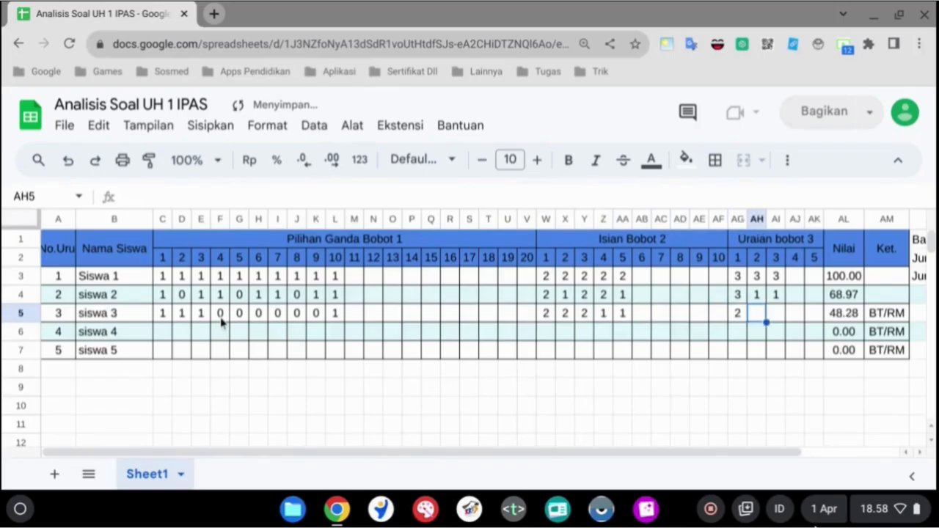
pyautogui.write('3')
pyautogui.press('Tab')
pyautogui.write('1')
pyautogui.press('Tab')
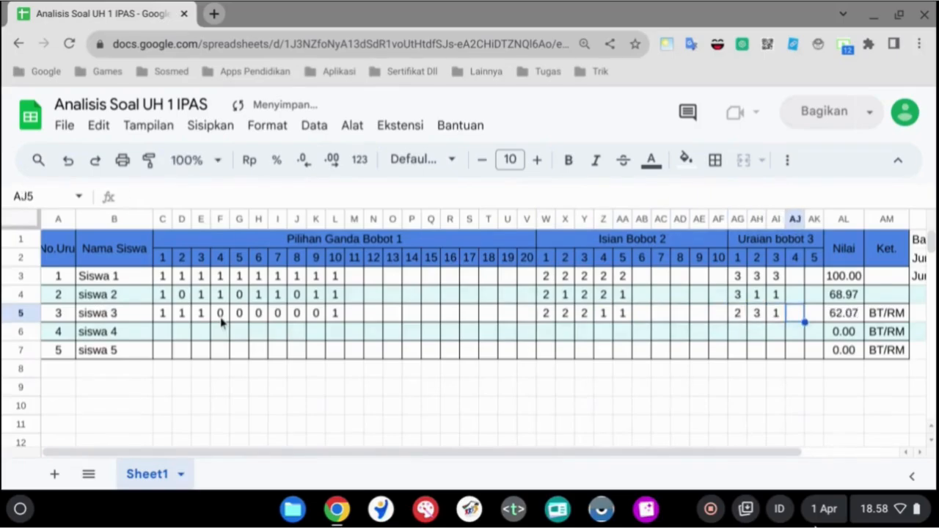
pyautogui.press('Down')
pyautogui.press('Left')
pyautogui.press('Left')
pyautogui.press('Left')
pyautogui.press('Left')
pyautogui.press('Left')
pyautogui.press('Left')
pyautogui.press('Left')
pyautogui.press('Left')
pyautogui.press('Left')
pyautogui.press('Left')
pyautogui.press('Left')
pyautogui.press('Left')
pyautogui.press('Left')
pyautogui.press('Left')
pyautogui.press('Left')
pyautogui.press('Left')
pyautogui.press('Left')
pyautogui.press('Left')
pyautogui.press('Left')
pyautogui.press('Left')
pyautogui.press('Left')
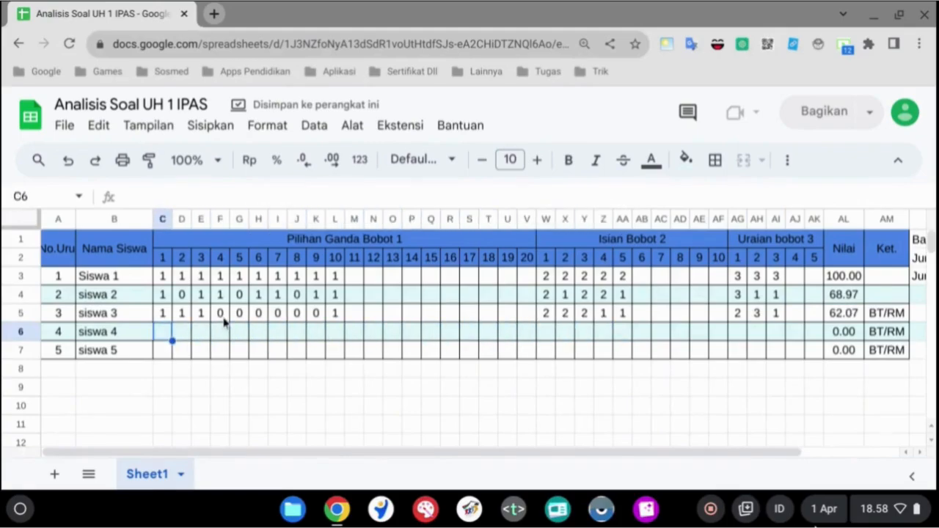
# Copy the scores of siswa 3 in C5:AI5 to the rows of siswa 4 and siswa 5 in C6:AI7.
pyautogui.click(165, 314)
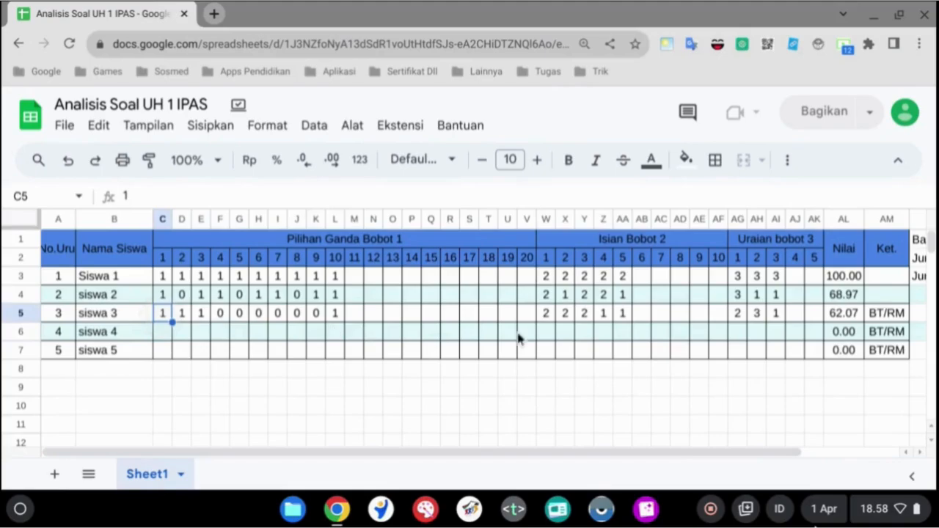
pyautogui.keyDown('shift'); pyautogui.click(778, 316); pyautogui.keyUp('shift')
pyautogui.hotkey('ctrl', 'c')
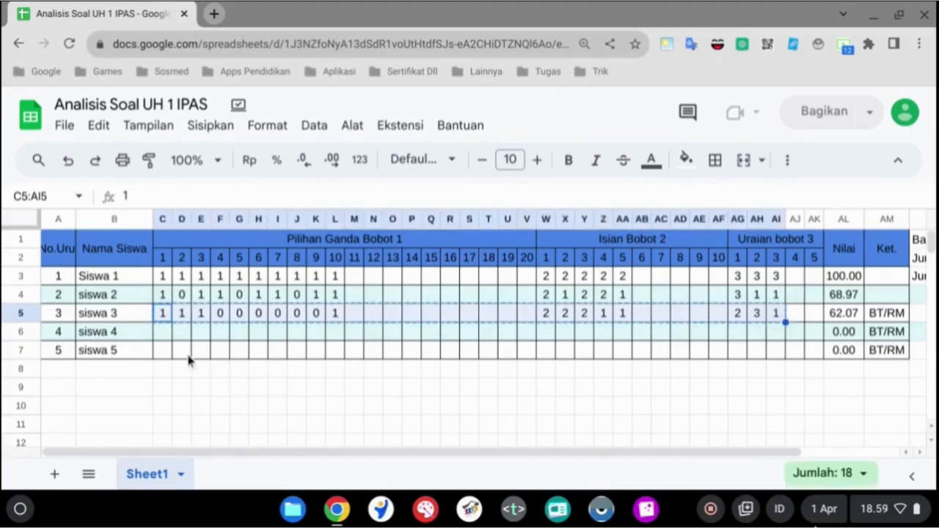
pyautogui.click(167, 336)
pyautogui.keyDown('shift'); pyautogui.click(792, 356); pyautogui.keyUp('shift')
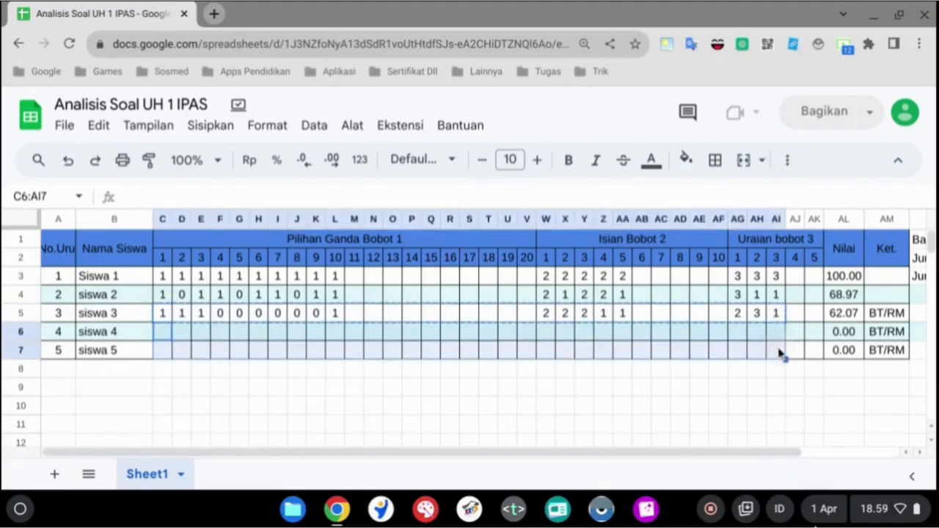
pyautogui.rightClick(780, 352)
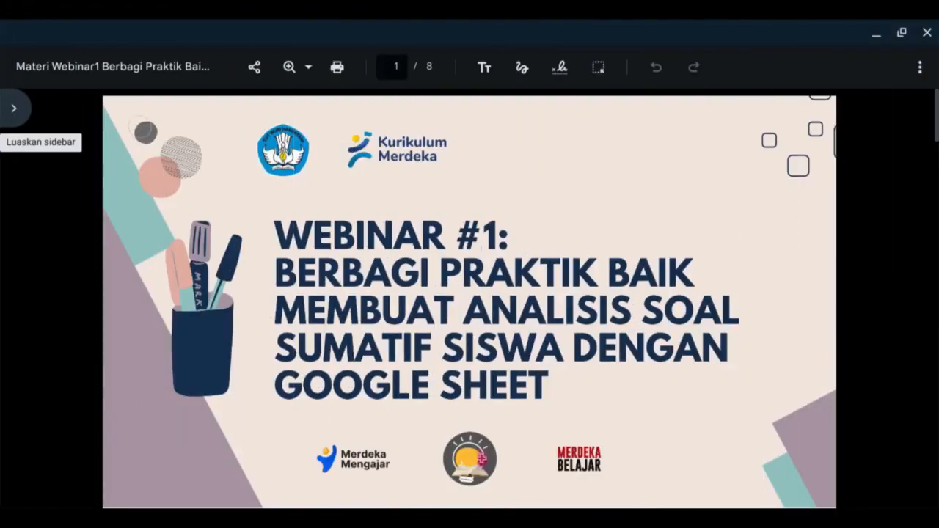